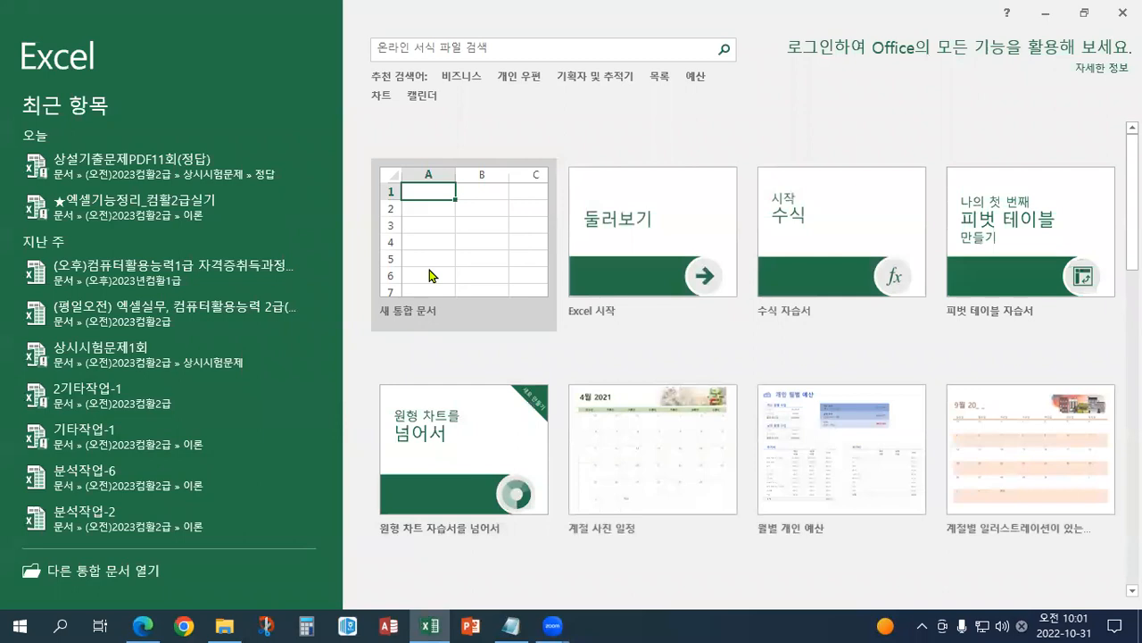
Open the workbook ★엑셀기능정리_컴활2급실기 from the 이론 folder inside (오전)2023컴활2급 and maximize its window
left_click(1084, 12)
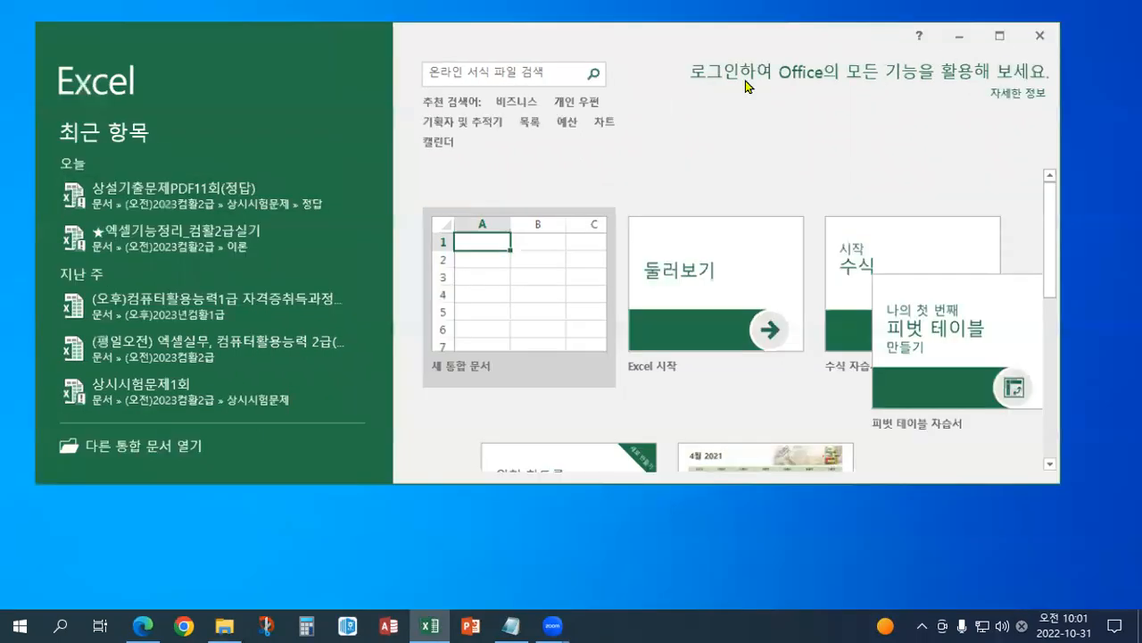
left_click(177, 453)
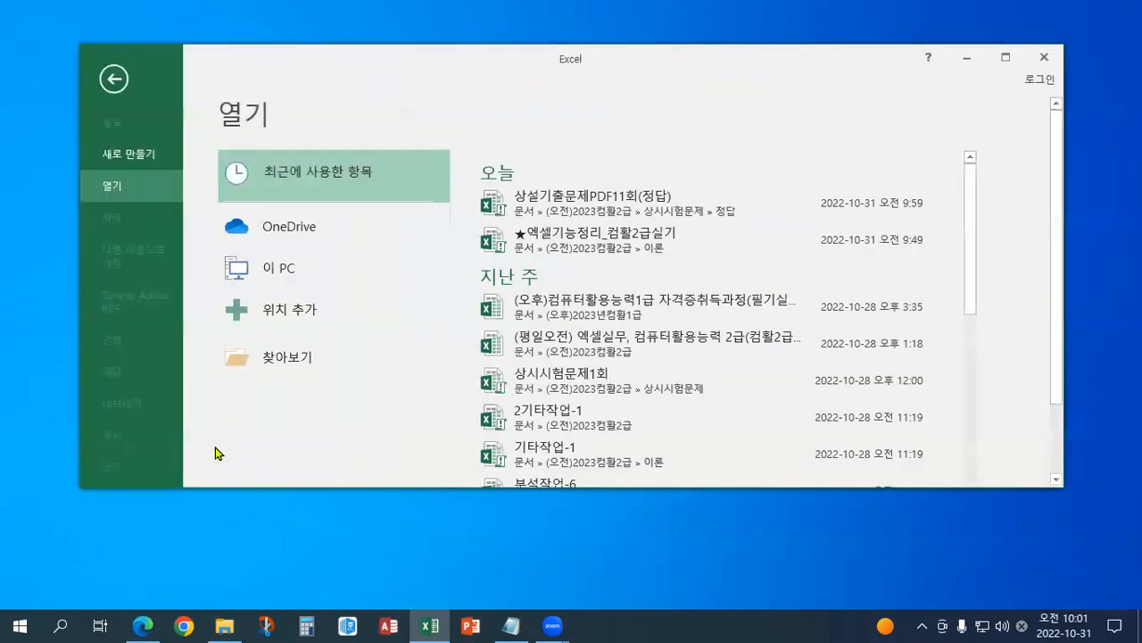
left_click(296, 364)
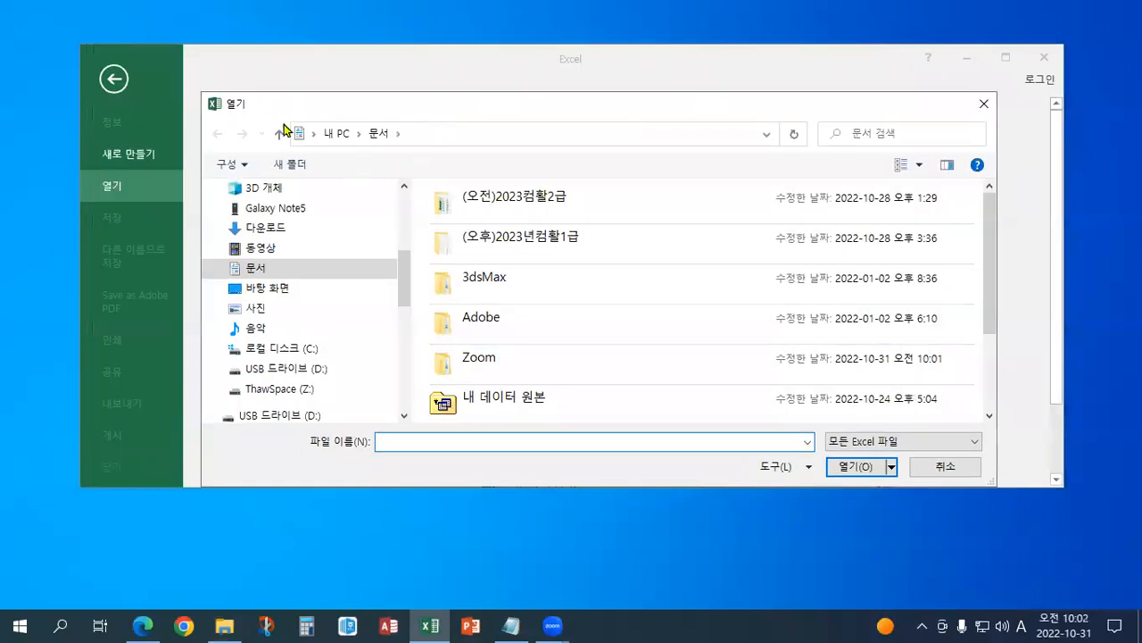
double_click(491, 205)
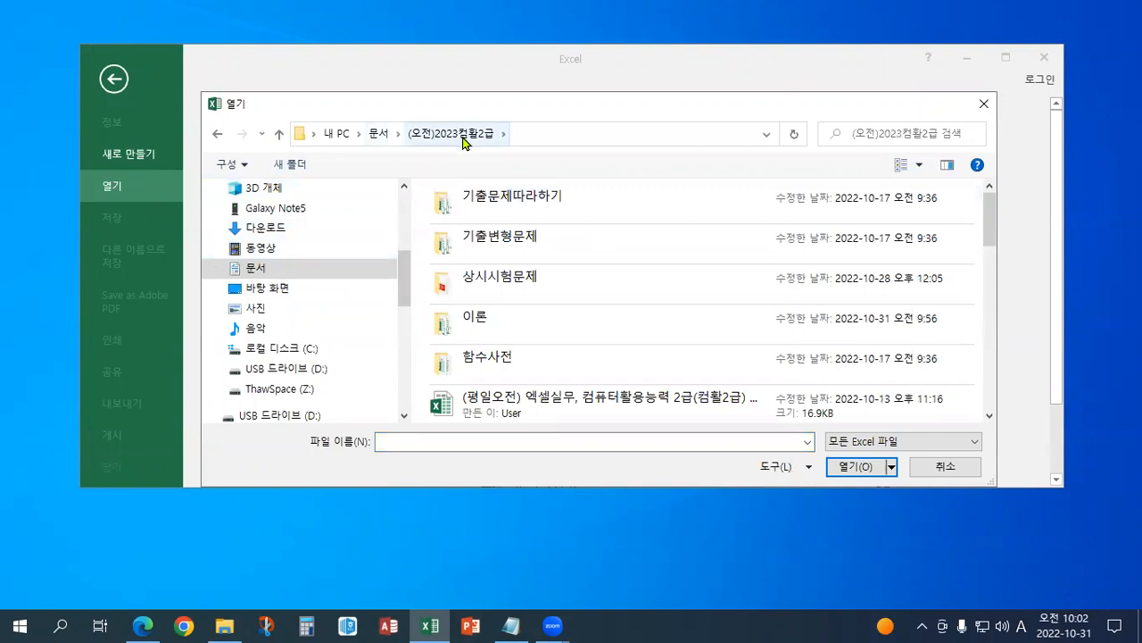
double_click(471, 332)
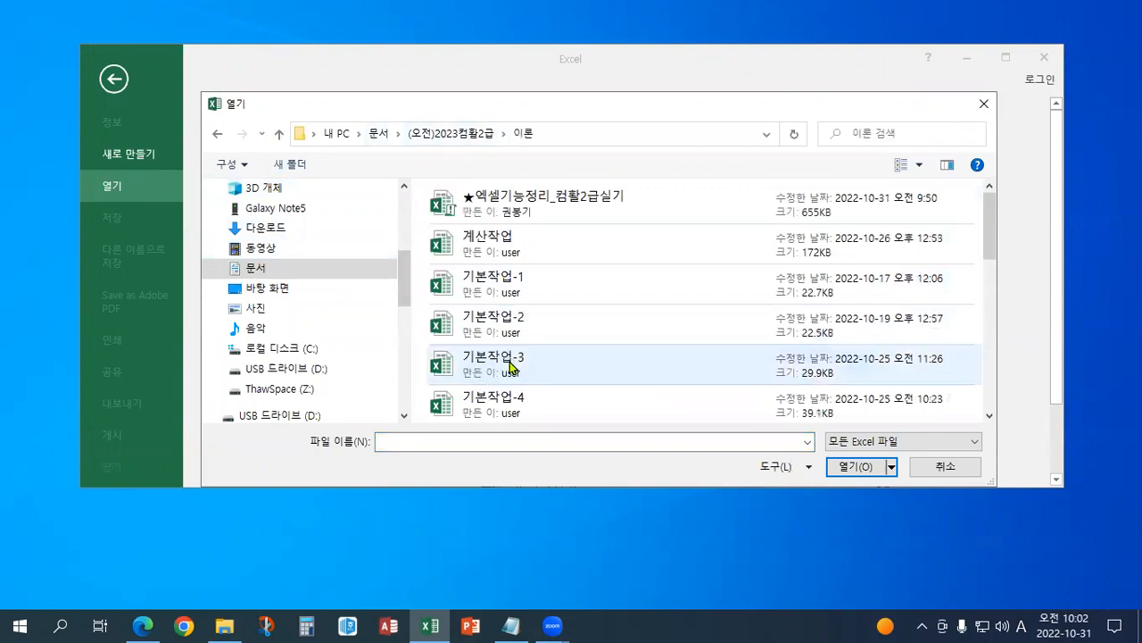
left_click(500, 411)
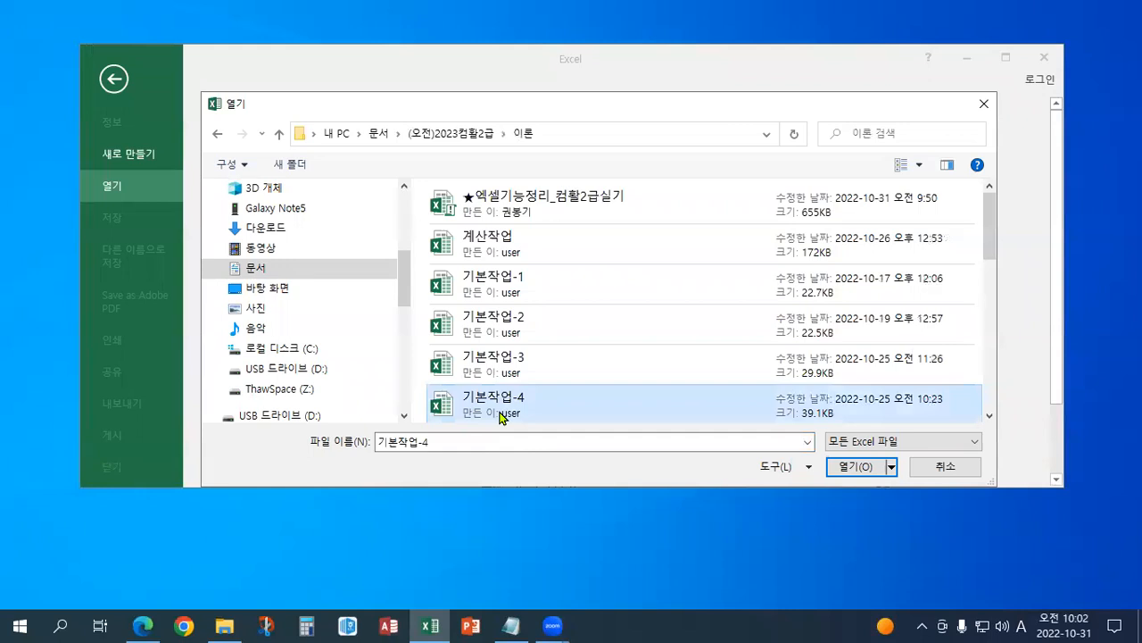
left_click(502, 212)
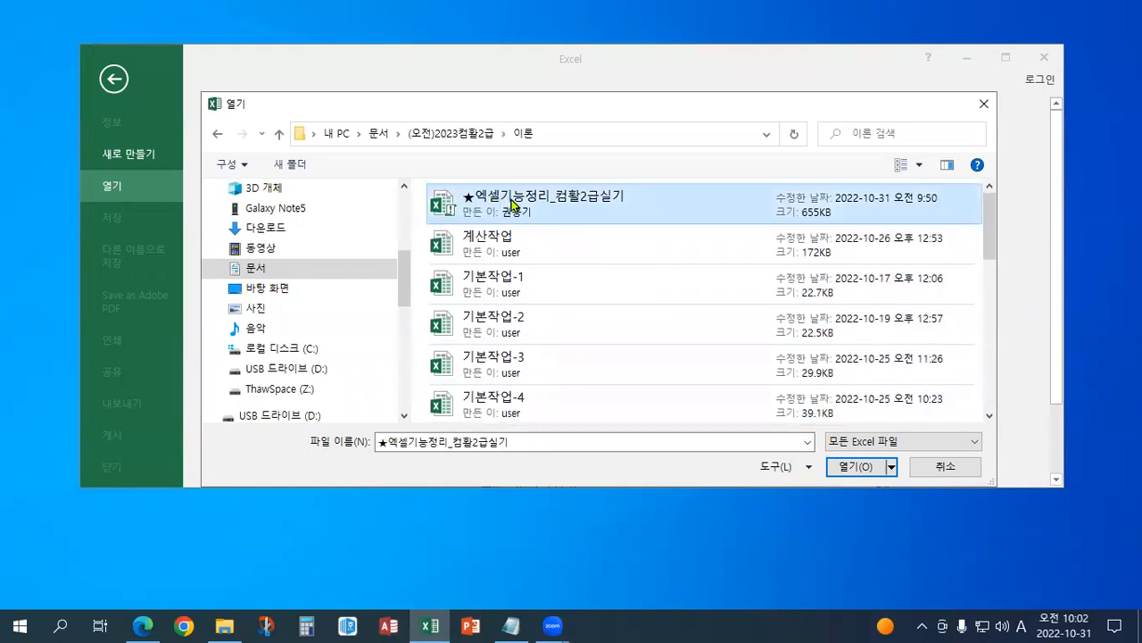
left_click(841, 471)
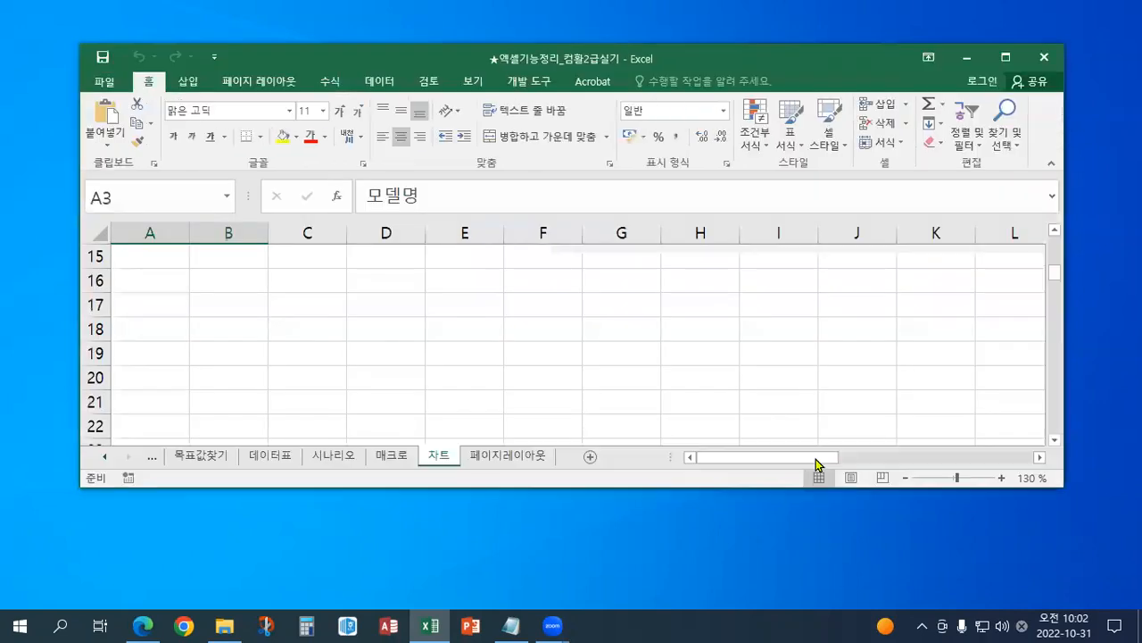
double_click(579, 62)
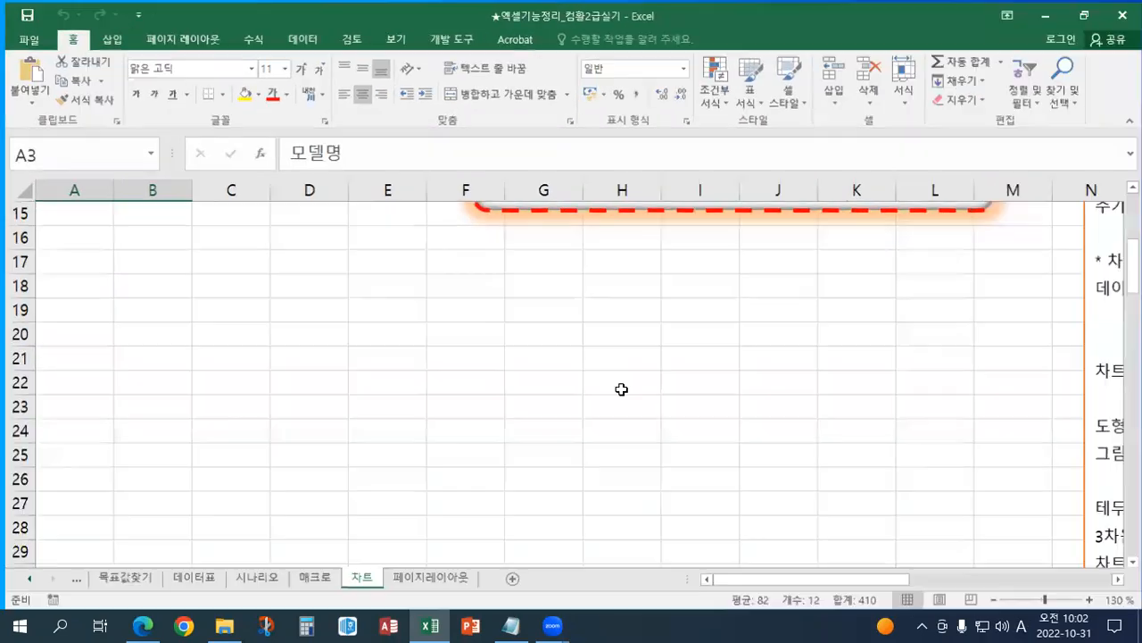
Select the chart beside the 생산 및 수익 현황 table and review its design options, format options and list of chart elements
scroll(625, 375, "up", 4)
scroll(640, 383, "up", 1)
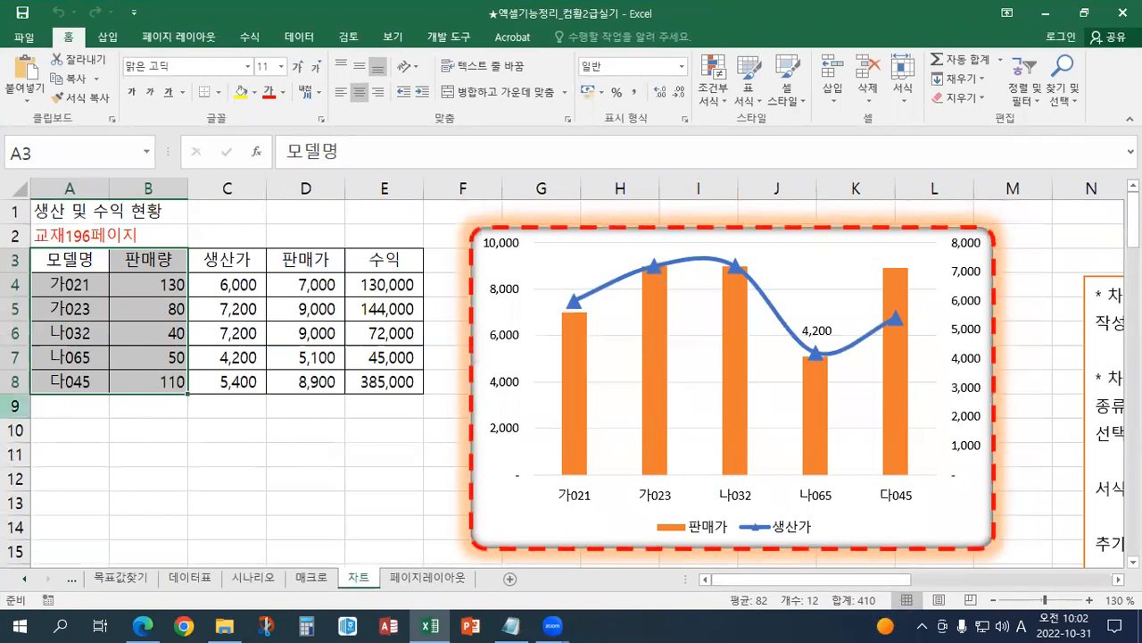
key("alt+Tab")
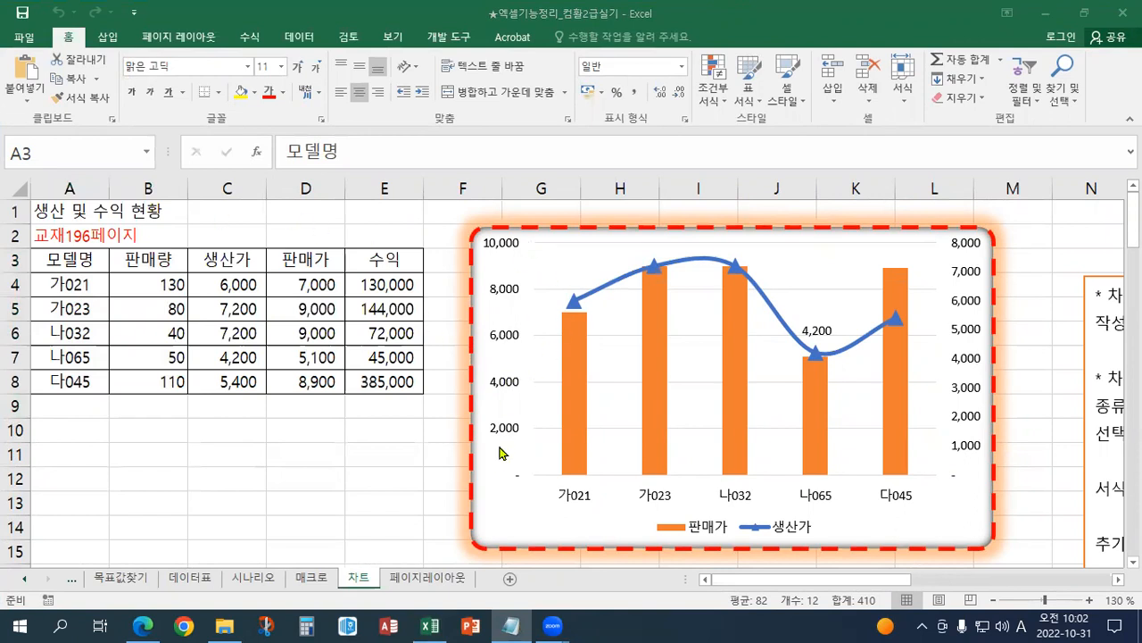
key("alt+Tab")
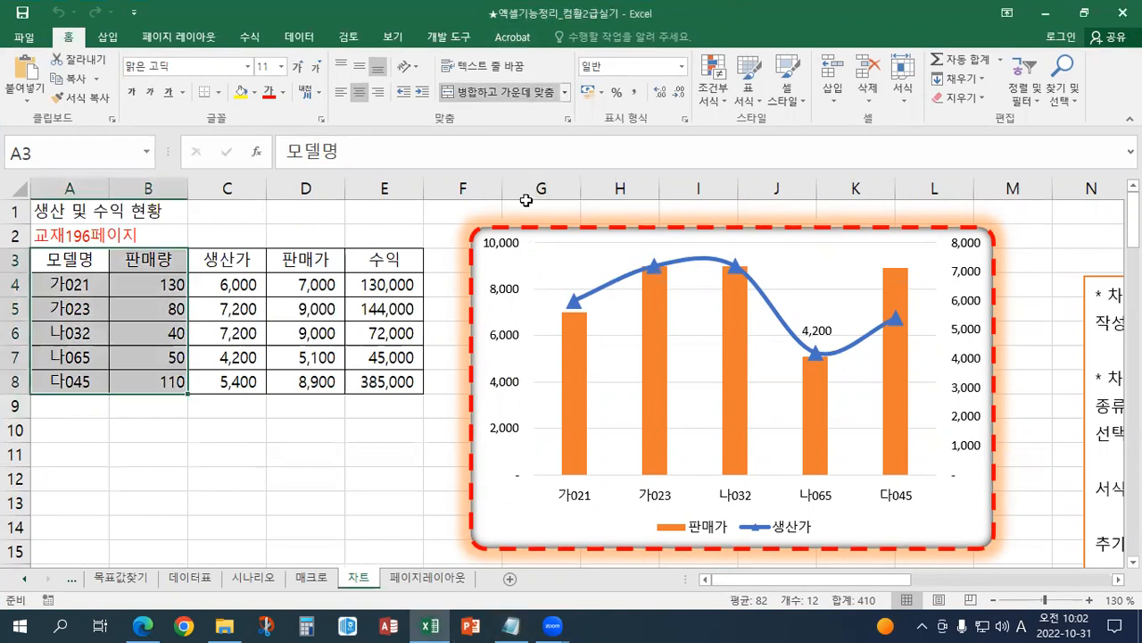
left_click(498, 482)
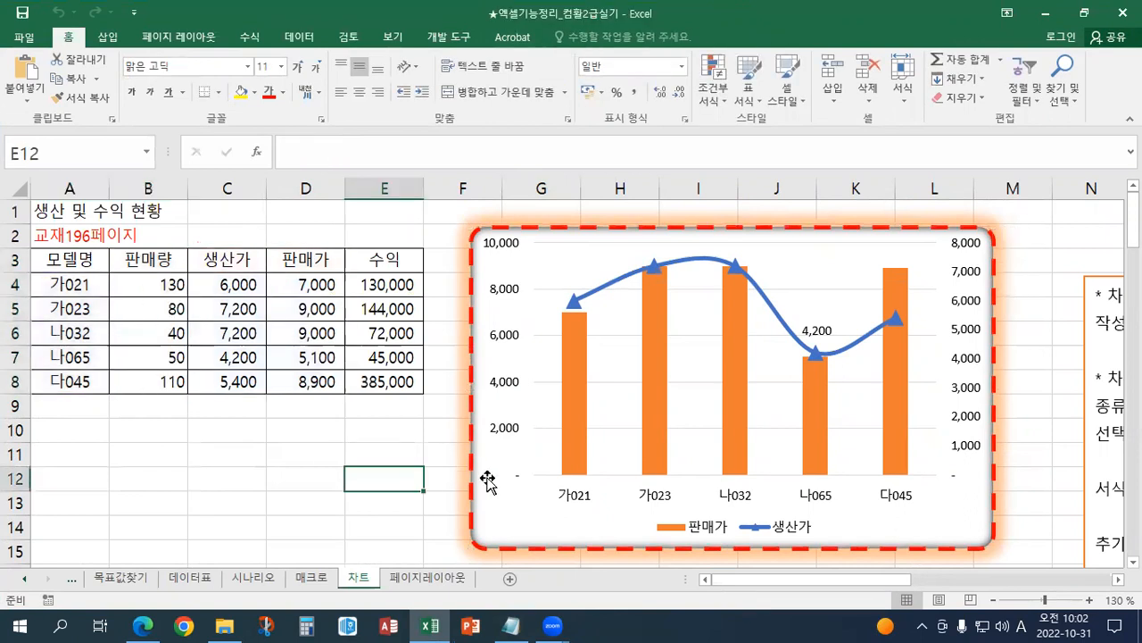
left_click(571, 37)
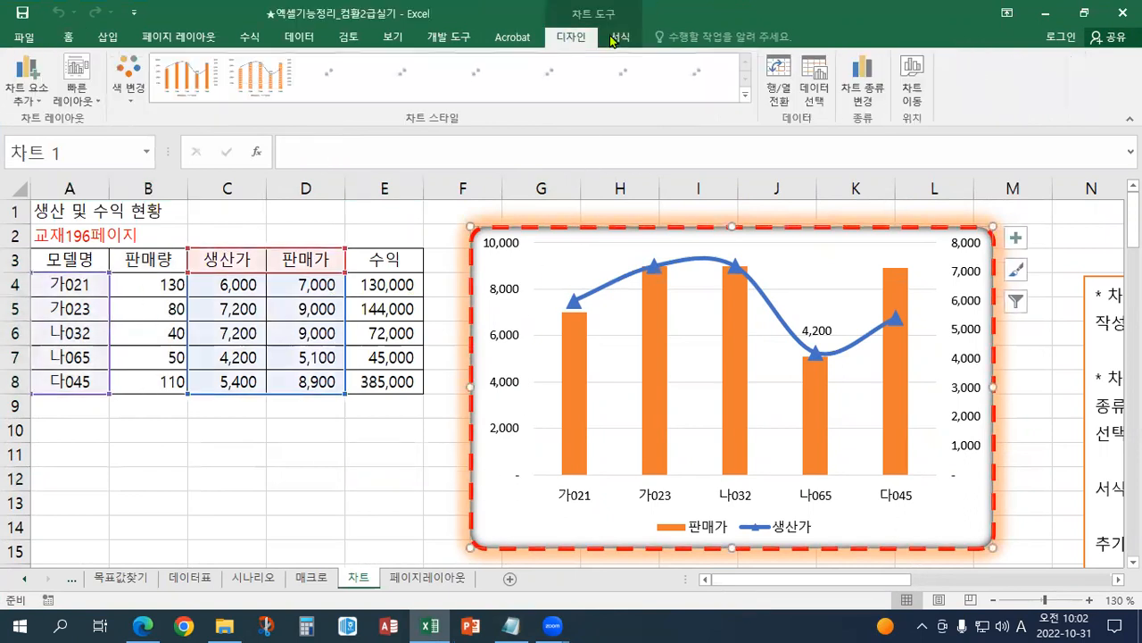
left_click(616, 37)
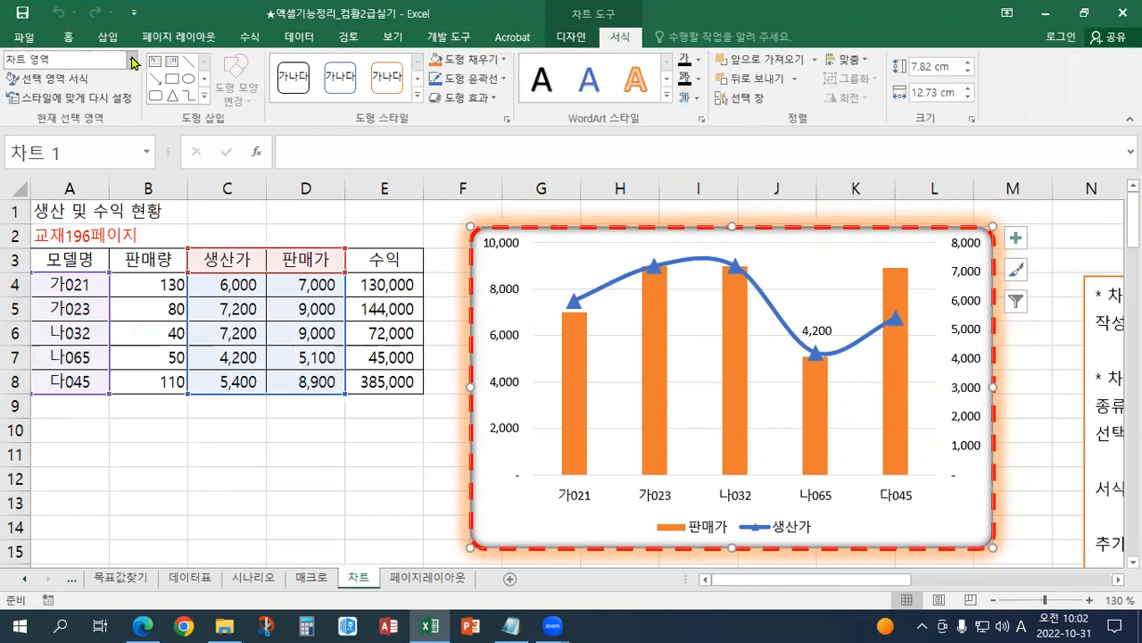
left_click(133, 63)
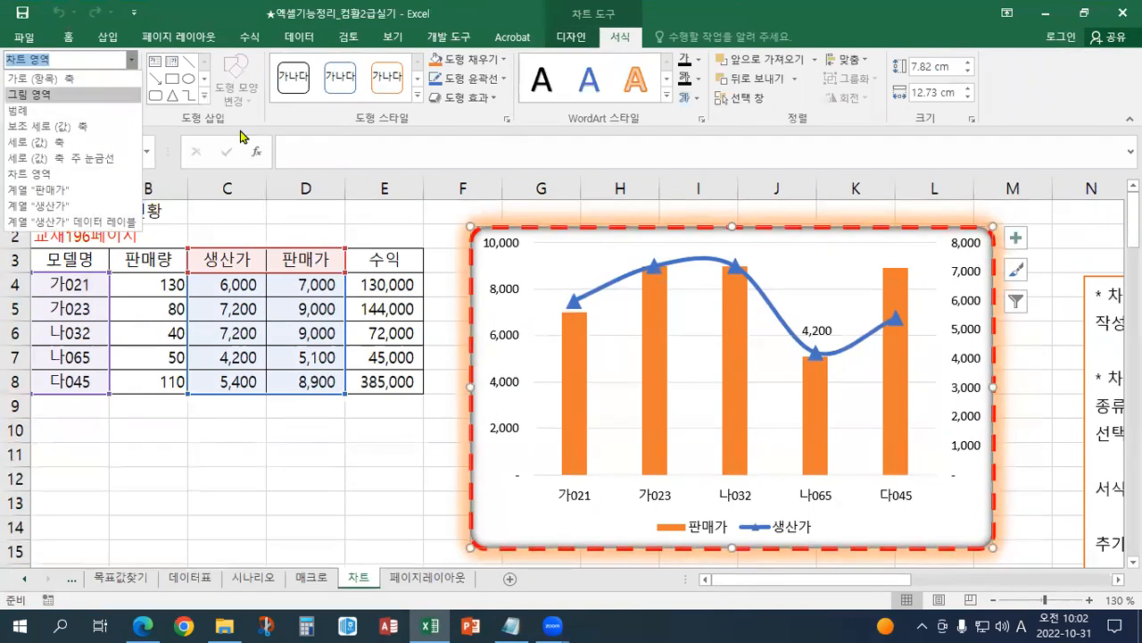
left_click(567, 38)
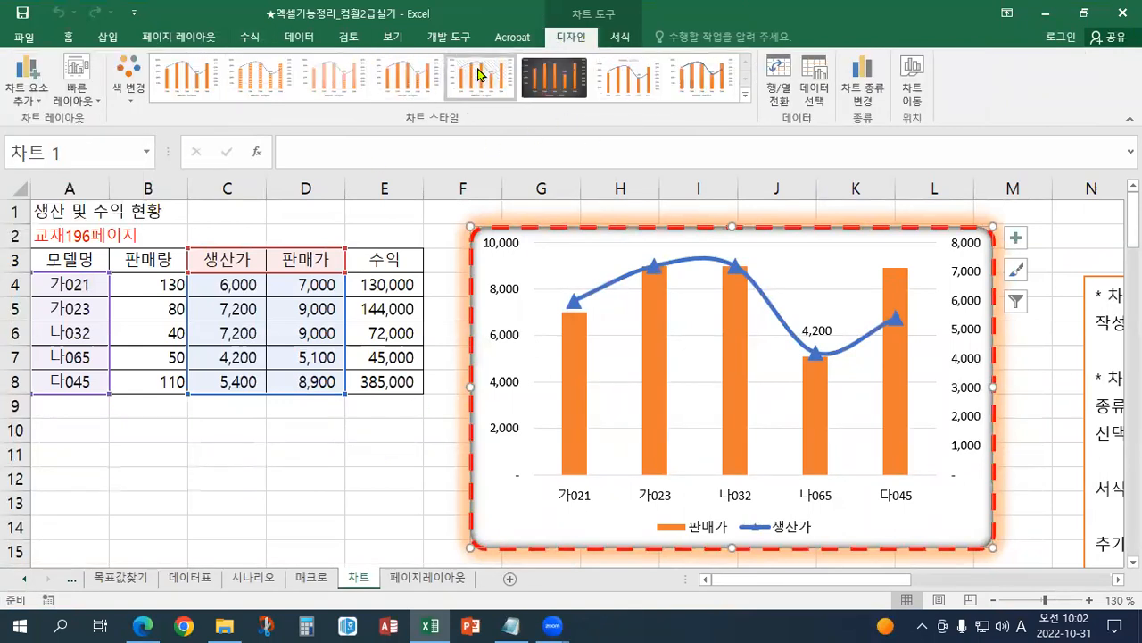
left_click(601, 41)
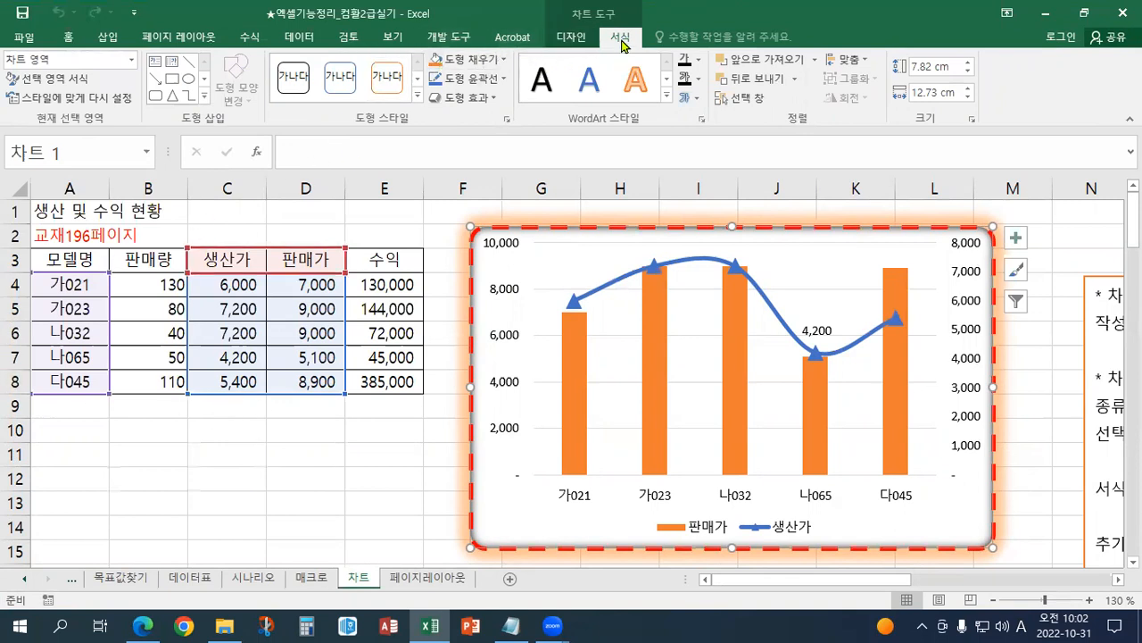
left_click(131, 63)
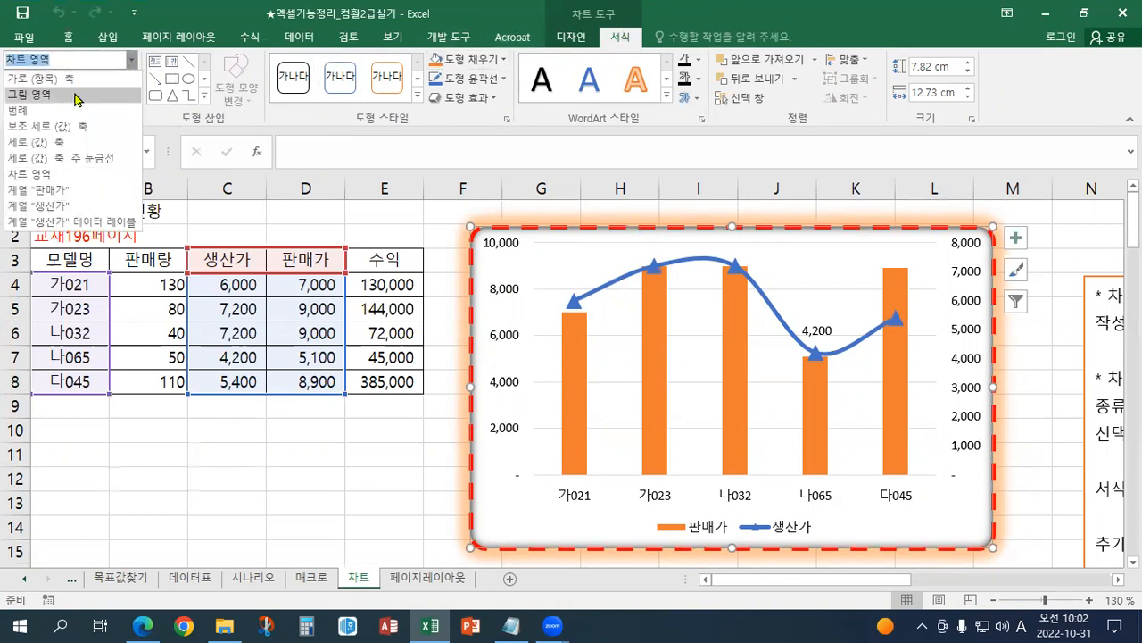
left_click(390, 485)
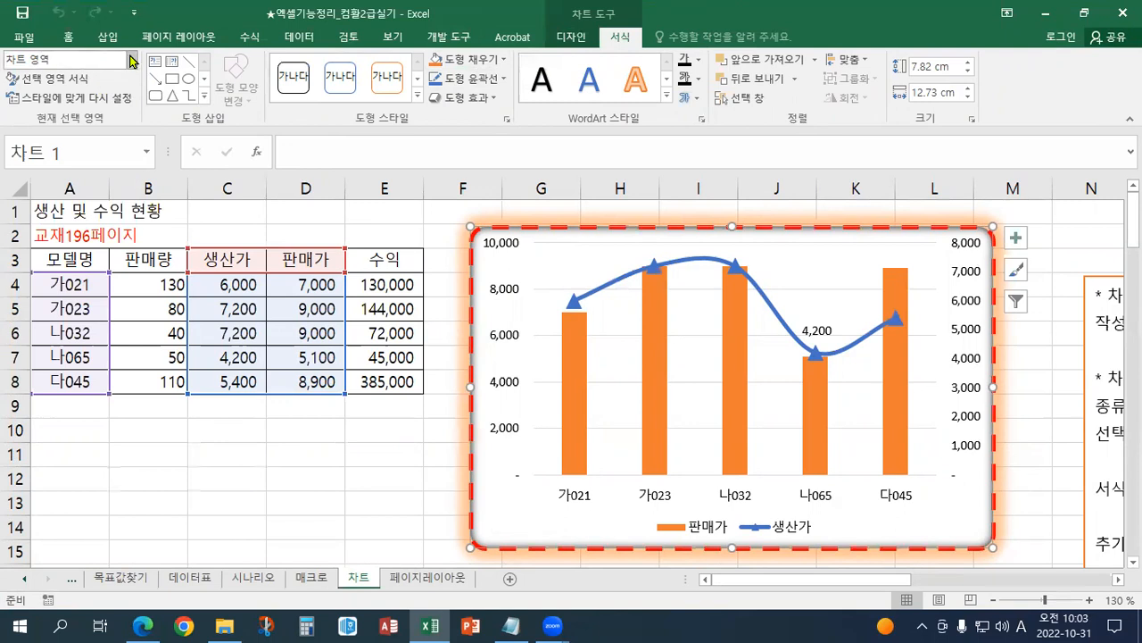
Select the chart's plot area (그림 영역) and fill it with the lightest tint of the gold theme colour
left_click(131, 60)
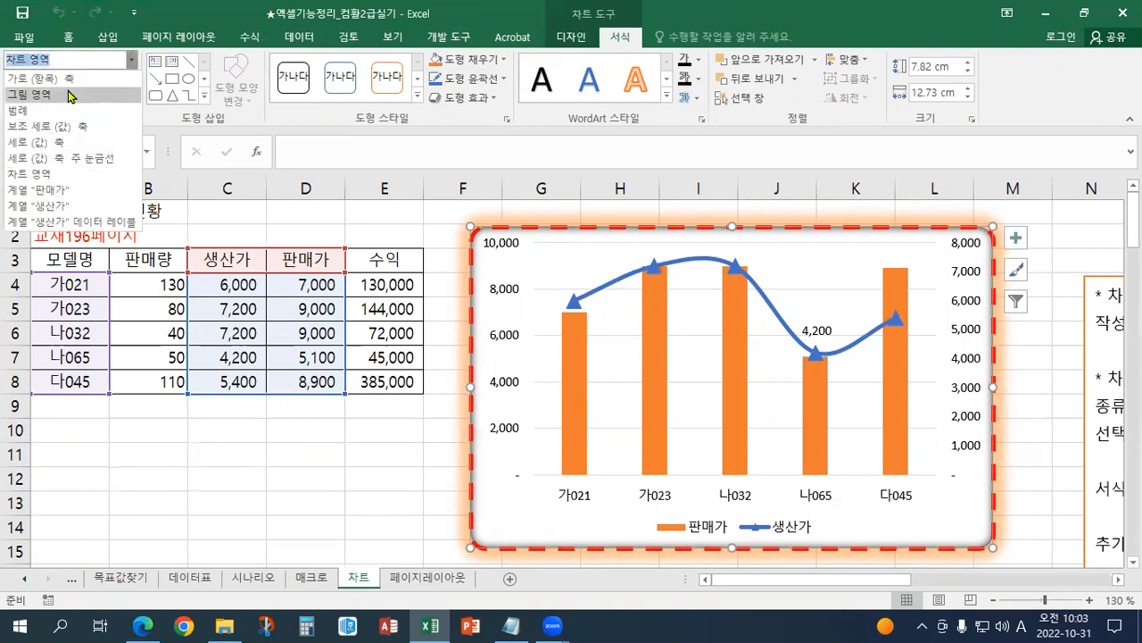
left_click(70, 96)
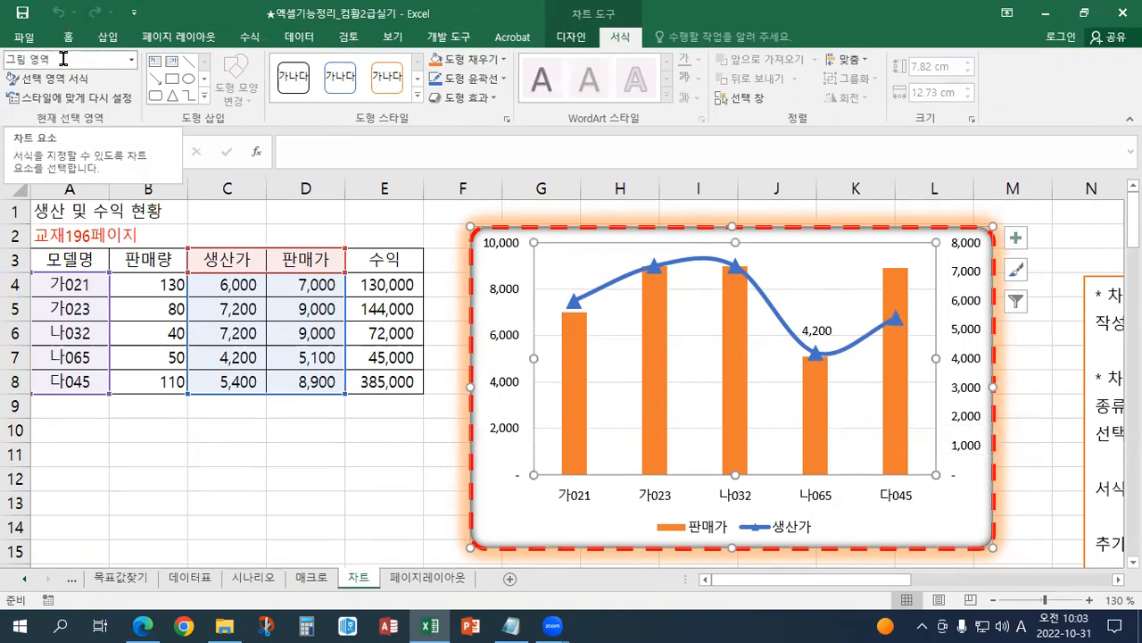
left_click(504, 59)
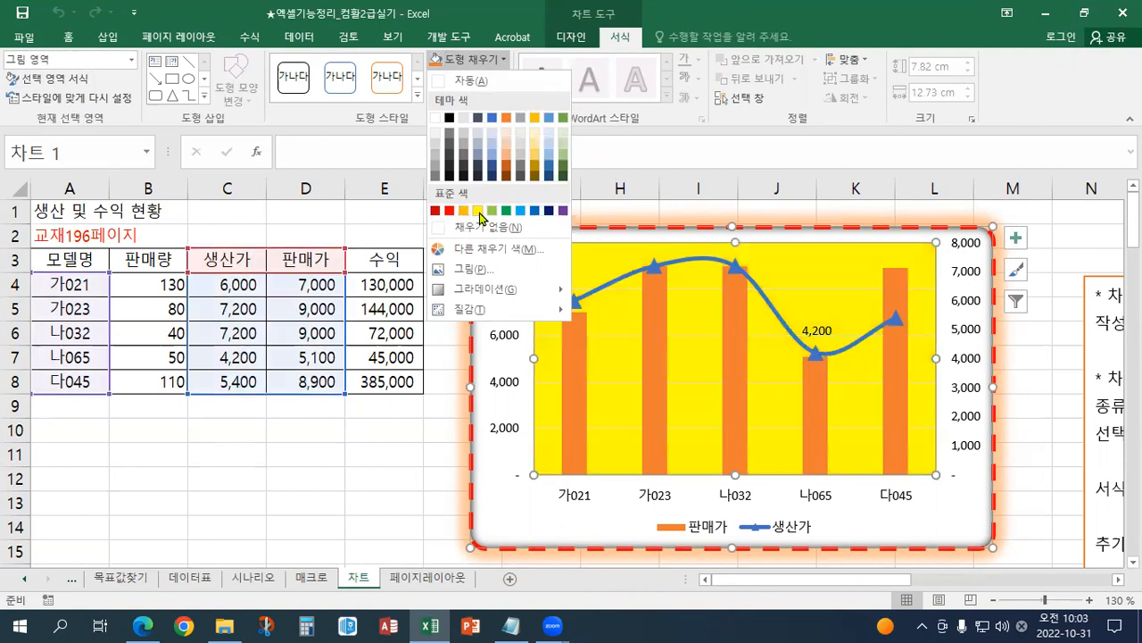
left_click(532, 136)
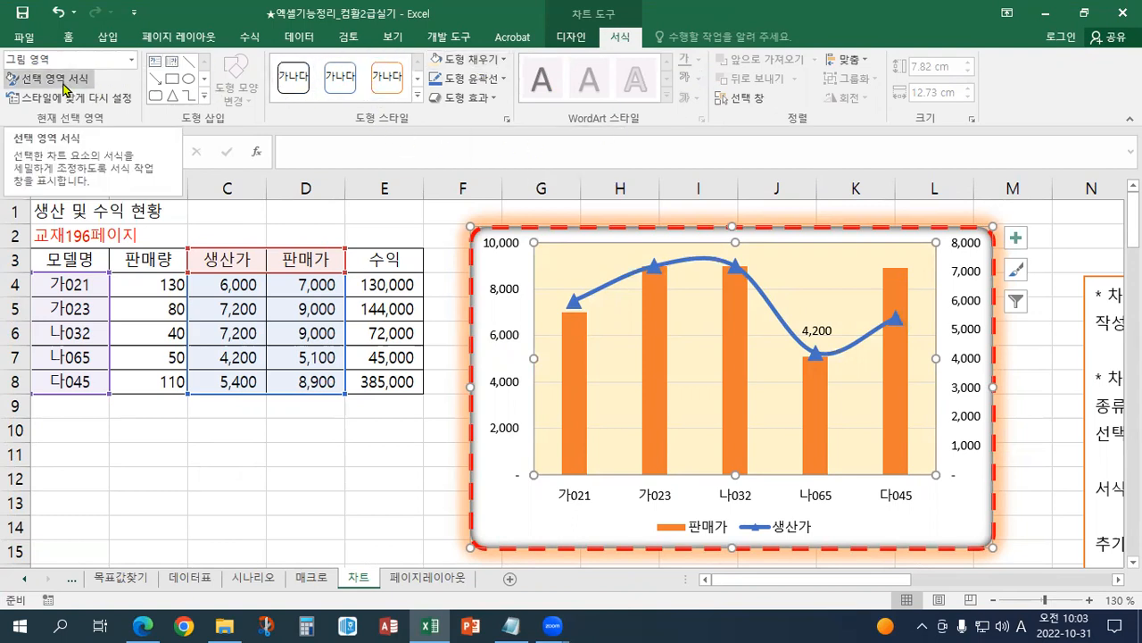
Examine the plot area's detailed formatting settings for fill, border, shadow and glow, and close them without changes
left_click(64, 86)
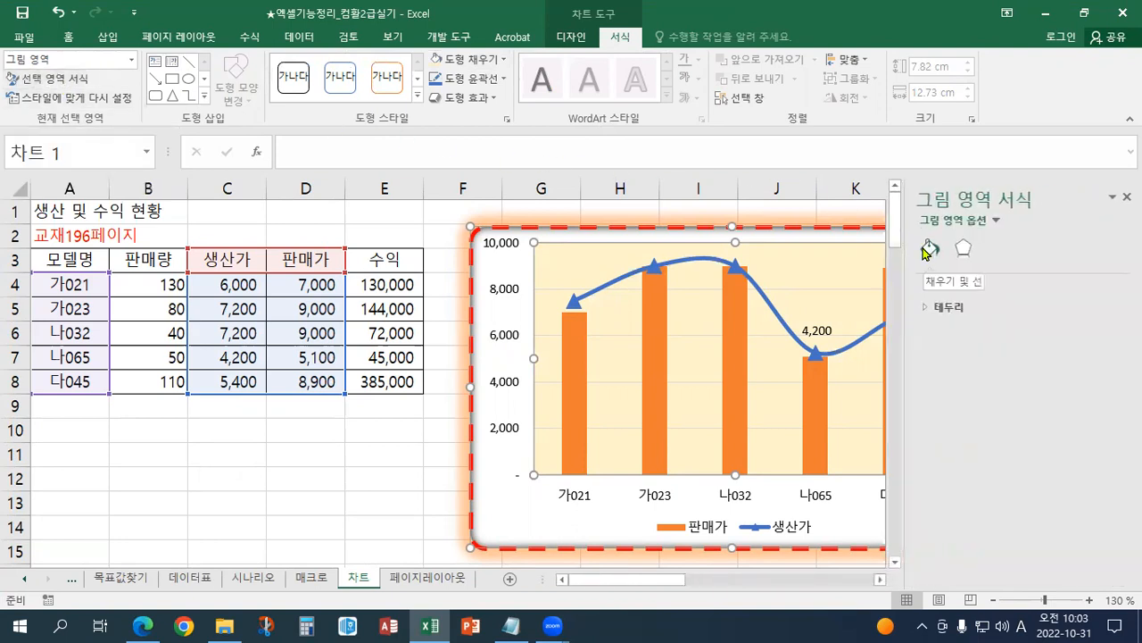
left_click(928, 286)
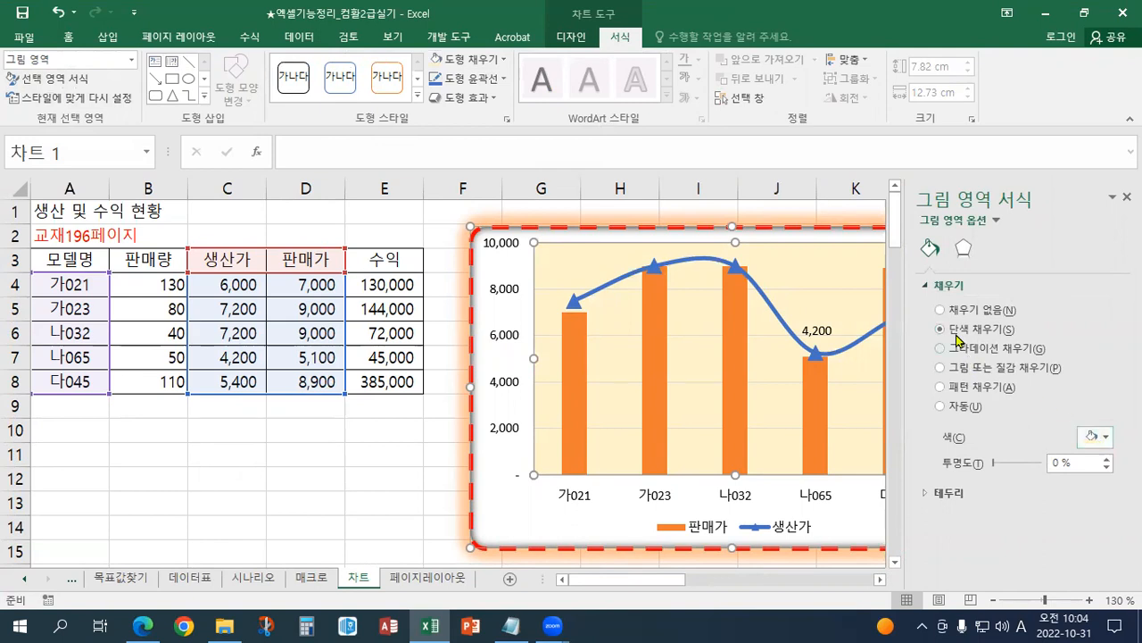
left_click(943, 497)
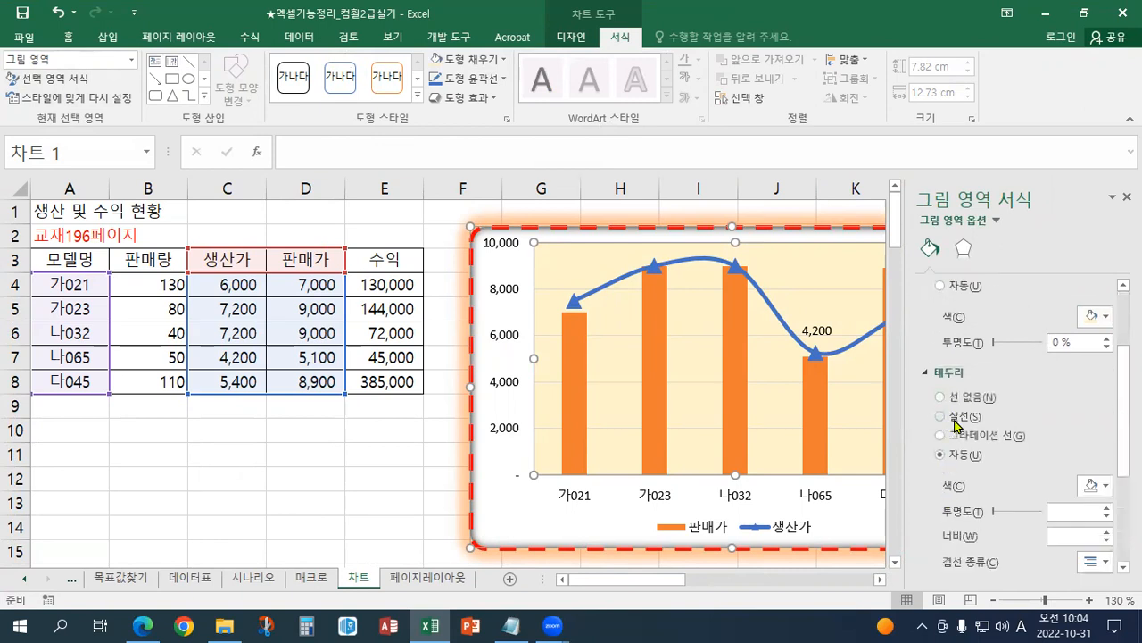
scroll(953, 423, "down", 4)
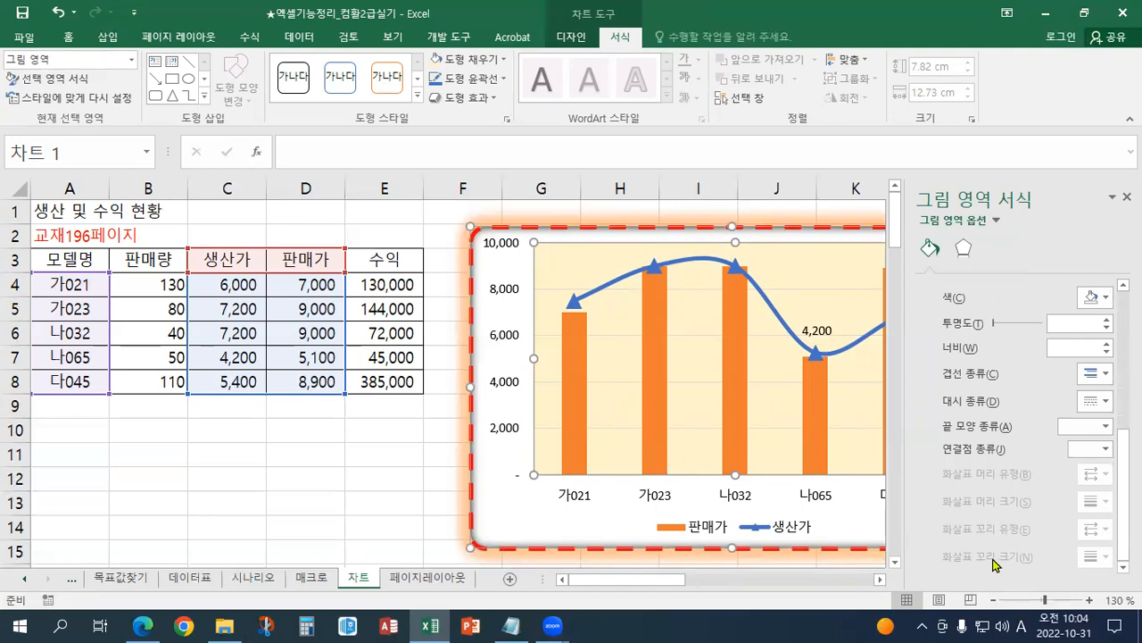
left_click(962, 253)
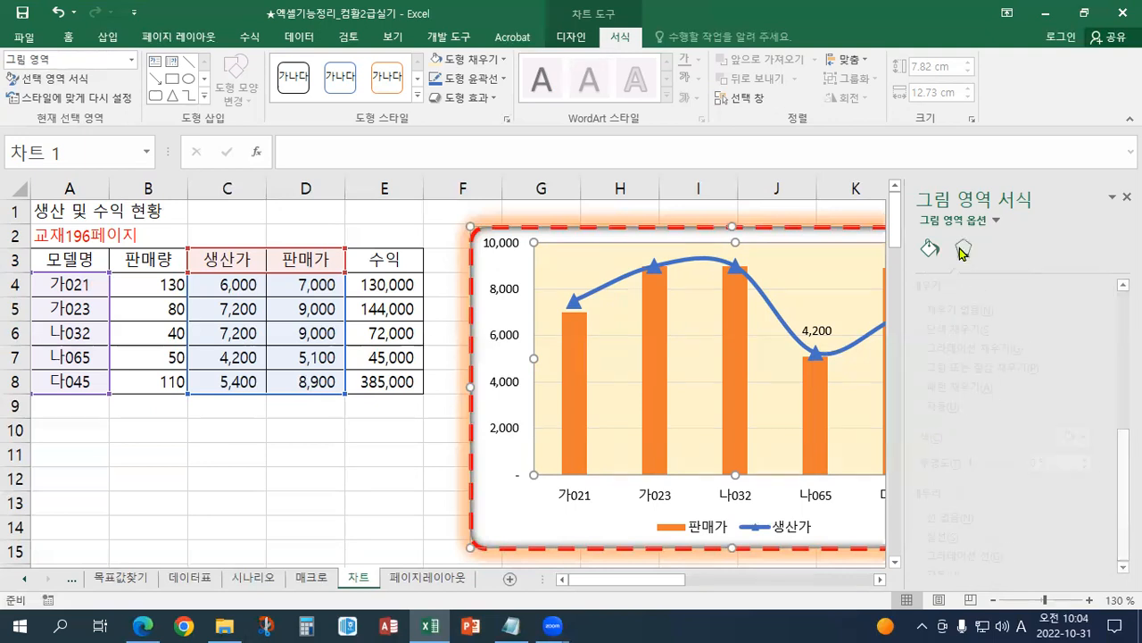
left_click(955, 283)
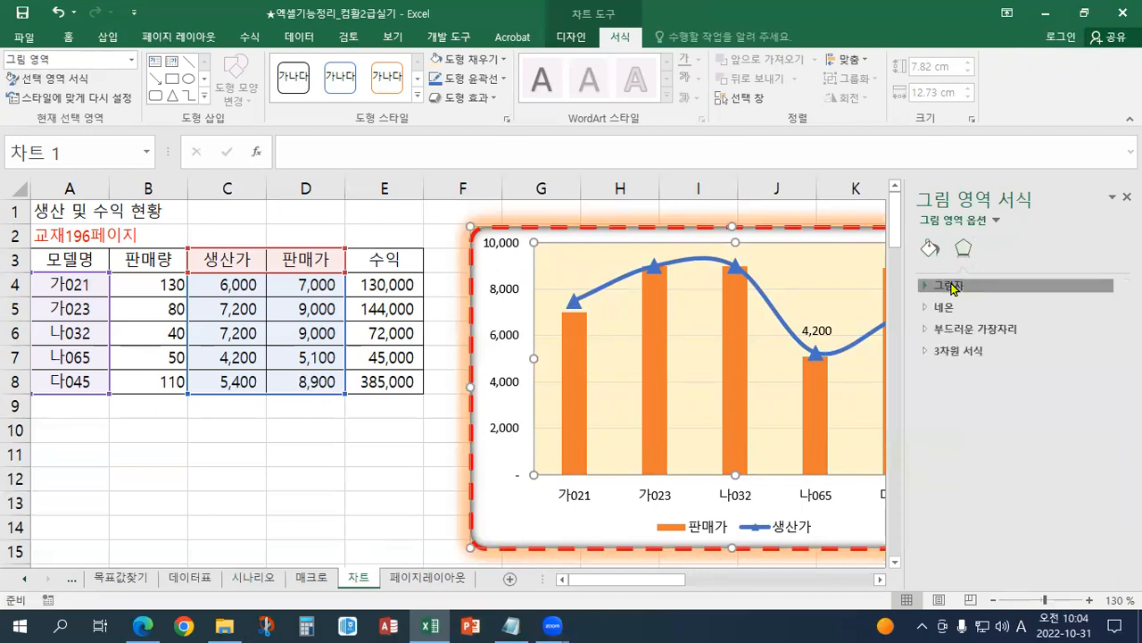
left_click(937, 491)
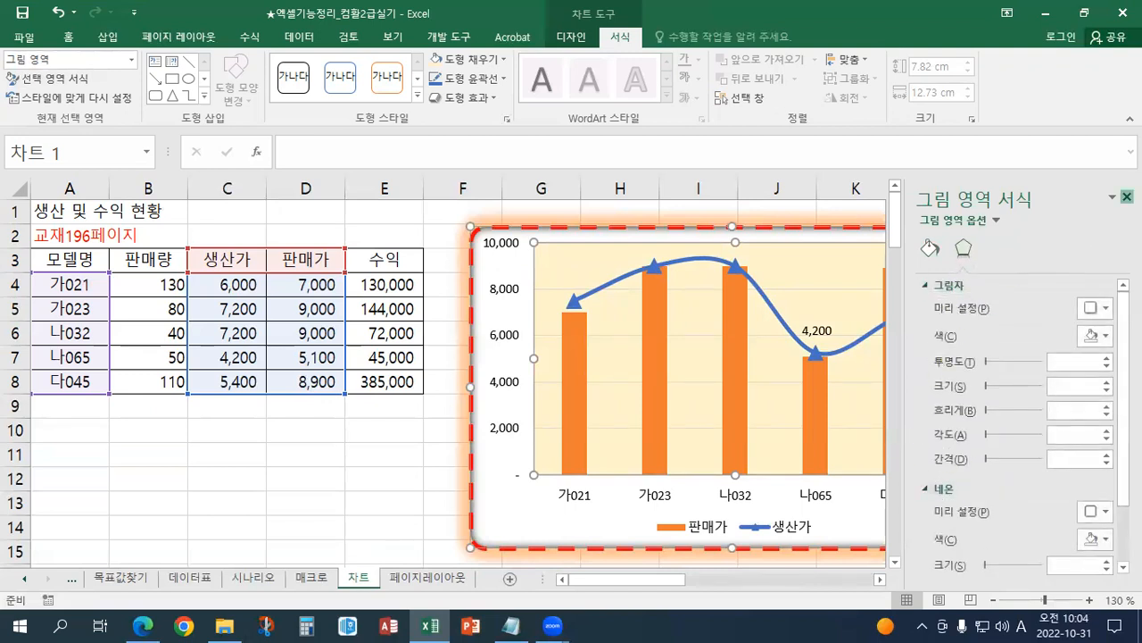
left_click(1127, 196)
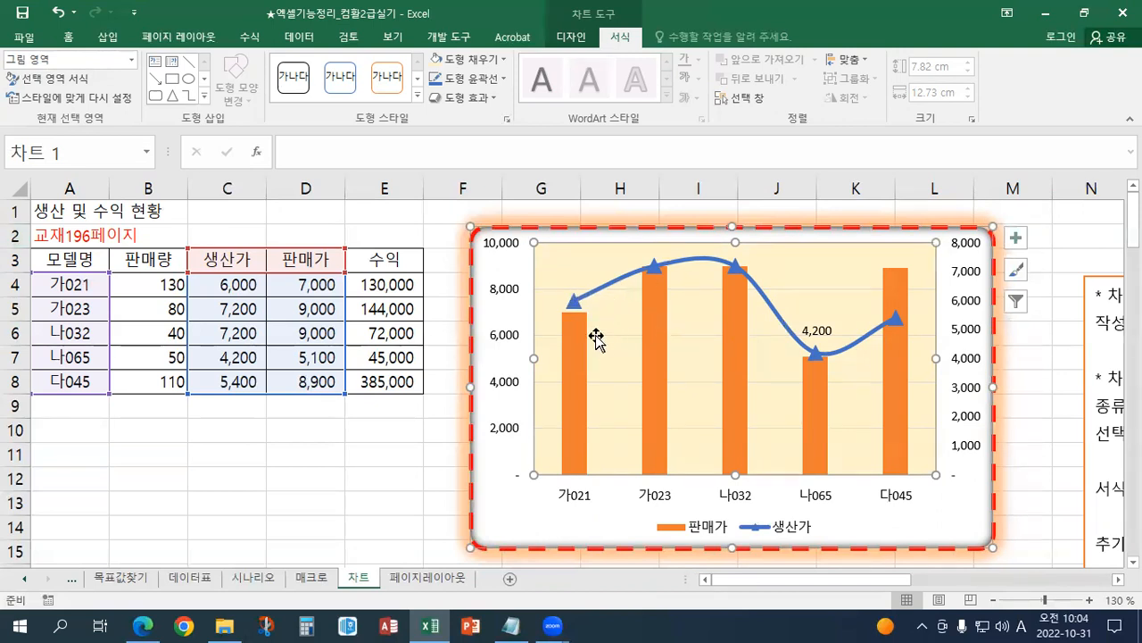
Select the vertical axis's major gridlines, and turn the primary major horizontal gridlines (기본 주 가로) off and back on
left_click(131, 58)
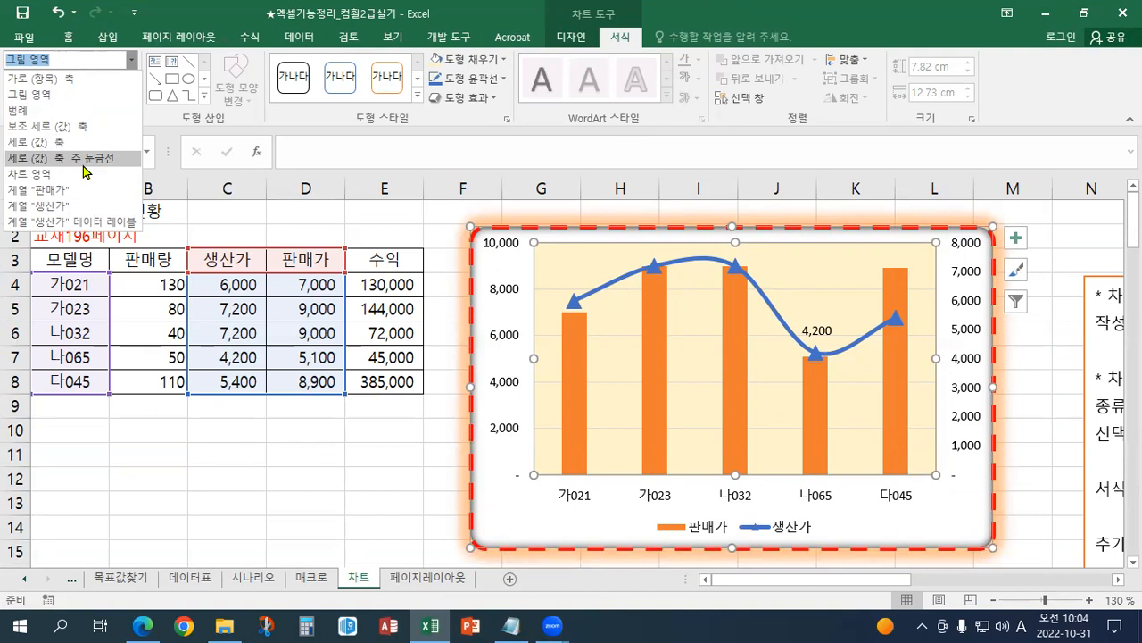
left_click(84, 160)
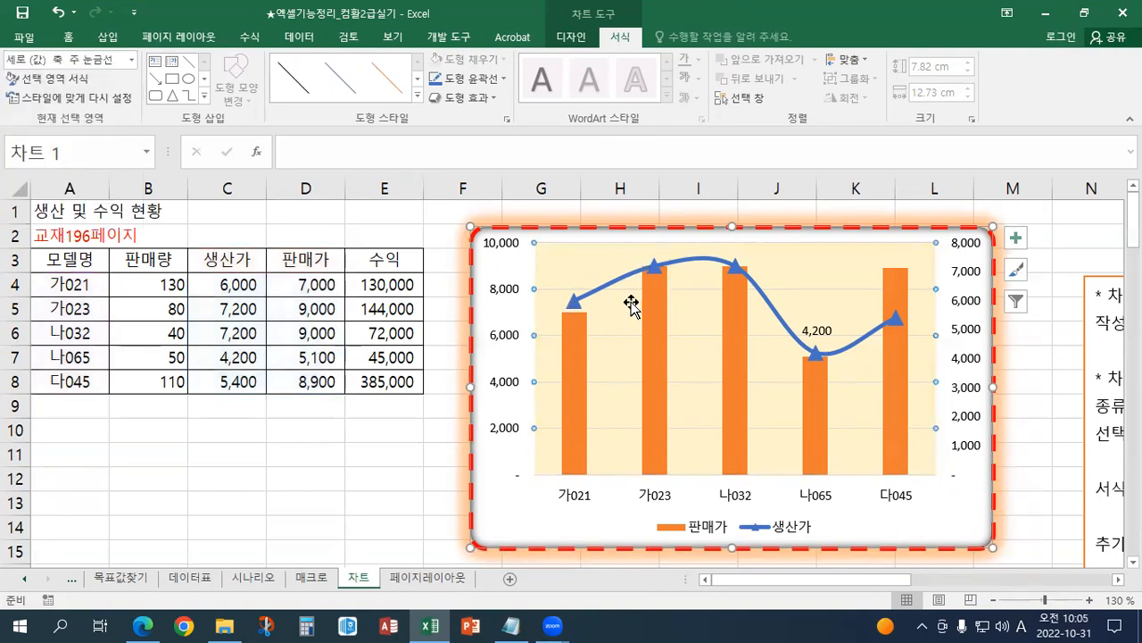
left_click(571, 37)
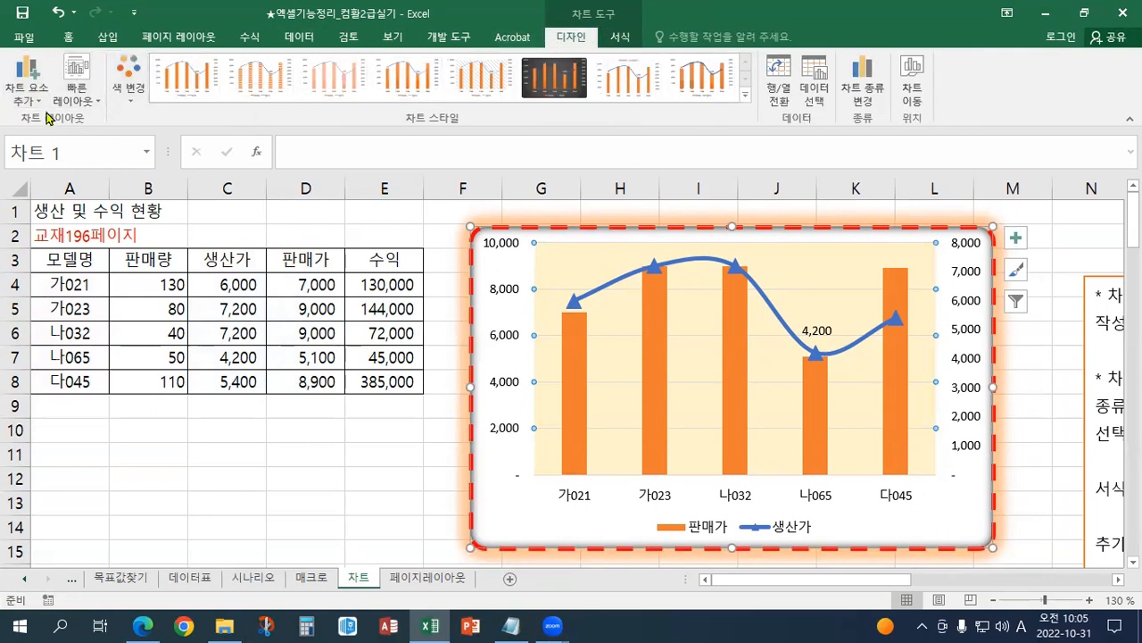
left_click(27, 89)
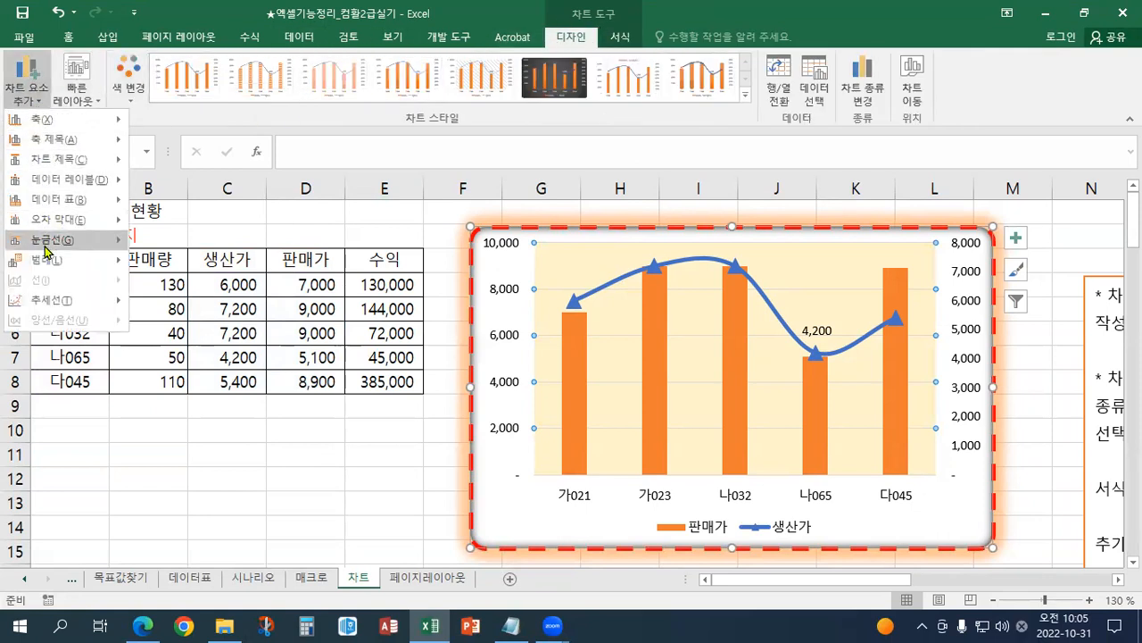
mouse_move(44, 247)
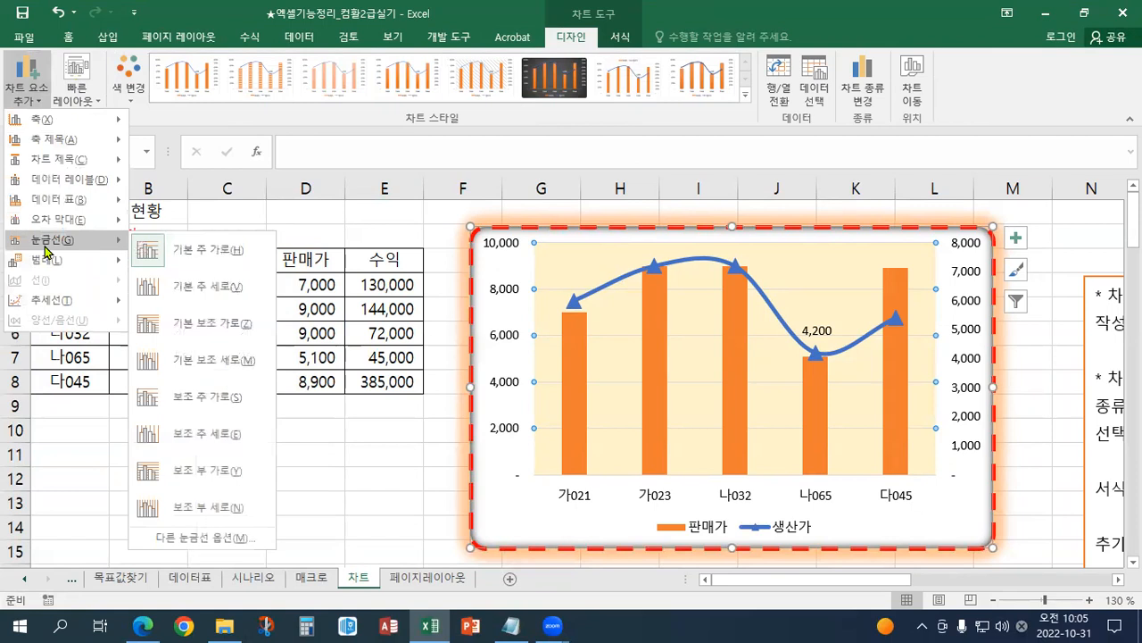
left_click(172, 255)
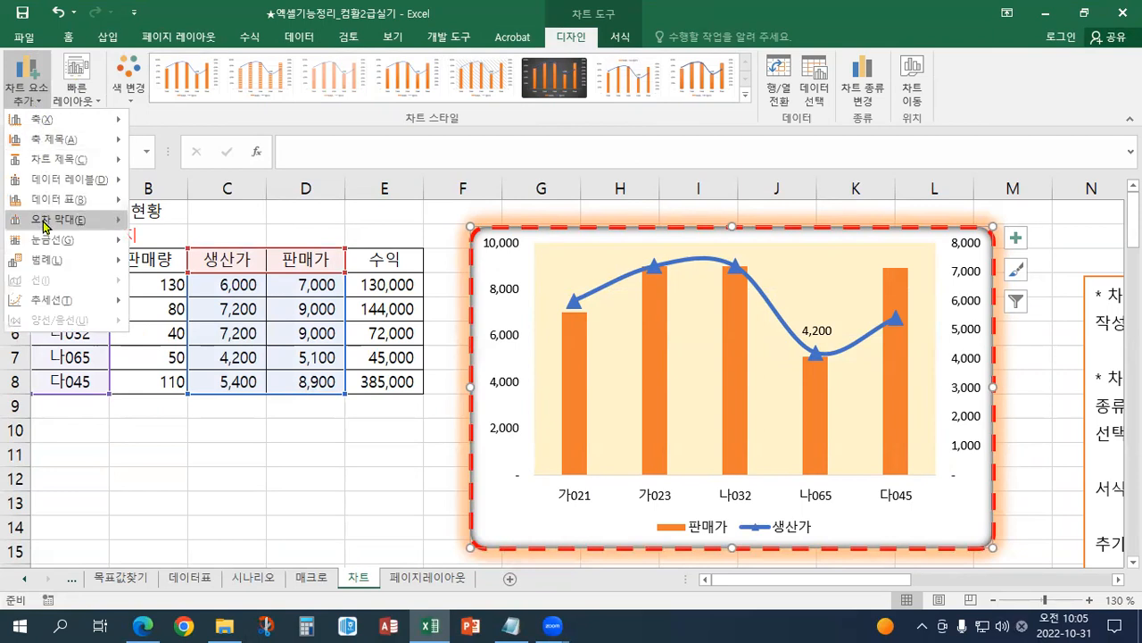
mouse_move(49, 241)
left_click(175, 250)
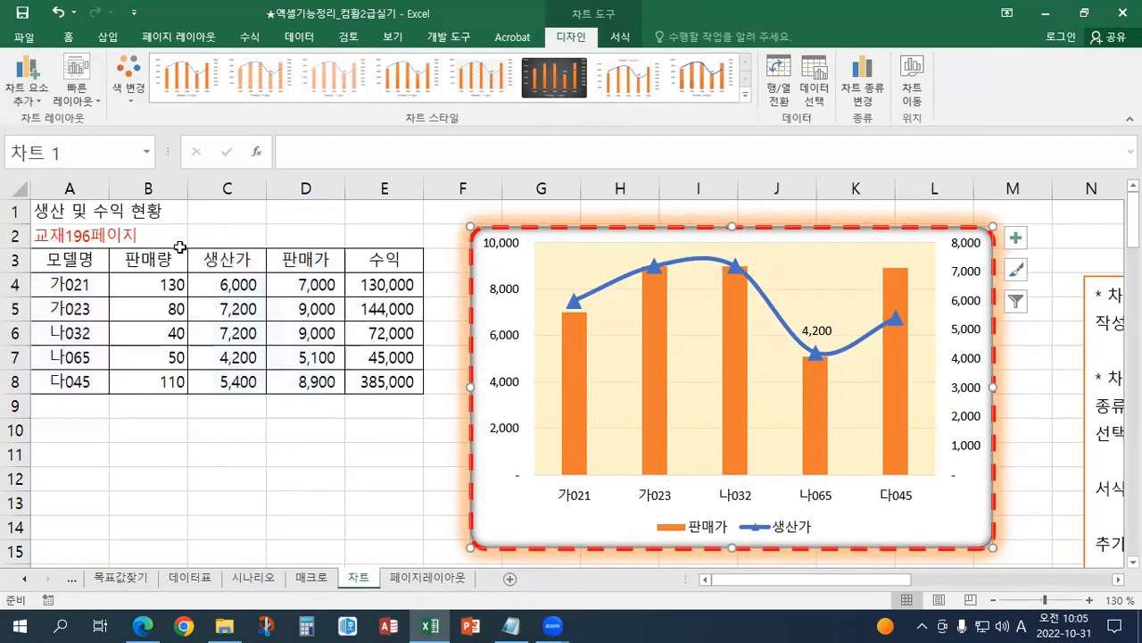
Add primary major vertical gridlines (기본 주 세로) to the chart and remove them again
left_click(27, 85)
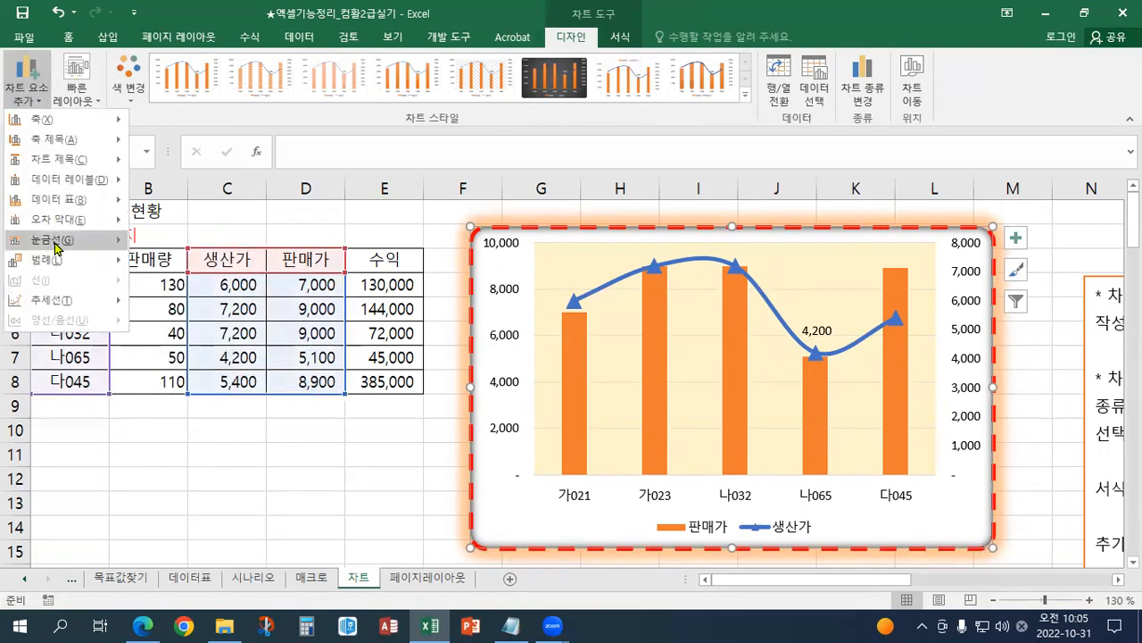
mouse_move(52, 239)
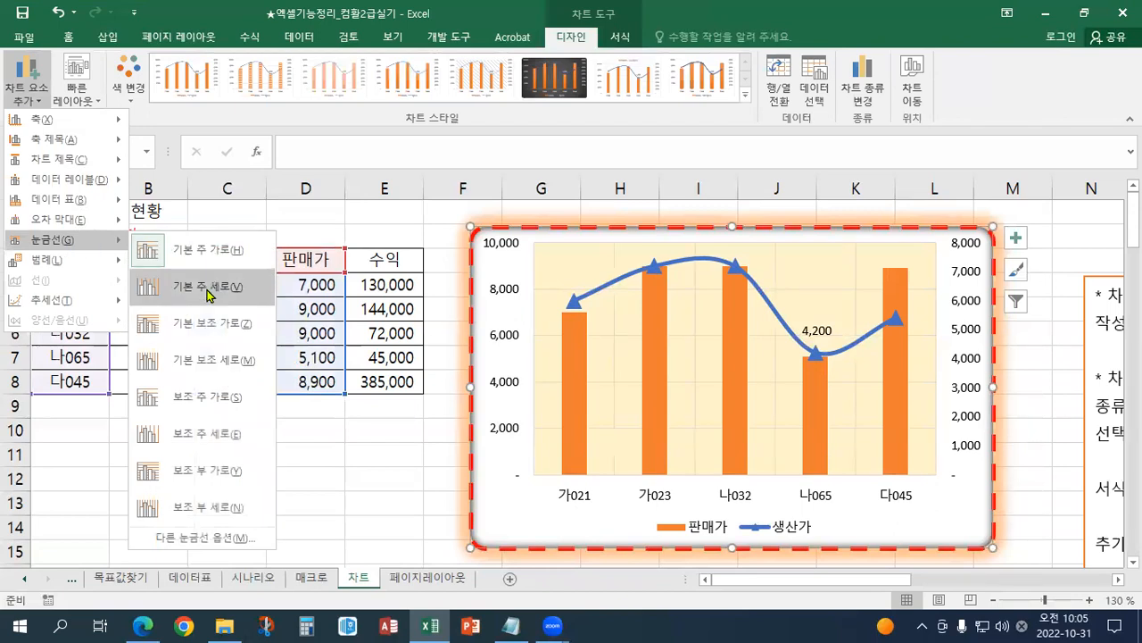
left_click(207, 291)
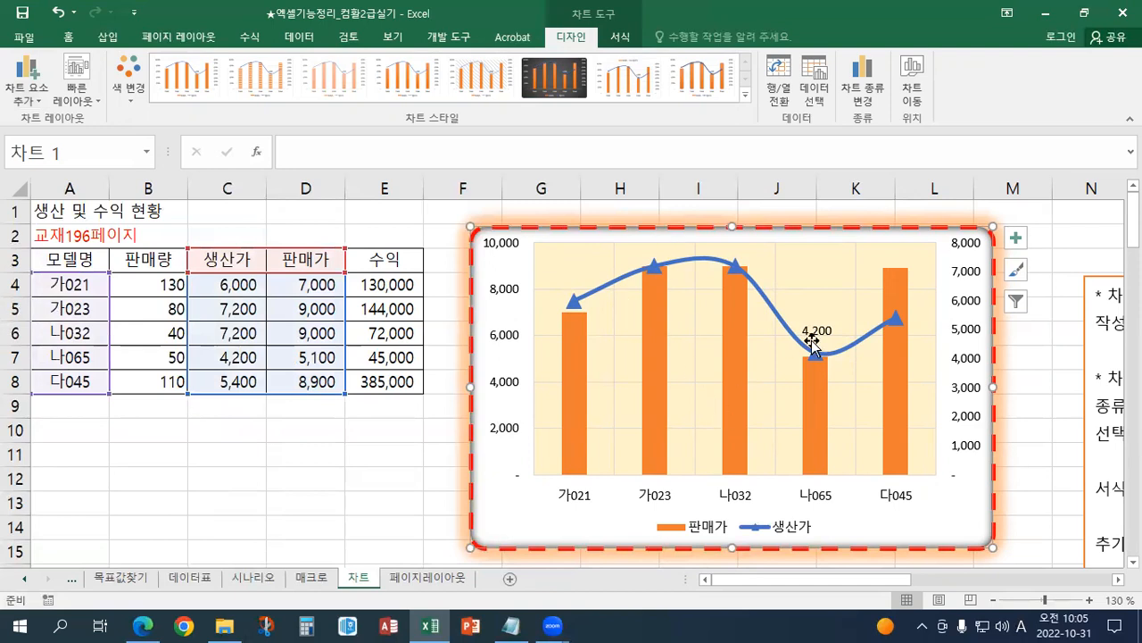
left_click(28, 84)
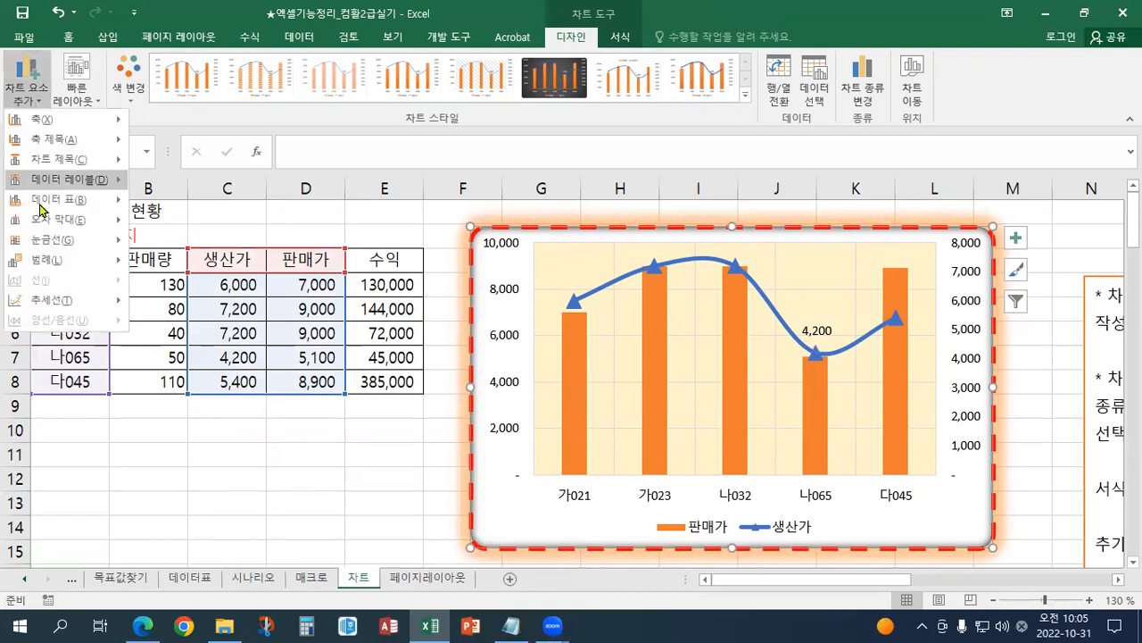
mouse_move(47, 241)
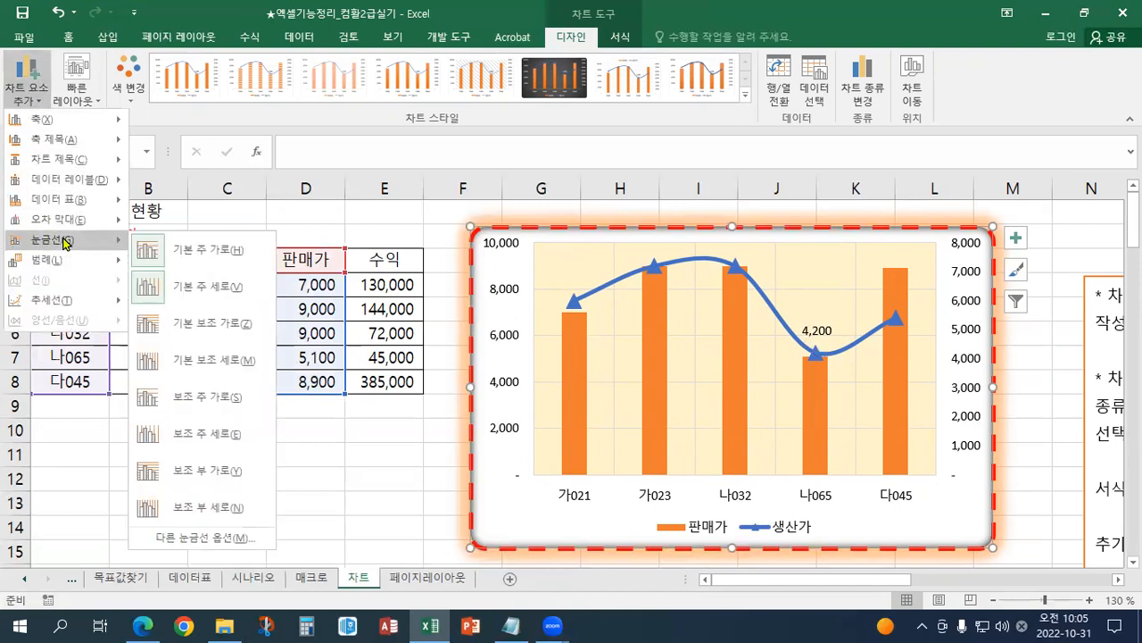
left_click(147, 287)
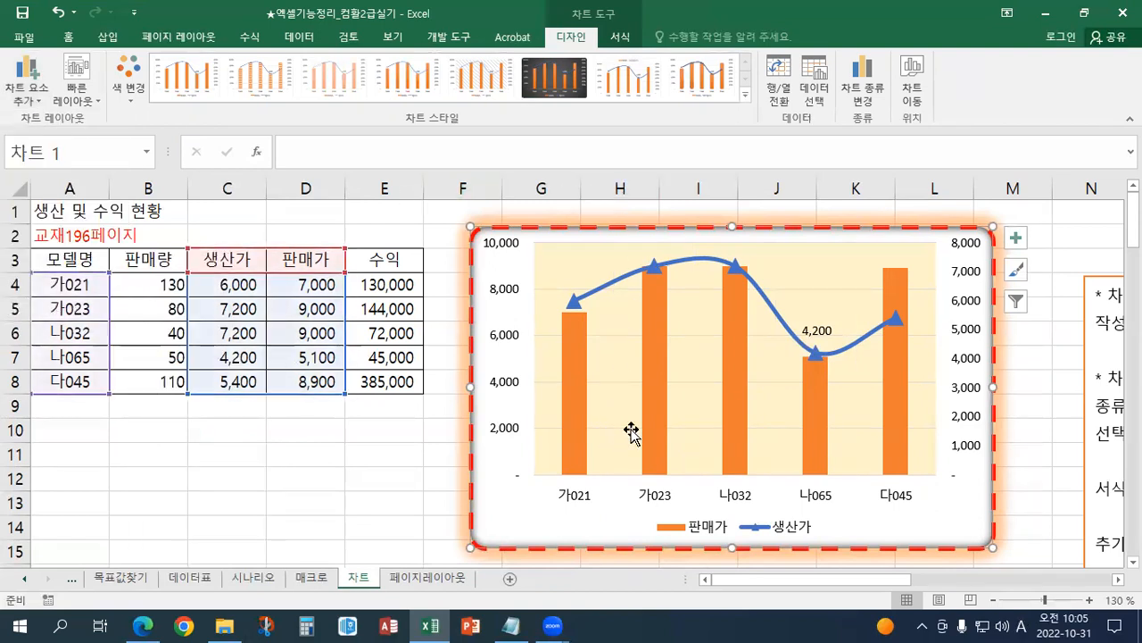
Remove the chart's primary major horizontal gridlines (기본 주 가로)
left_click(43, 98)
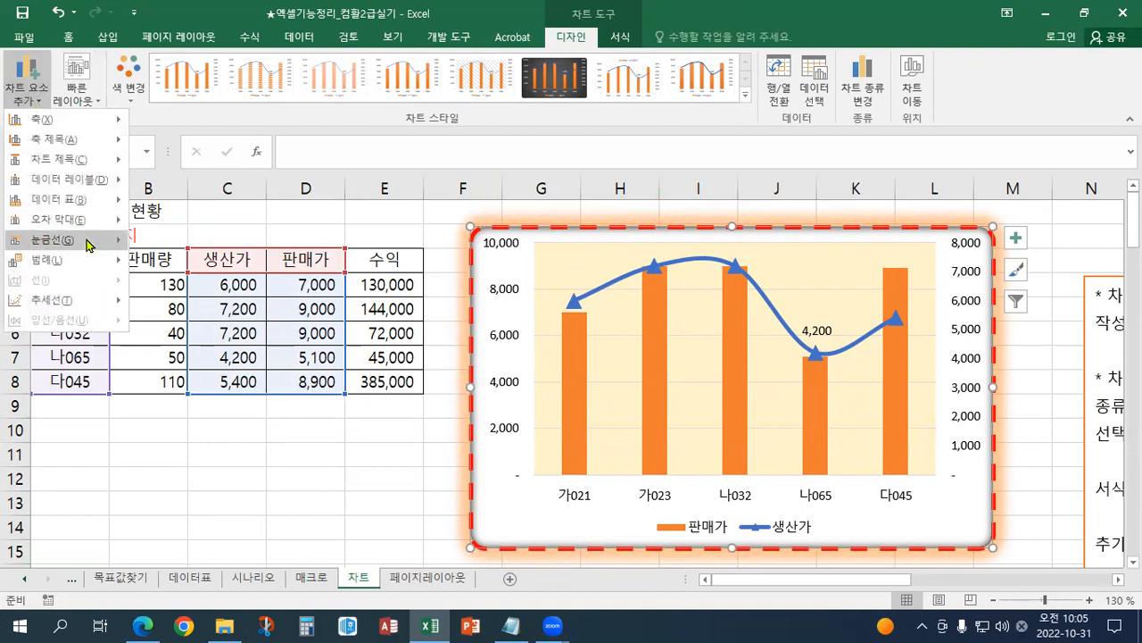
mouse_move(90, 241)
left_click(191, 259)
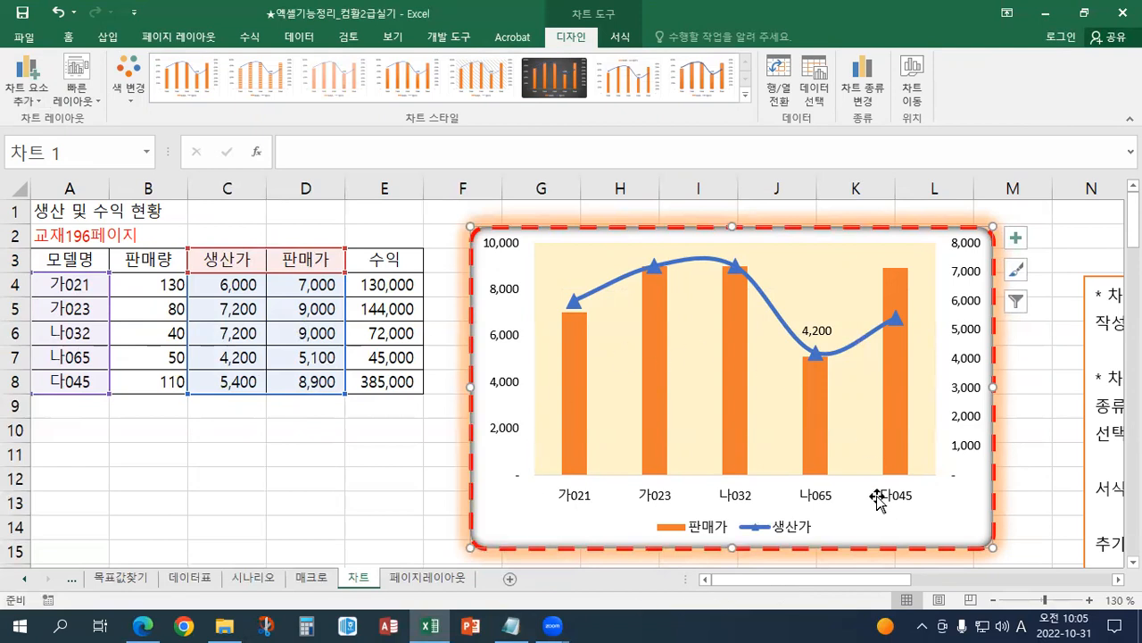
Add a data table without legend keys (범례 표지 없음) to the chart and switch it to include legend keys (범례 표지 포함)
left_click(42, 107)
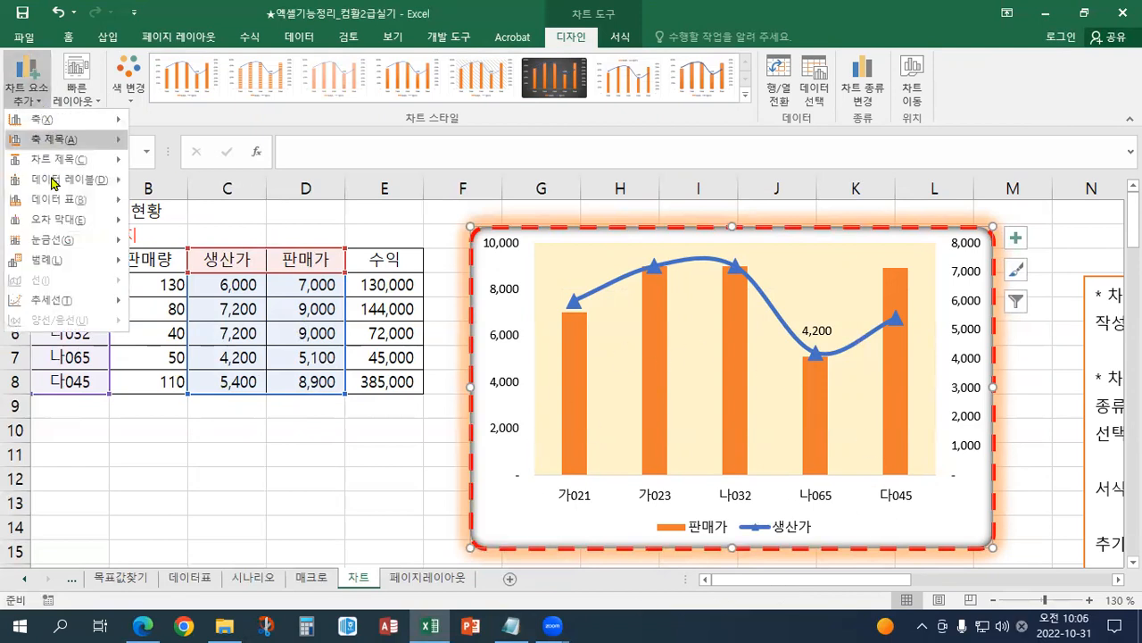
mouse_move(70, 204)
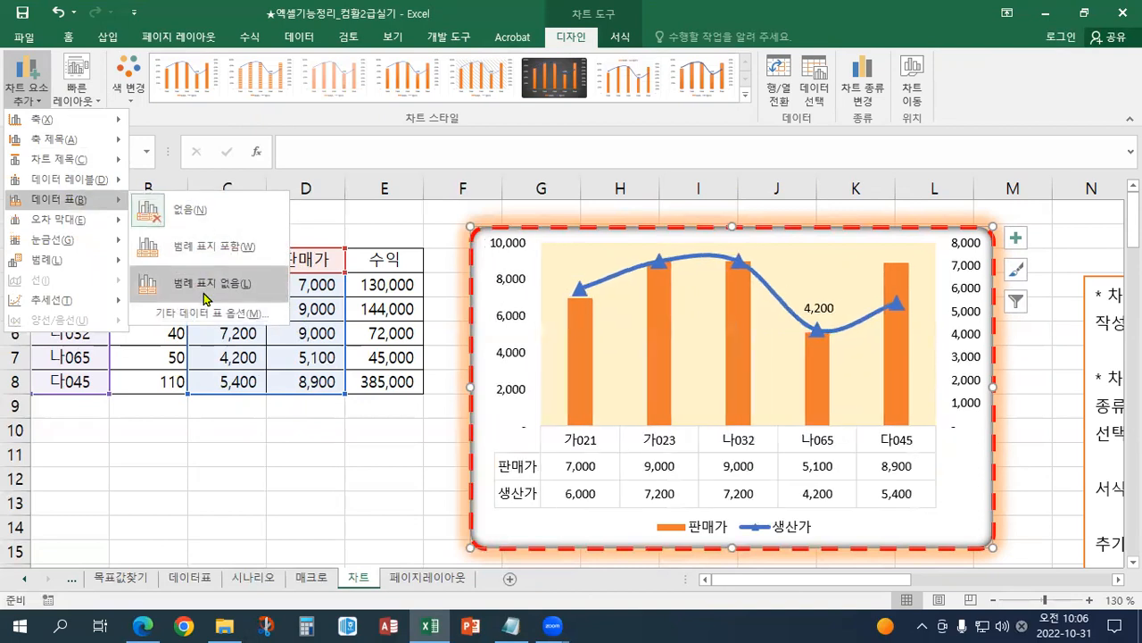
left_click(205, 284)
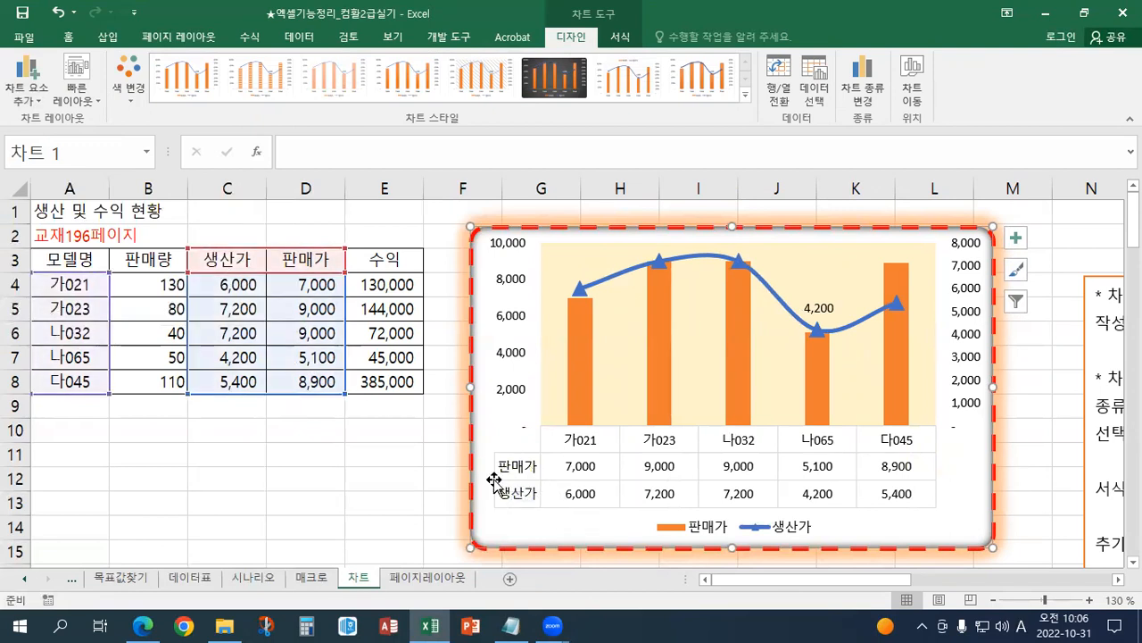
left_click(32, 100)
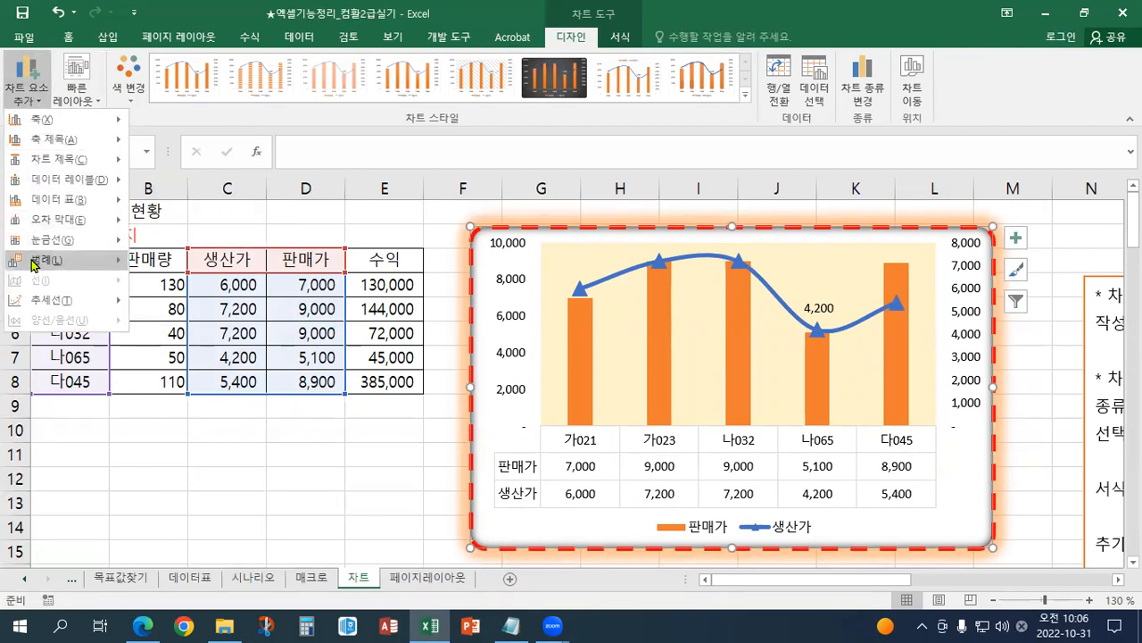
mouse_move(102, 199)
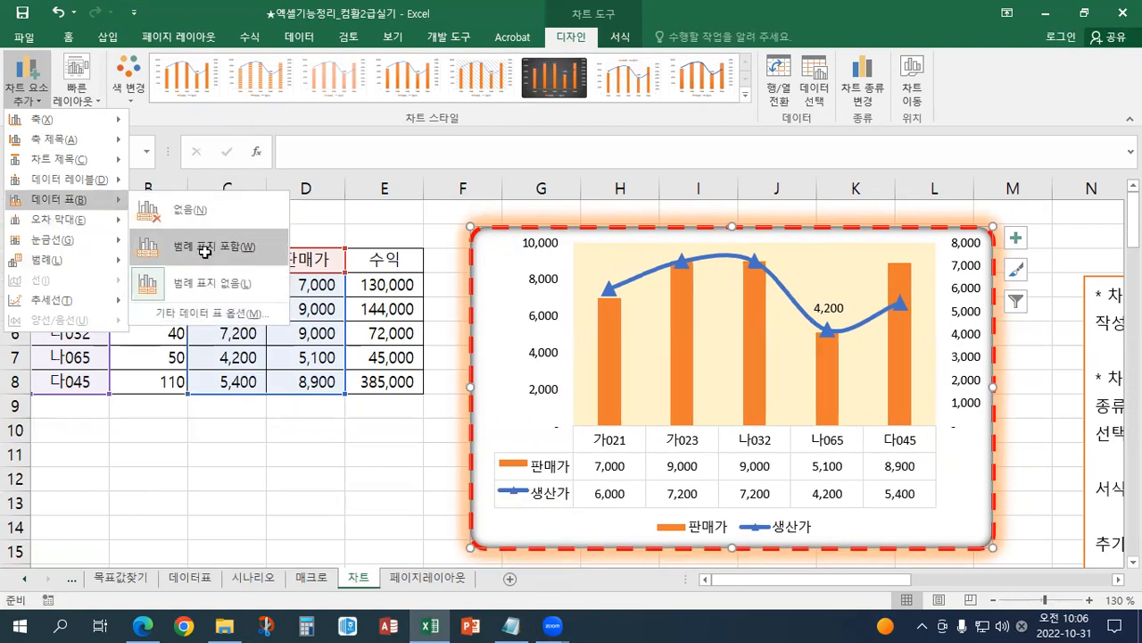
left_click(206, 254)
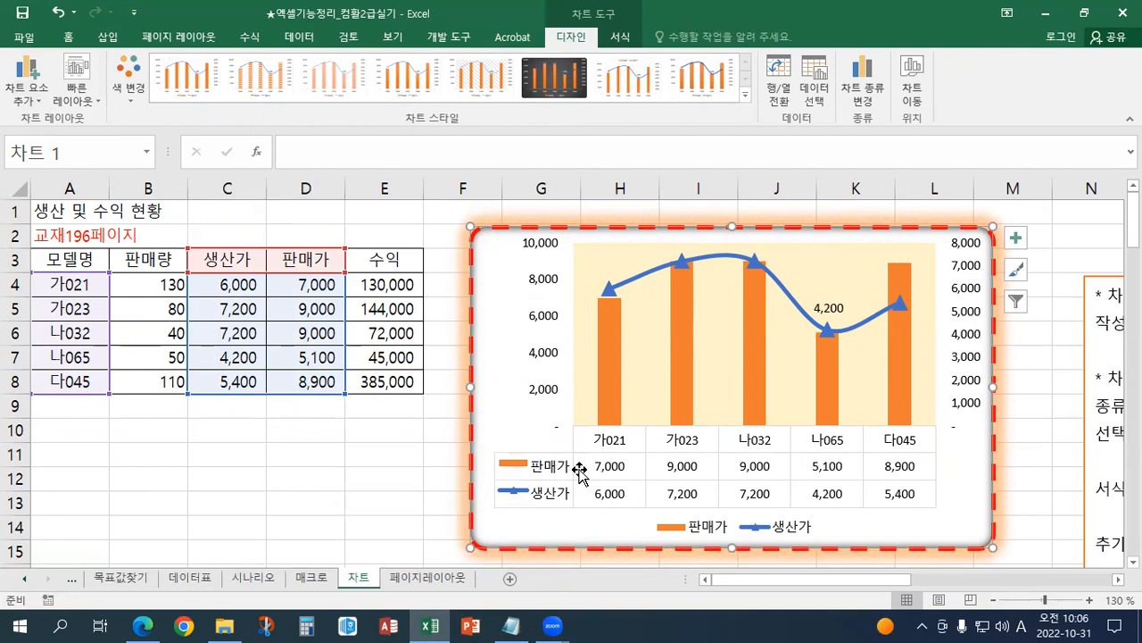
Select the data table below the chart's plot area and delete it
left_click(379, 475)
left_click(508, 522)
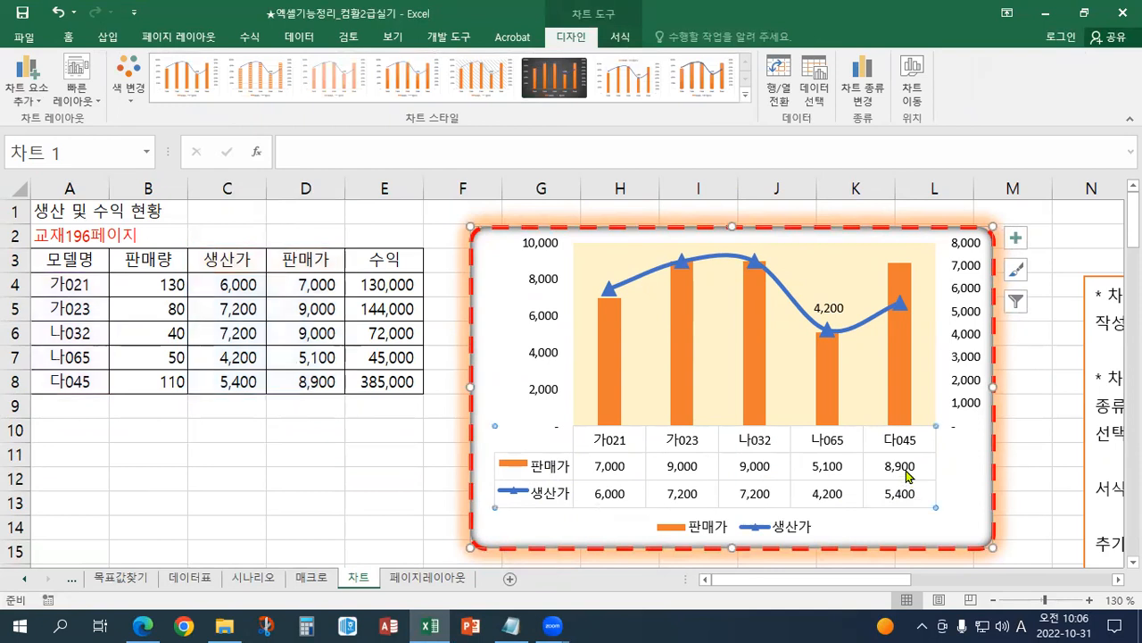
left_click(26, 89)
left_click(27, 89)
left_click(27, 89)
mouse_move(54, 139)
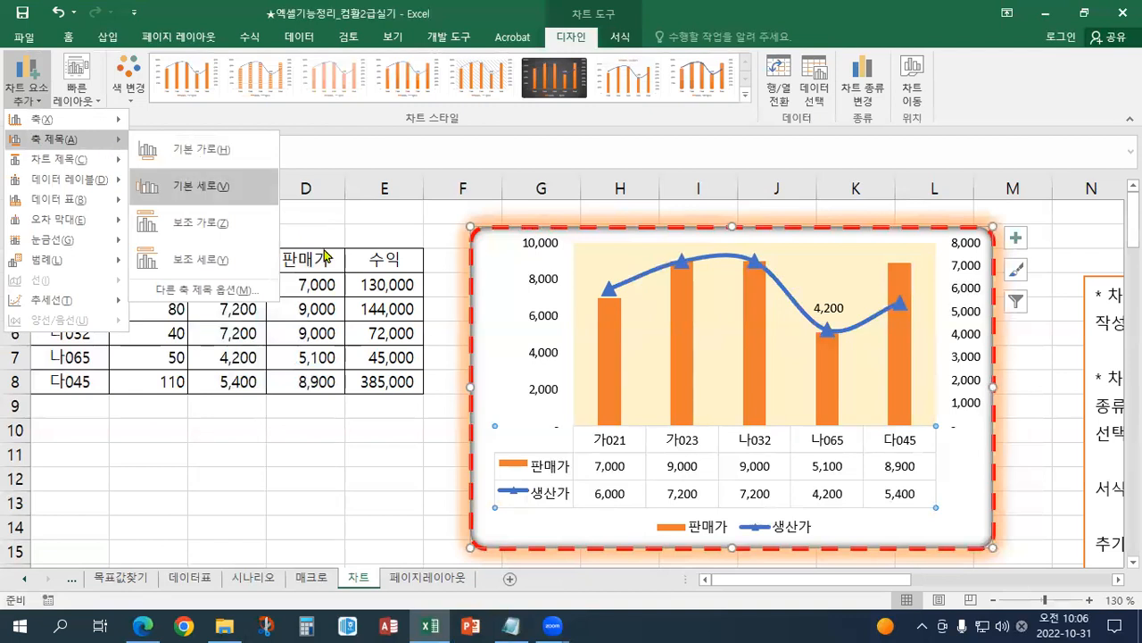
left_click(764, 479)
right_click(764, 479)
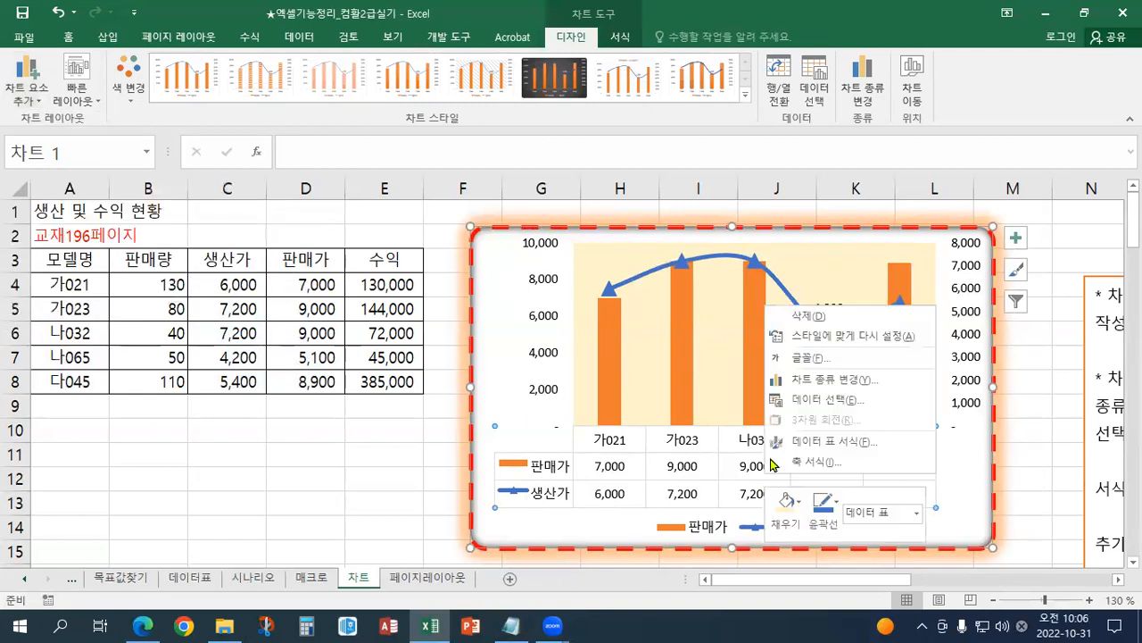
left_click(794, 316)
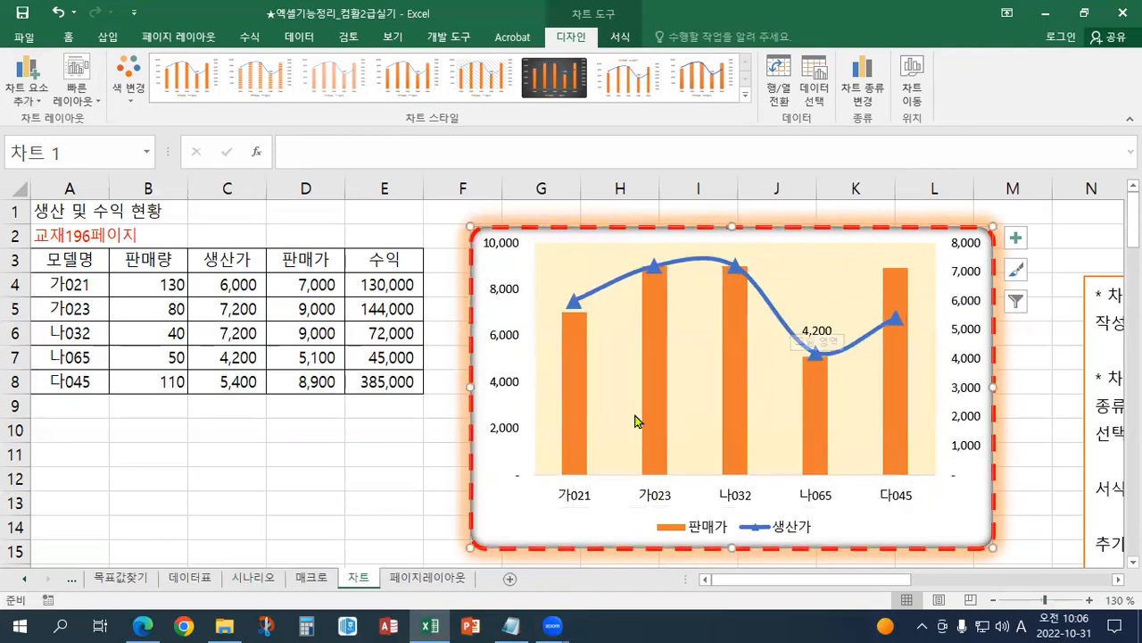
Open the detailed formatting settings of the 판매가 column series and close them without changes
right_click(569, 378)
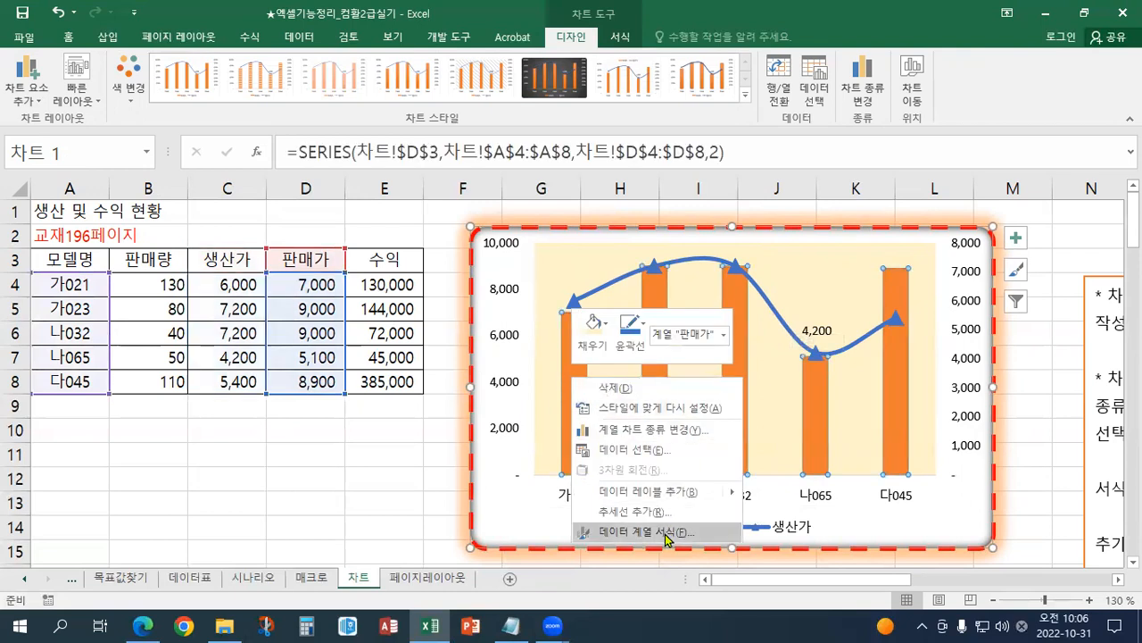
left_click(651, 532)
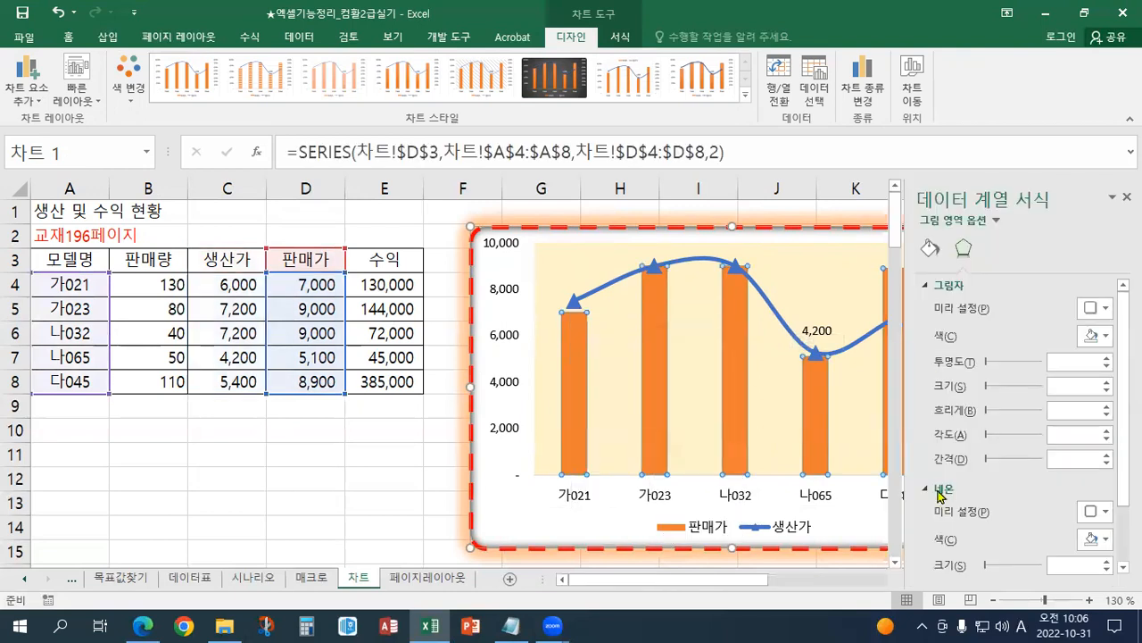
left_click(1127, 196)
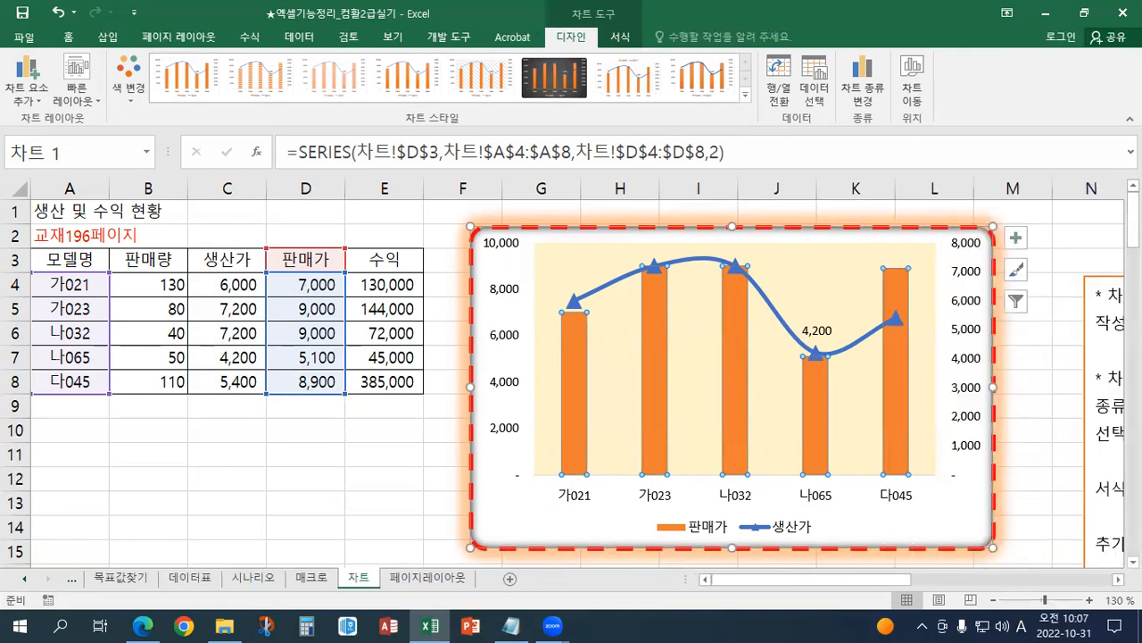
key("alt+Tab")
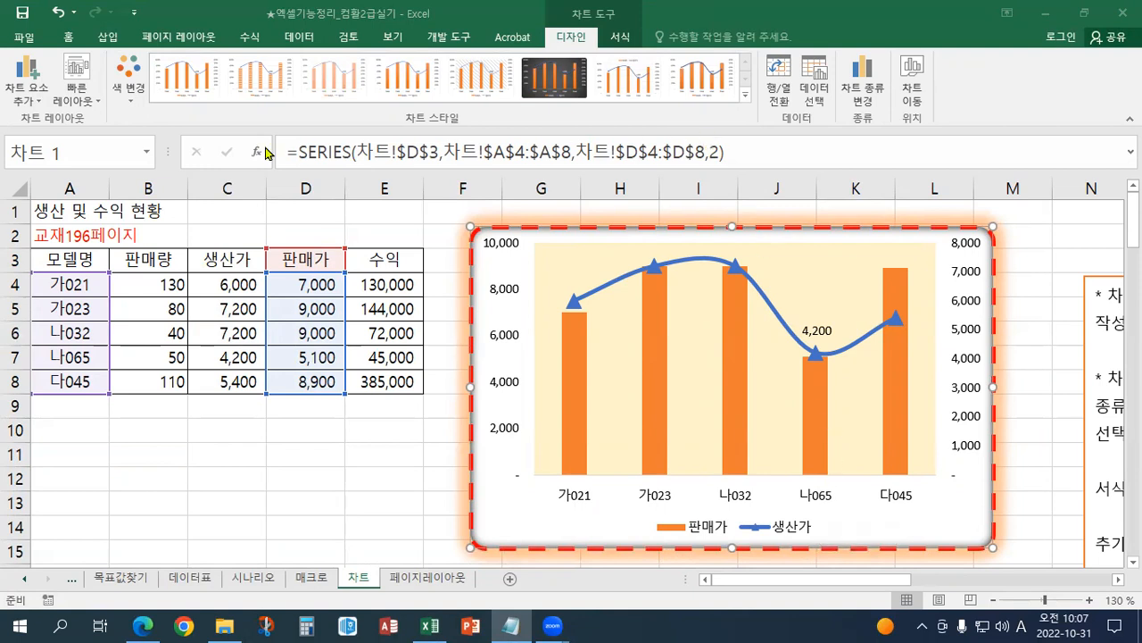
Remove the chart's legend and add it back at the bottom of the chart (아래쪽)
left_click(41, 100)
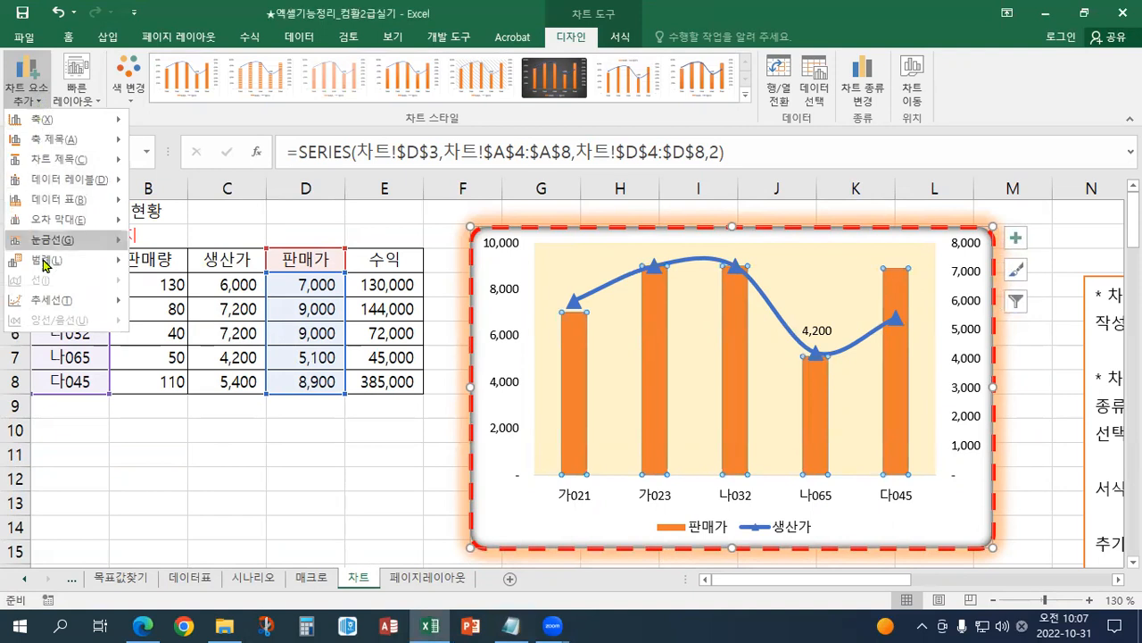
mouse_move(43, 262)
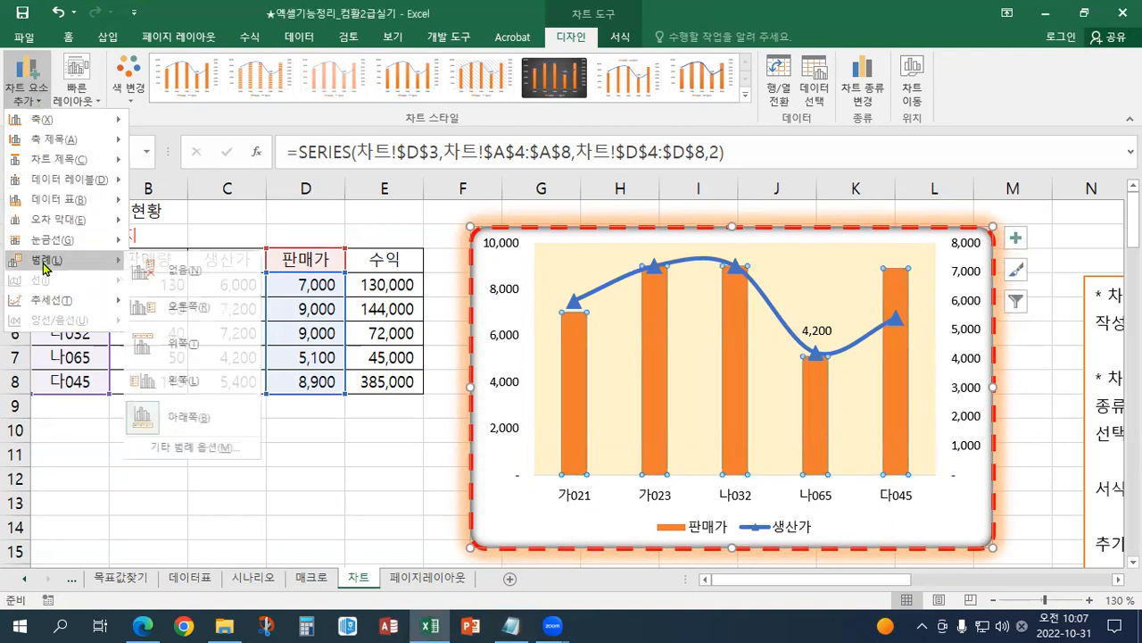
left_click(183, 270)
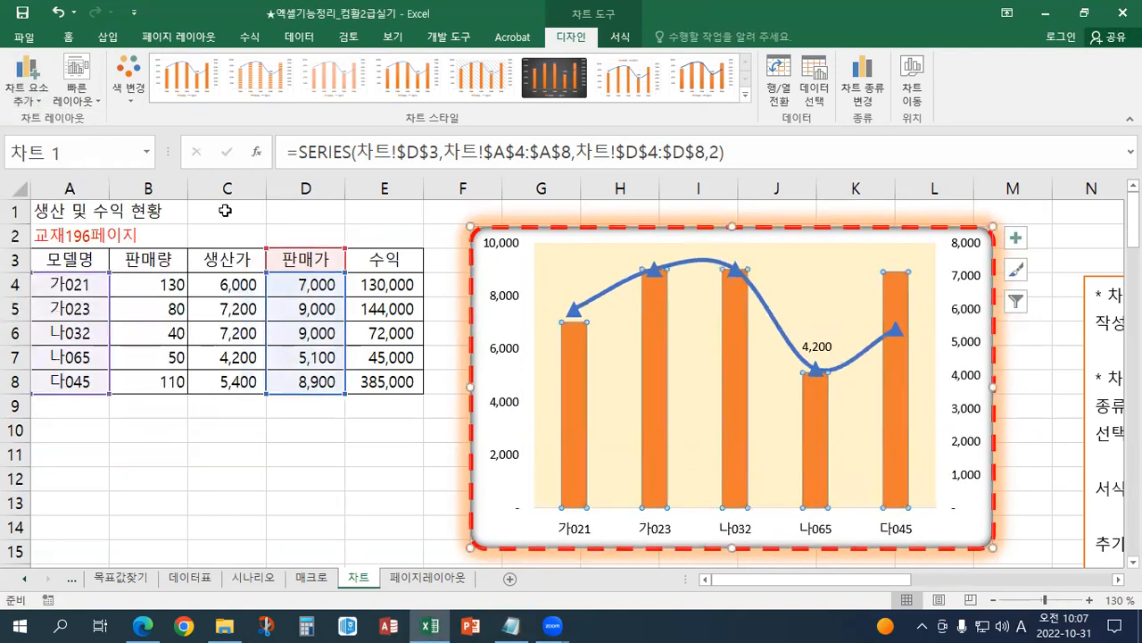
left_click(39, 95)
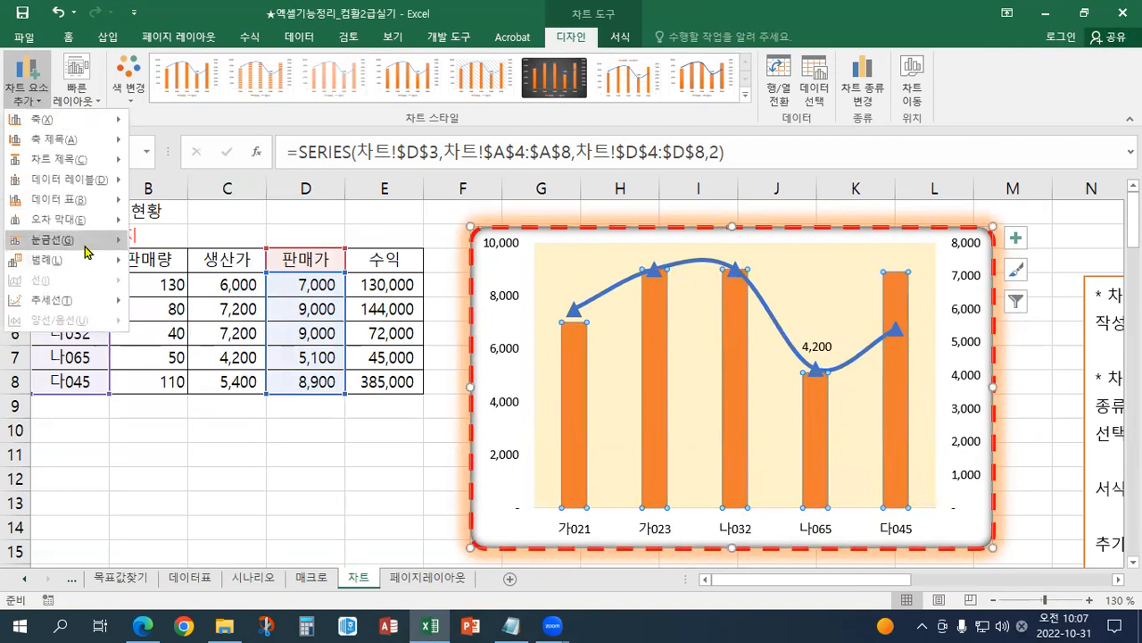
mouse_move(85, 259)
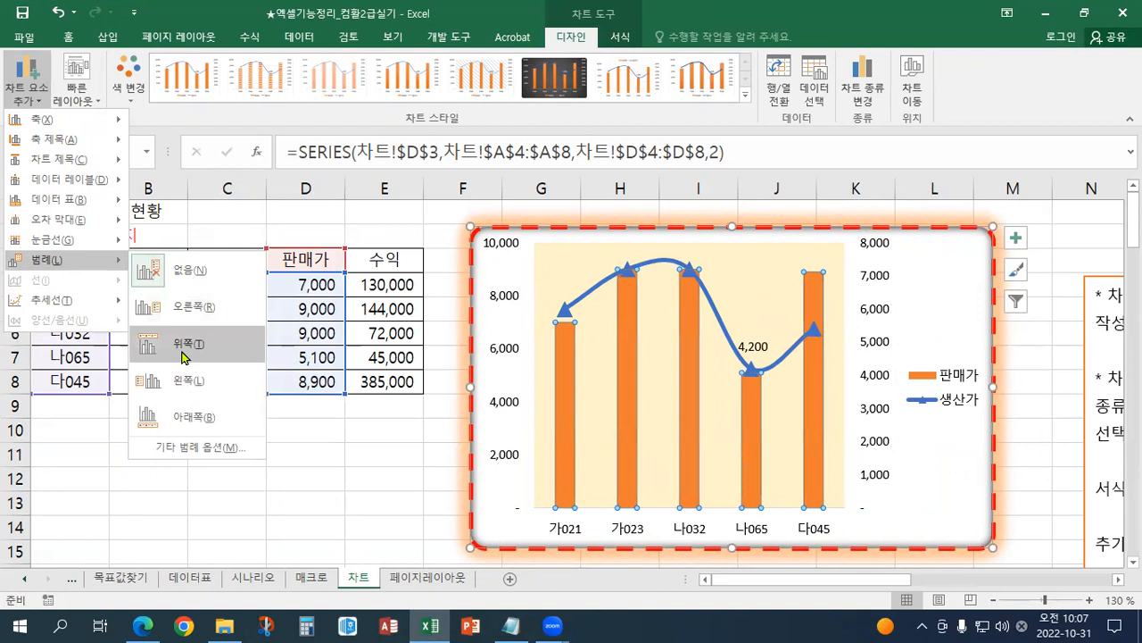
left_click(181, 420)
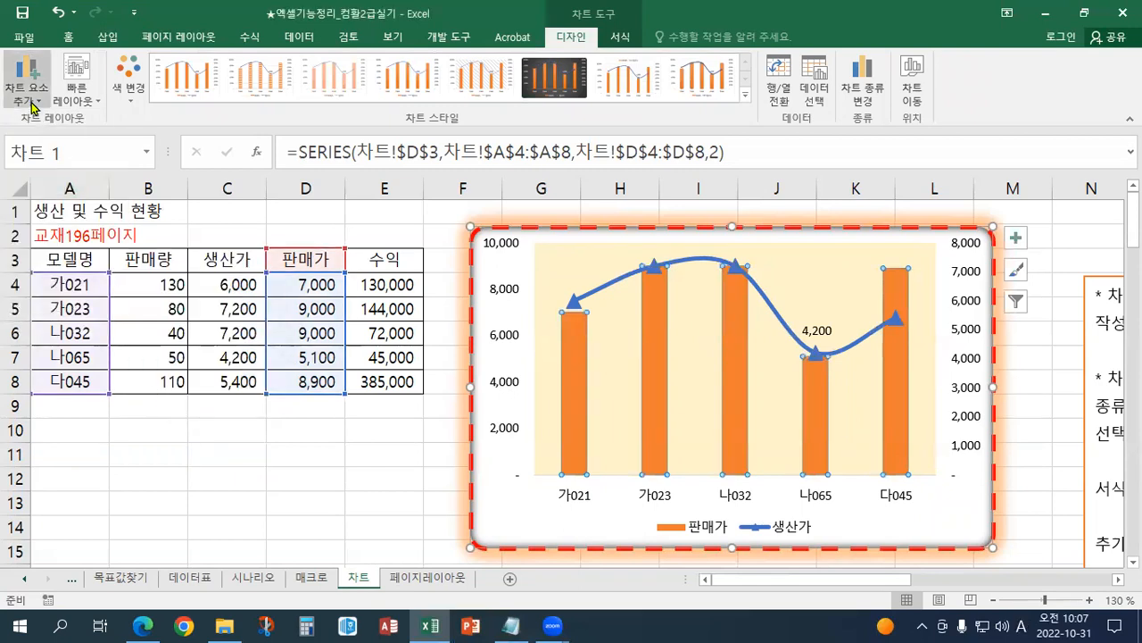
Open the detailed formatting settings of the chart's legend (범례) and try the positions 위쪽, 아래쪽 and 왼쪽 in turn
left_click(623, 41)
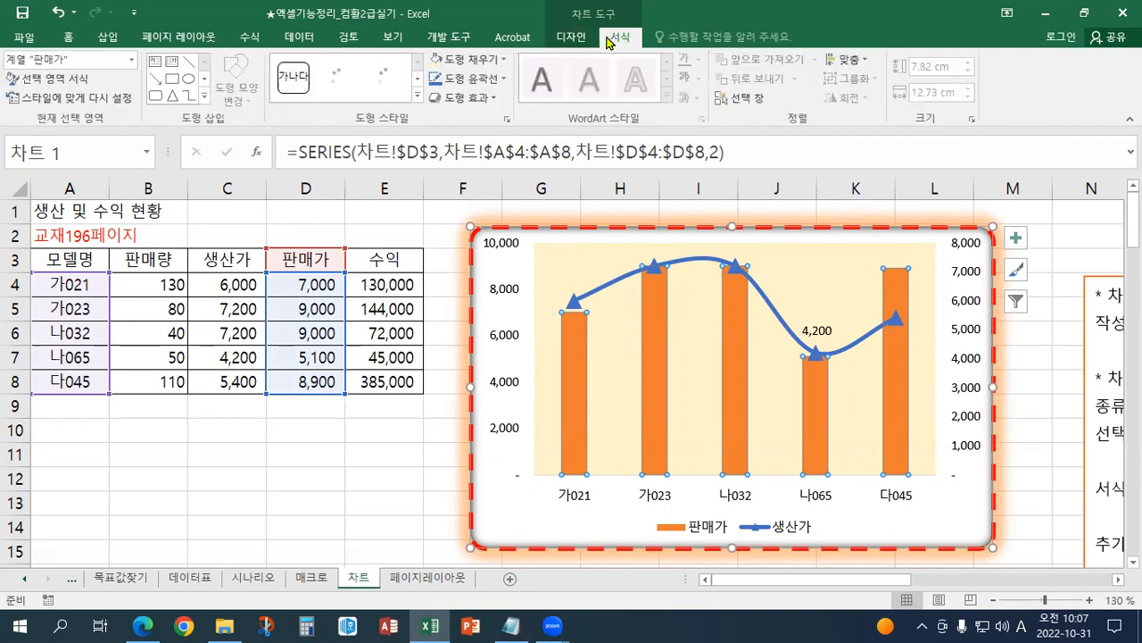
left_click(132, 60)
left_click(55, 110)
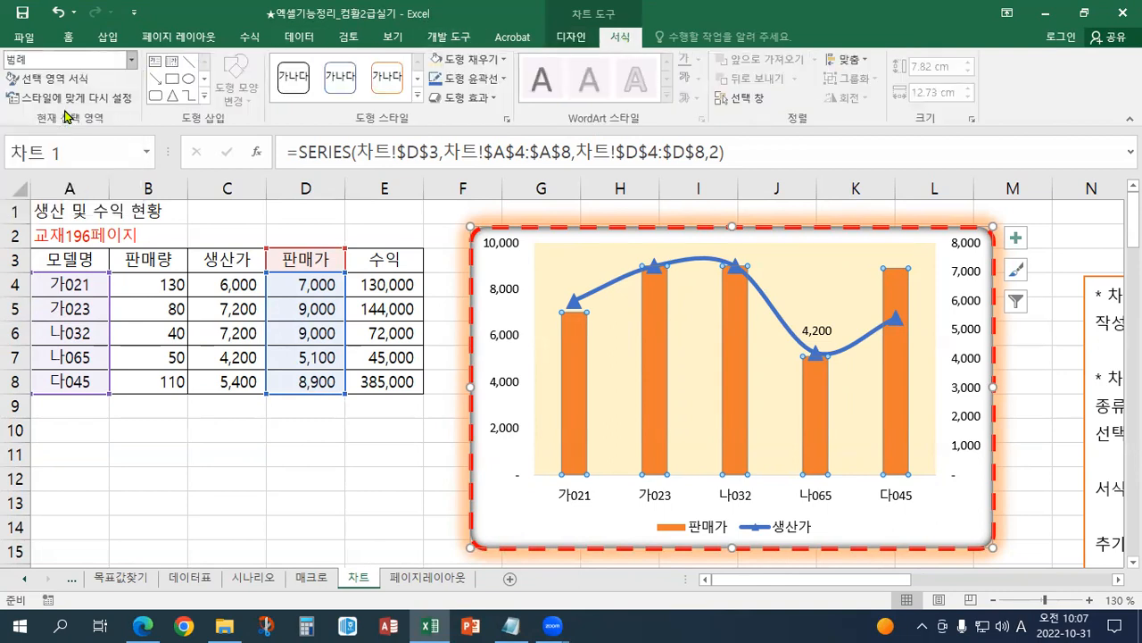
left_click(62, 81)
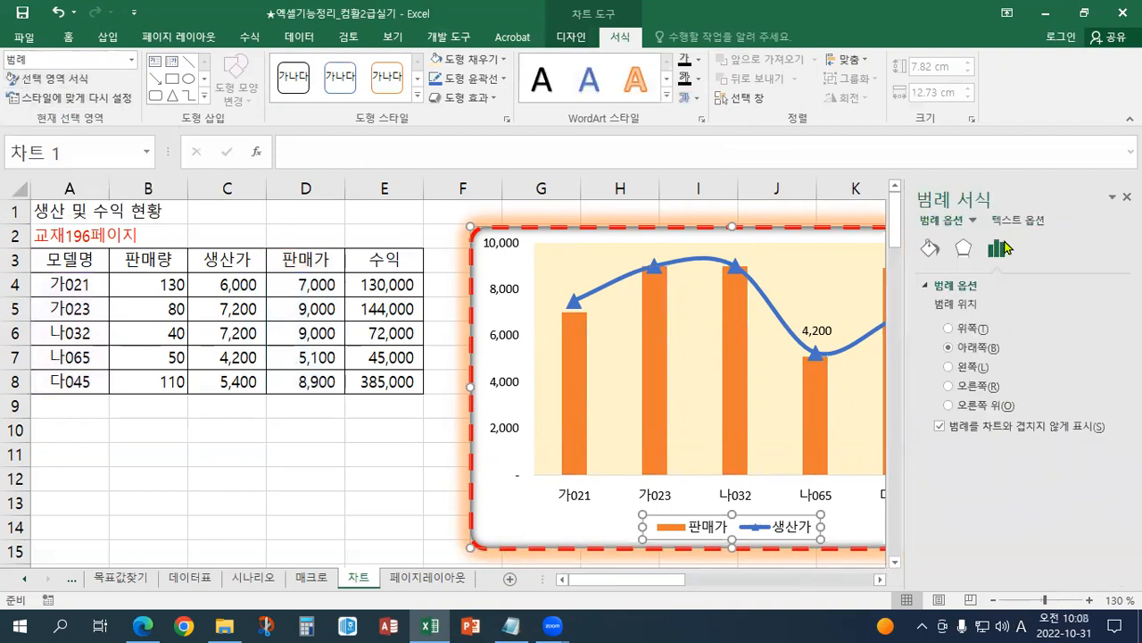
left_click(953, 329)
left_click(953, 348)
left_click(953, 367)
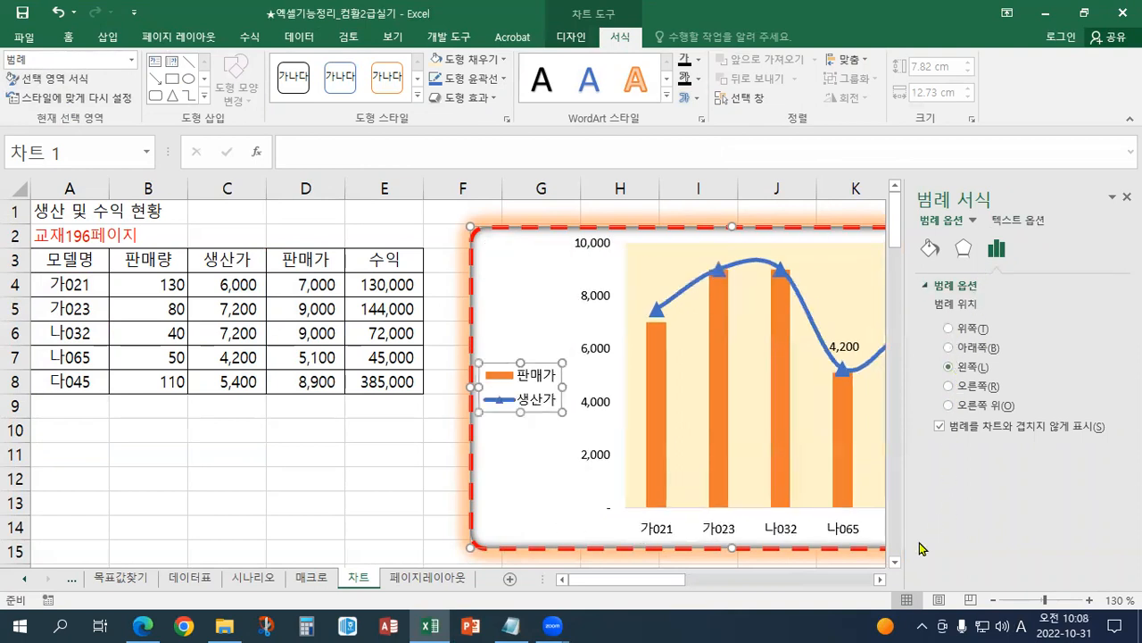
left_click(879, 579)
left_click(879, 579)
left_click(880, 579)
left_click(879, 580)
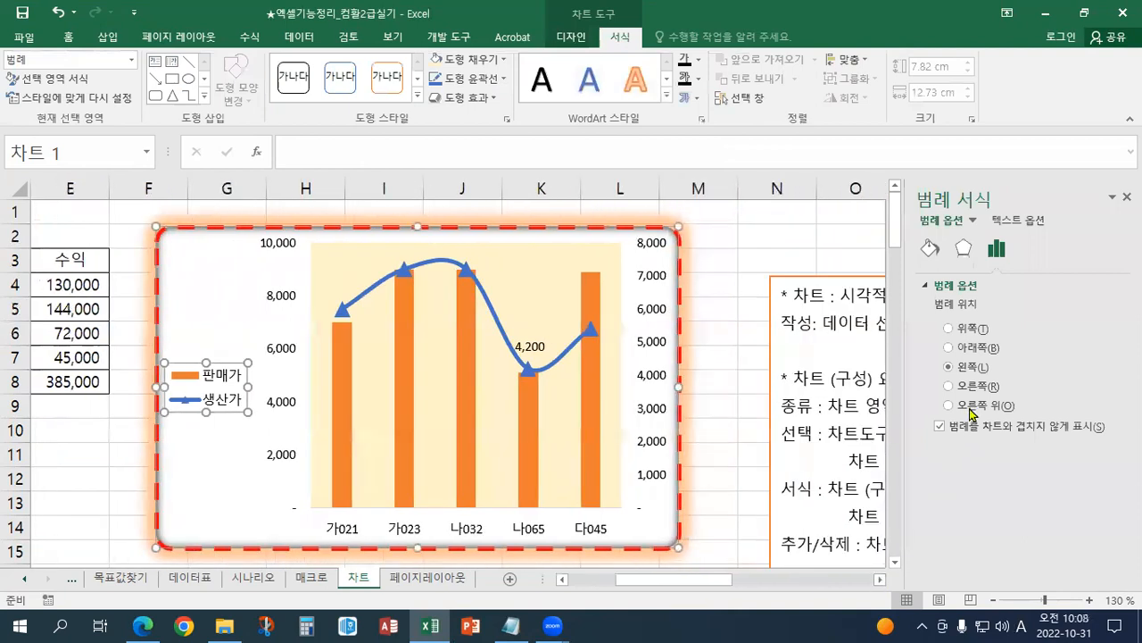
Move the legend to 오른쪽, switch it to 오른쪽 위 without overlapping the chart, and close the legend settings
left_click(949, 385)
left_click(949, 405)
left_click(942, 426)
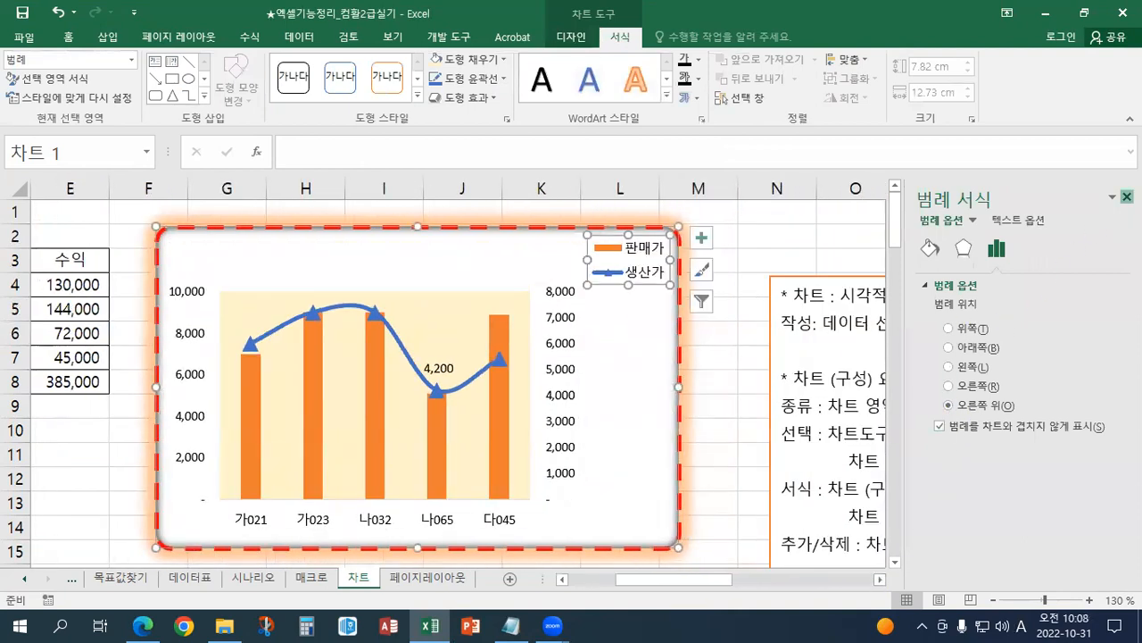
left_click(1126, 197)
left_click(511, 625)
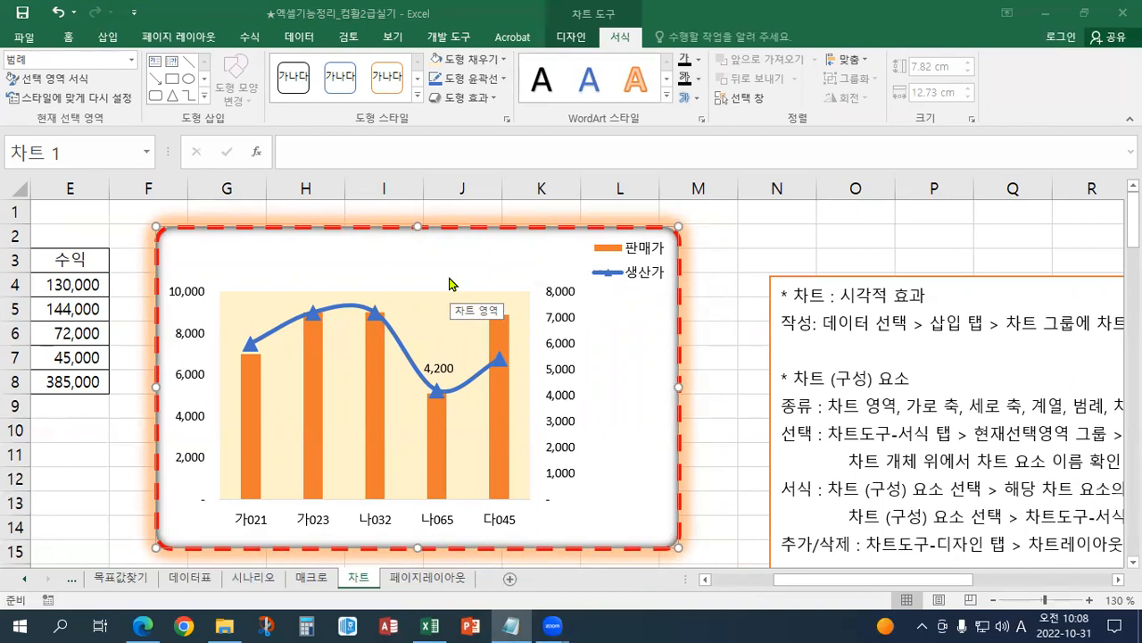
Add a chart title with the centered overlay option (가운데에 맞춰 표시) and remove it again (없음)
left_click(569, 36)
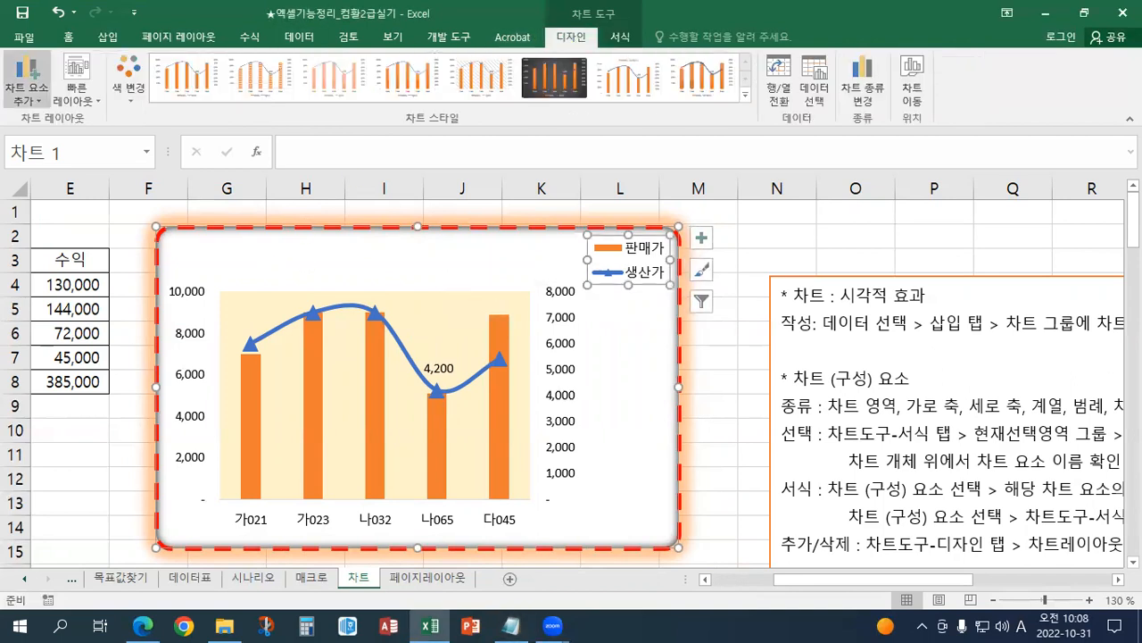
left_click(27, 88)
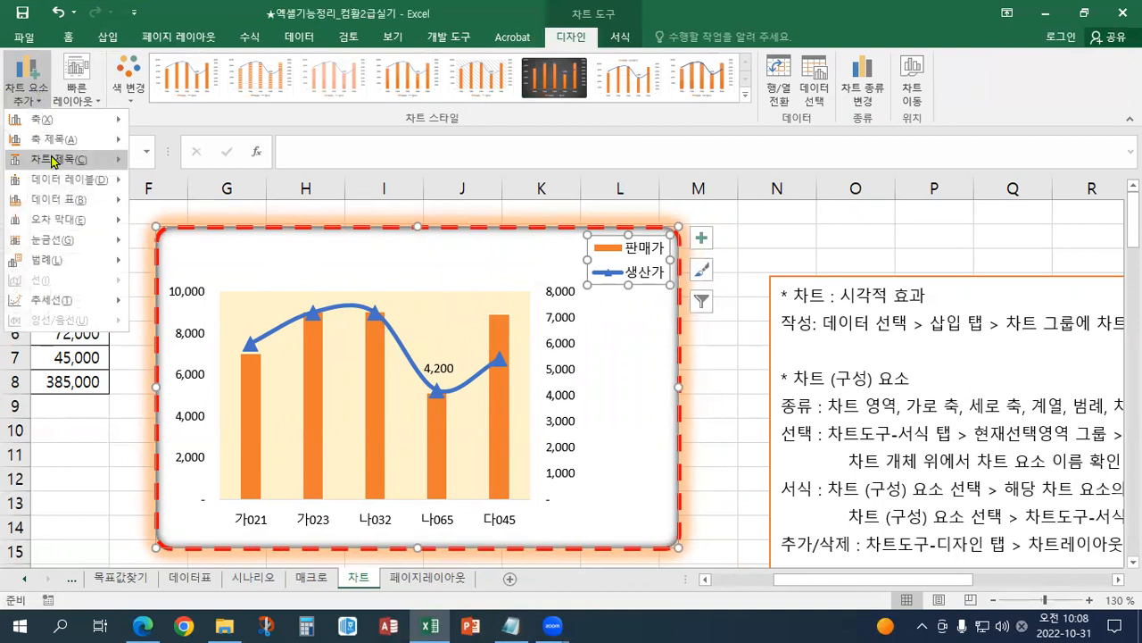
mouse_move(54, 165)
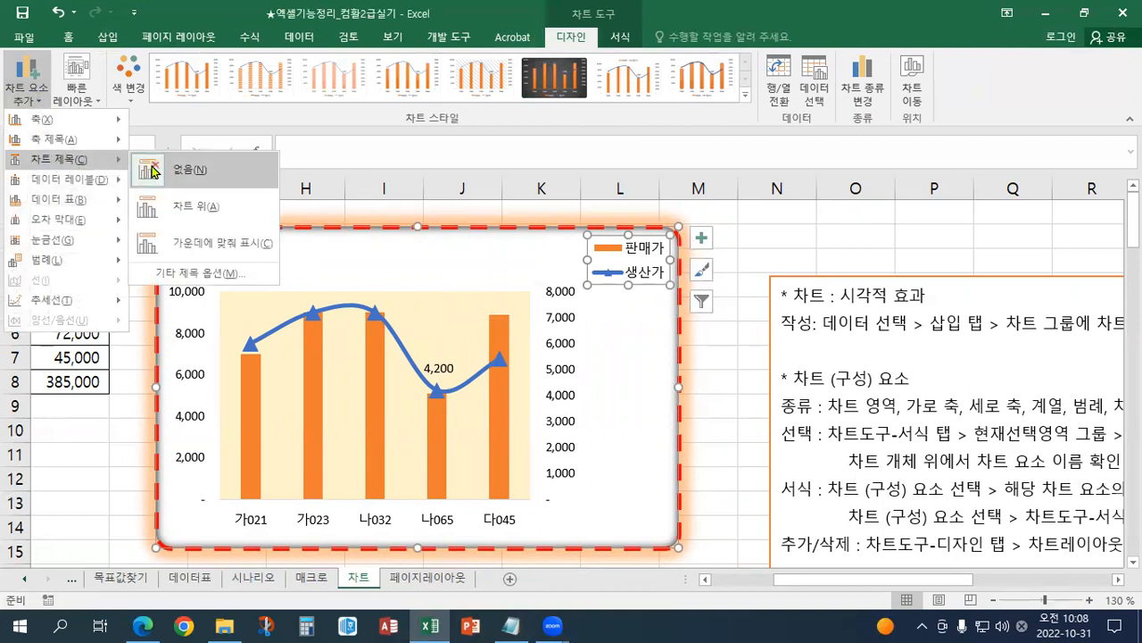
left_click(175, 242)
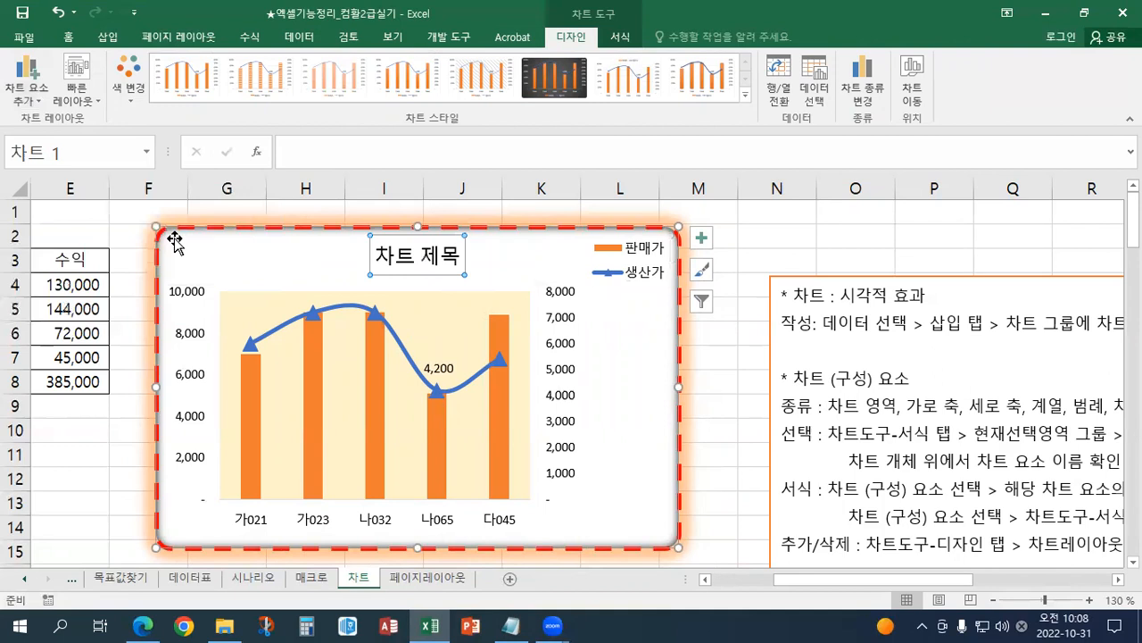
left_click(36, 105)
mouse_move(61, 166)
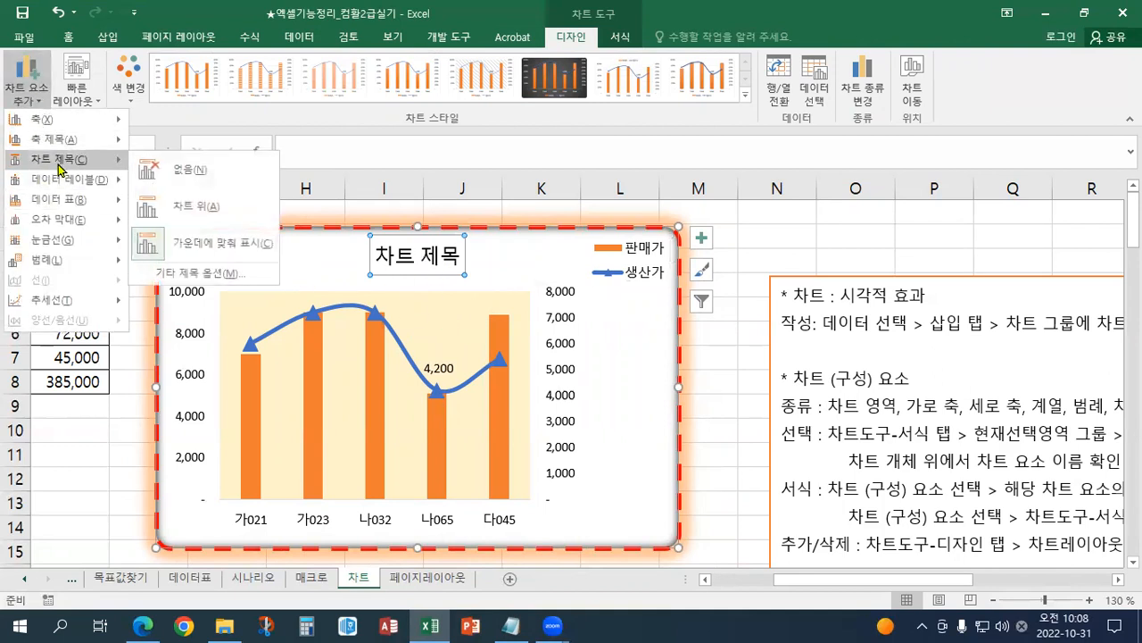
left_click(175, 170)
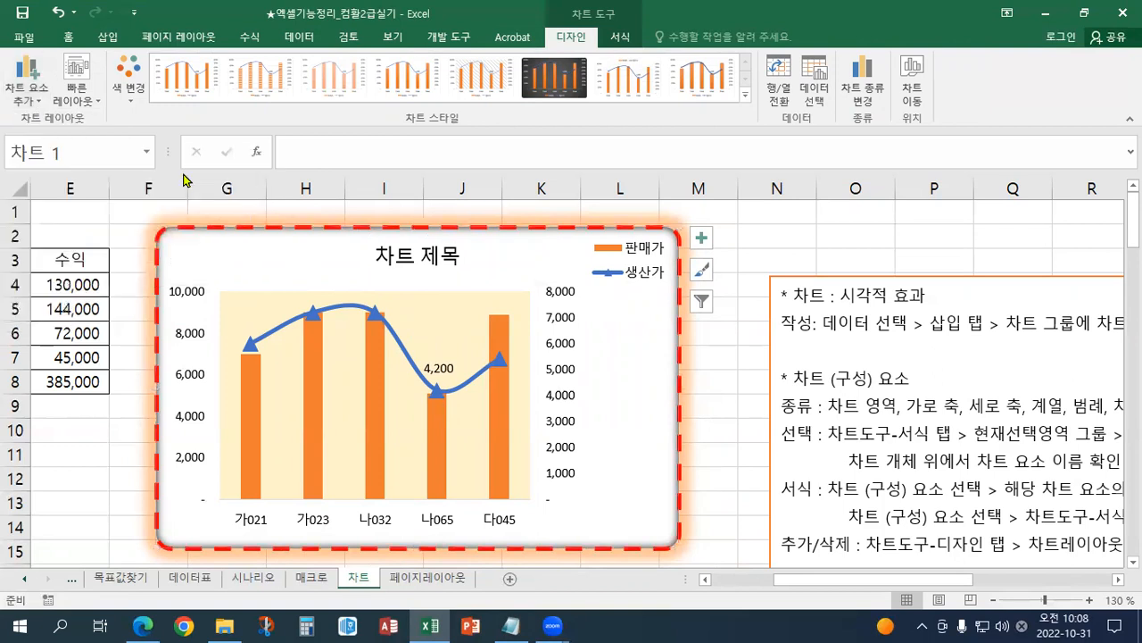
Place the chart's legend below the plot area (아래쪽)
left_click(26, 105)
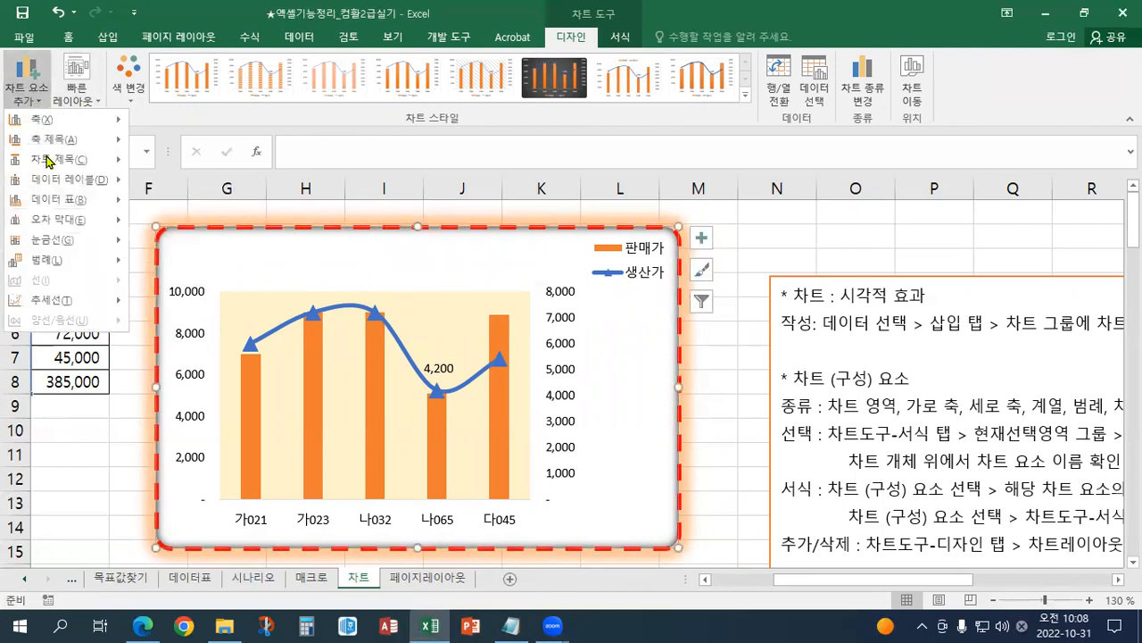
mouse_move(47, 164)
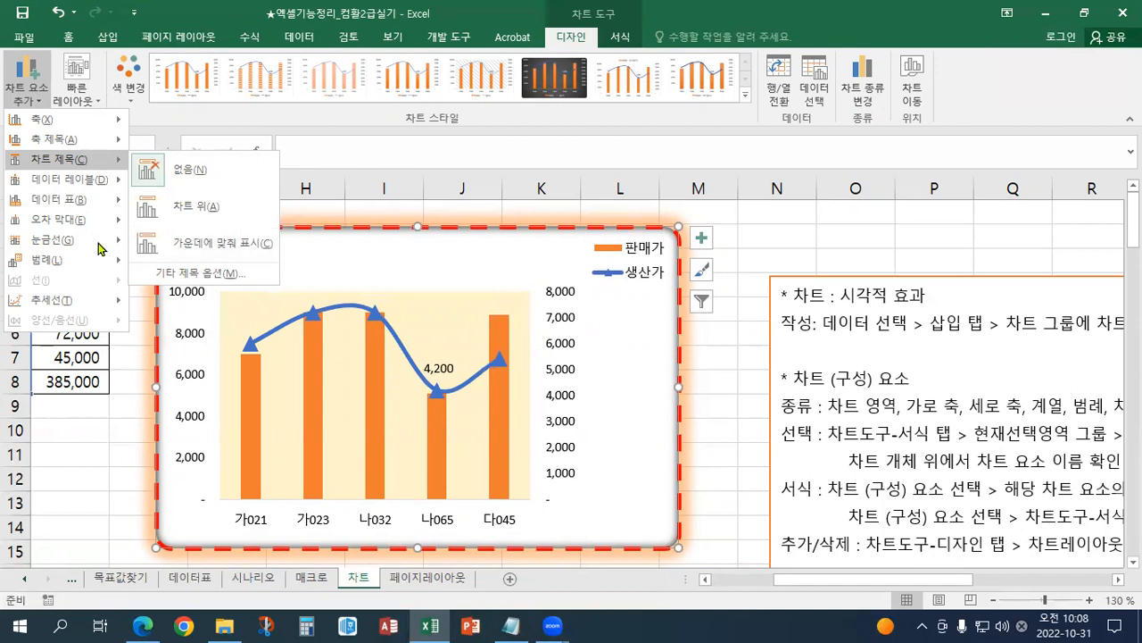
mouse_move(96, 260)
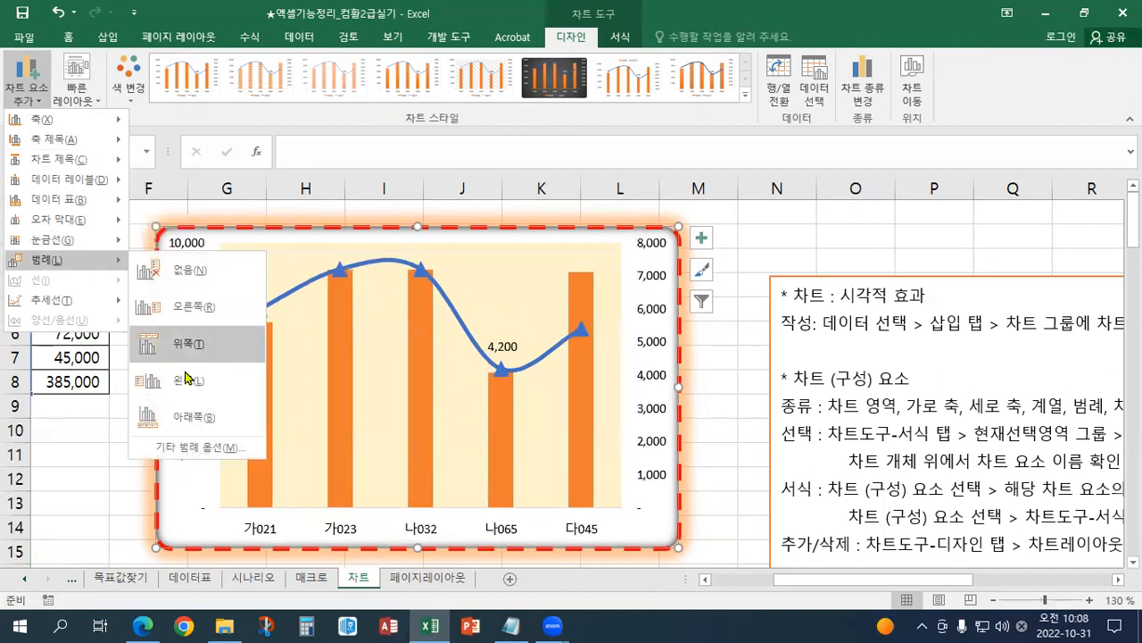
left_click(193, 415)
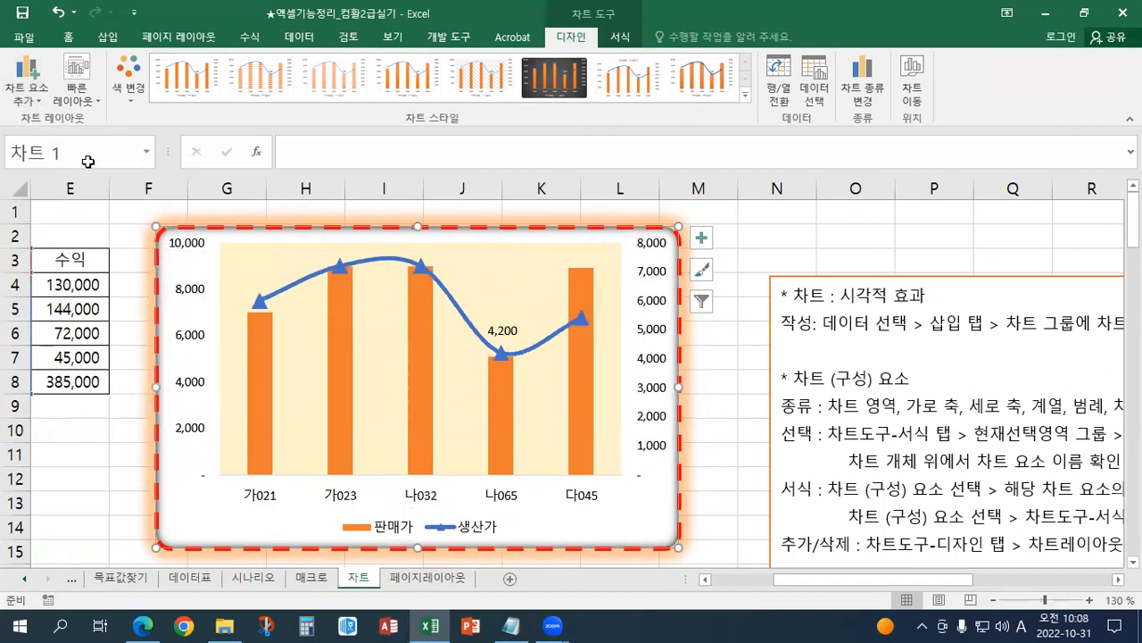
Add a chart title above the chart (차트 위) and set its text to 이익분석
left_click(25, 89)
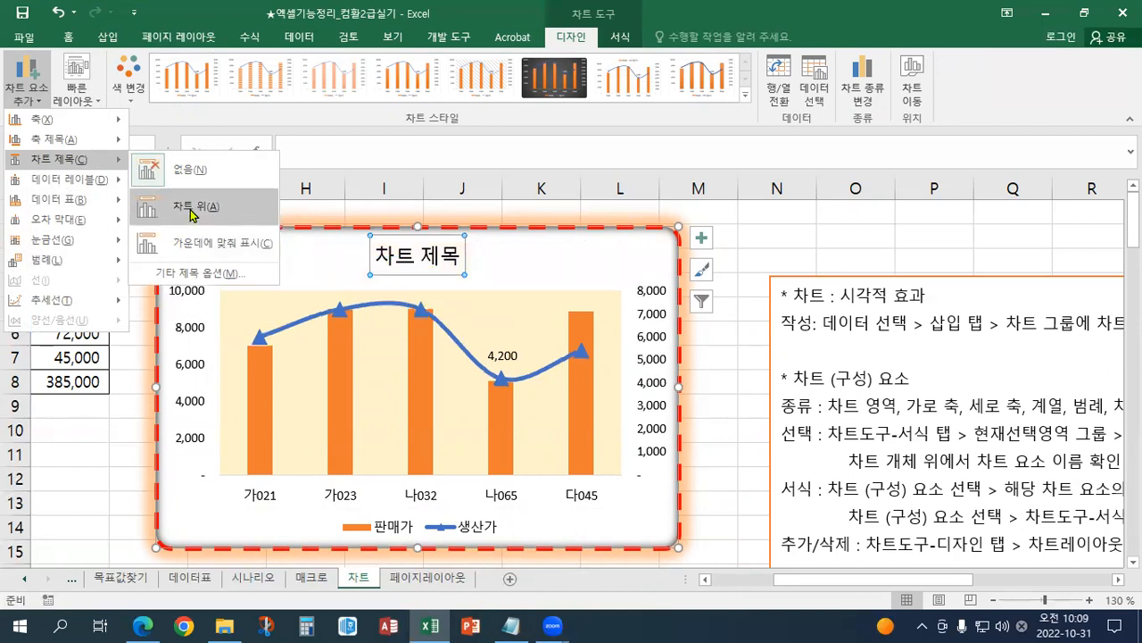
left_click(192, 214)
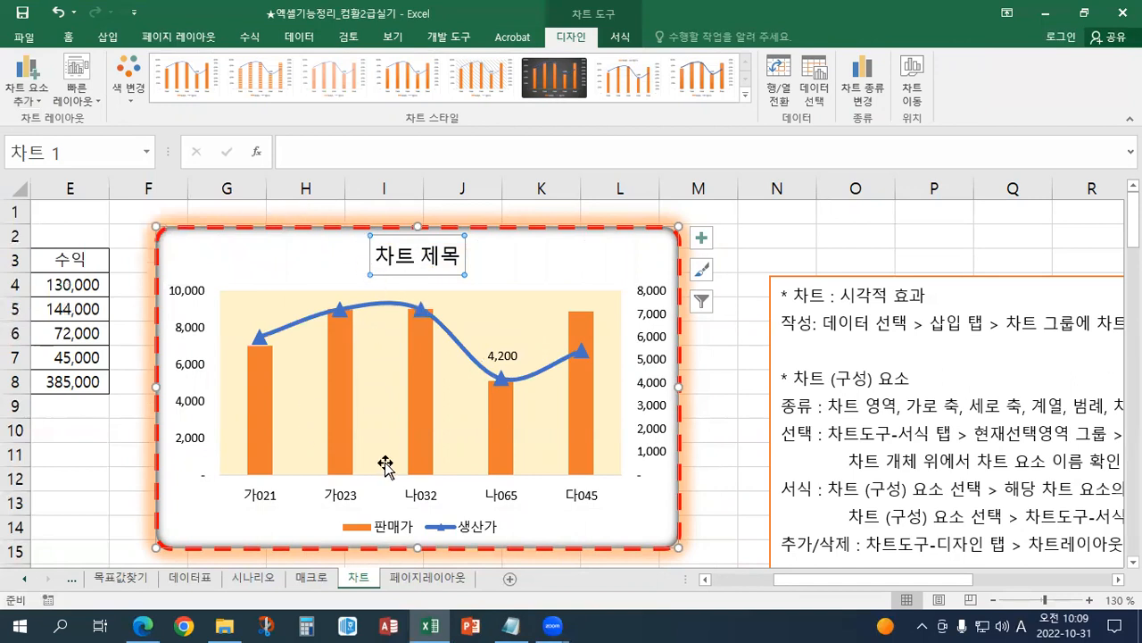
key("Return")
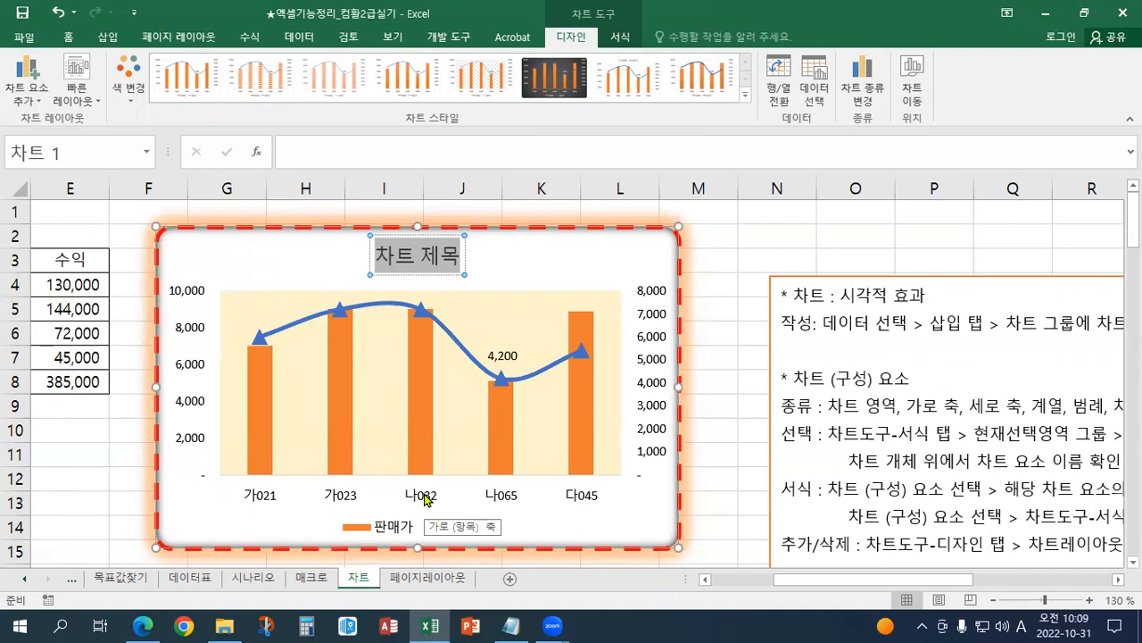
type("dl")
key("BackSpace")
key("BackSpace")
key("Hangul")
type("ㅇ이익분석")
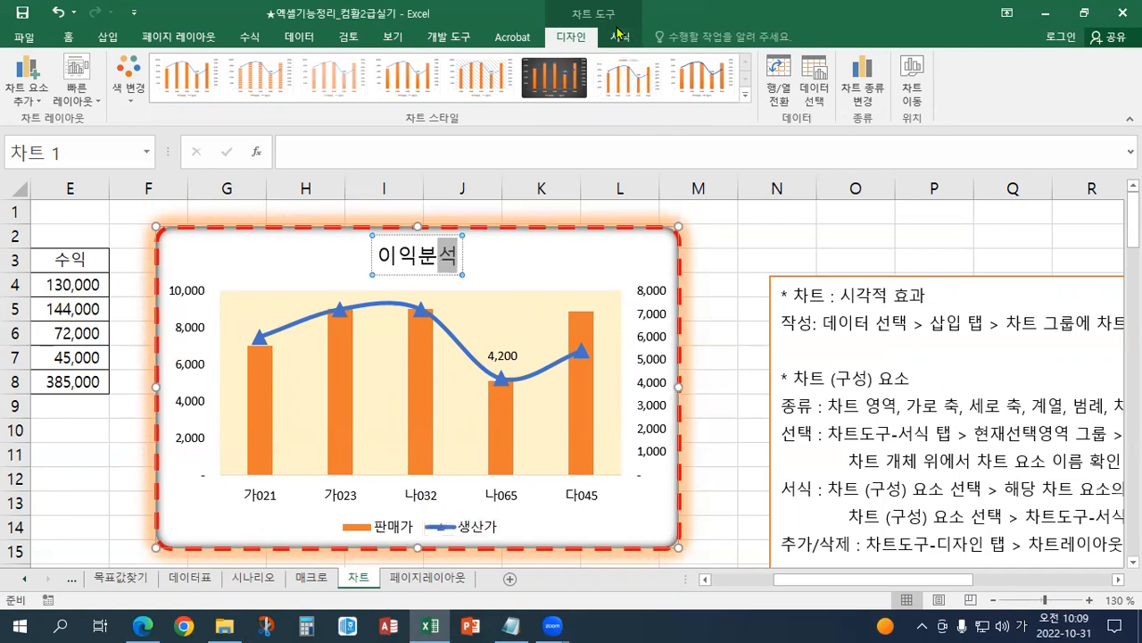
Link the chart title to cell A1 of the 차트 sheet with the reference =차트!$A$1
left_click(619, 38)
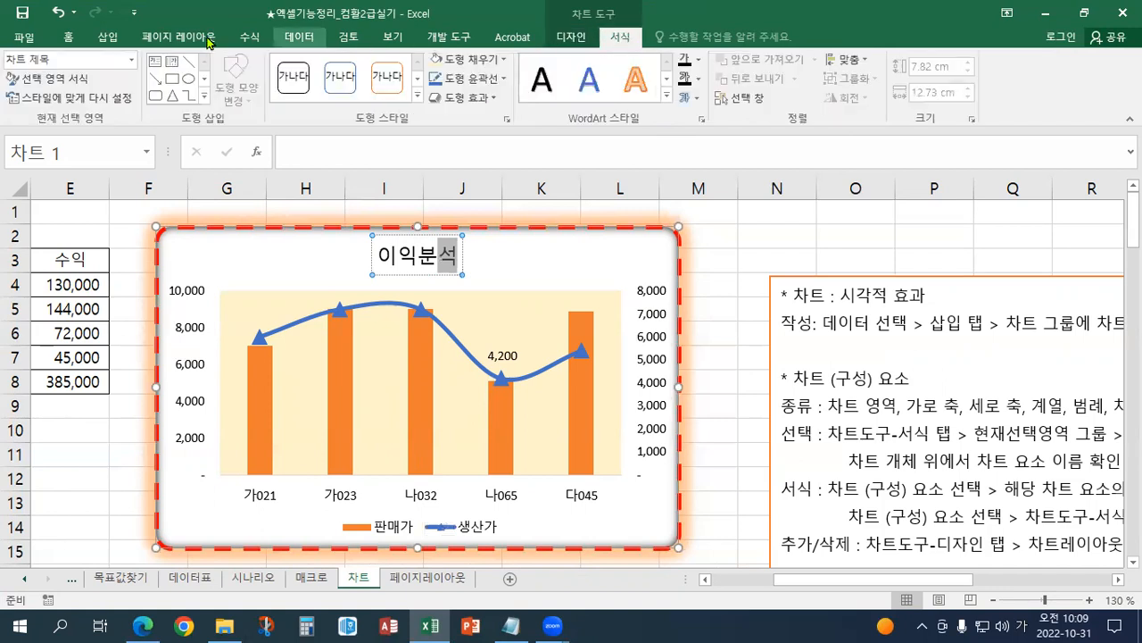
left_click(131, 62)
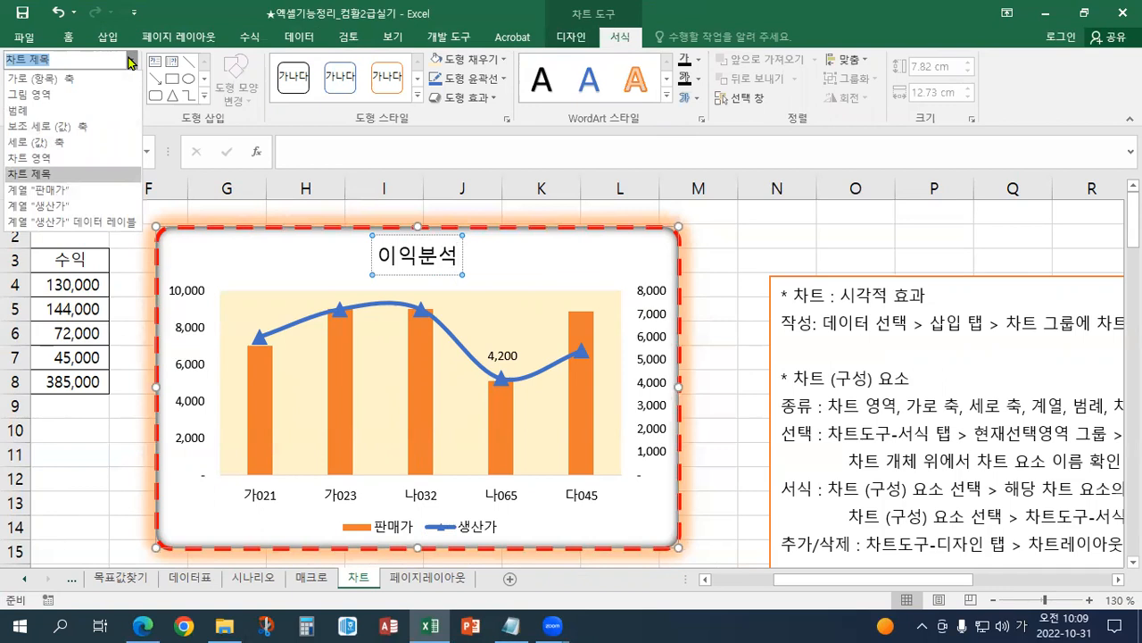
left_click(132, 61)
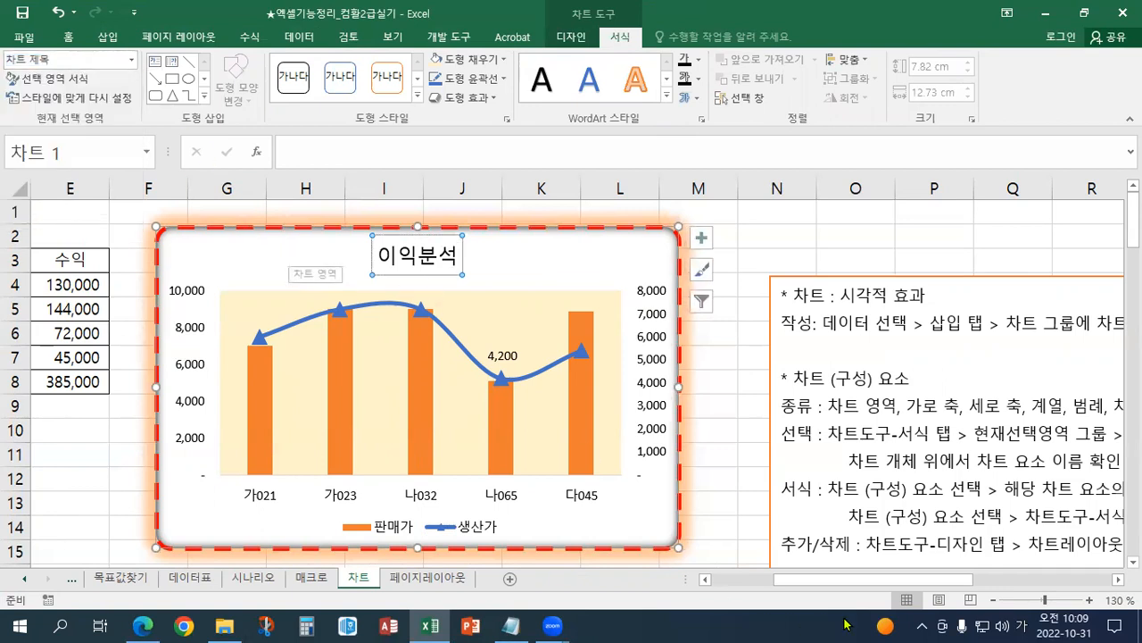
left_click_drag(803, 581, 740, 581)
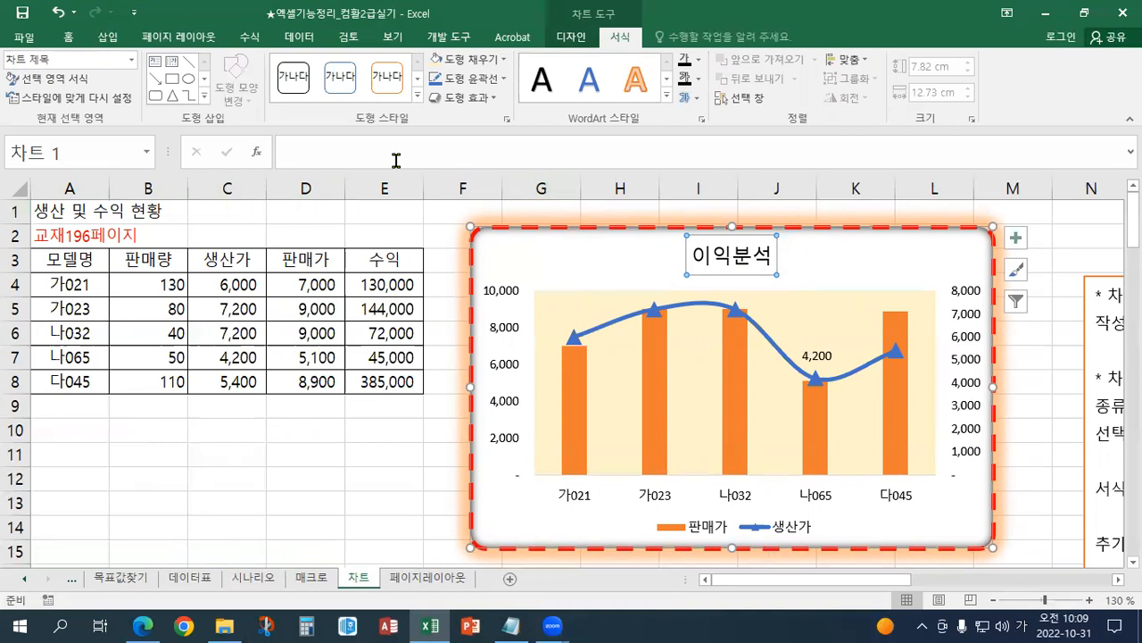
left_click(302, 151)
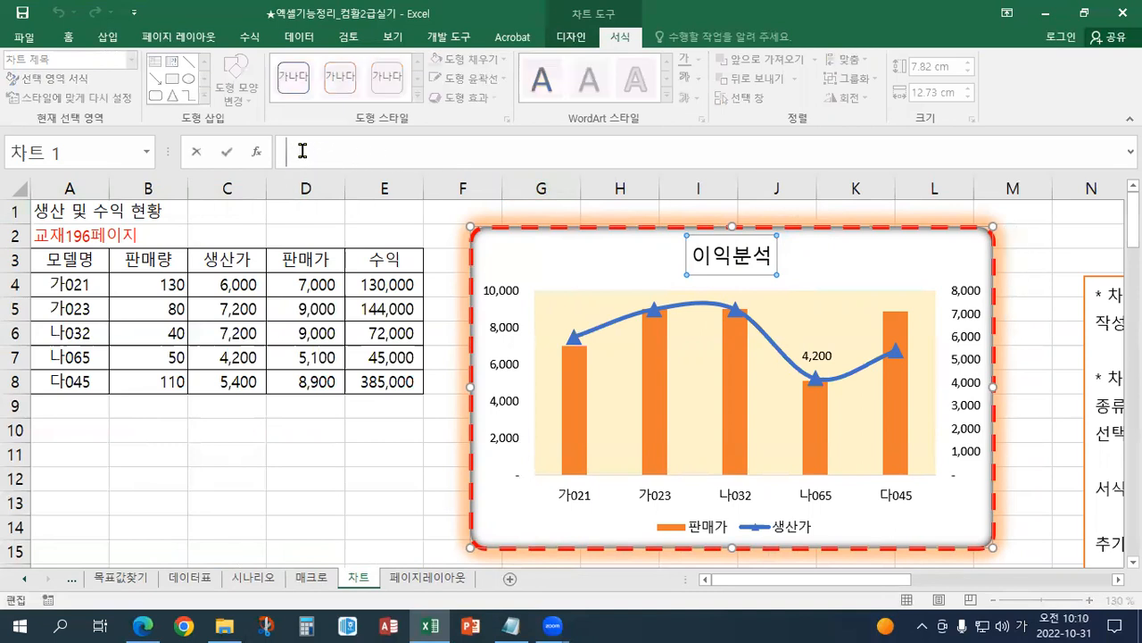
type("=")
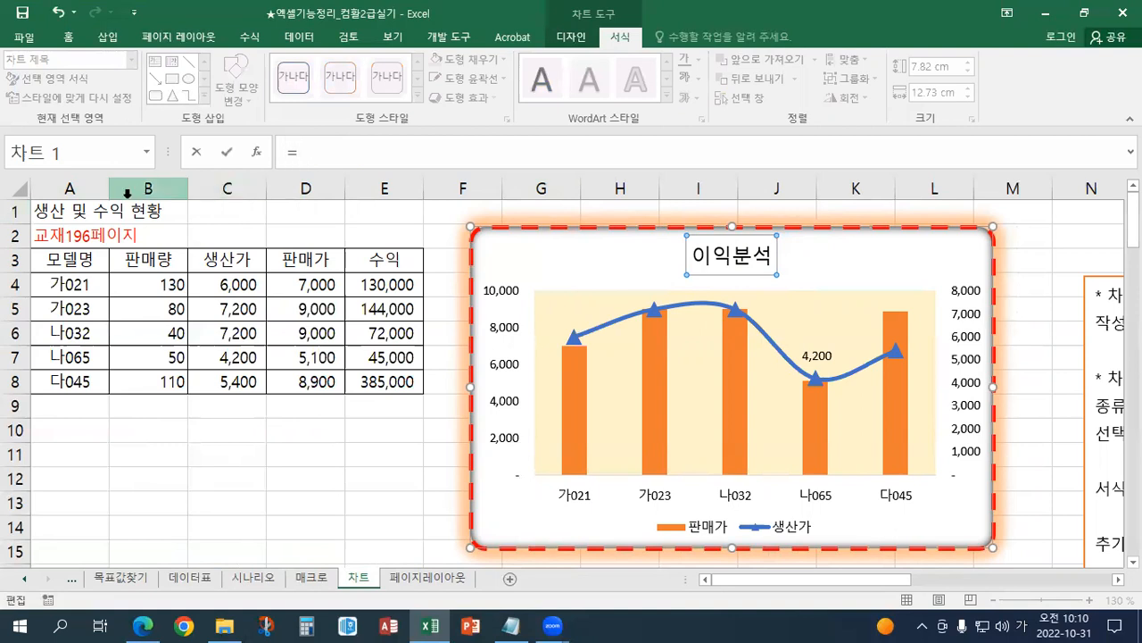
left_click(75, 212)
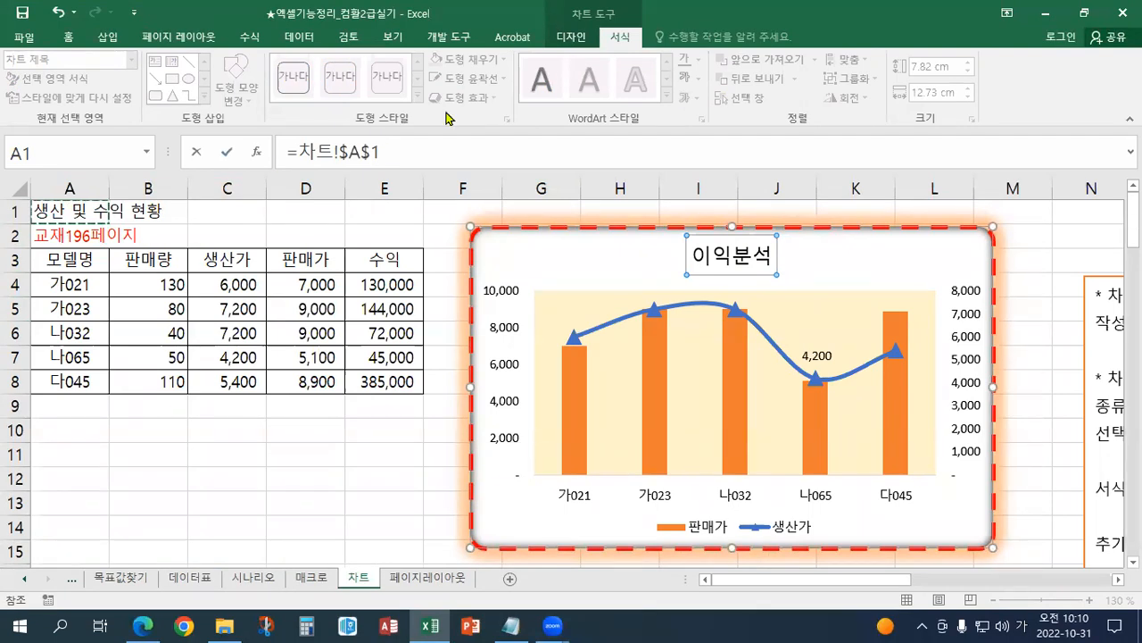
key("Return")
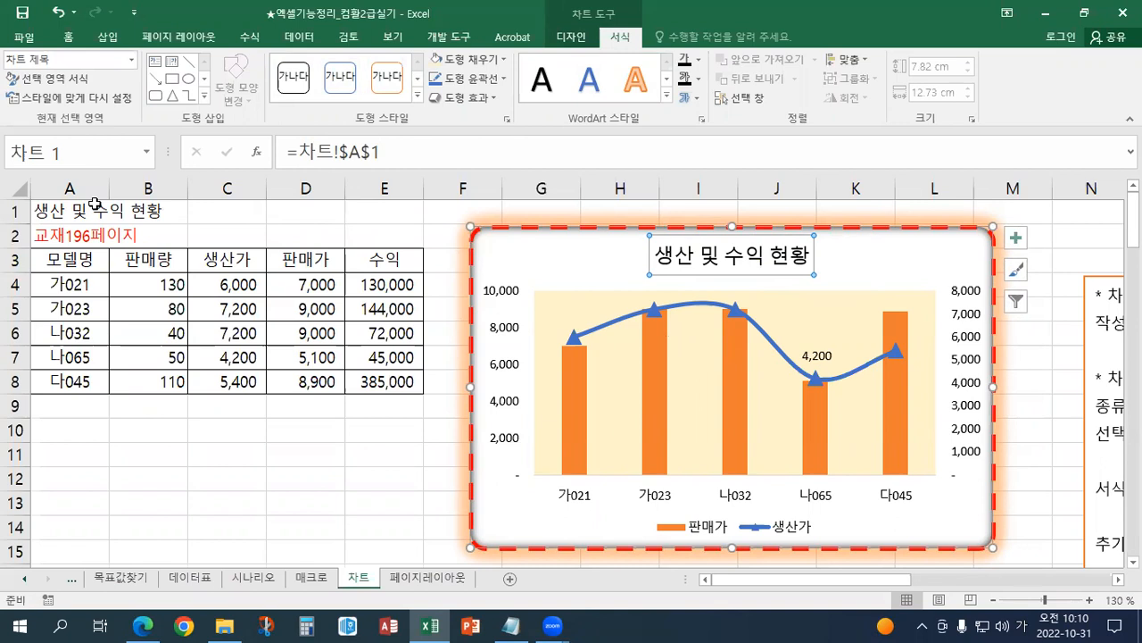
Format the linked chart title in red, font size 14 and bold
left_click(70, 43)
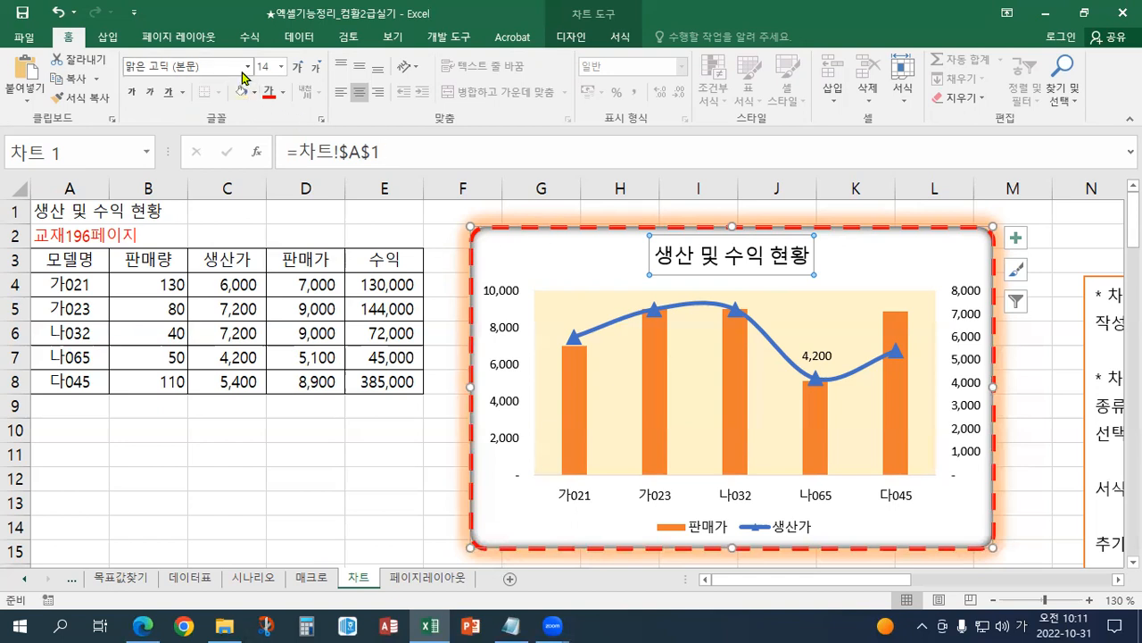
left_click(283, 93)
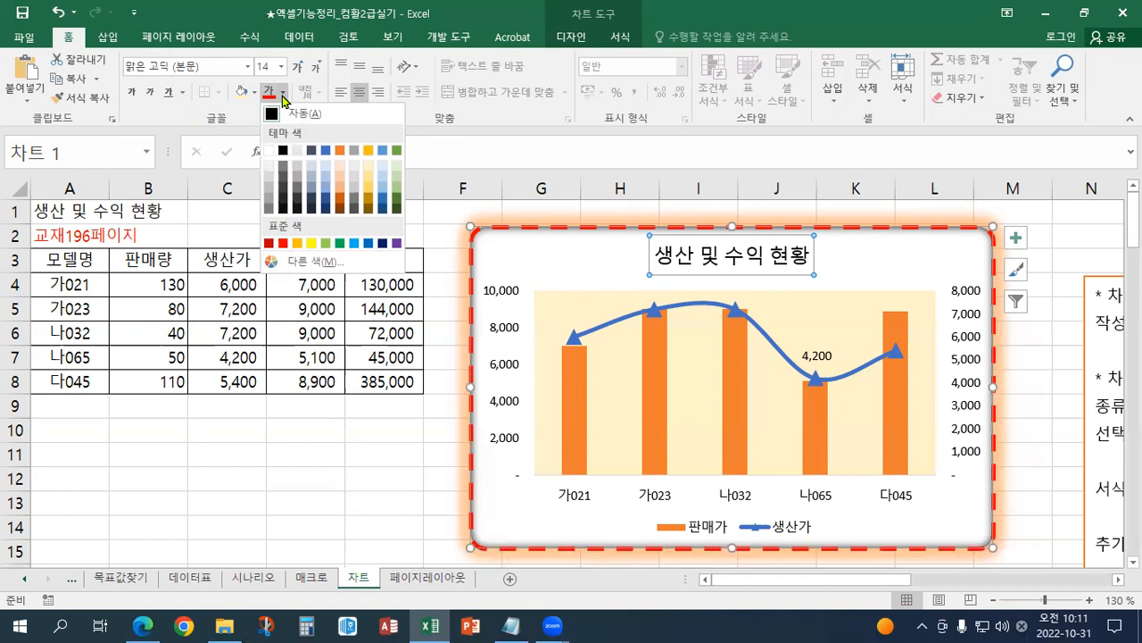
left_click(281, 242)
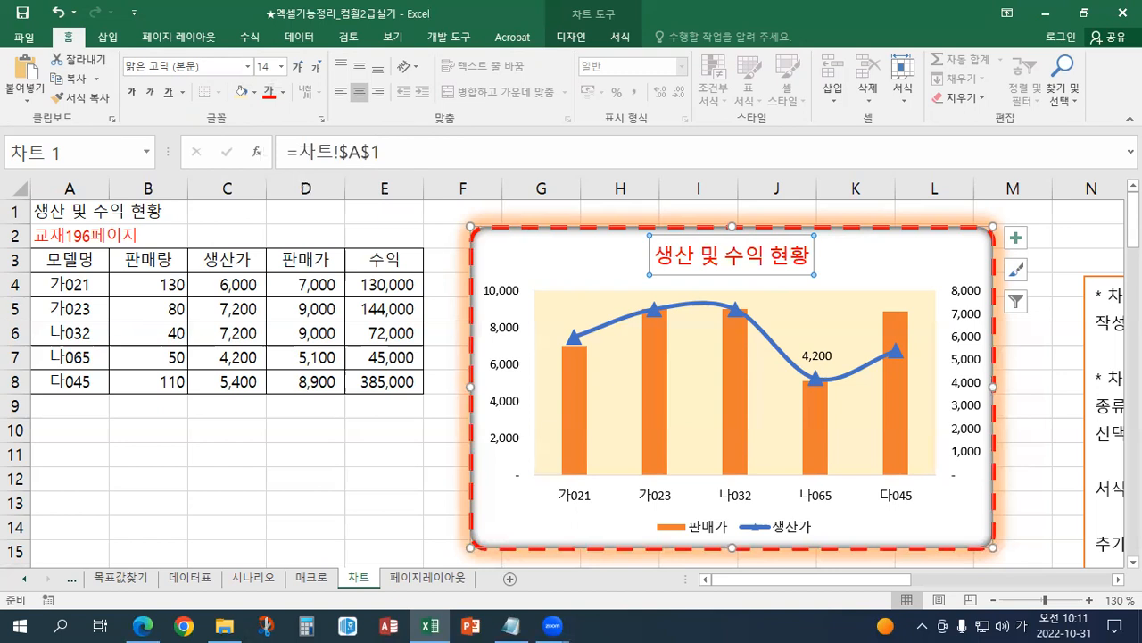
left_click(283, 68)
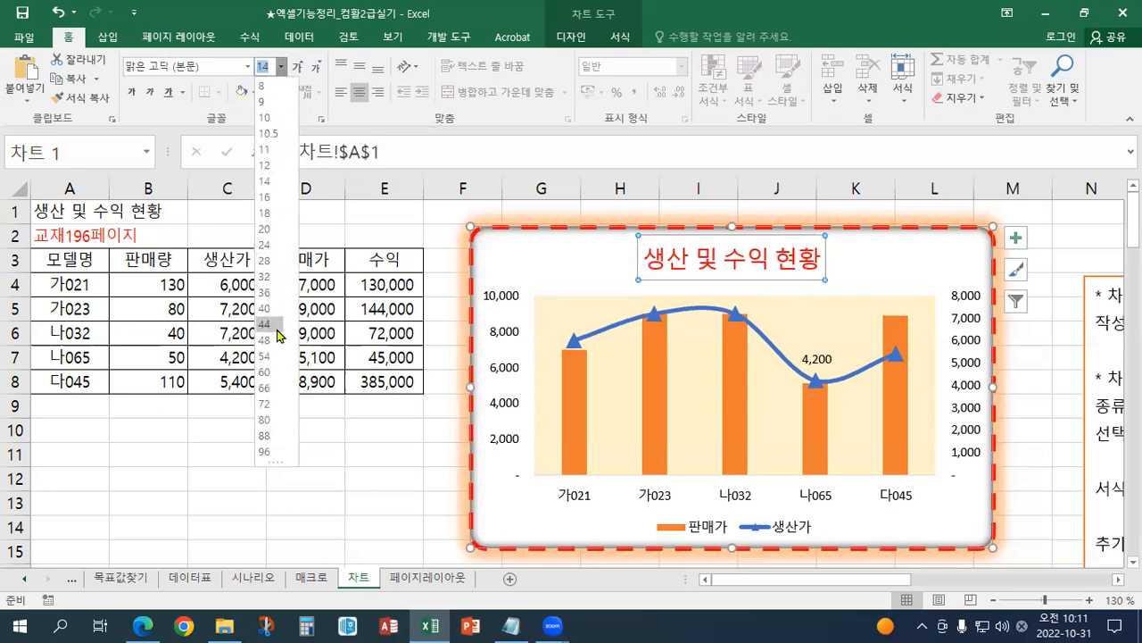
left_click(268, 181)
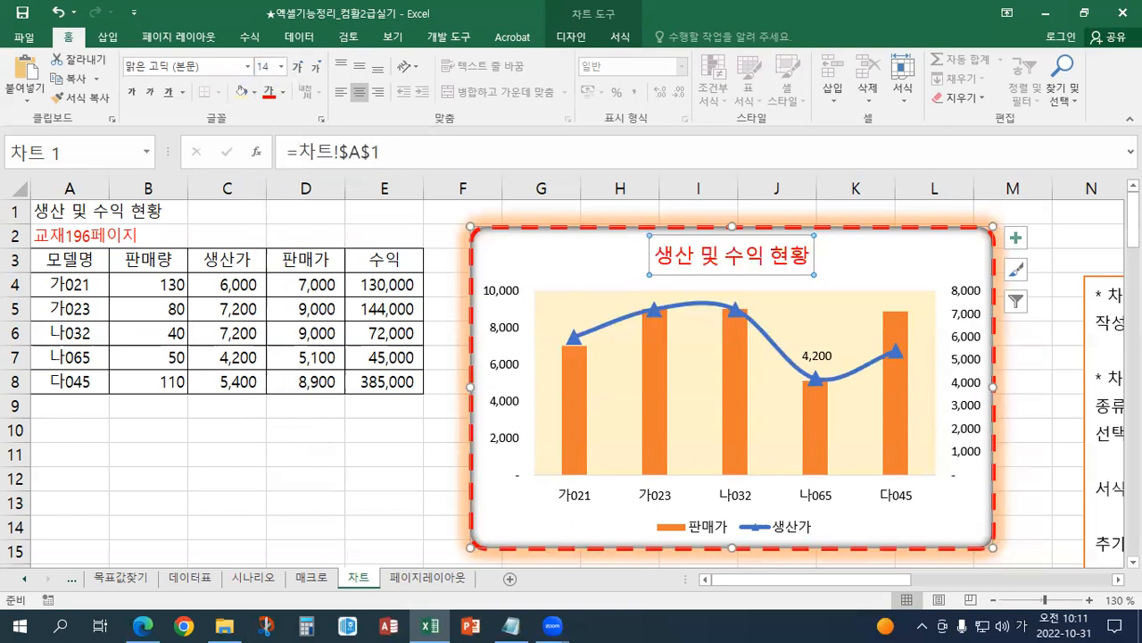
left_click(131, 95)
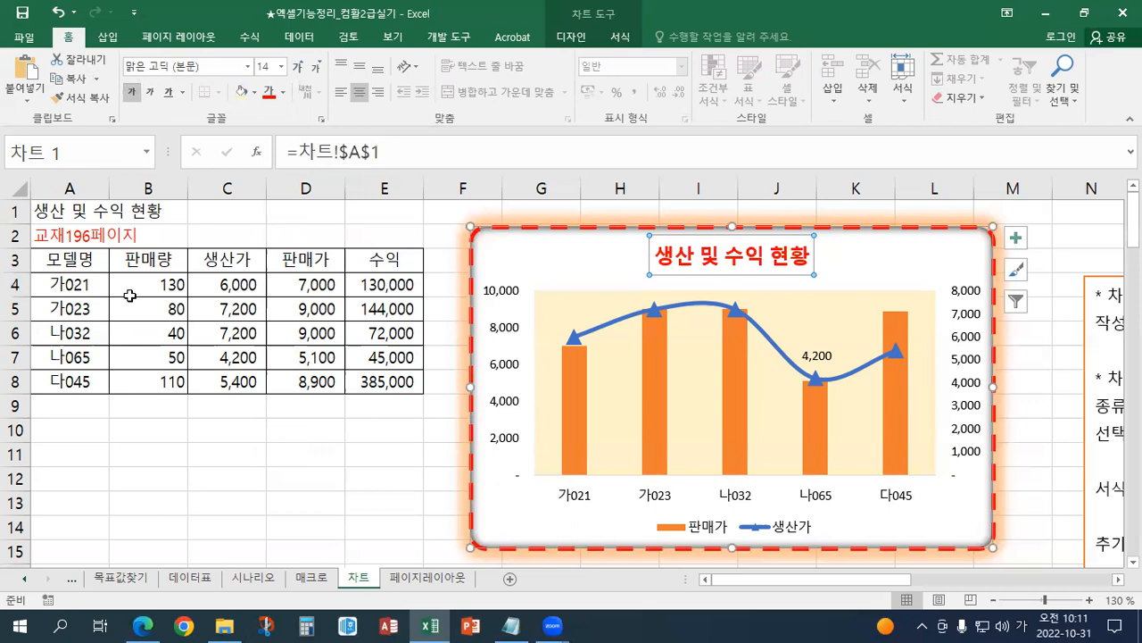
Fill the chart title's background with the standard yellow color
left_click(621, 37)
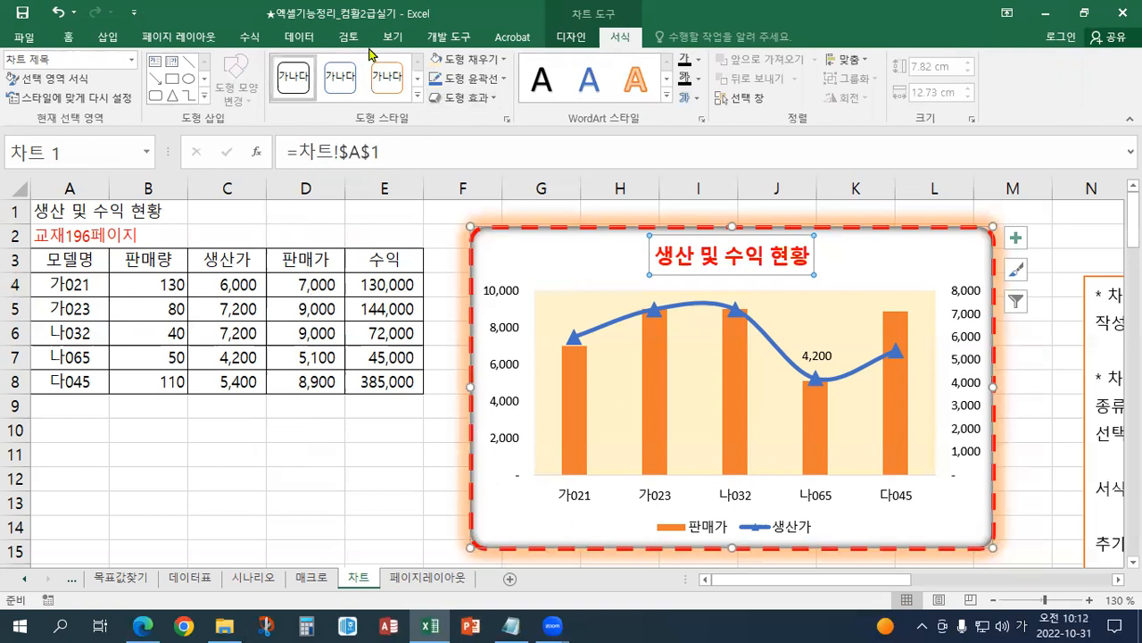
left_click(493, 59)
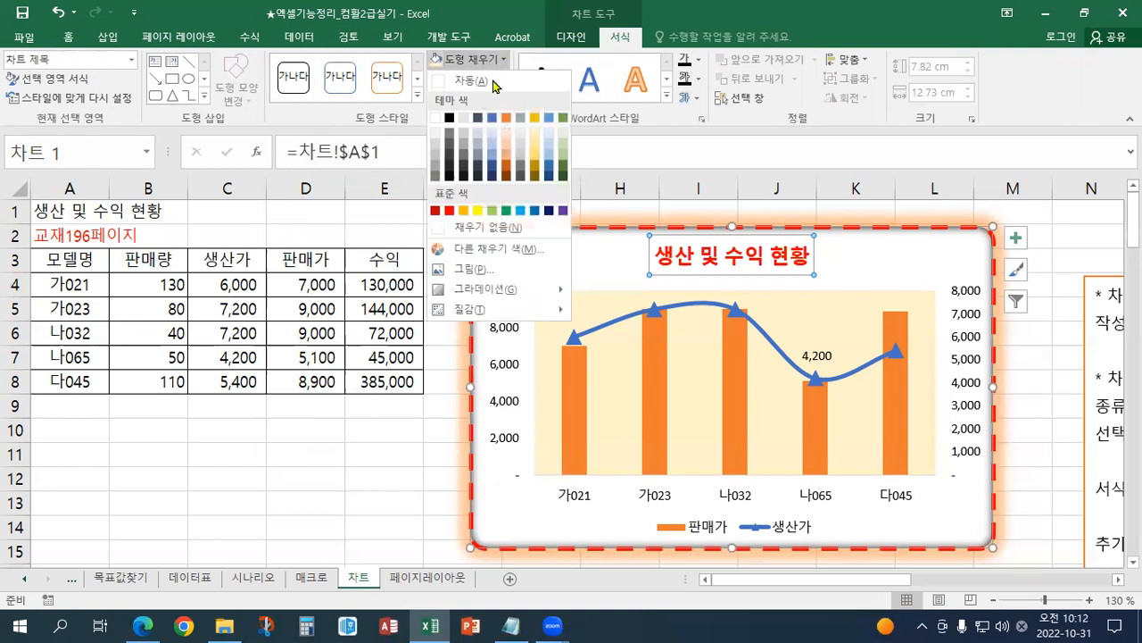
left_click(479, 210)
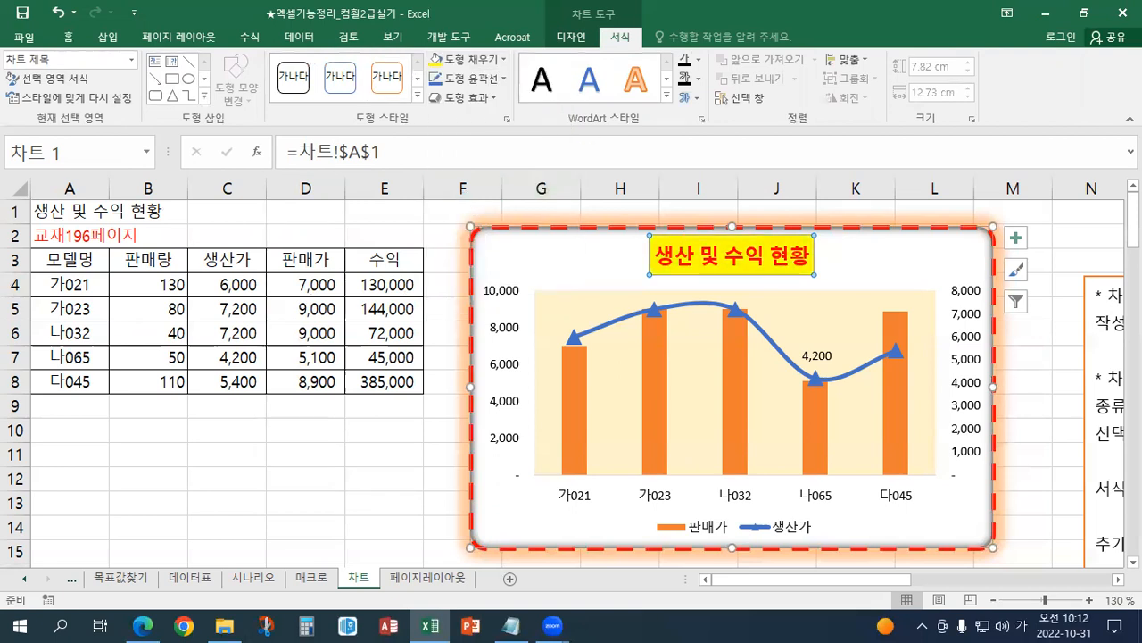
key("alt+Tab")
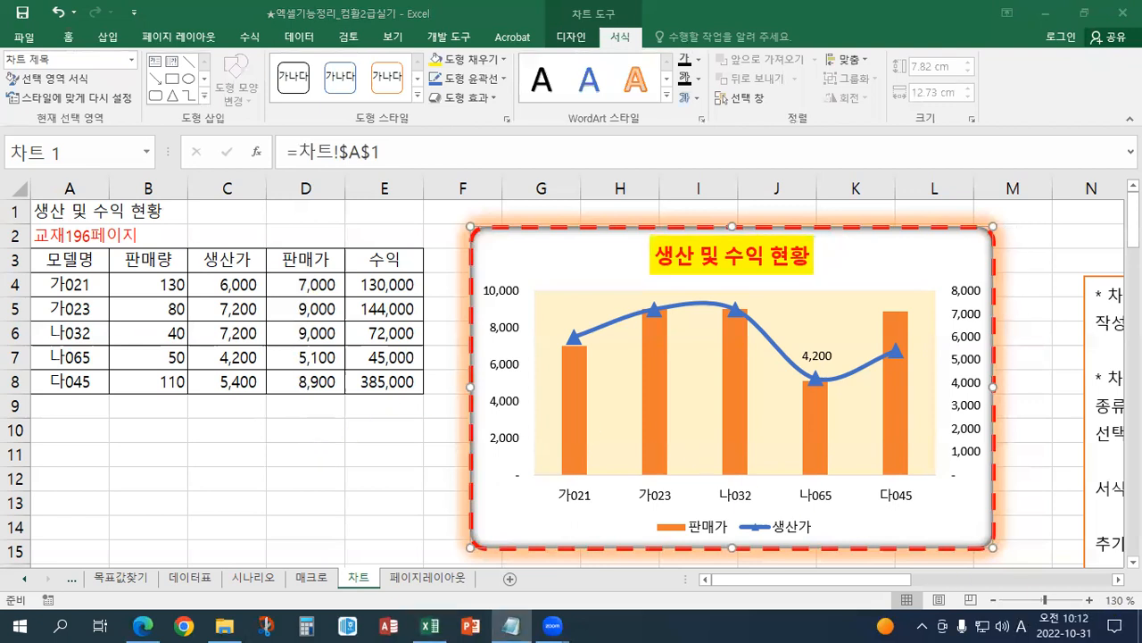
key("alt+Tab")
Add a primary horizontal axis title (기본 가로) to the chart and set its text to 모델명
scroll(799, 251, "right", 4)
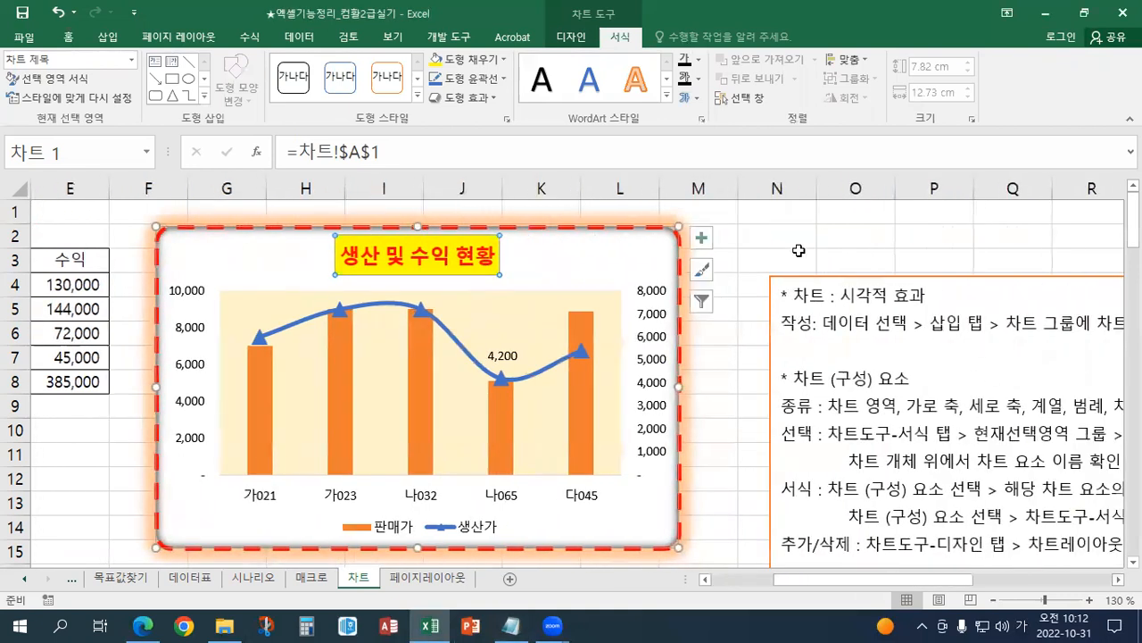
left_click(119, 213)
left_click(191, 250)
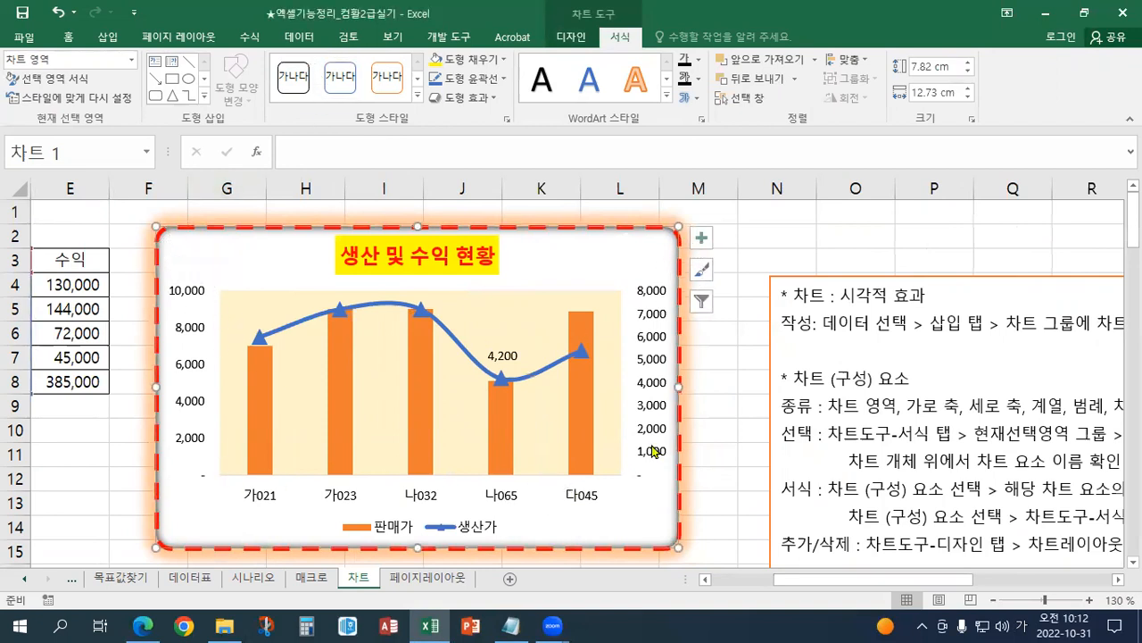
left_click(584, 41)
left_click(39, 106)
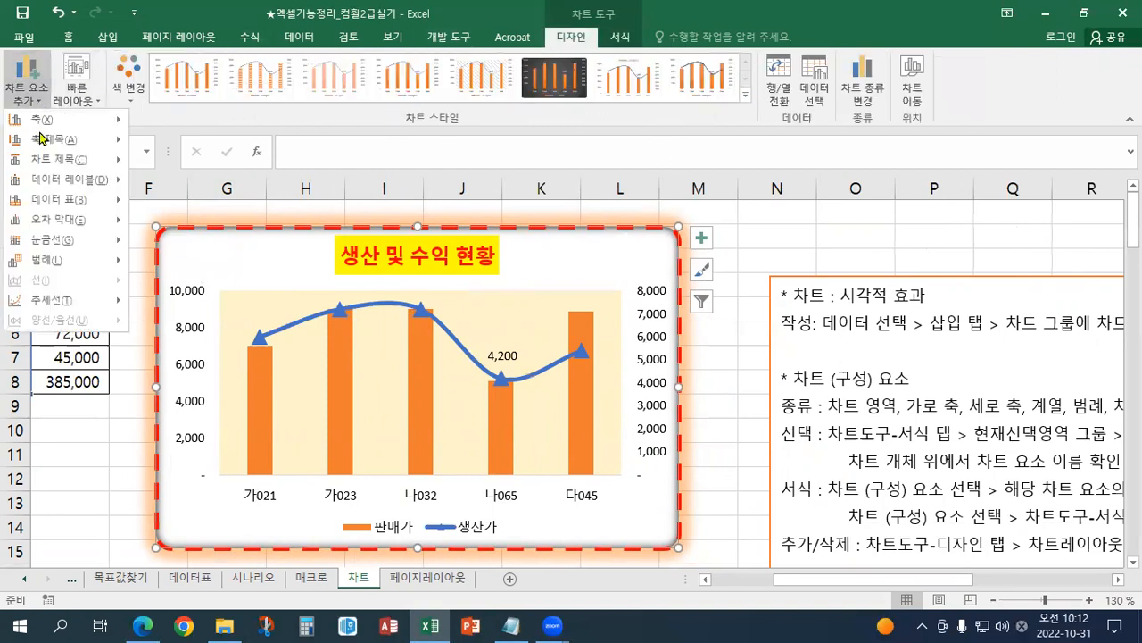
mouse_move(39, 143)
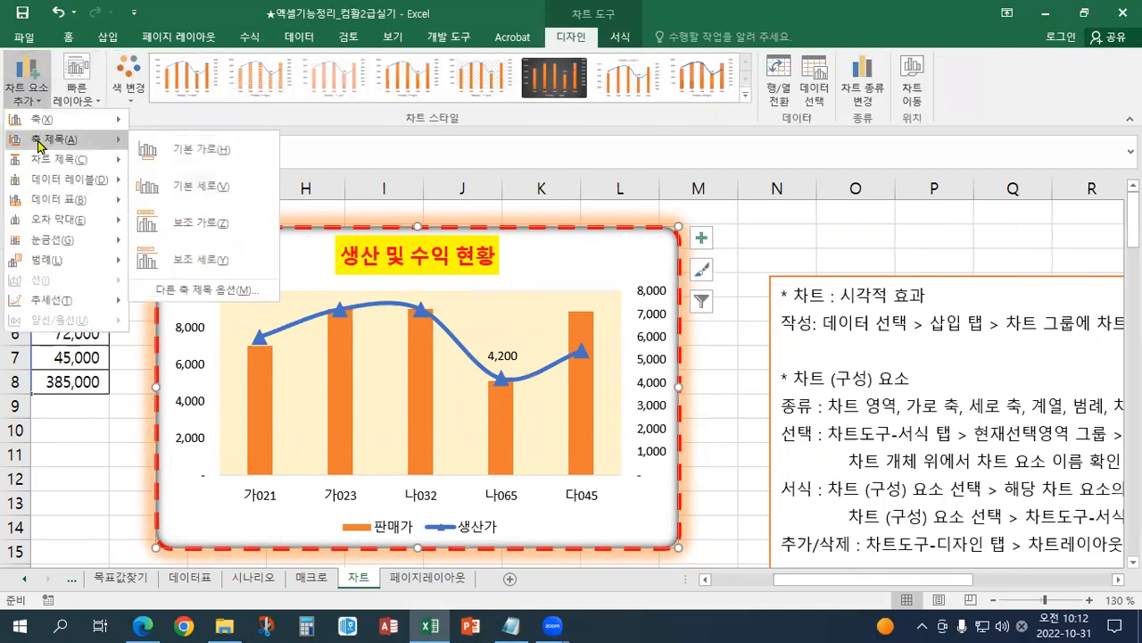
left_click(200, 153)
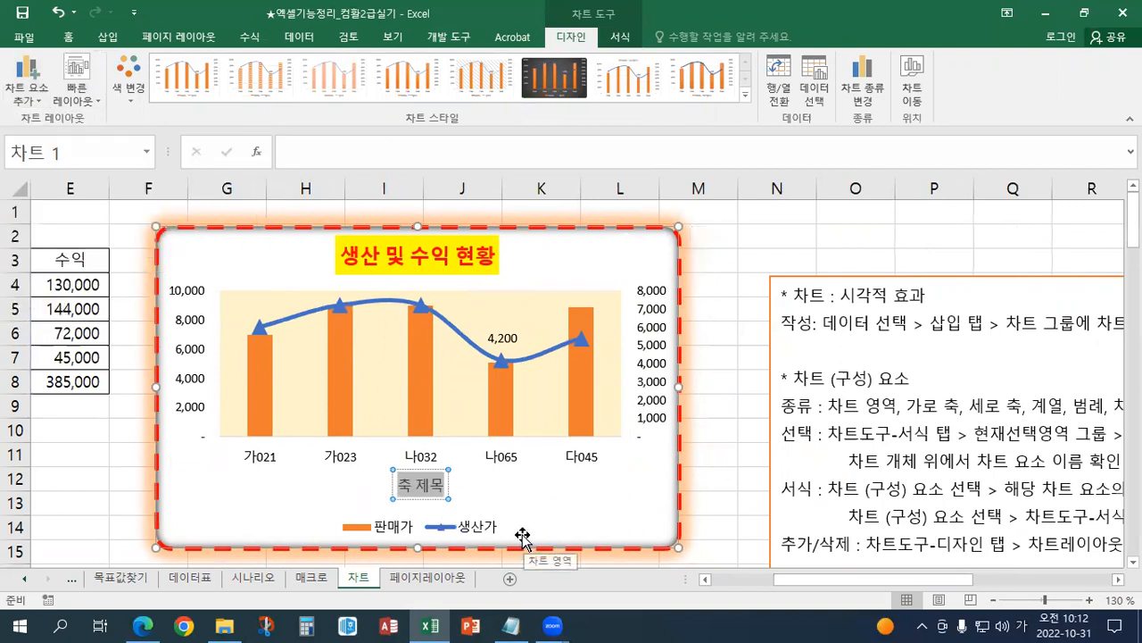
type("모데")
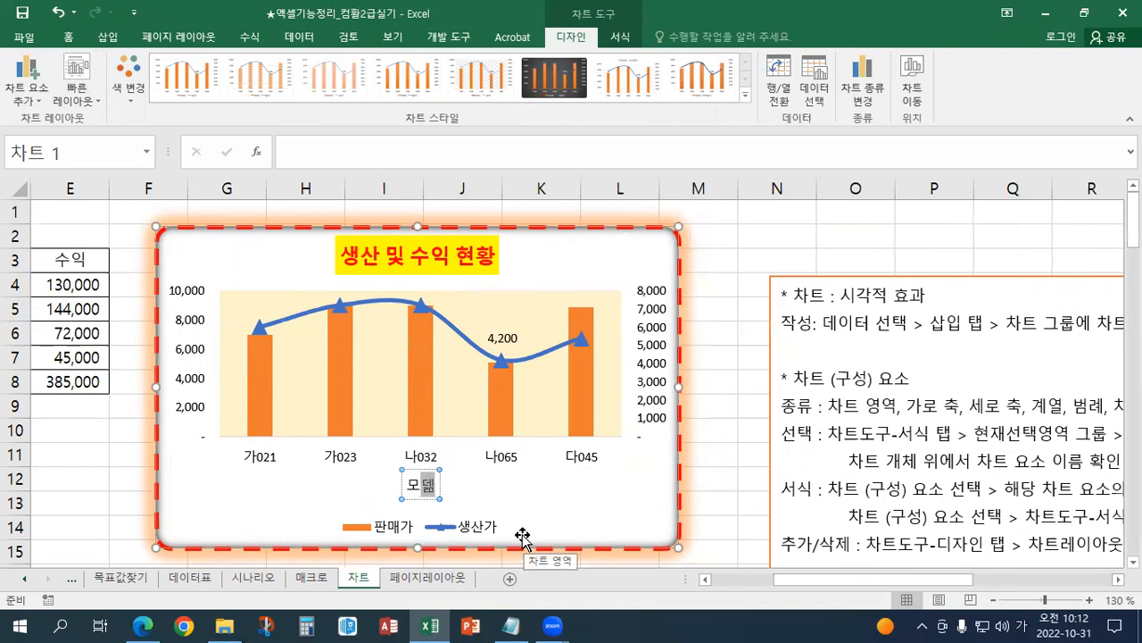
type("명")
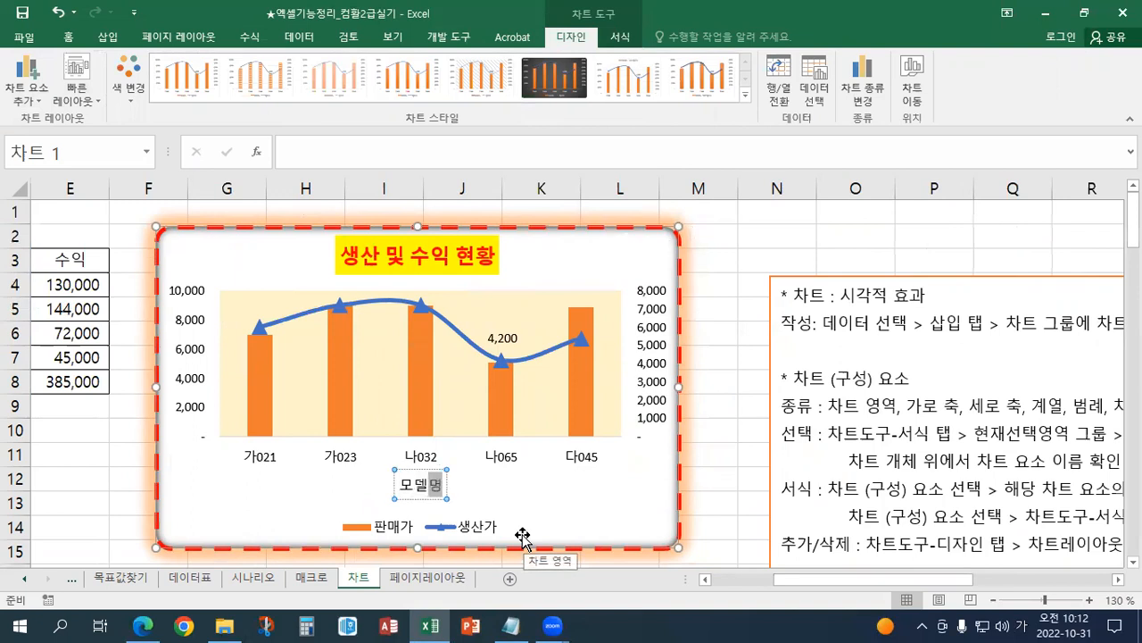
key("Escape")
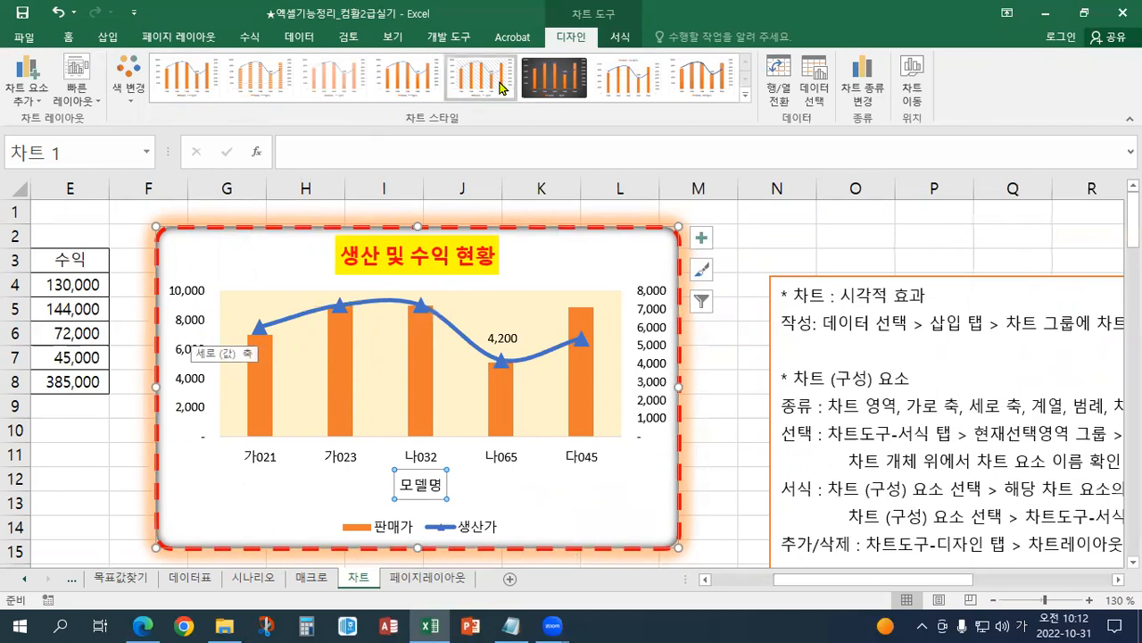
Add a primary vertical axis title (기본 세로) and link it to cell C3 with the reference =차트!$C$3
left_click(20, 105)
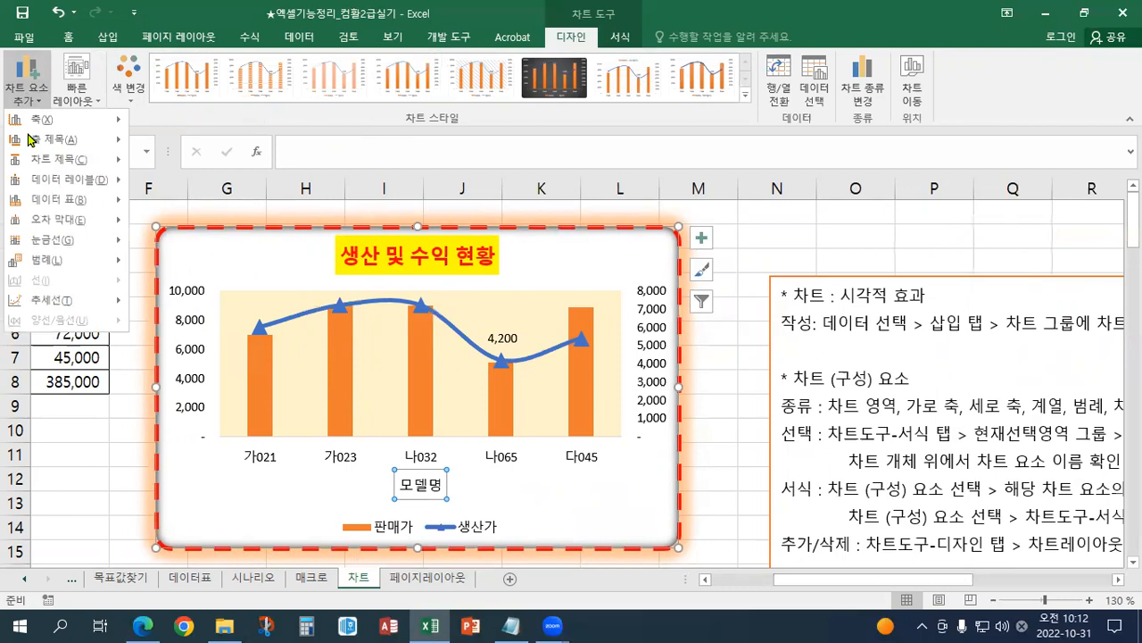
mouse_move(114, 140)
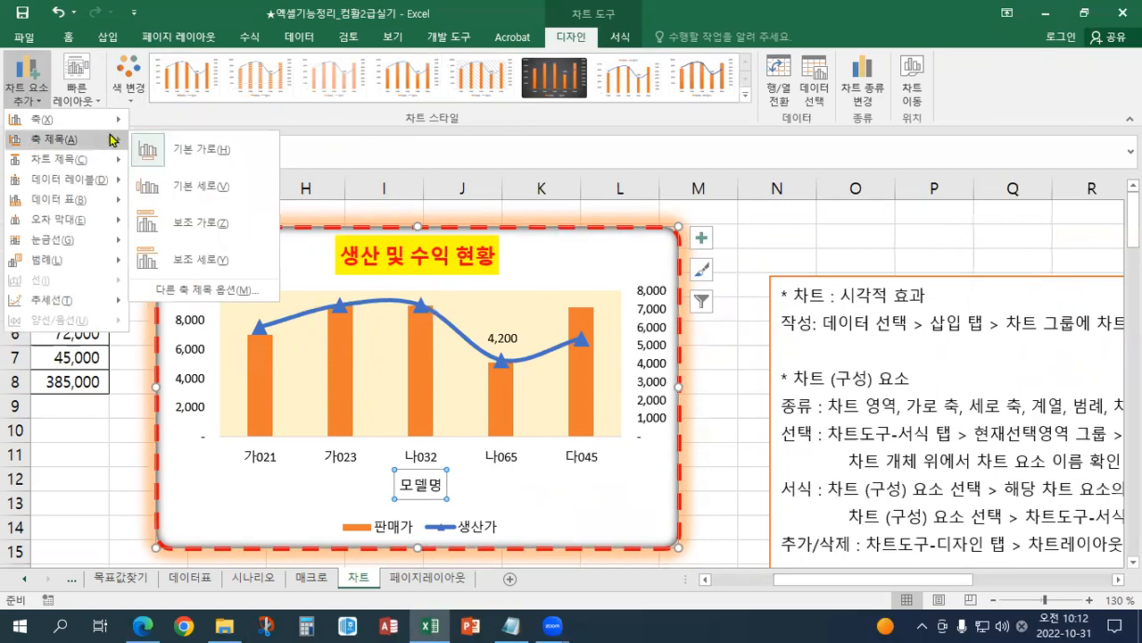
left_click(184, 191)
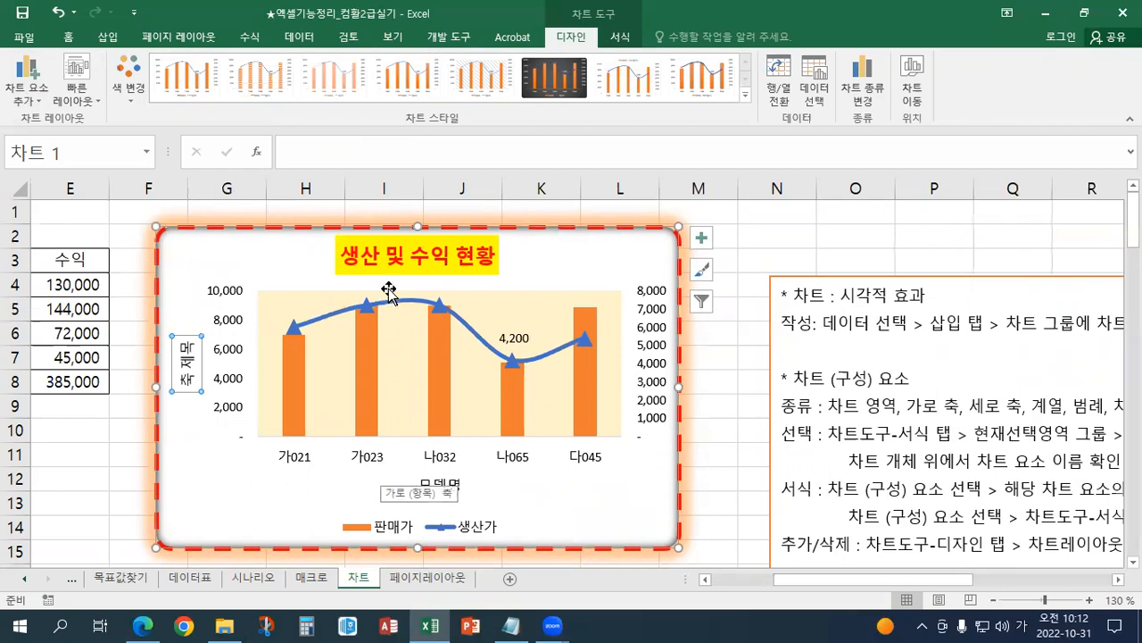
left_click(316, 156)
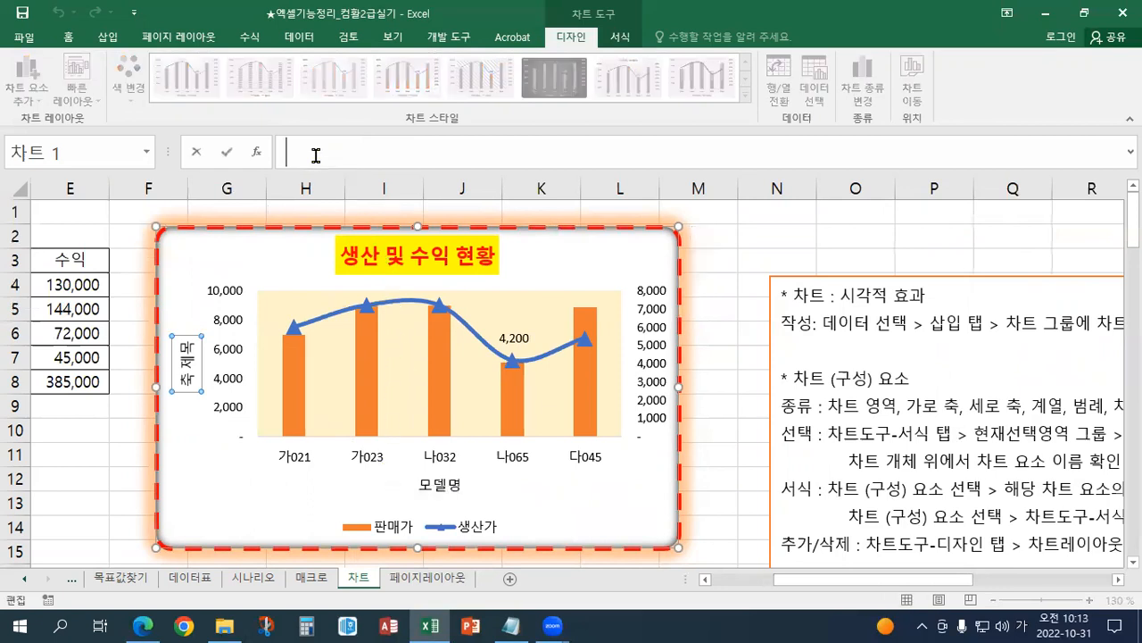
type("=")
left_click_drag(797, 579, 652, 571)
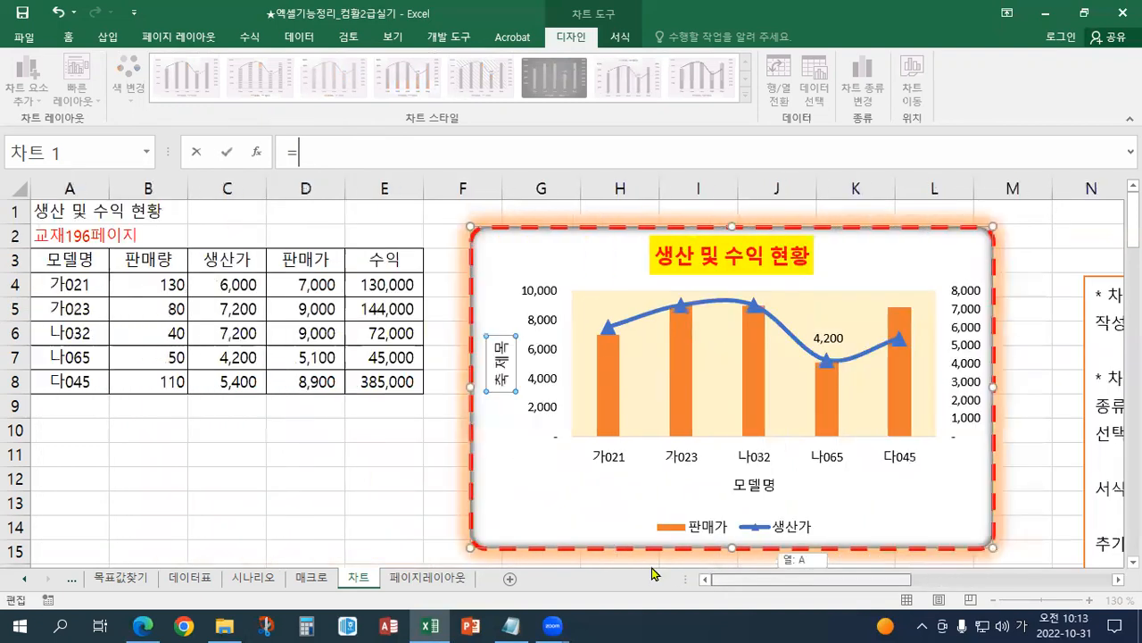
left_click(228, 263)
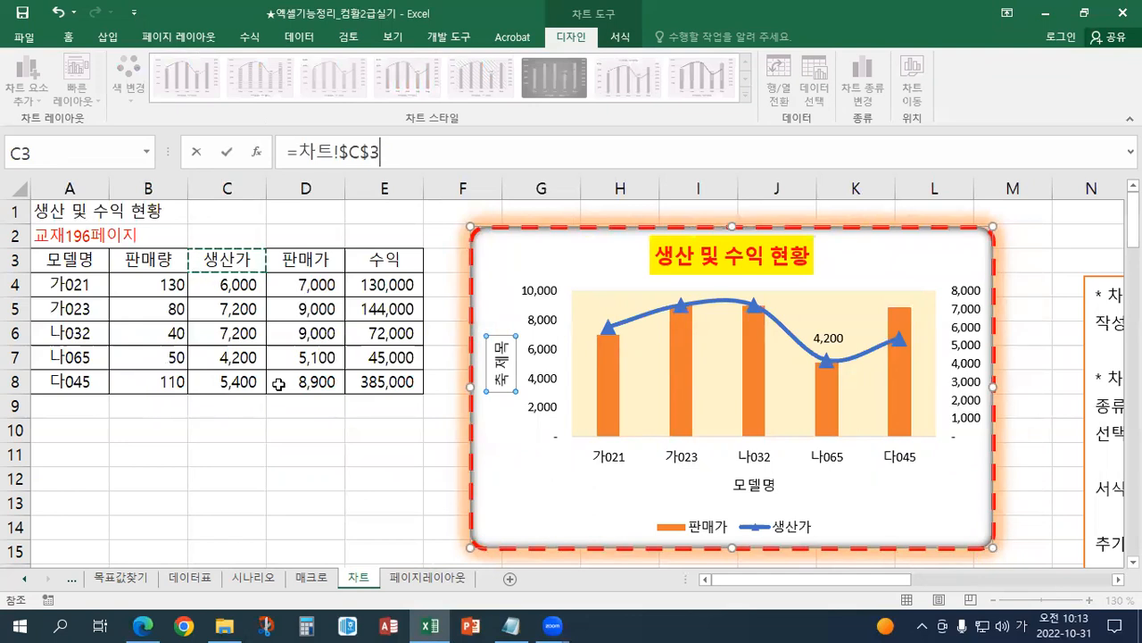
key("Return")
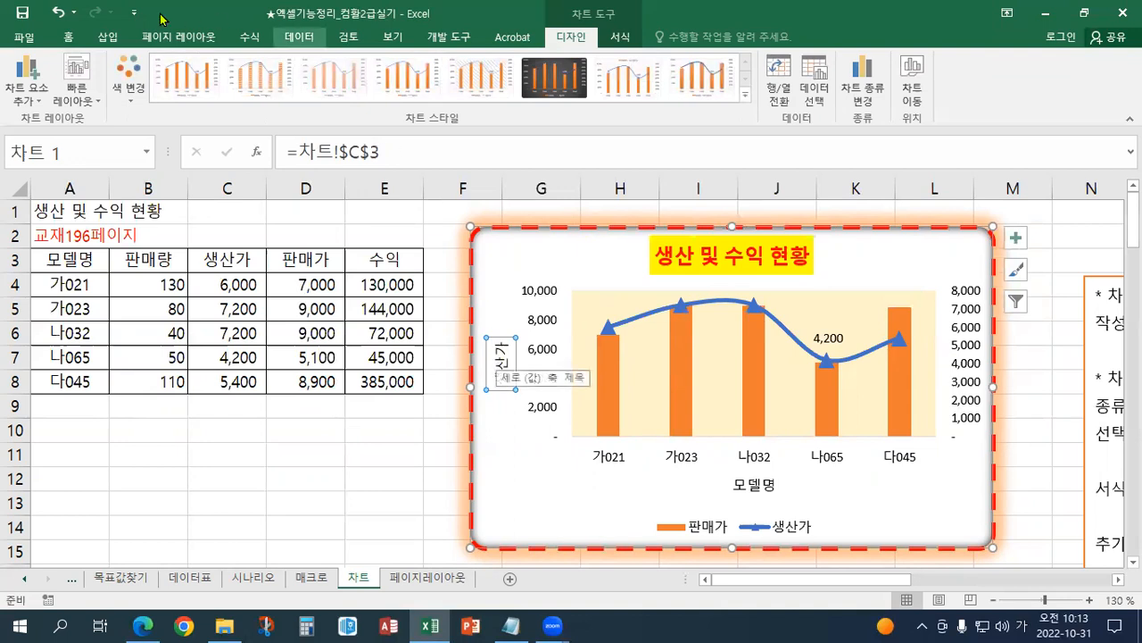
Try the counterclockwise, clockwise and vertical (세로 쓰기) orientations on the vertical axis title, ending with its text rotated up (텍스트 위로 회전)
left_click(71, 36)
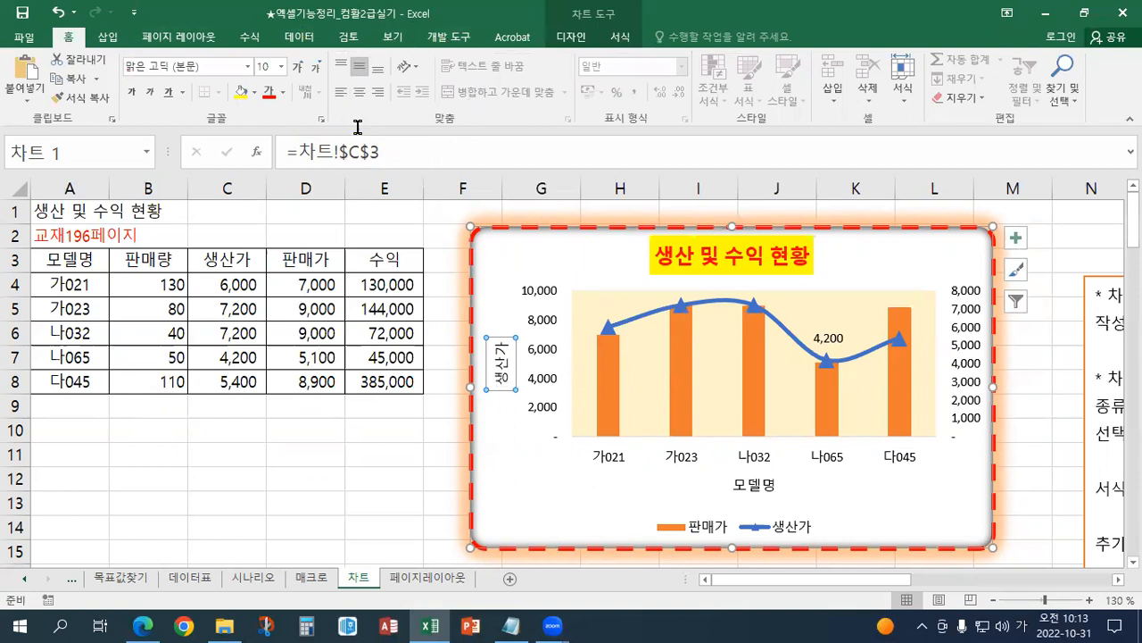
left_click(413, 69)
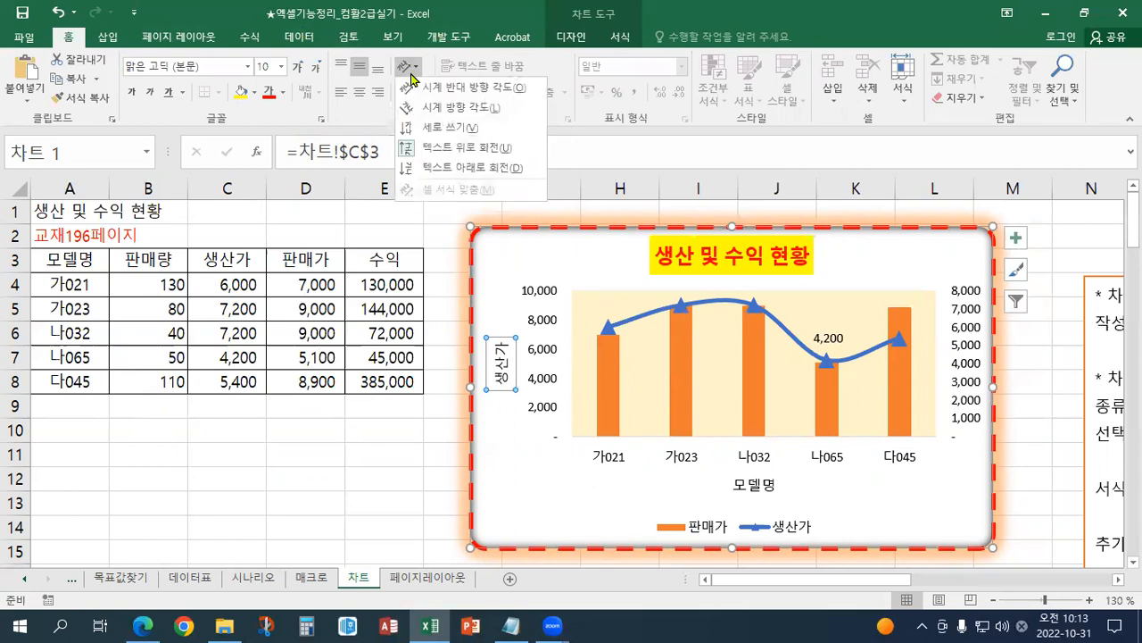
left_click(413, 89)
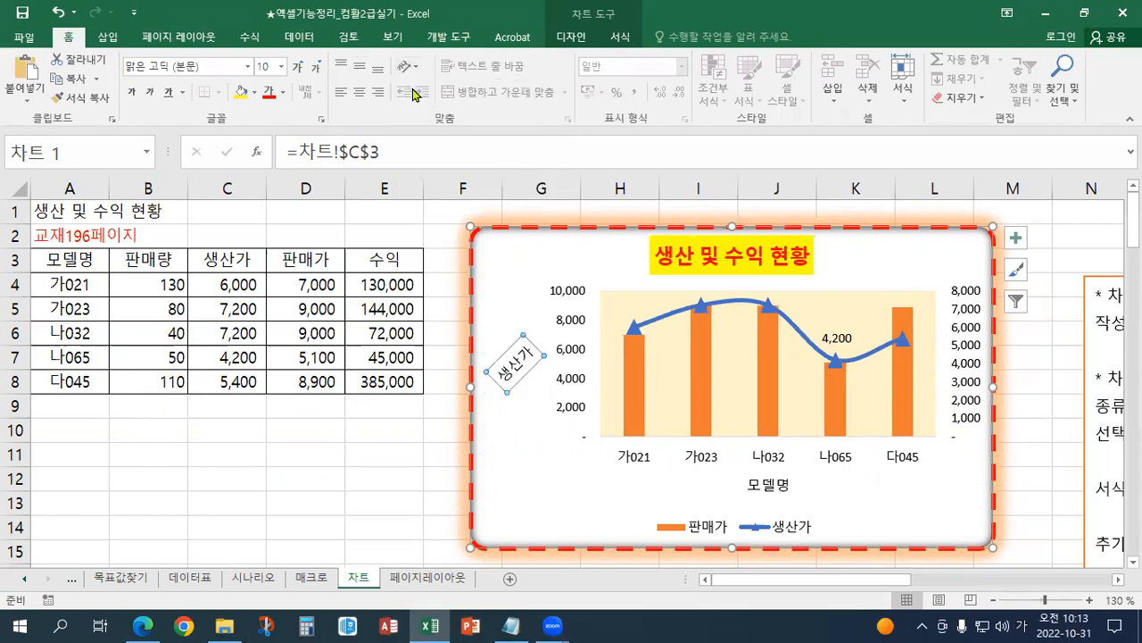
left_click(412, 68)
left_click(416, 107)
left_click(413, 69)
left_click(415, 130)
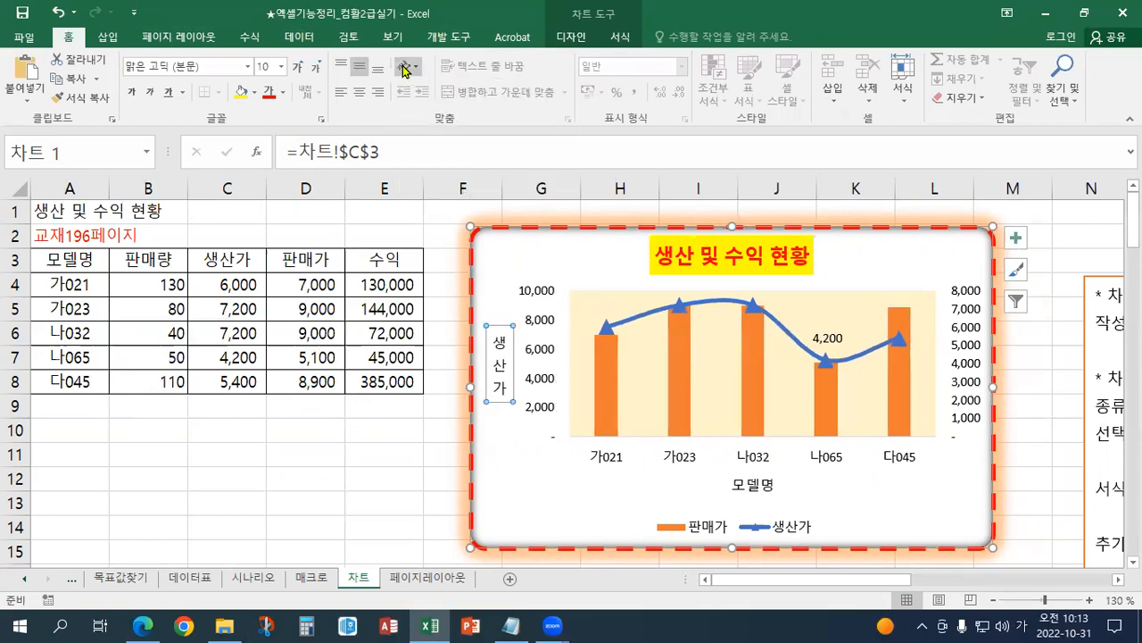
left_click(413, 69)
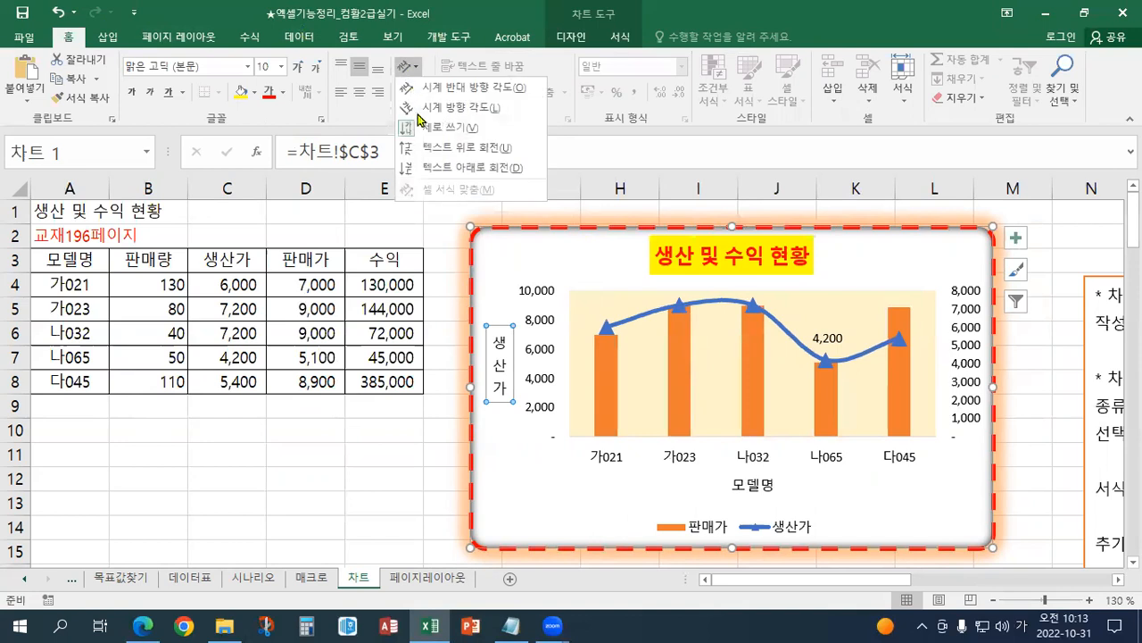
left_click(419, 153)
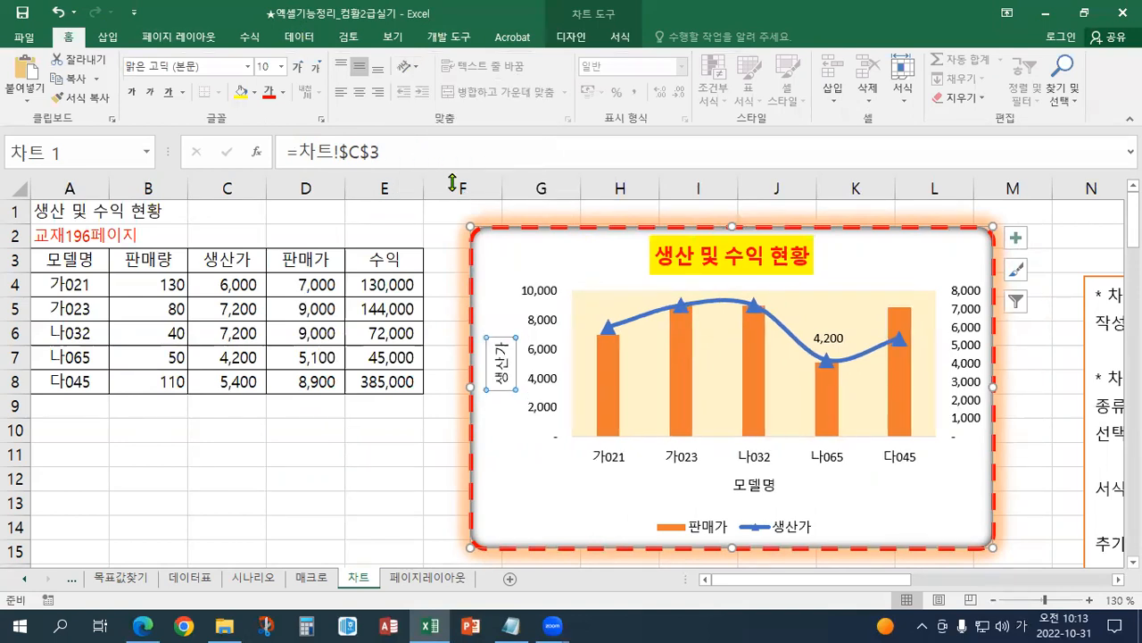
Rotate the vertical axis title's text down (텍스트 아래로 회전) and switch that rotation off again to make the text horizontal
left_click(412, 68)
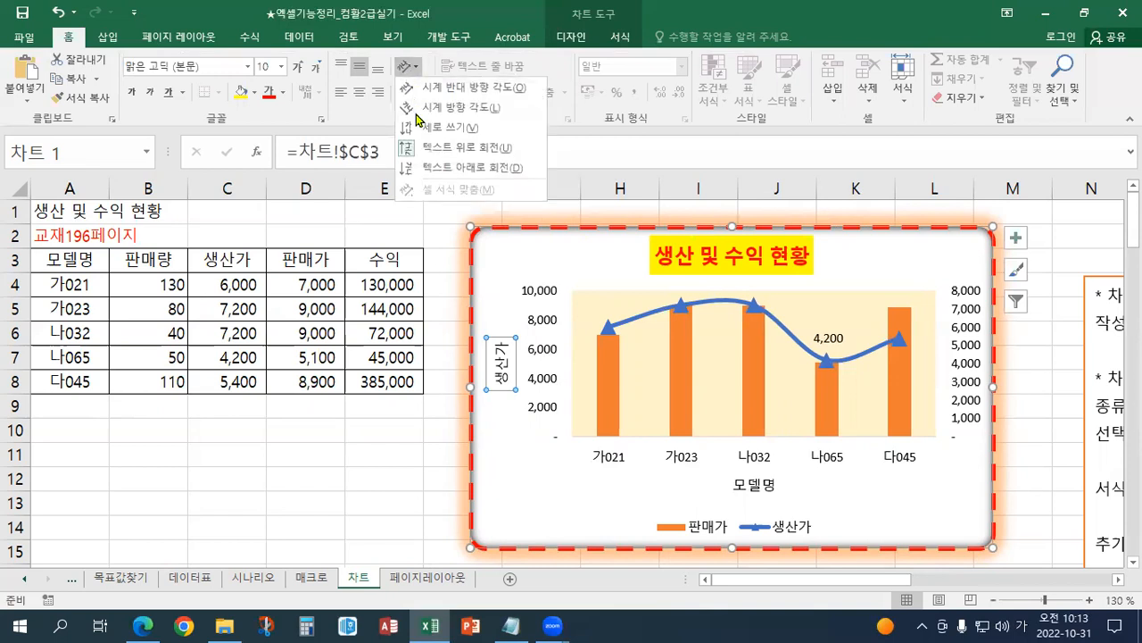
left_click(426, 169)
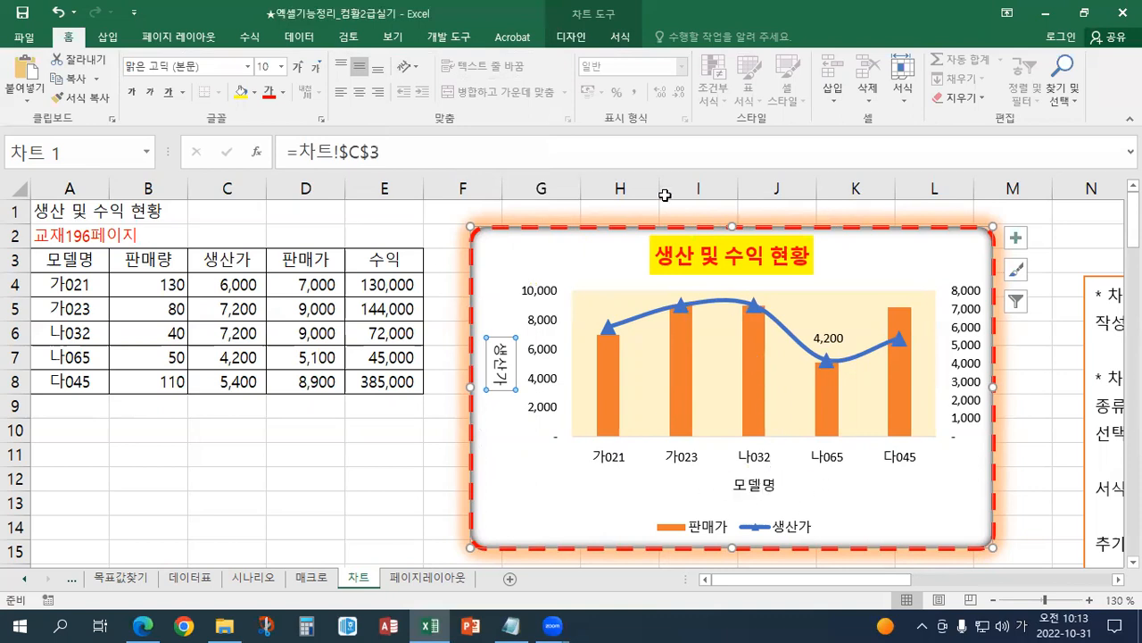
left_click(408, 67)
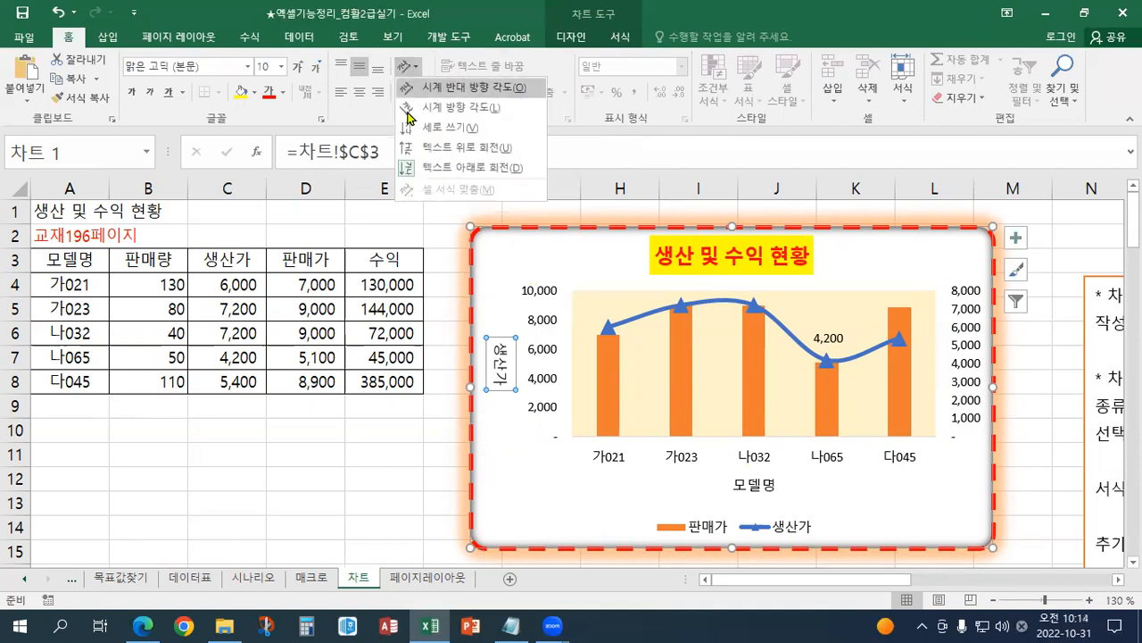
left_click(409, 170)
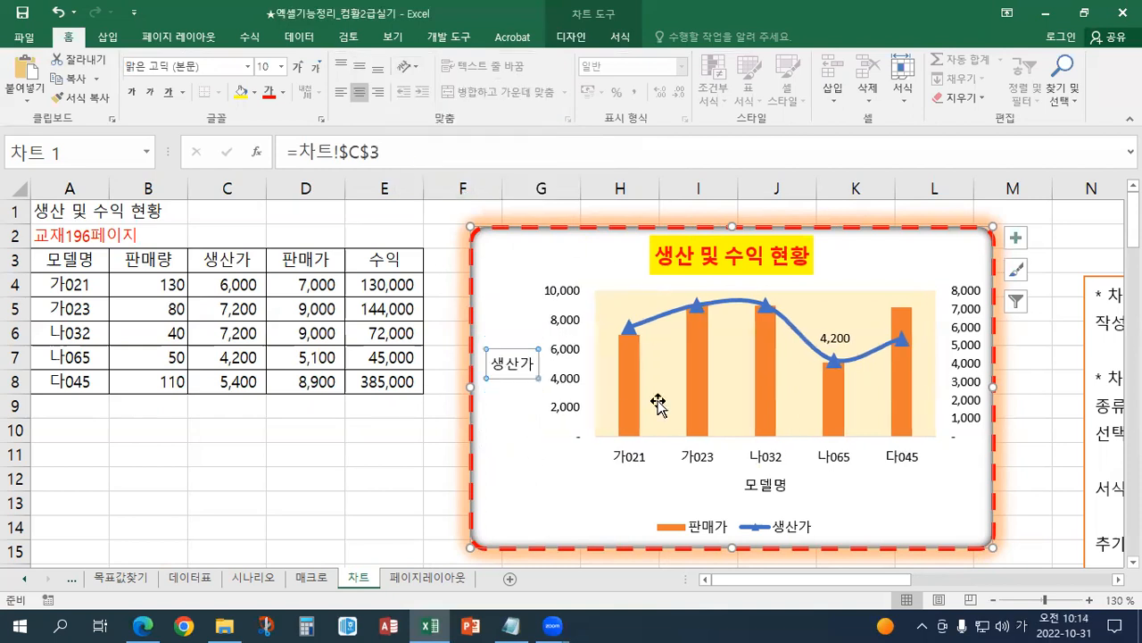
left_click(408, 67)
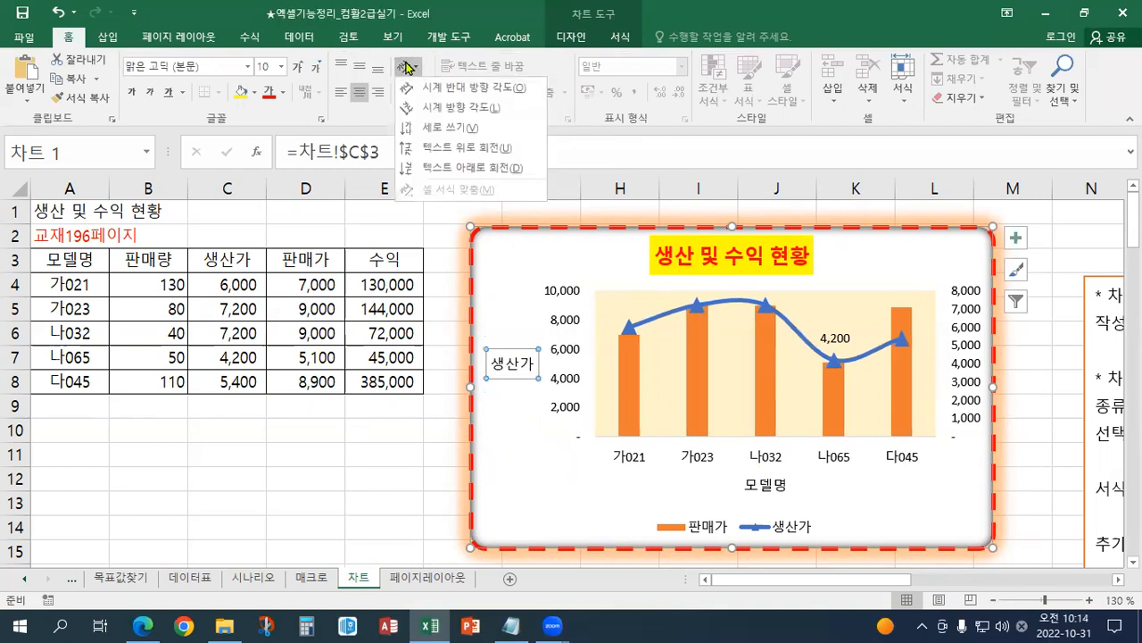
left_click(408, 67)
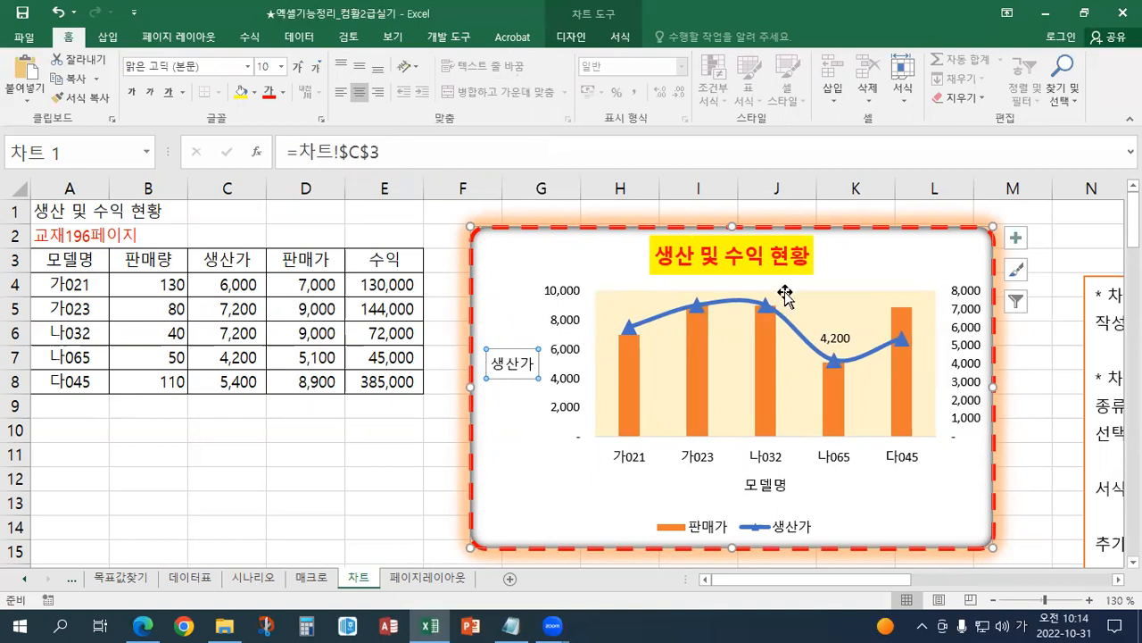
Add a secondary vertical axis title (보조 세로) to the combination chart
left_click(616, 37)
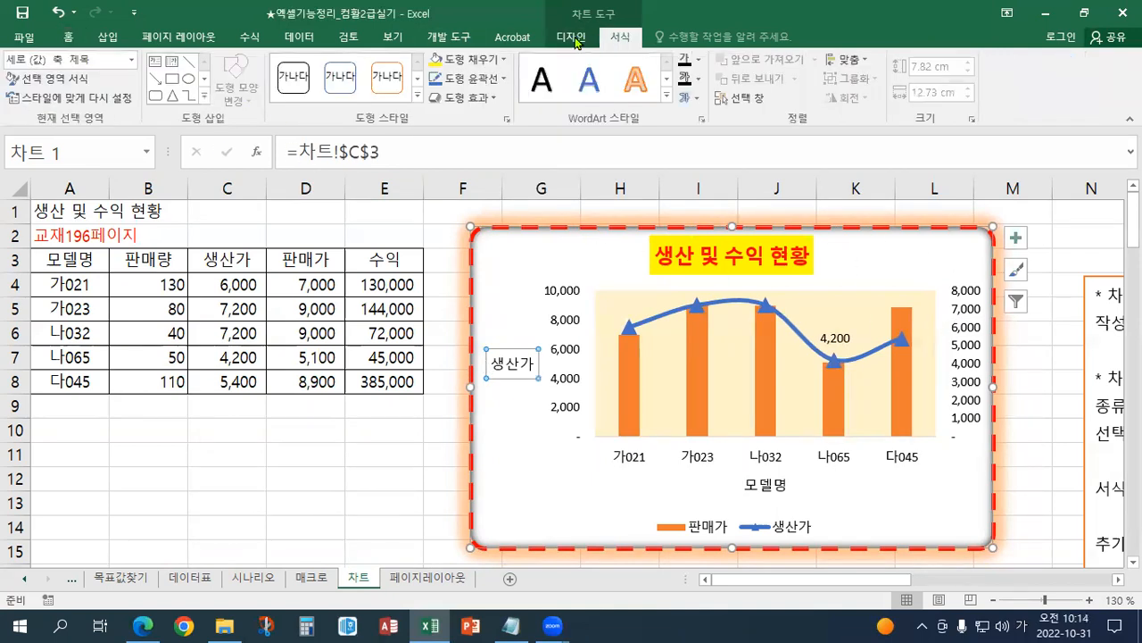
left_click(131, 62)
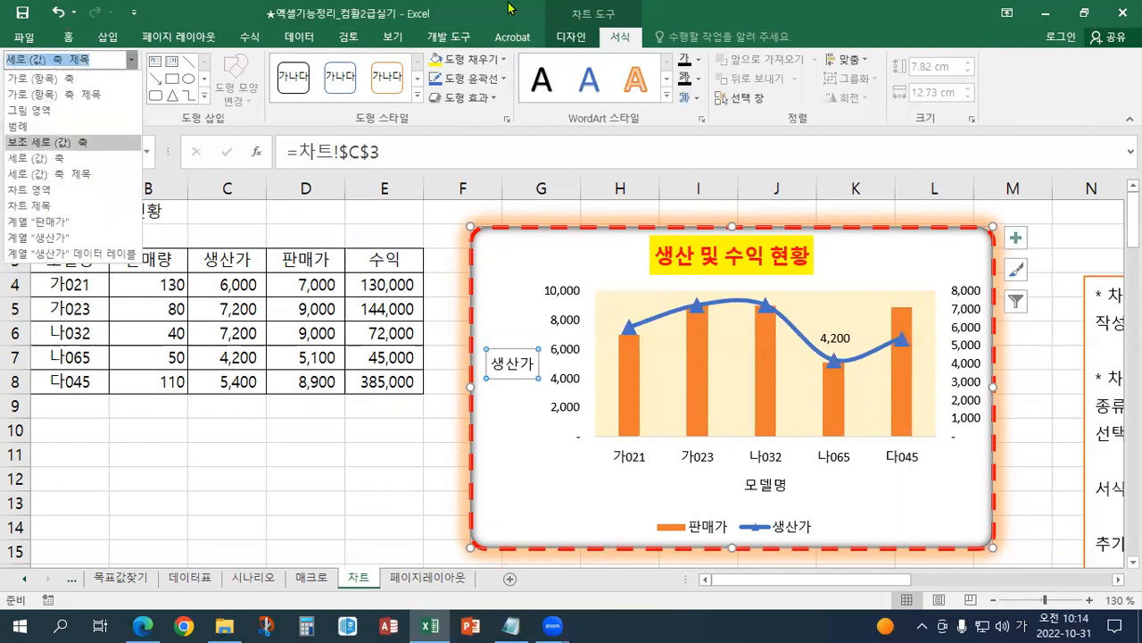
key("Escape")
left_click(571, 37)
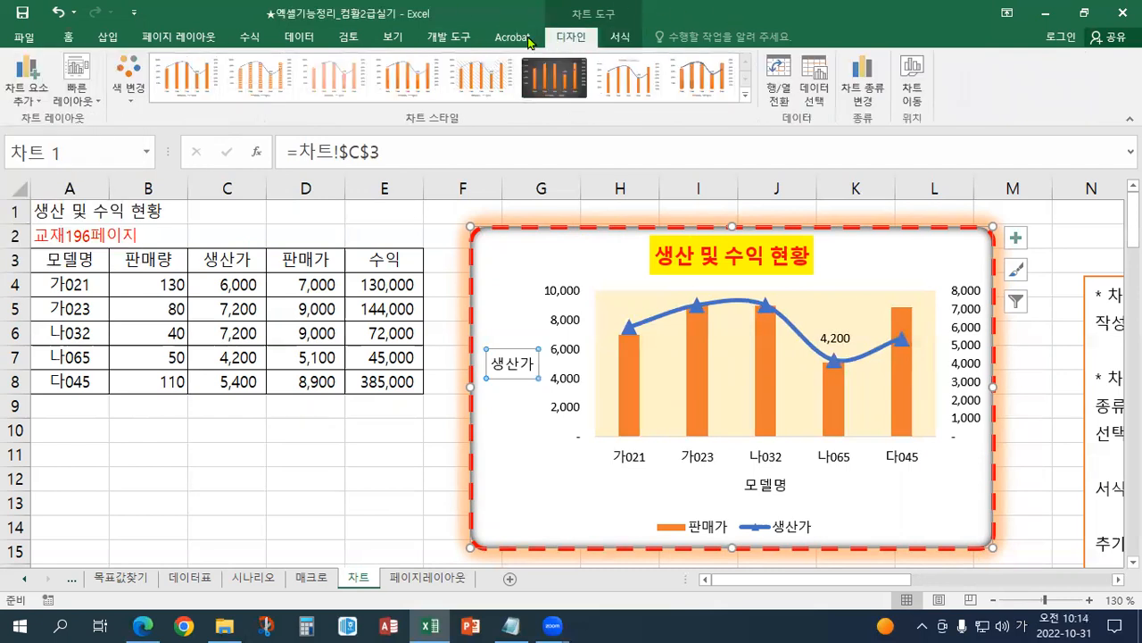
left_click(25, 106)
mouse_move(57, 143)
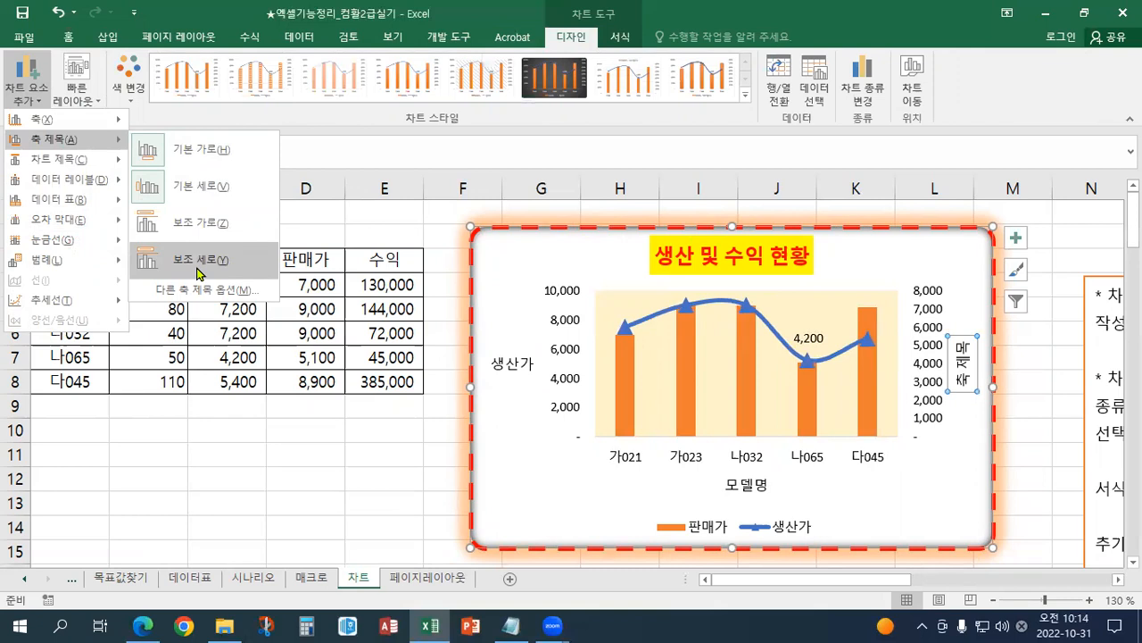
left_click(198, 260)
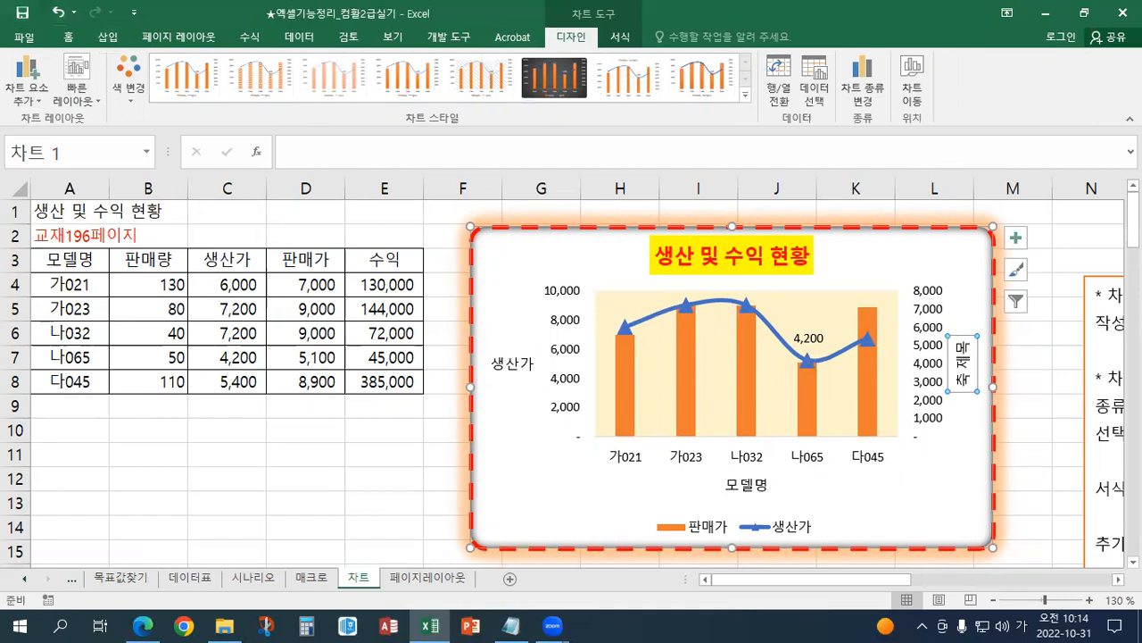
key("alt+Tab")
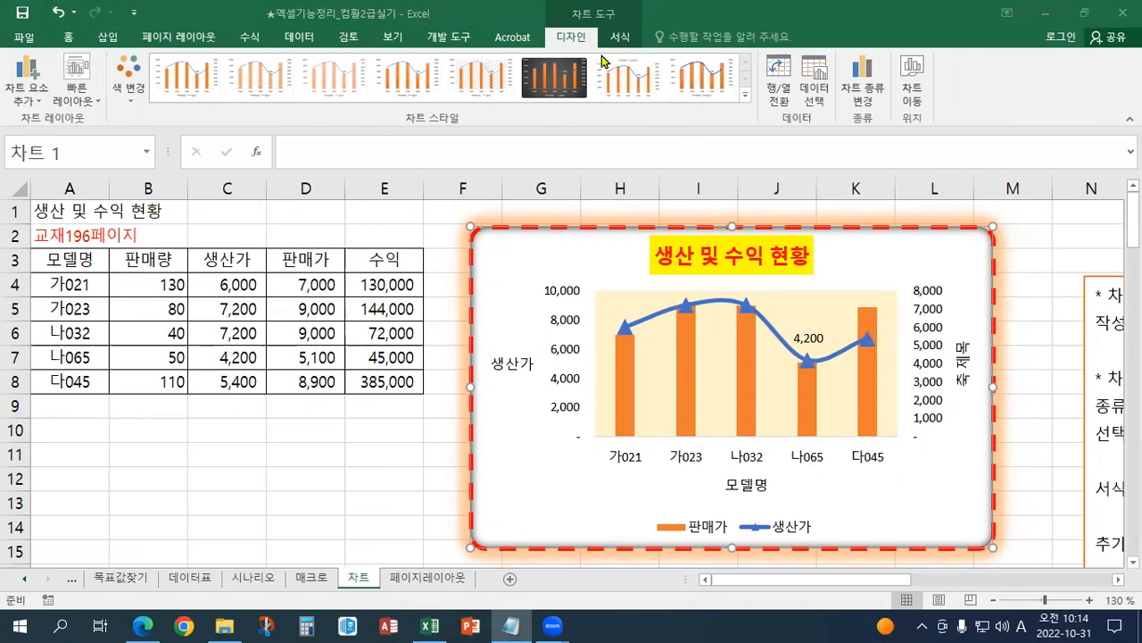
Change the chart type from the combination to a 3-D clustered column chart (3차원 묶은 세로 막대형)
left_click(863, 100)
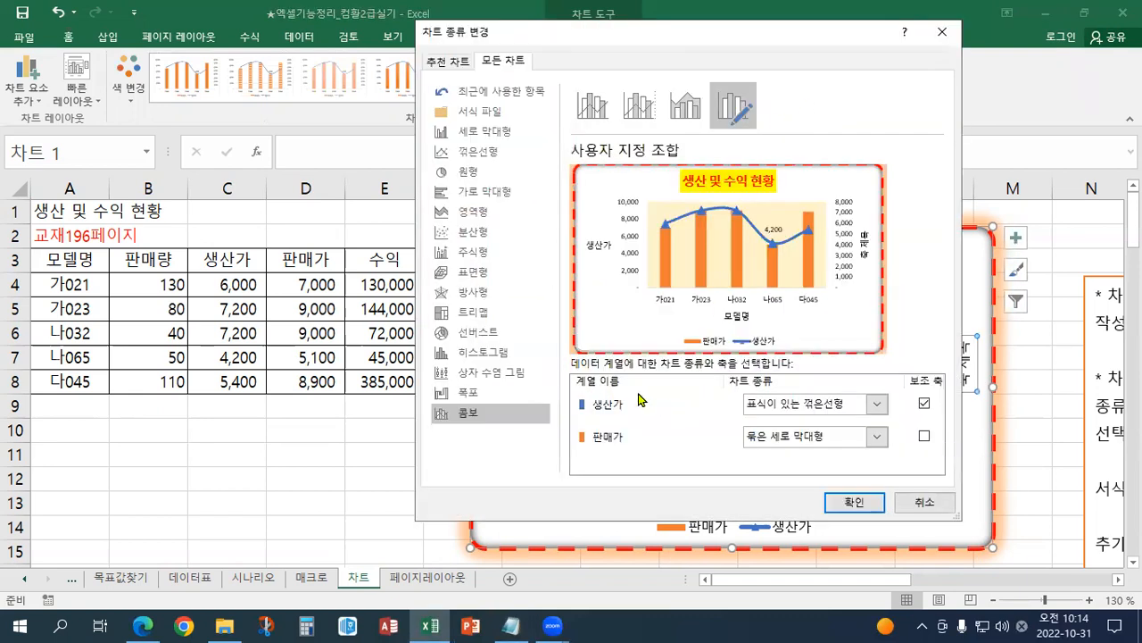
left_click_drag(467, 40, 293, 65)
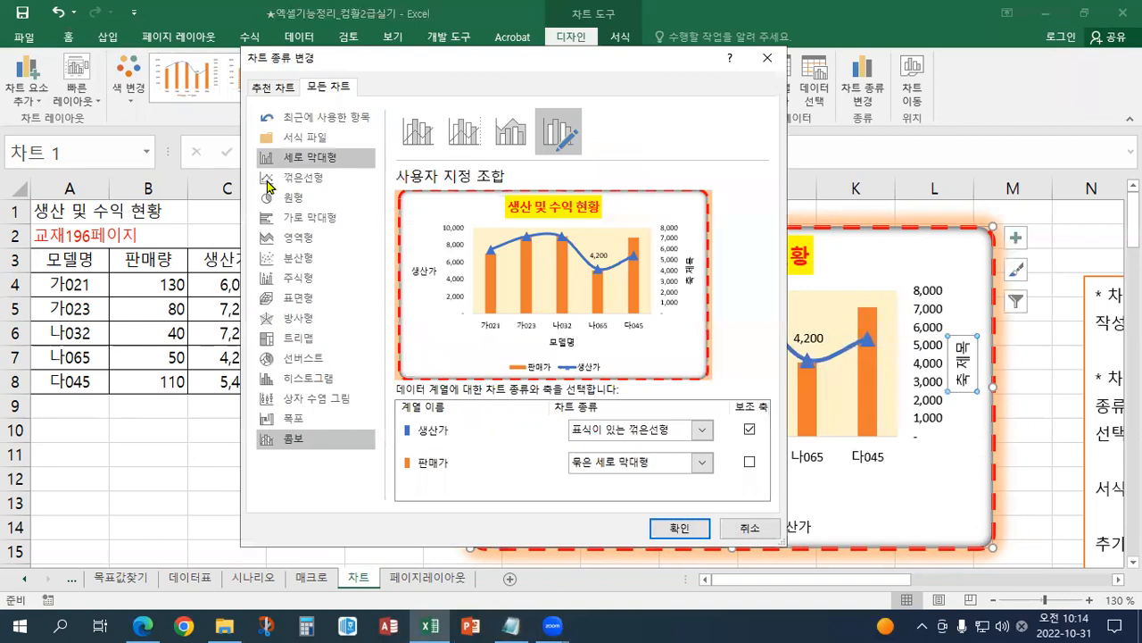
left_click(304, 167)
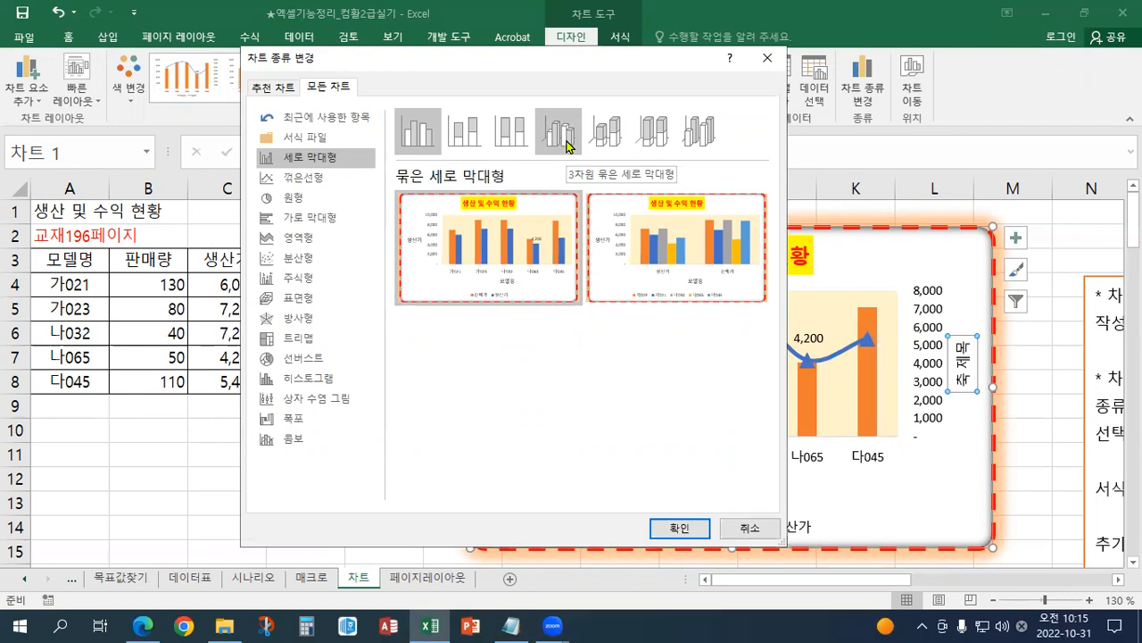
mouse_move(507, 282)
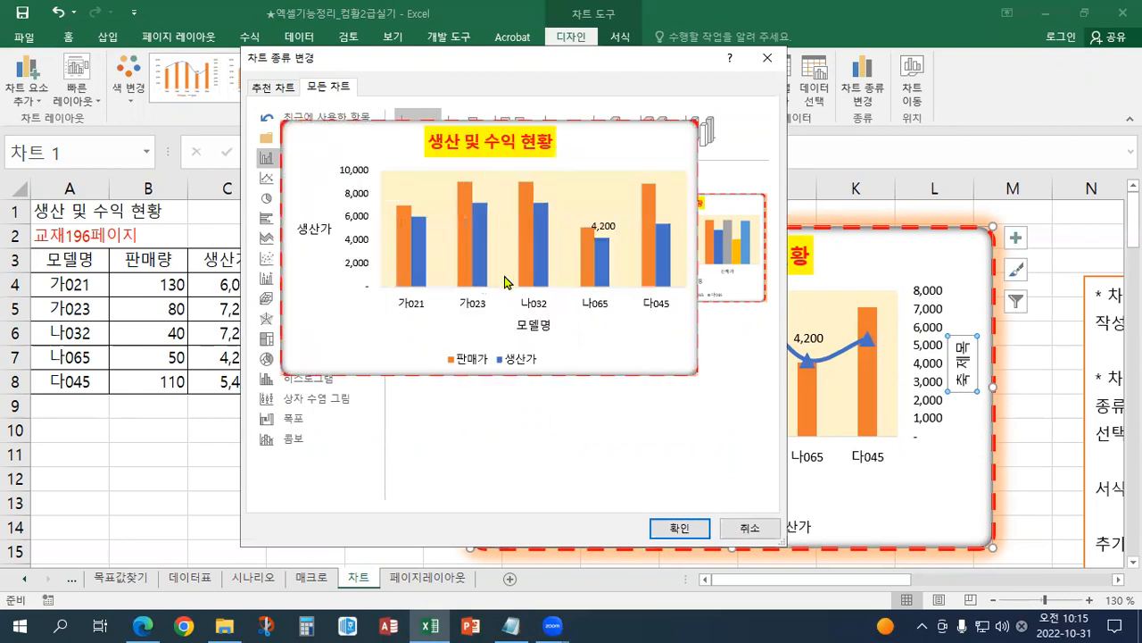
left_click(558, 132)
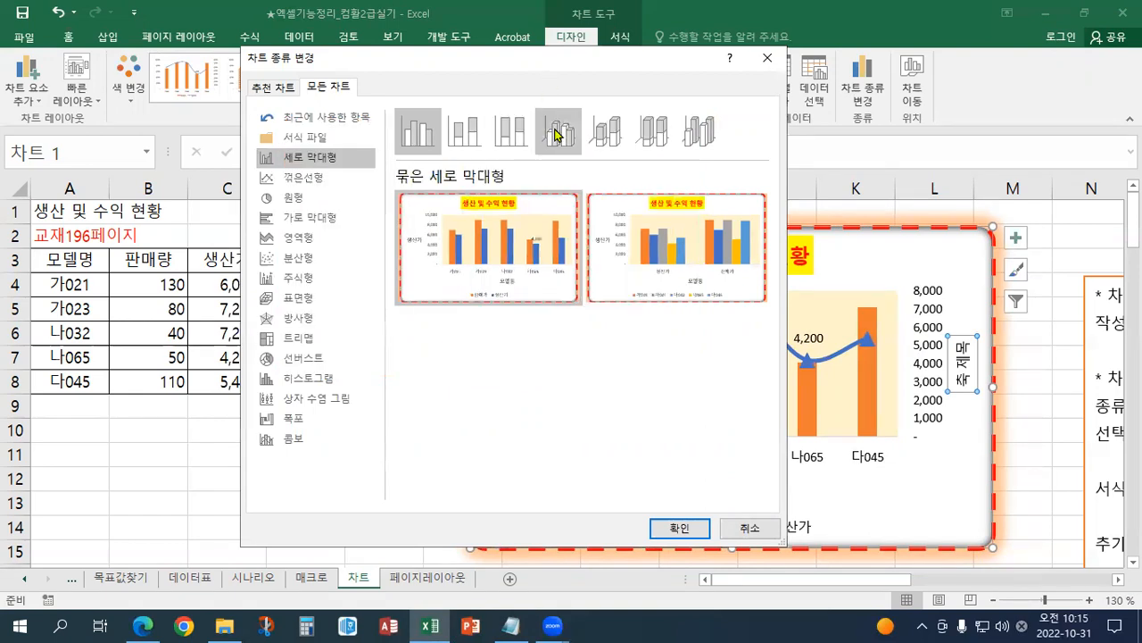
mouse_move(513, 263)
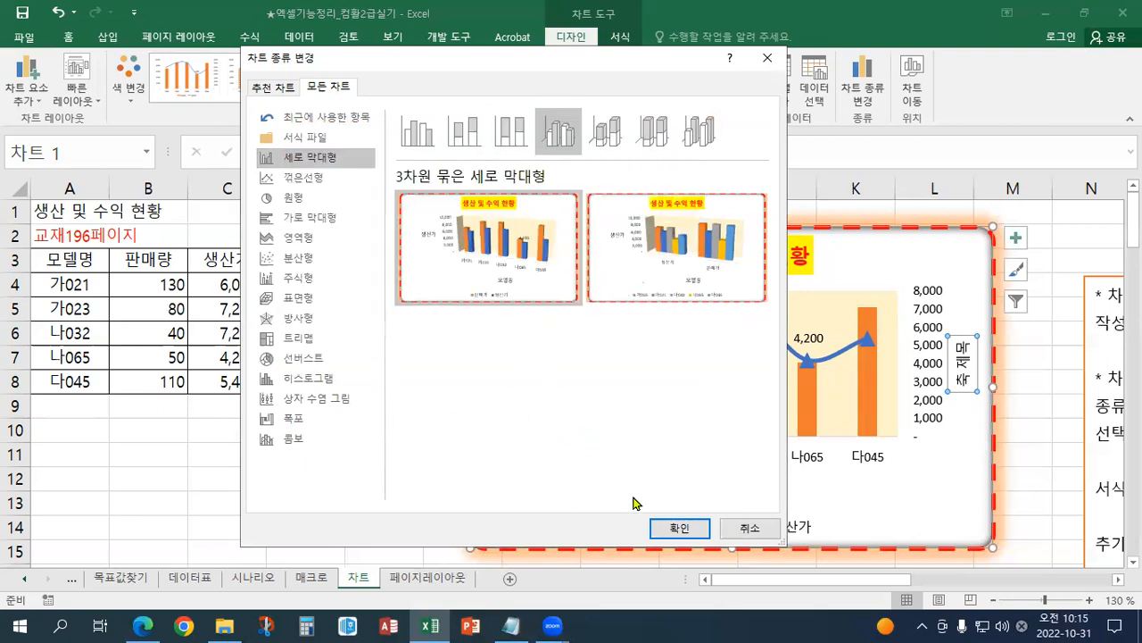
left_click(685, 528)
left_click(686, 528)
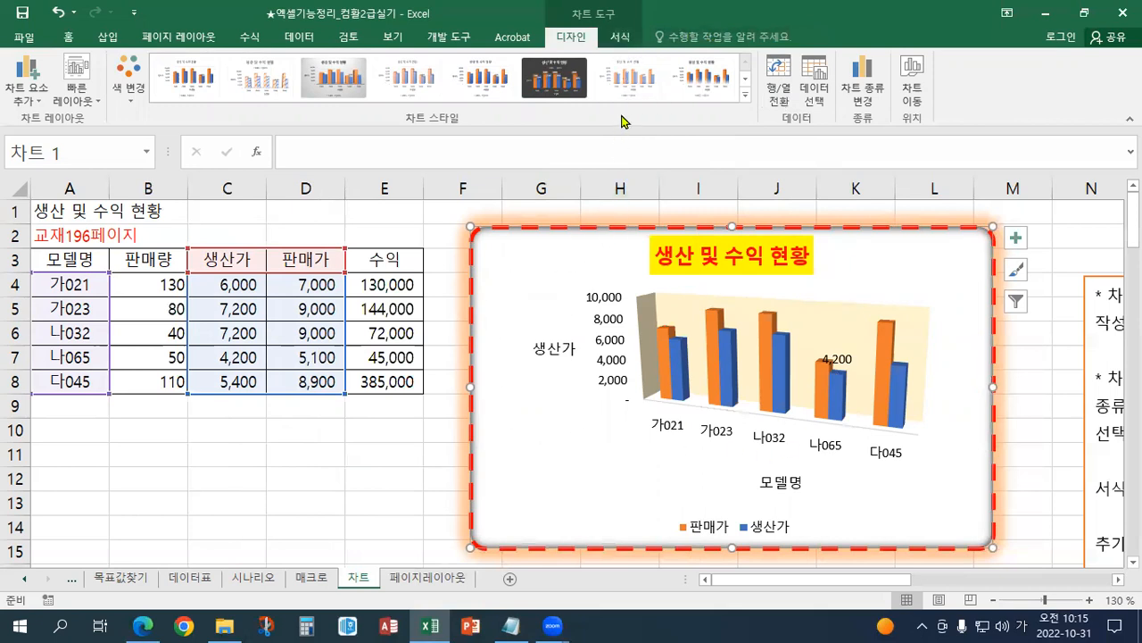
Open the chart's 3-D rotation (3차원 회전) settings and close them again
right_click(511, 293)
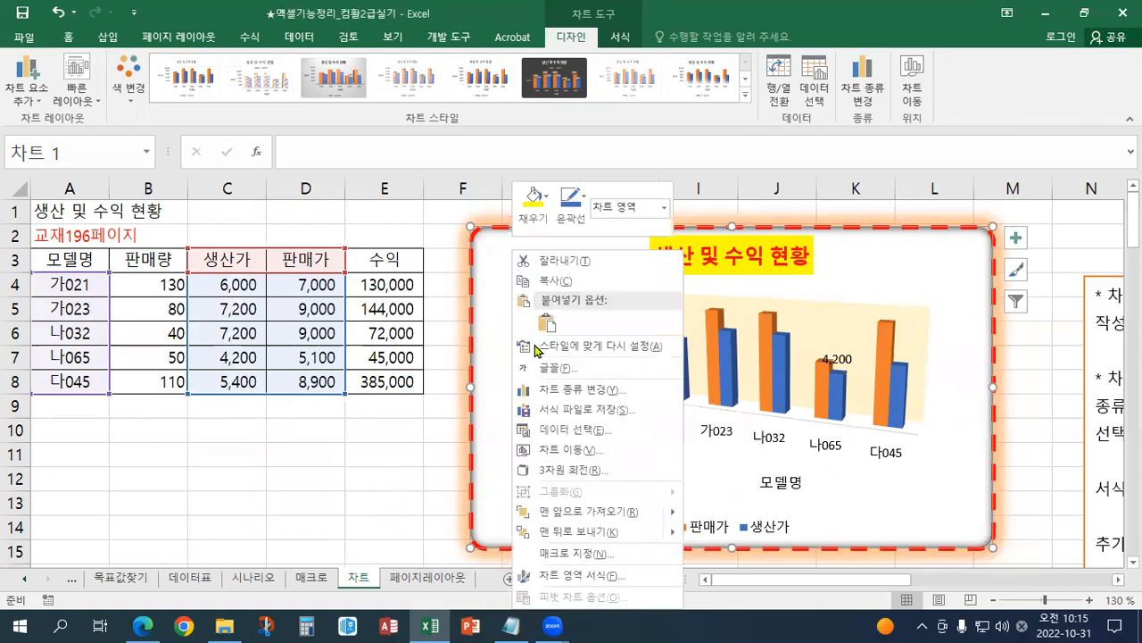
left_click(562, 473)
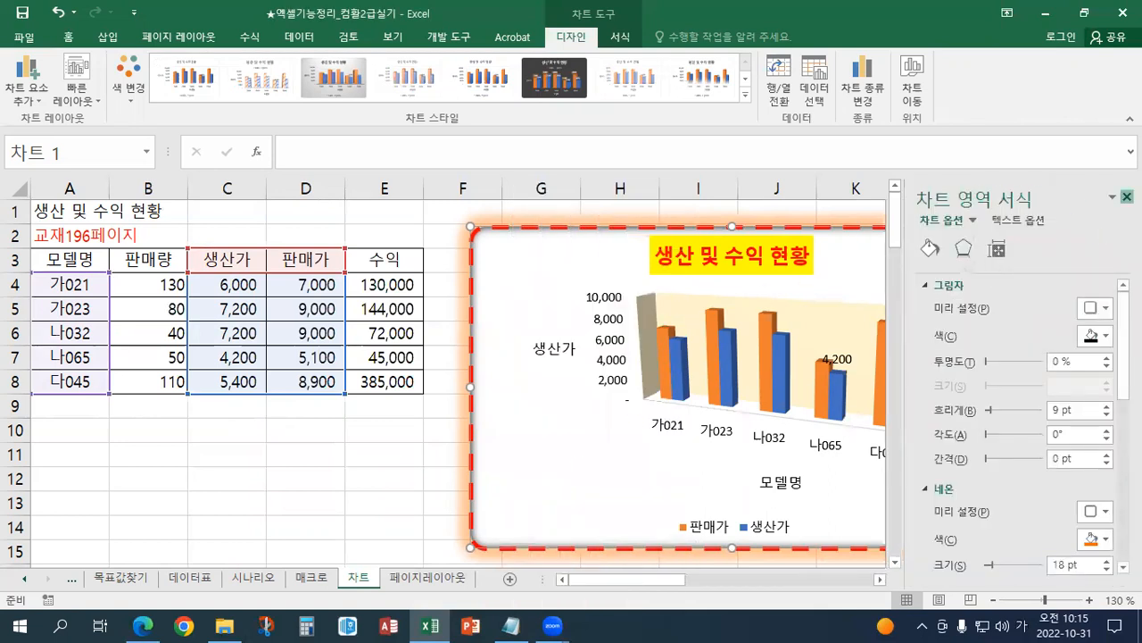
left_click(1127, 196)
Open the chart area's effect formatting, collapse the other effect groups and bring up the 3-D rotation (3차원 회전) options
left_click(634, 43)
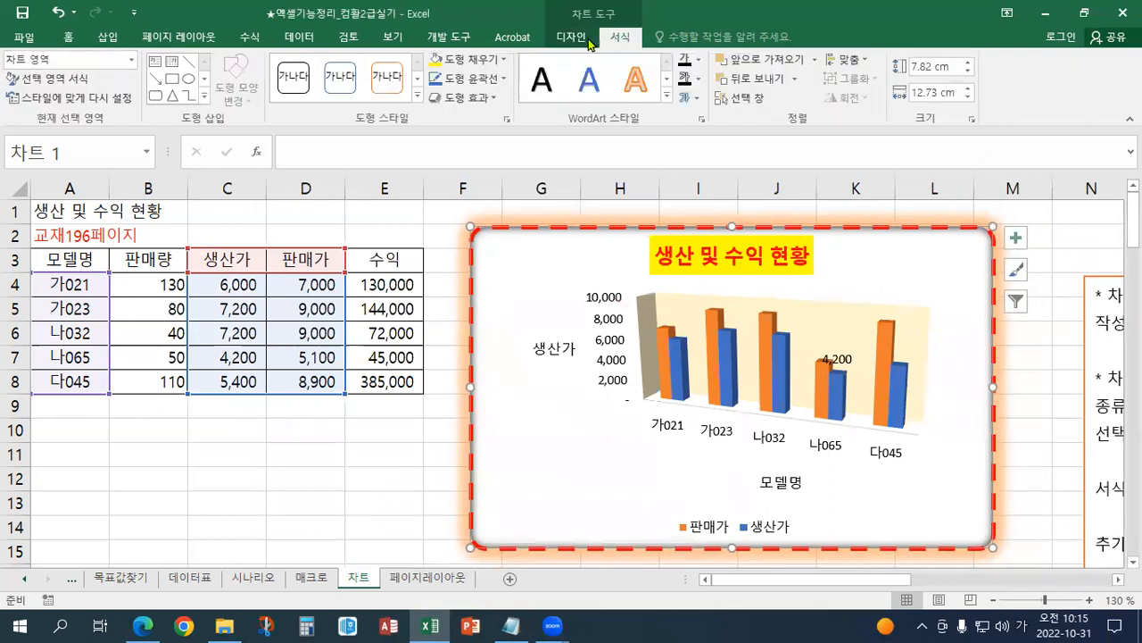
left_click(36, 82)
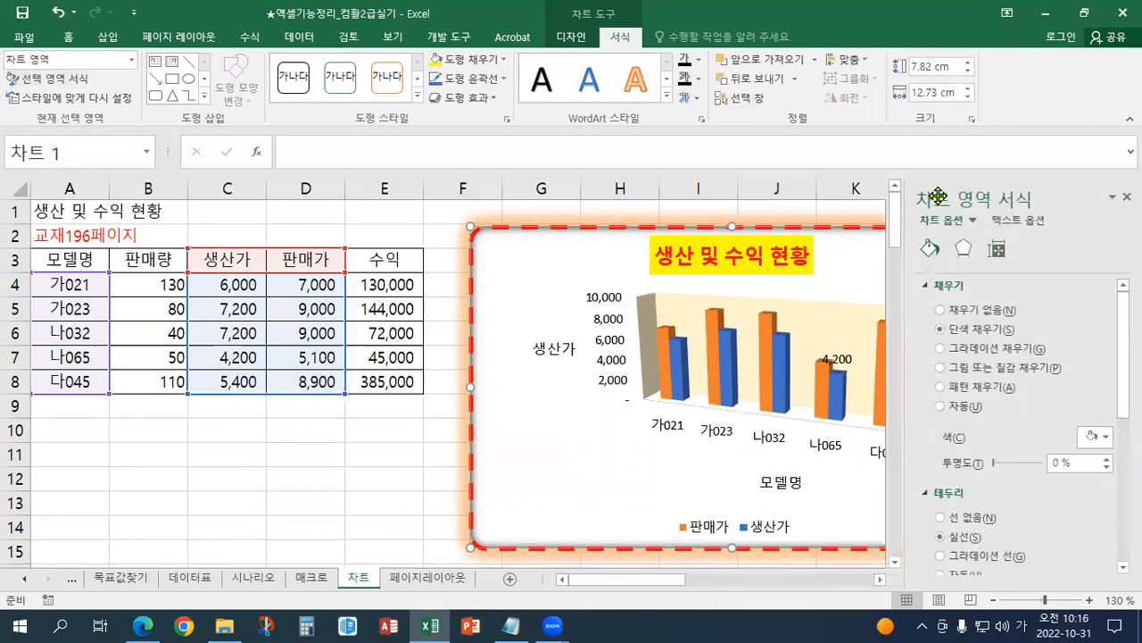
left_click(964, 253)
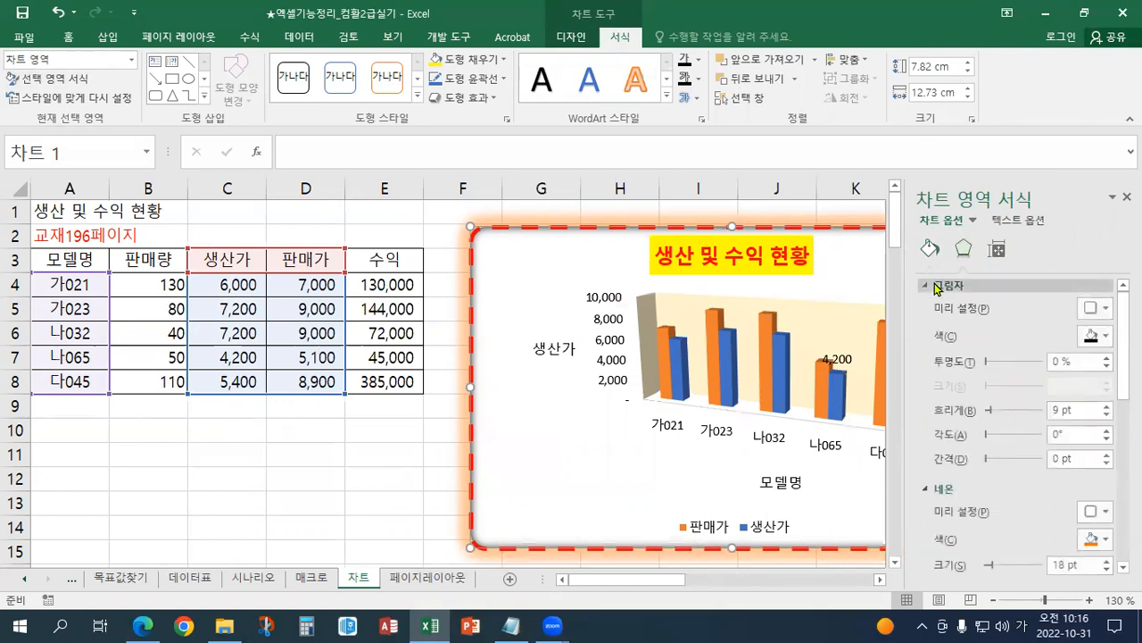
left_click(937, 286)
left_click(942, 308)
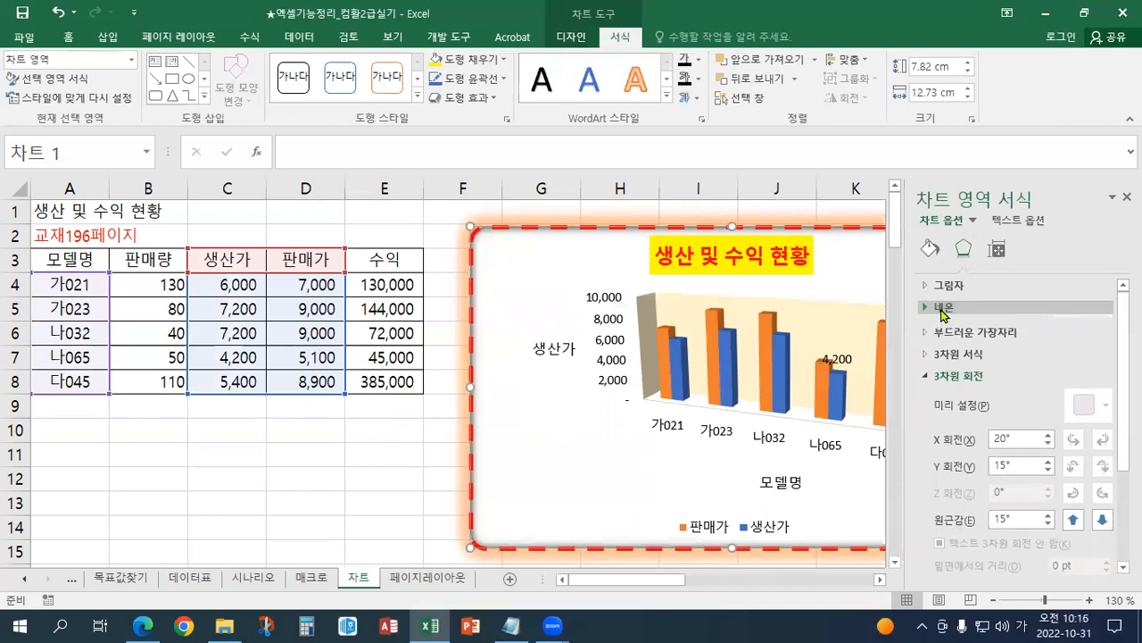
left_click(952, 374)
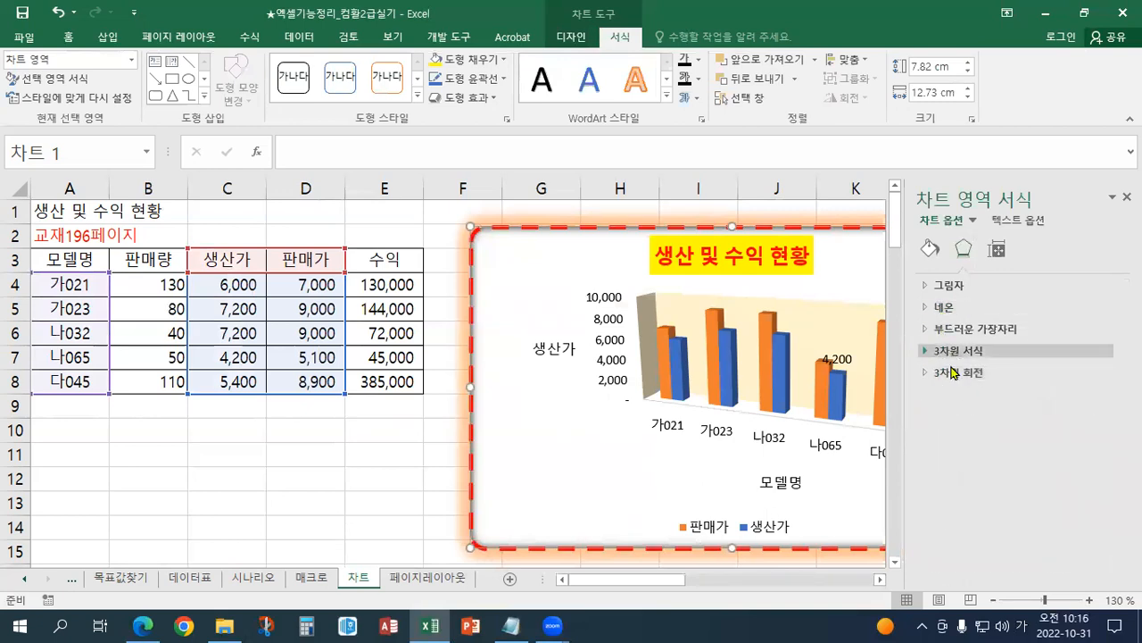
left_click(955, 373)
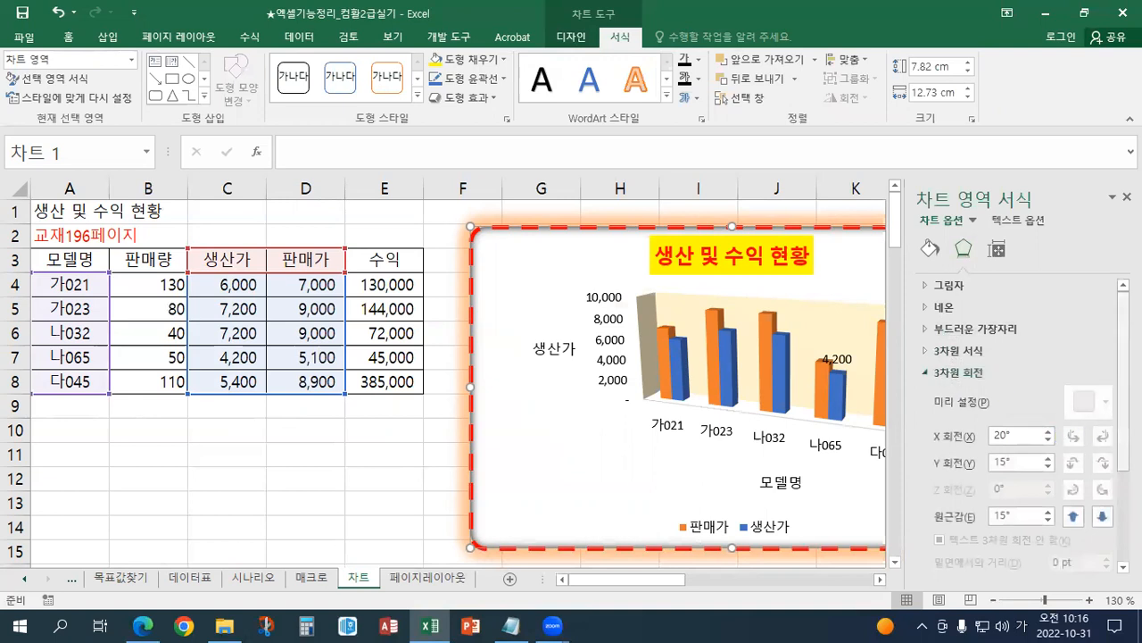
scroll(1004, 396, "down", 2)
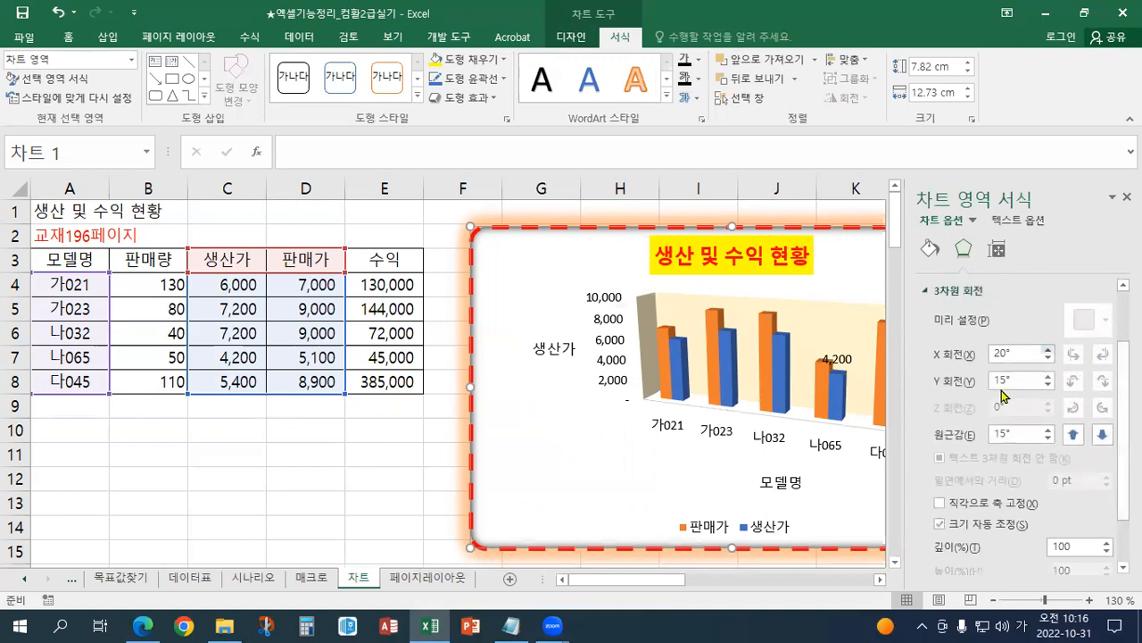
left_click(880, 579)
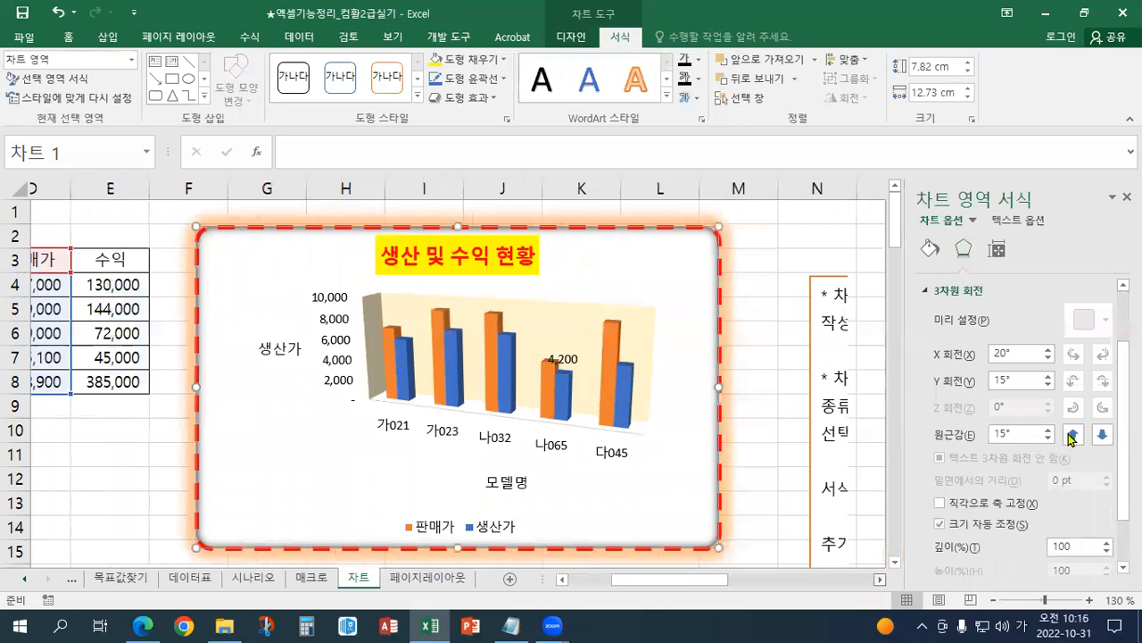
Try larger X rotations on the 3-D chart, then set its X rotation (X 회전) to 30°
left_click(1049, 349)
left_click(1049, 348)
left_click(1049, 349)
left_click(1049, 349)
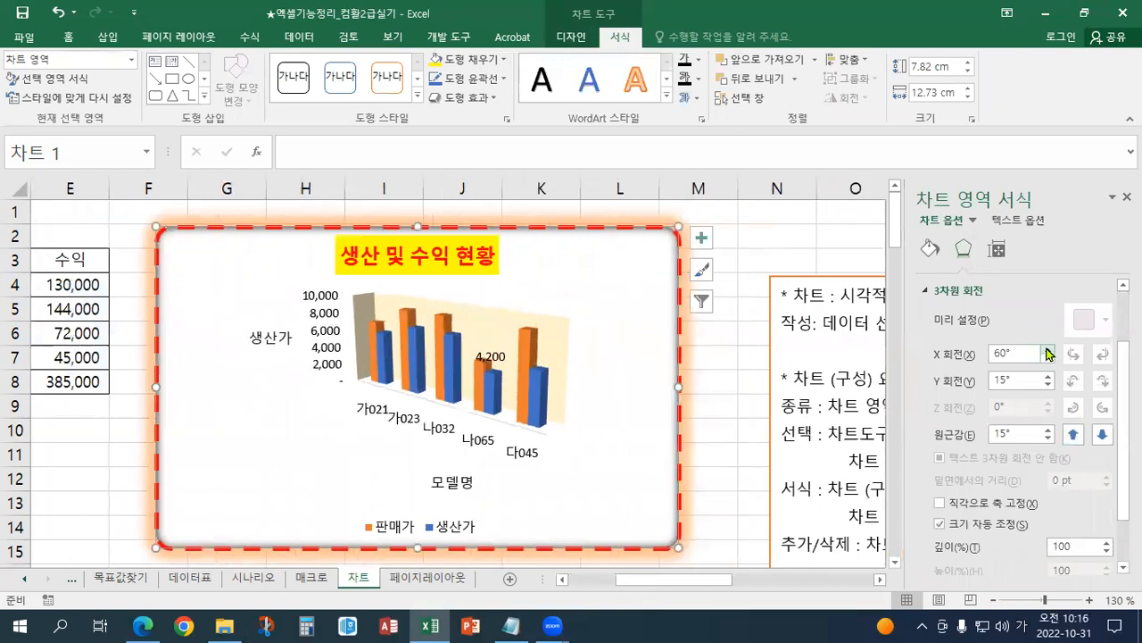
left_click(1048, 349)
left_click(1048, 357)
left_click(1048, 357)
left_click(1048, 357)
left_click(1048, 357)
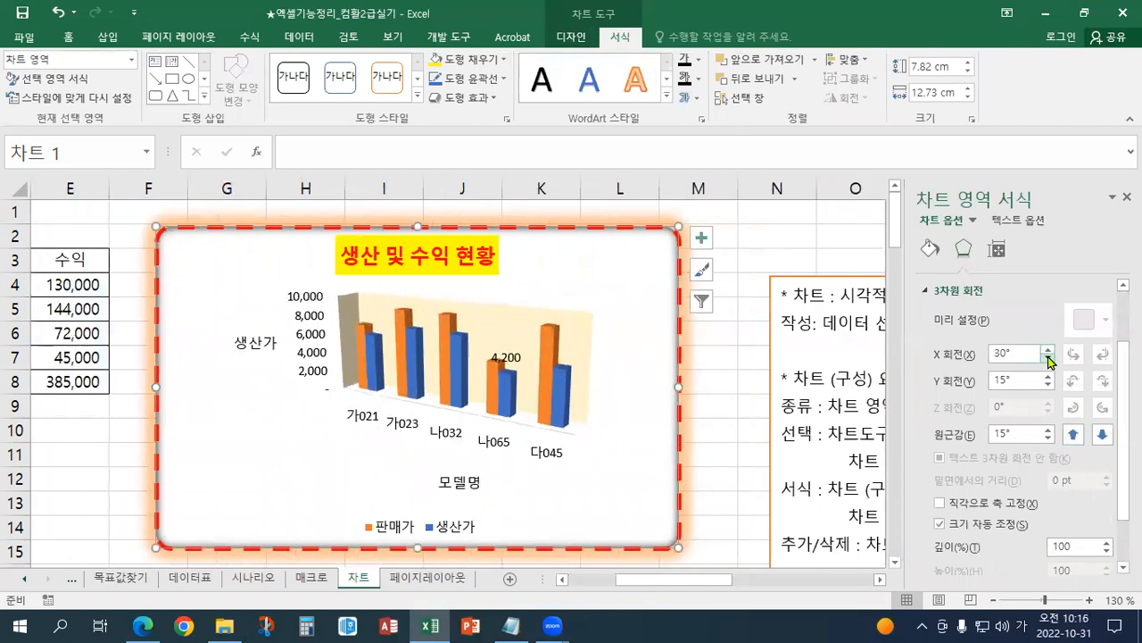
Try higher and lower Y rotations on the 3-D chart, then set its Y rotation (Y 회전) to 10°
left_click(1048, 376)
left_click(1047, 376)
left_click(1048, 376)
left_click(1048, 385)
left_click(1048, 385)
left_click(1048, 385)
left_click(1048, 384)
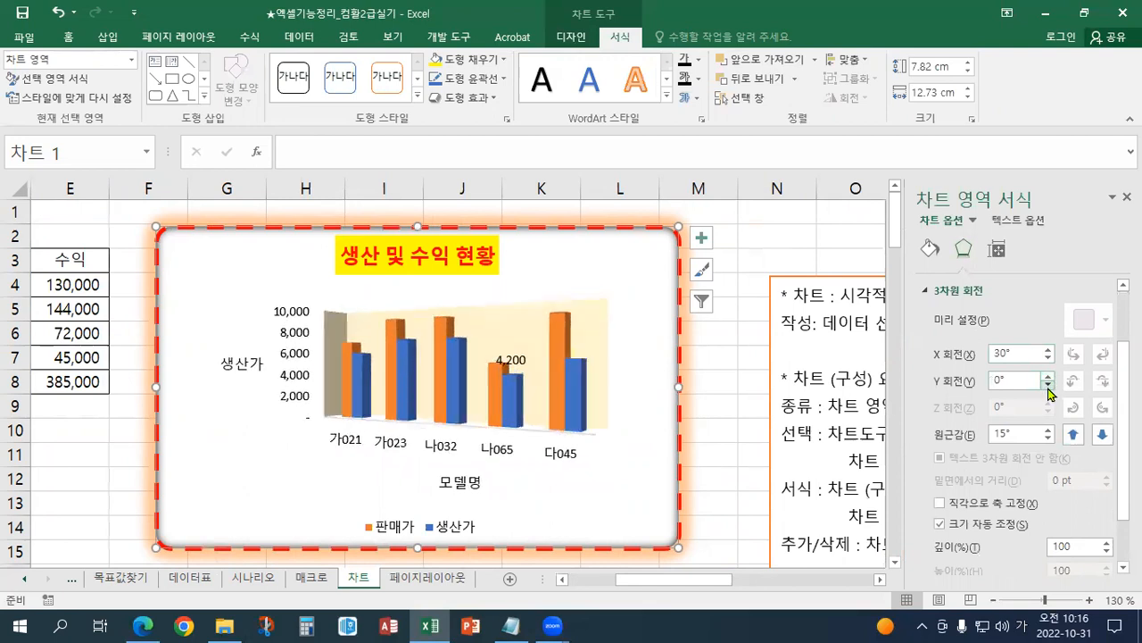
left_click(1049, 375)
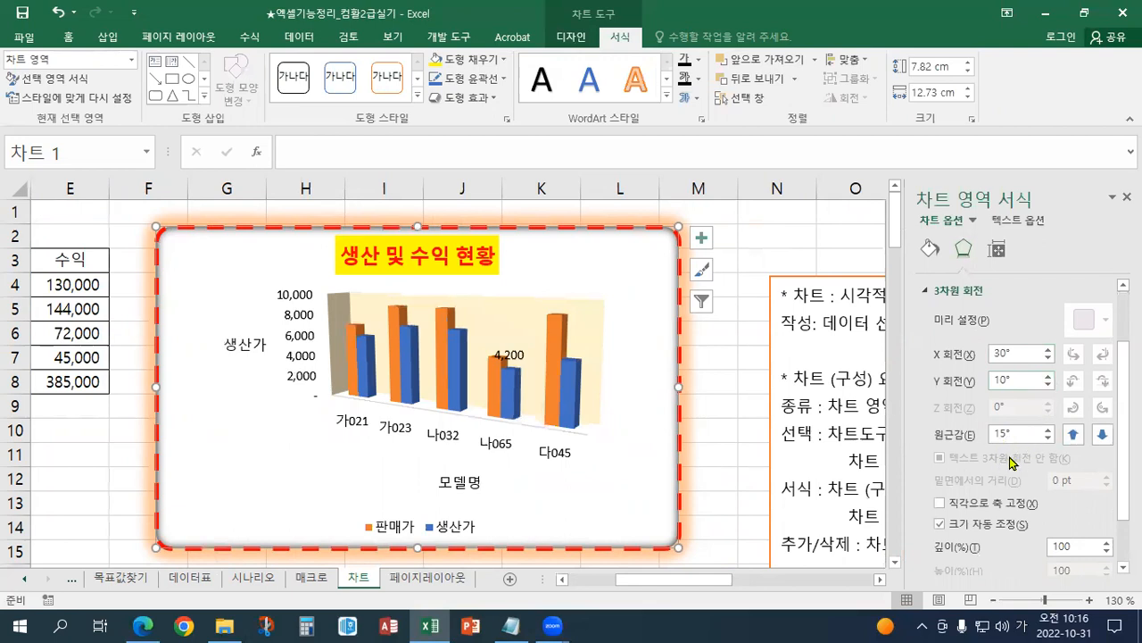
Try stronger perspective on the 3-D chart, set the perspective (원근감) to 20° and close the chart area formatting
left_click(1048, 431)
left_click(1048, 430)
left_click(1047, 430)
left_click(1048, 430)
left_click(1049, 437)
left_click(1048, 438)
left_click(1049, 437)
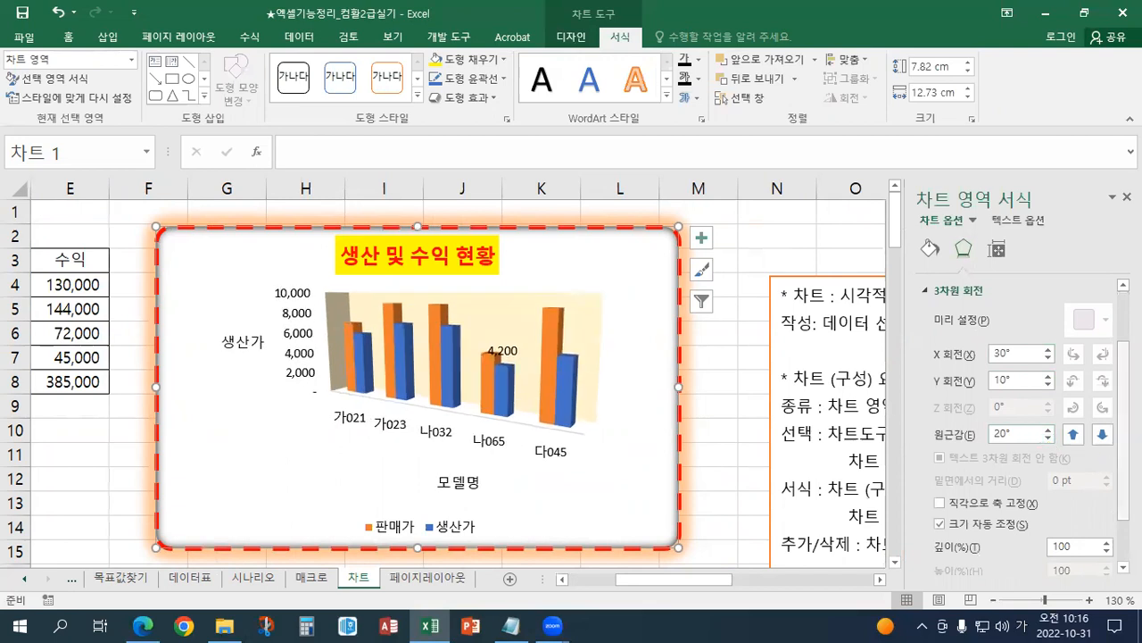
scroll(1050, 443, "down", 2)
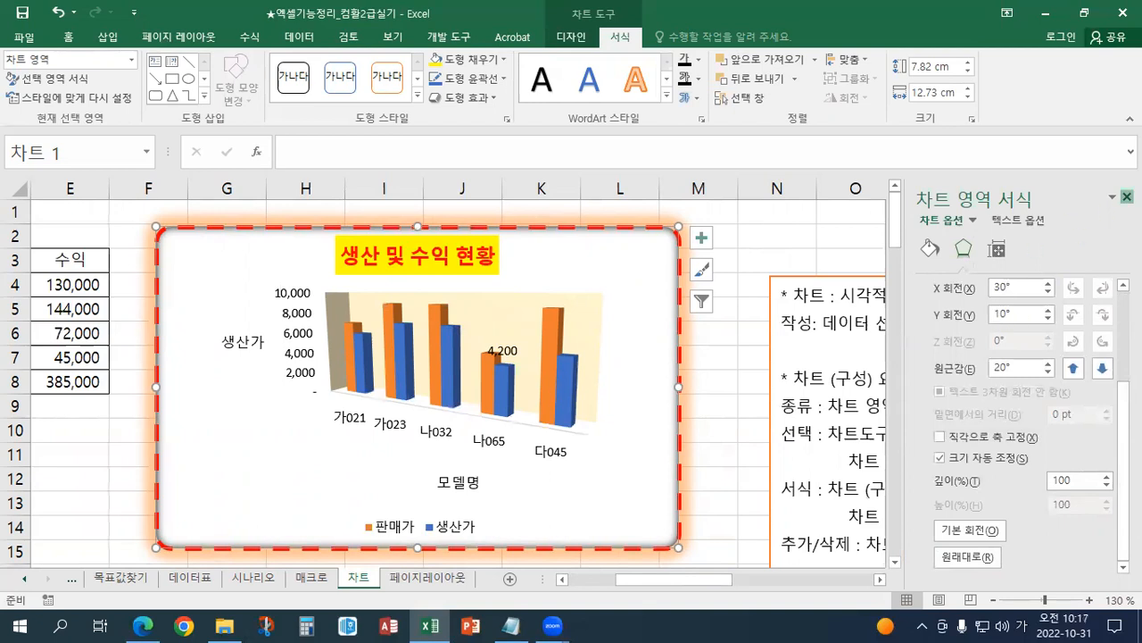
left_click(1126, 196)
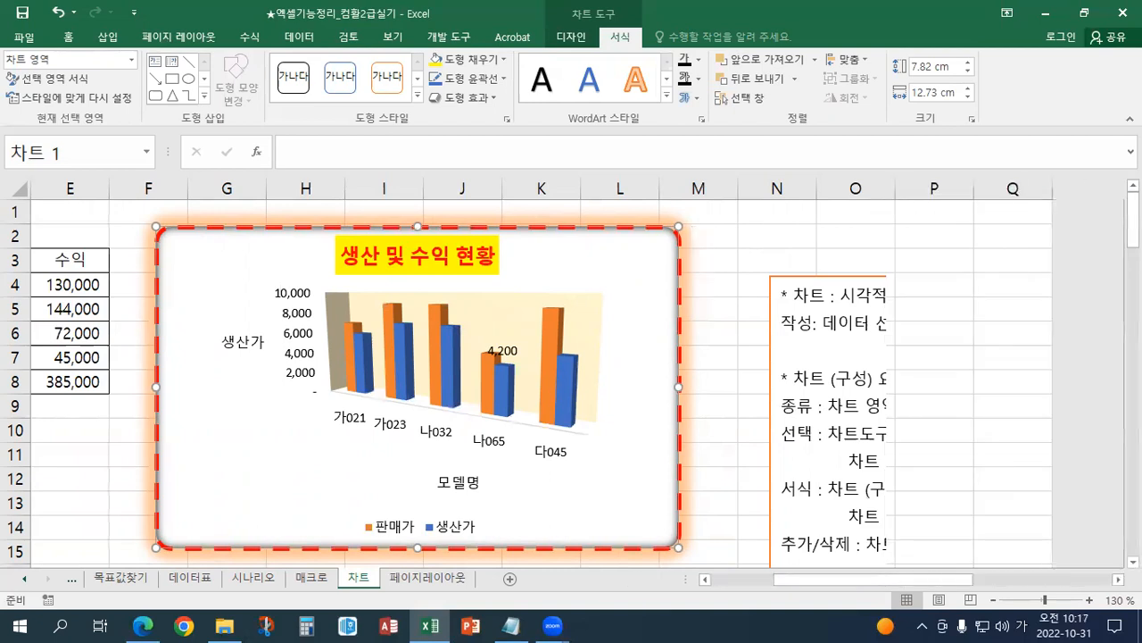
Apply the first chart style (차트 스타일) in the gallery to the 3-D column chart
left_click(575, 37)
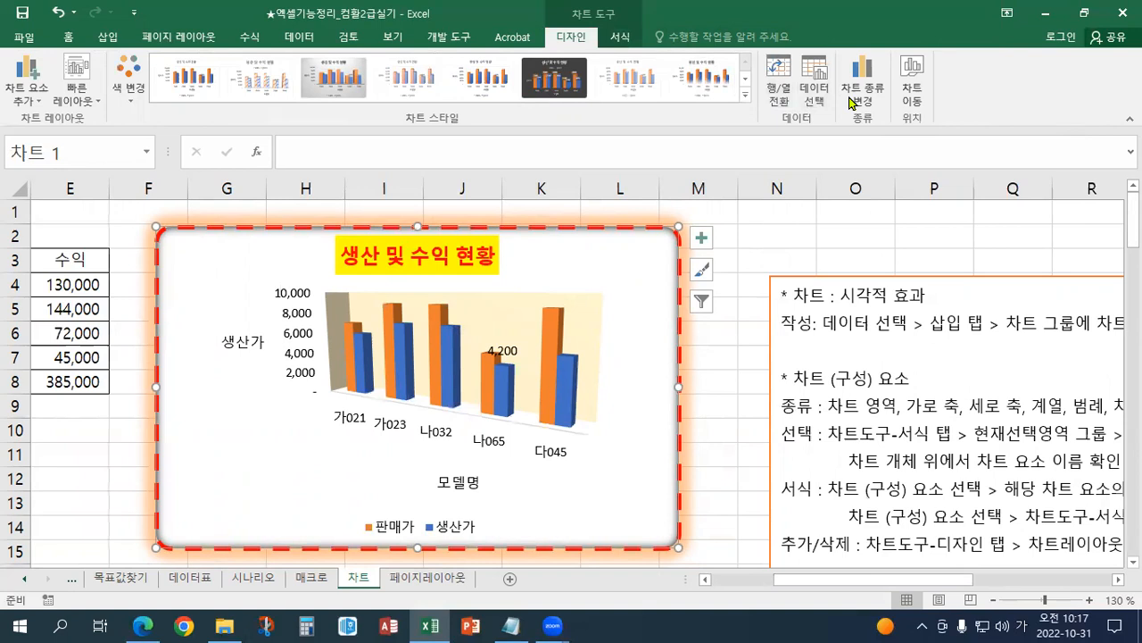
left_click(27, 76)
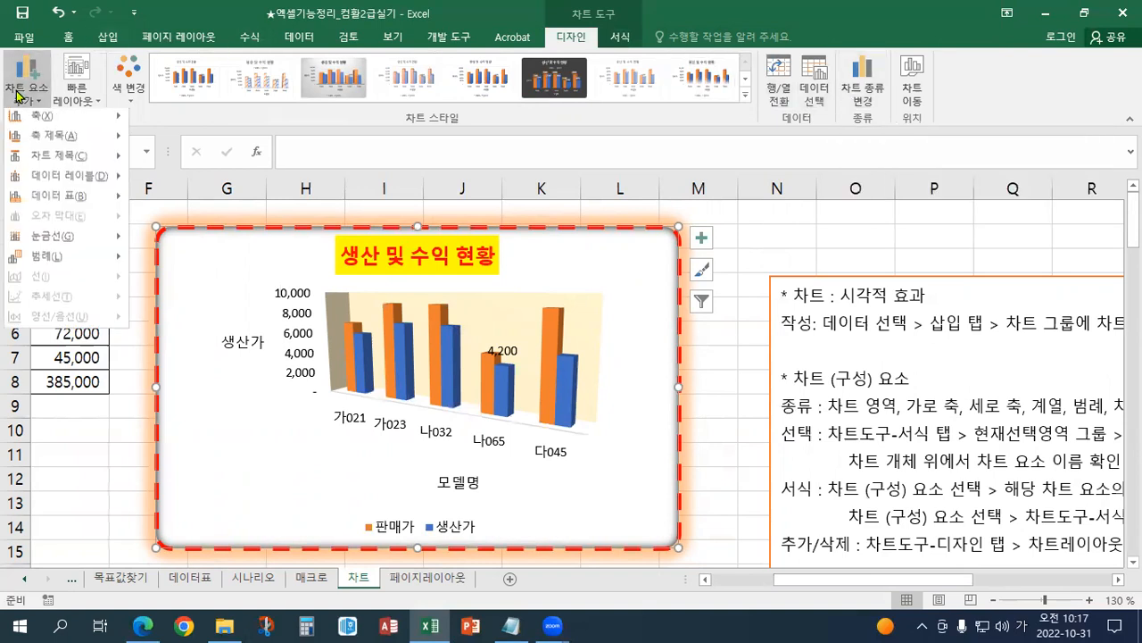
left_click(12, 101)
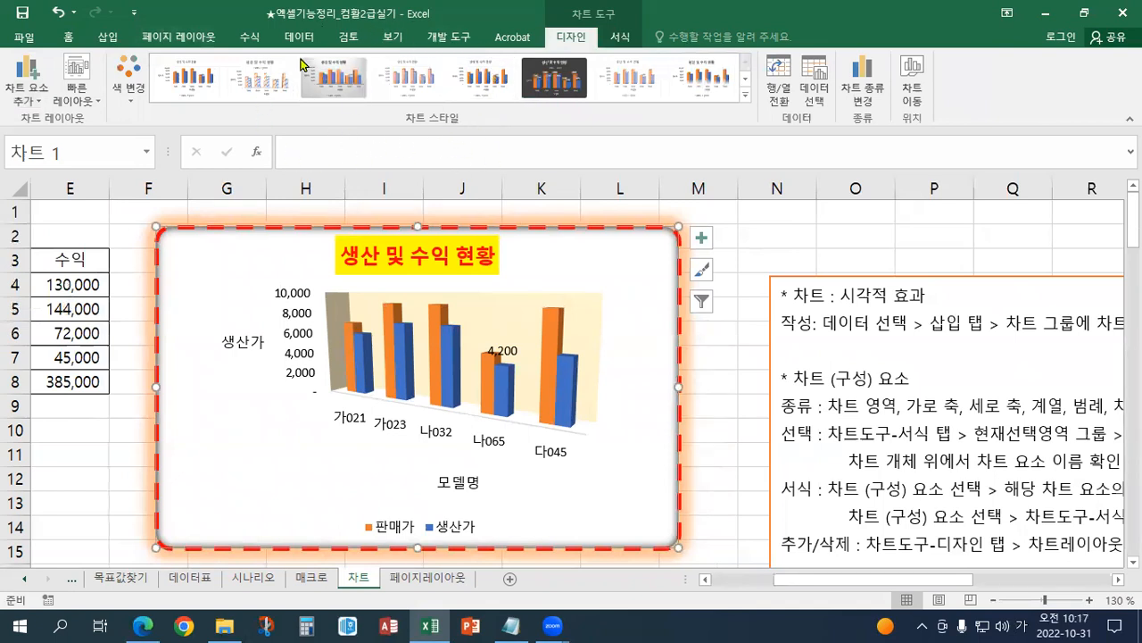
left_click(742, 95)
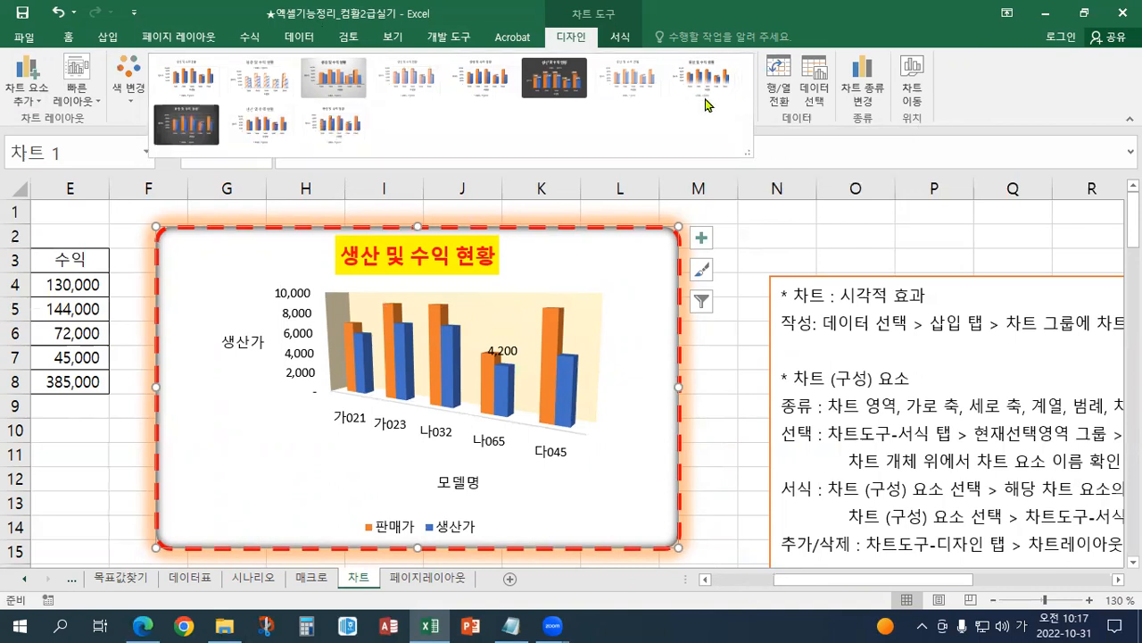
left_click(186, 77)
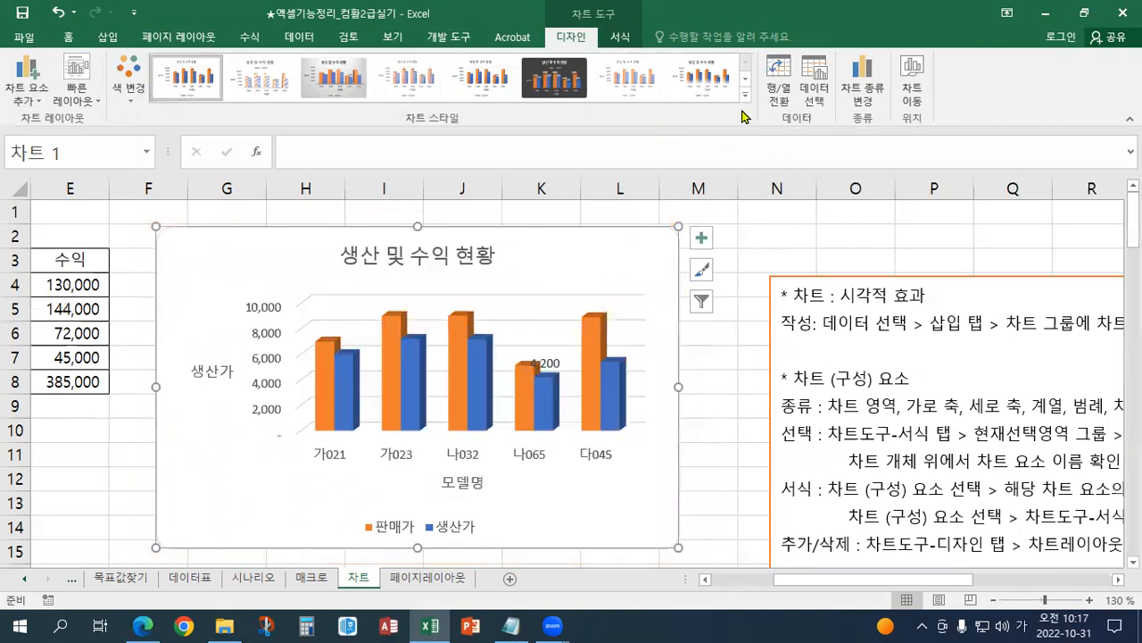
Try the third and sixth chart styles (차트 스타일), then apply the last style in the gallery to the 3-D column chart
left_click(334, 78)
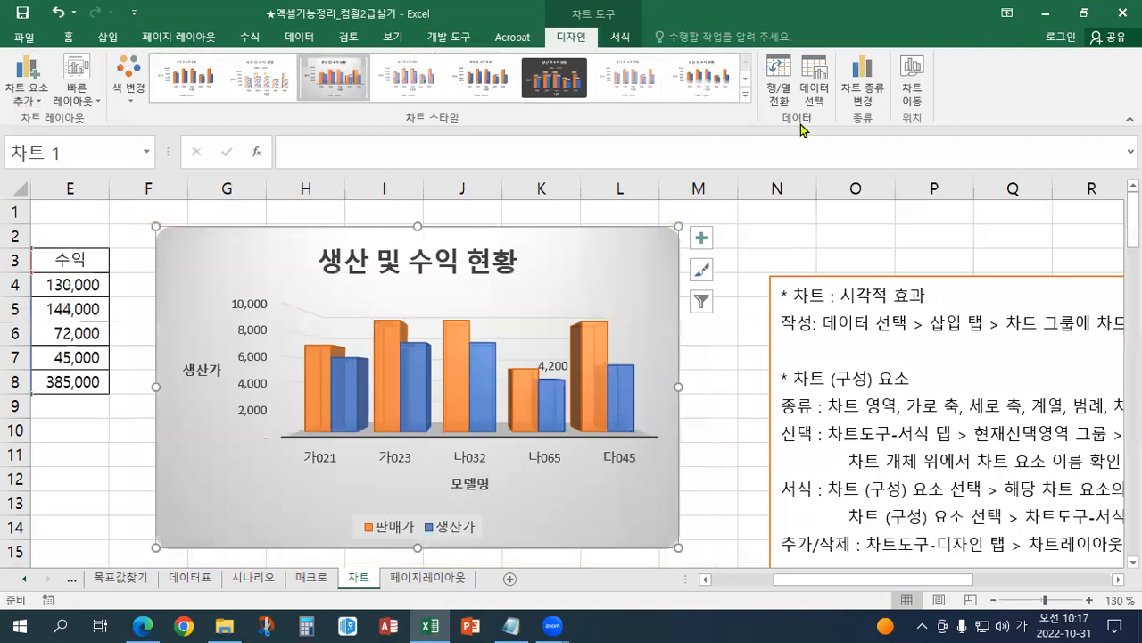
left_click(555, 93)
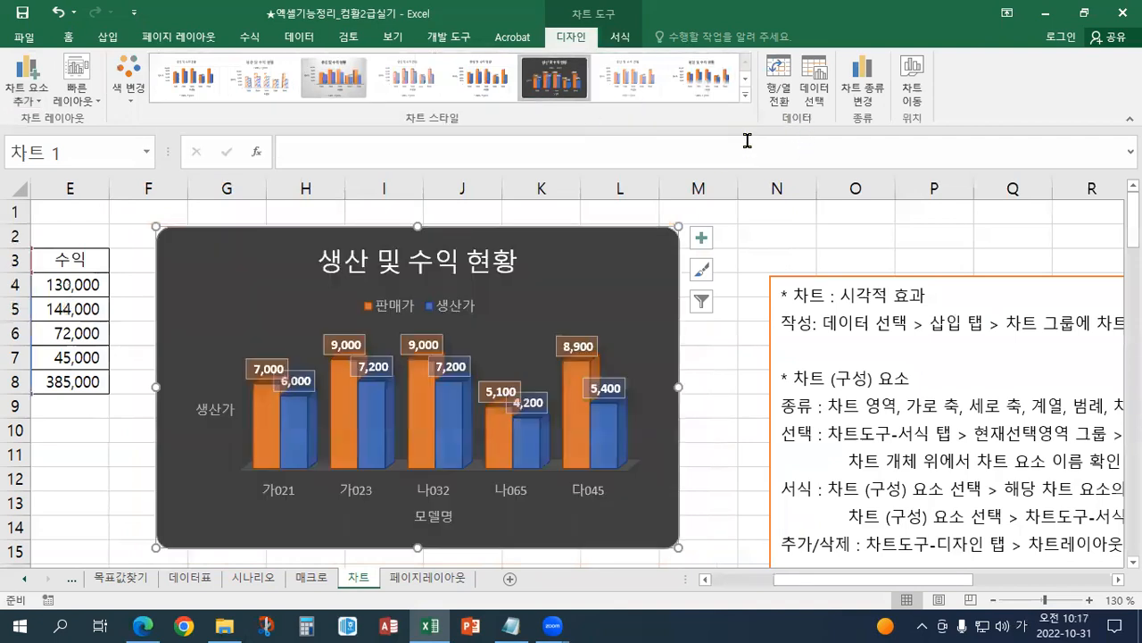
left_click(745, 96)
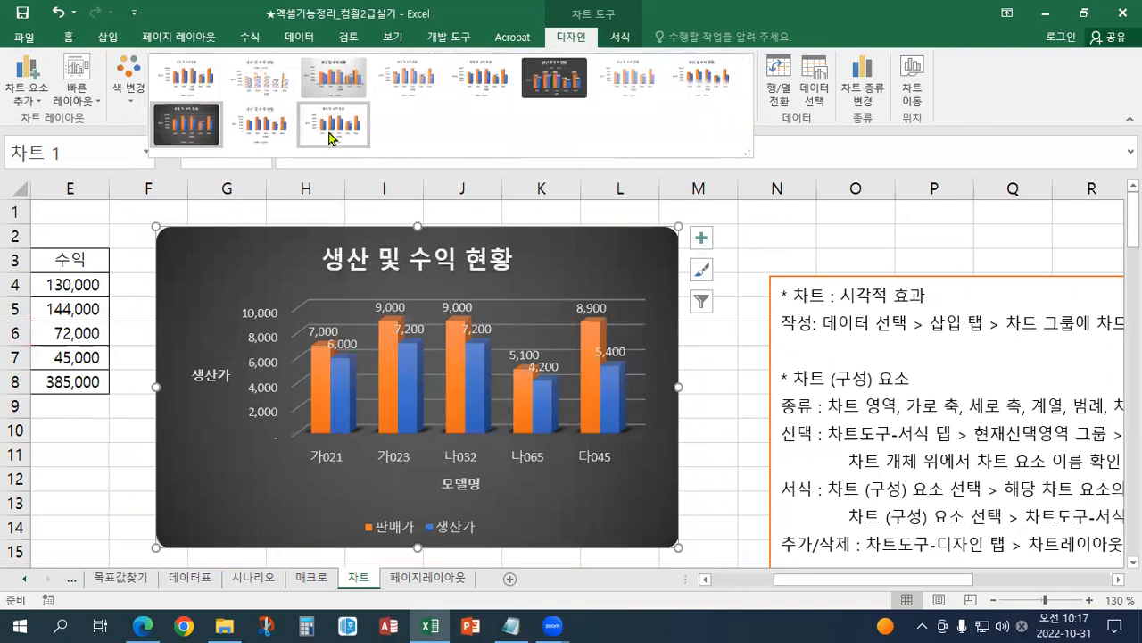
left_click(331, 132)
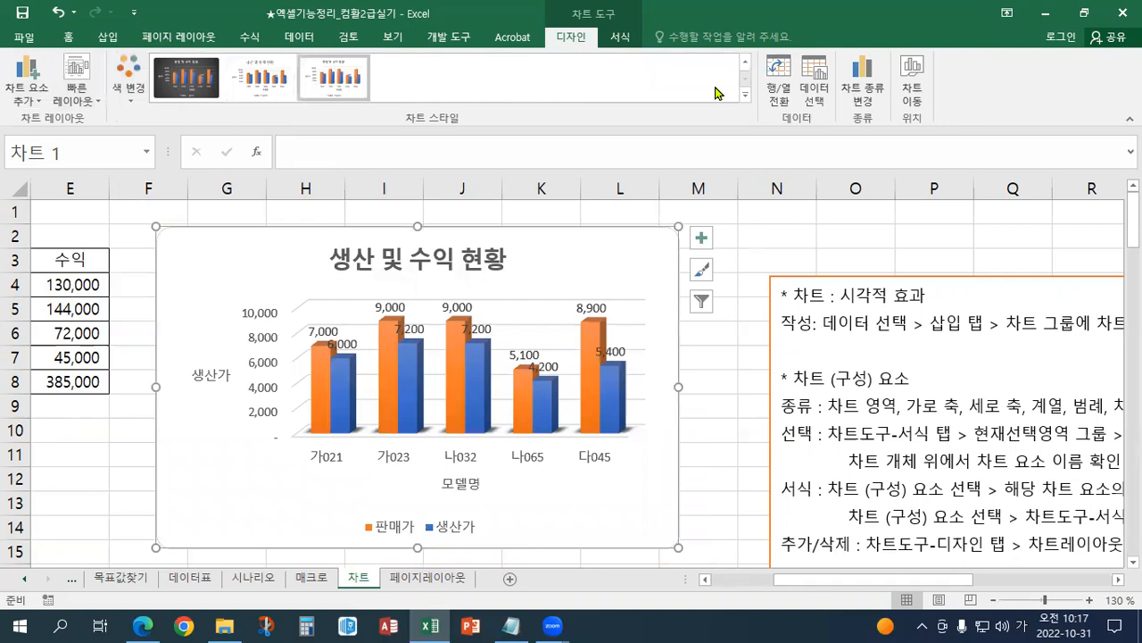
Recolour the chart with the grey monochrome palette 색 14 and apply the seventh quick layout (빠른 레이아웃)
left_click(124, 93)
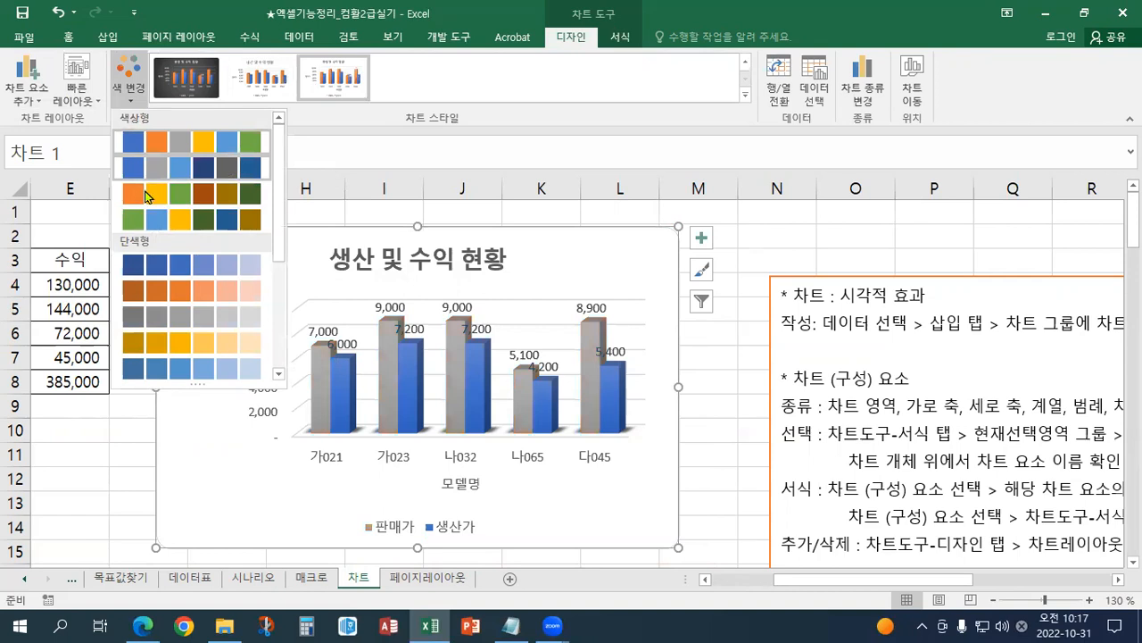
scroll(146, 231, "down", 3)
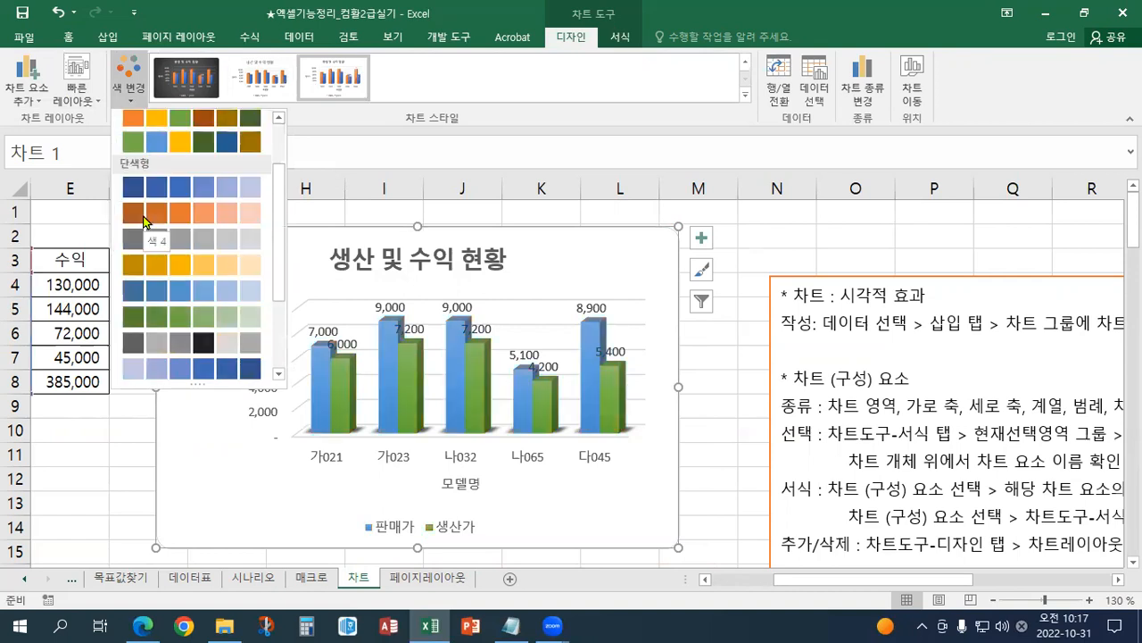
scroll(172, 313, "down", 1)
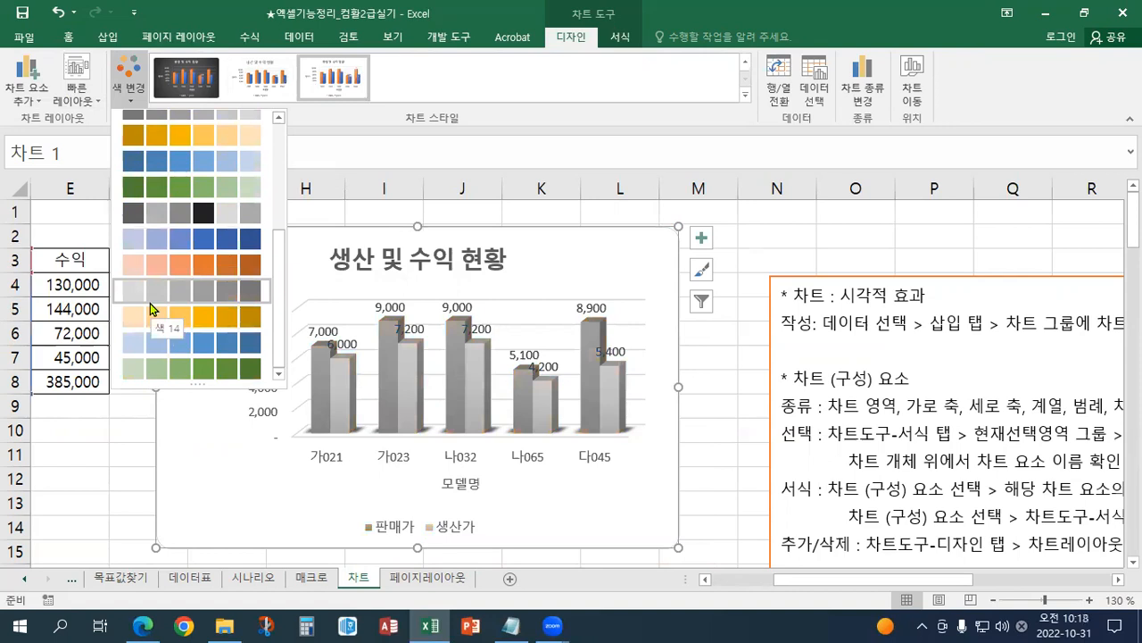
left_click(150, 294)
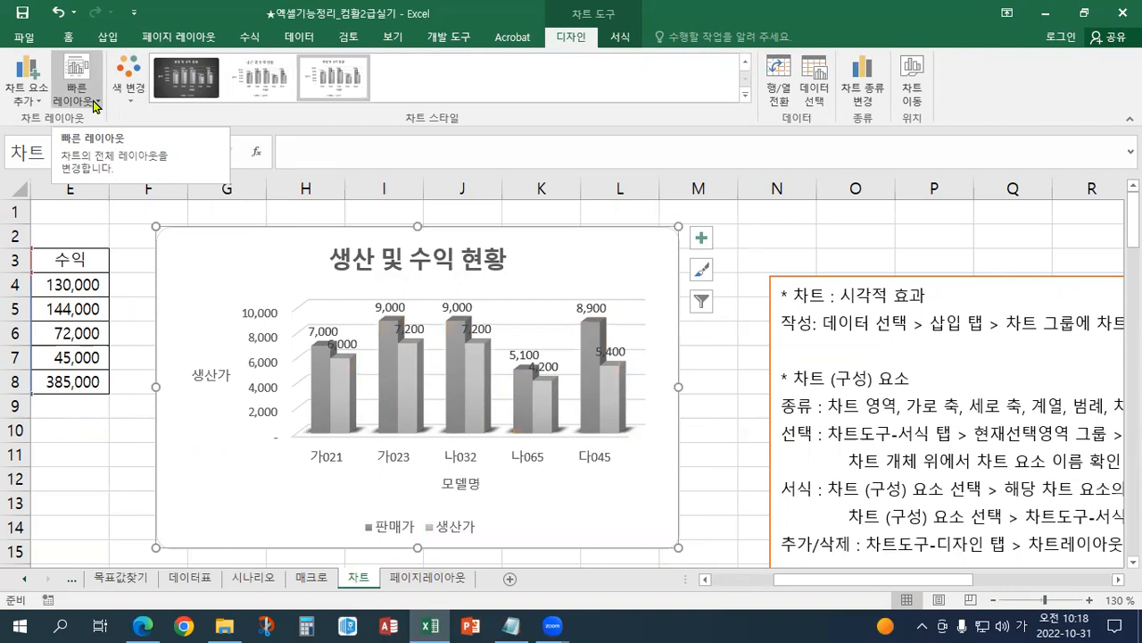
left_click(94, 105)
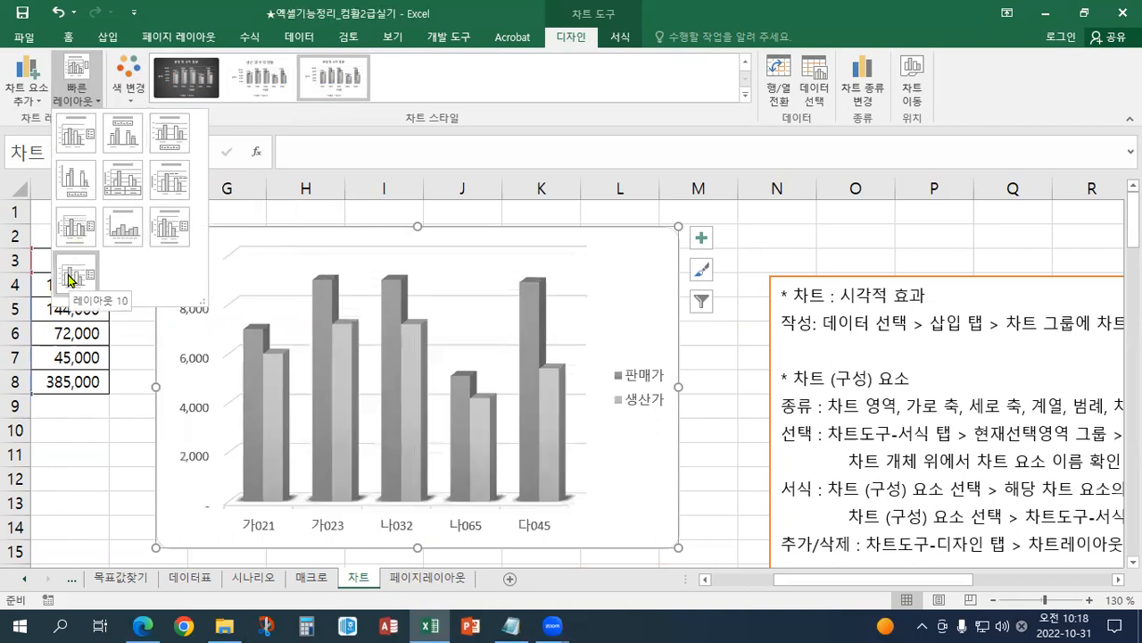
left_click(71, 228)
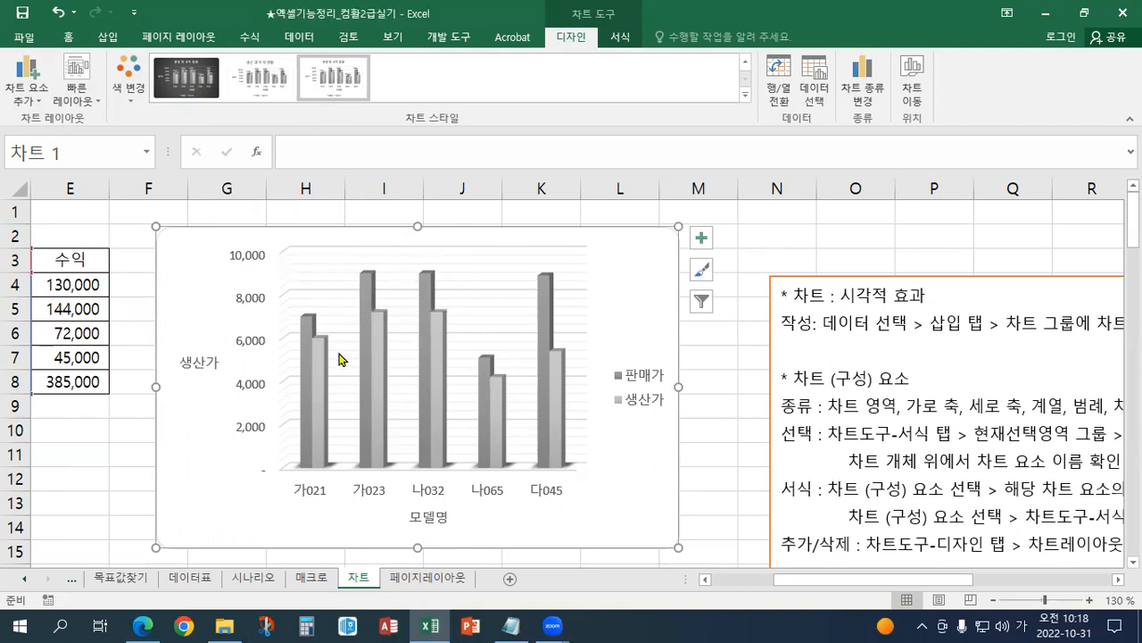
Remove the chart's primary major horizontal gridlines (기본 주 가로) and add them back
left_click(42, 98)
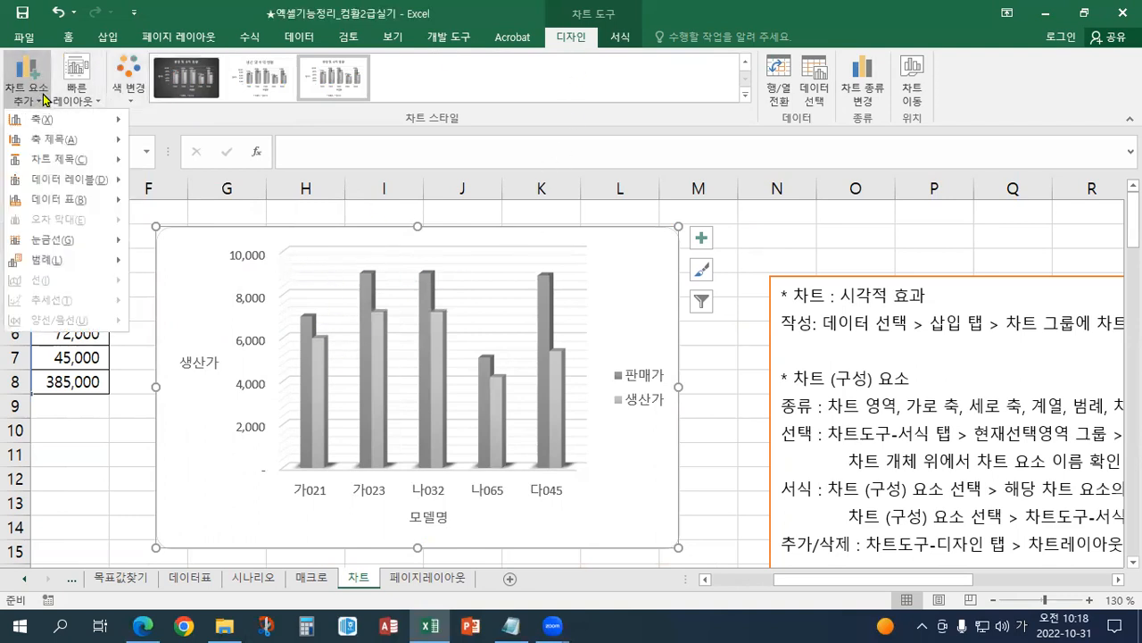
mouse_move(43, 240)
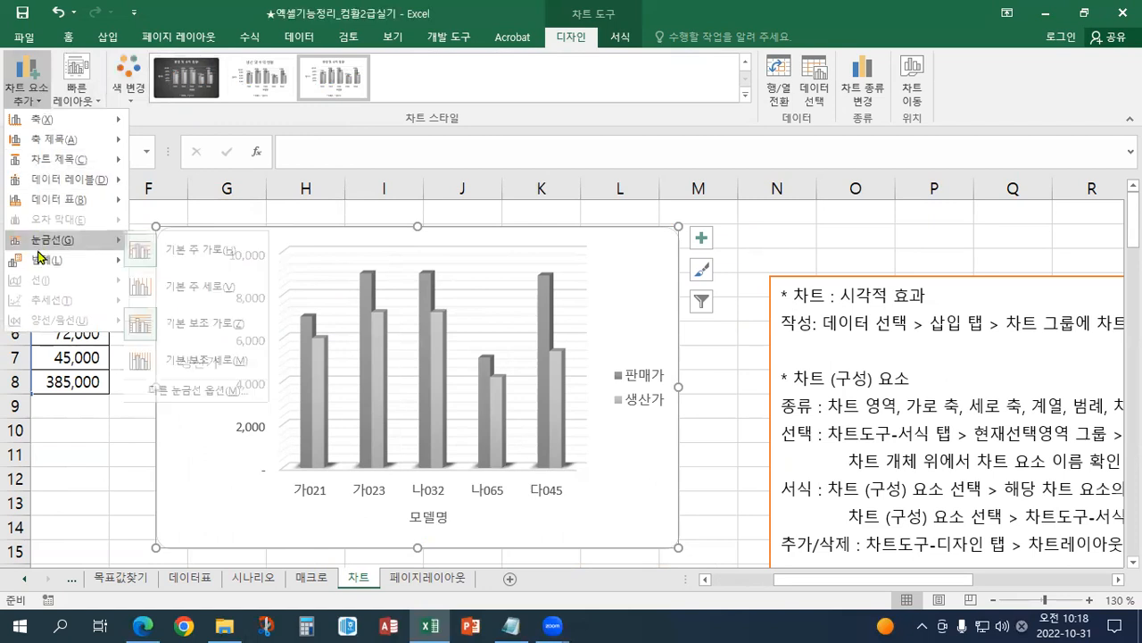
left_click(168, 249)
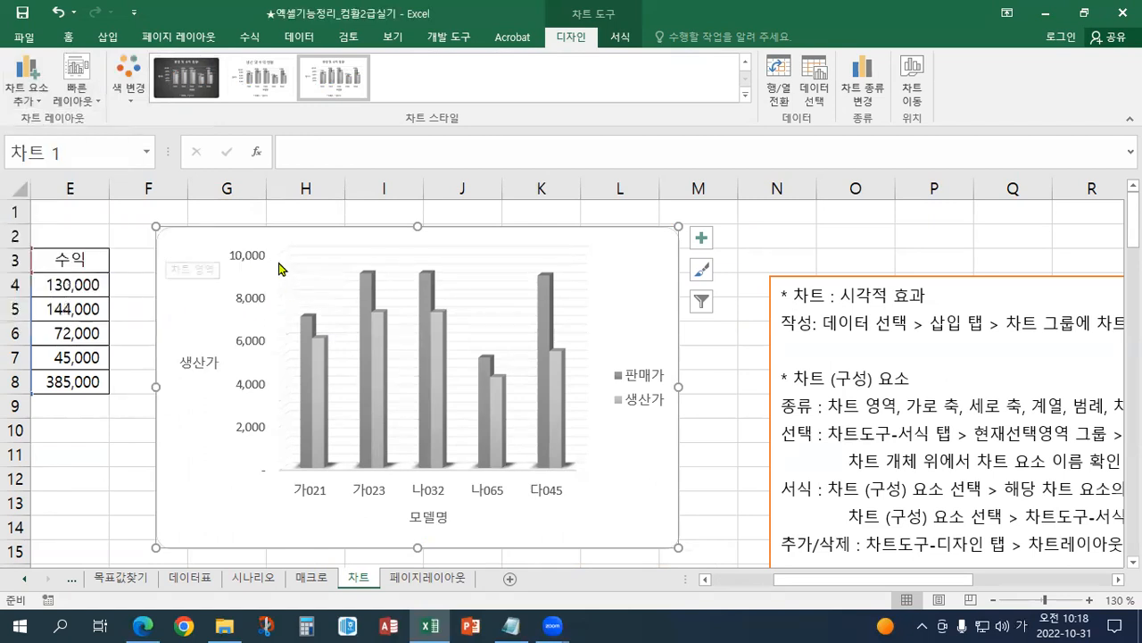
left_click(28, 105)
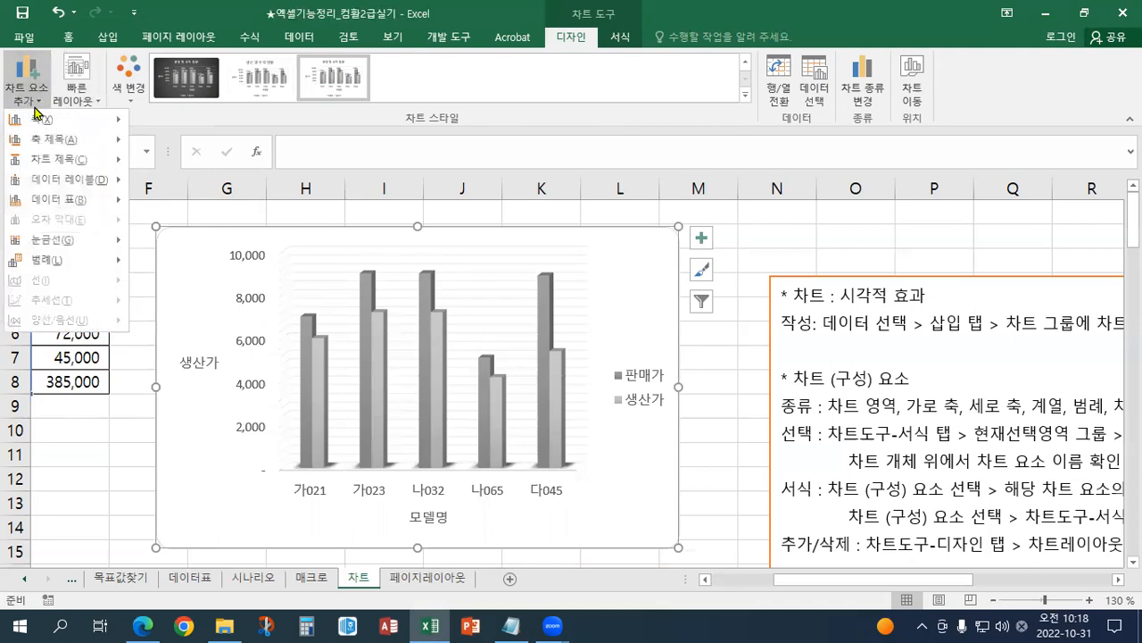
left_click(165, 251)
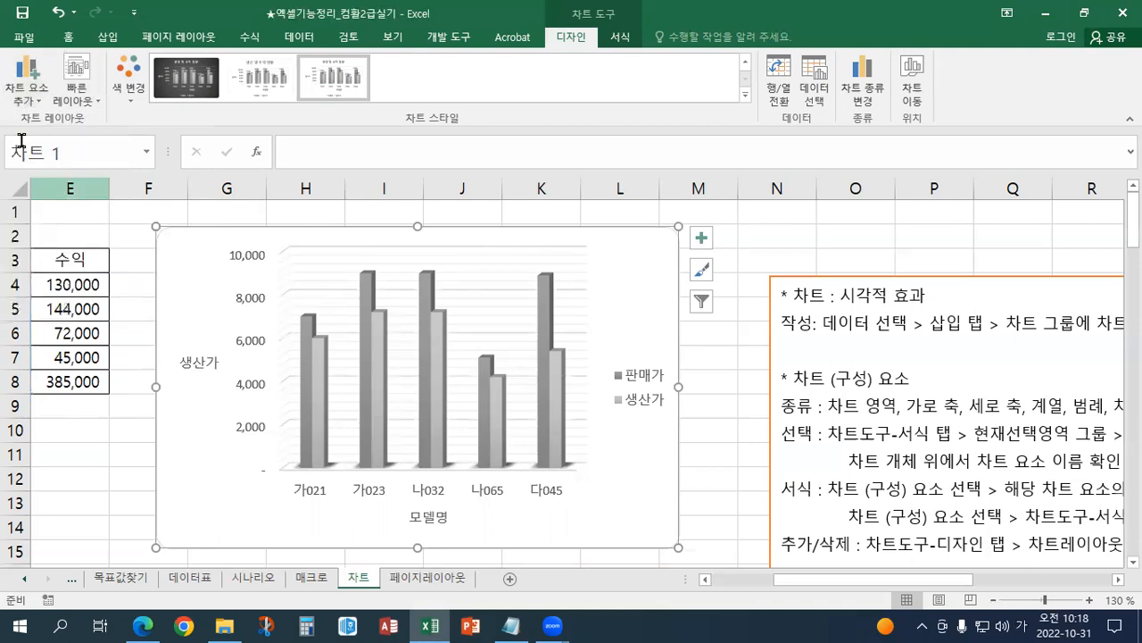
Remove the chart's primary minor horizontal gridlines (기본 보조 가로) and restore them
left_click(28, 89)
mouse_move(62, 239)
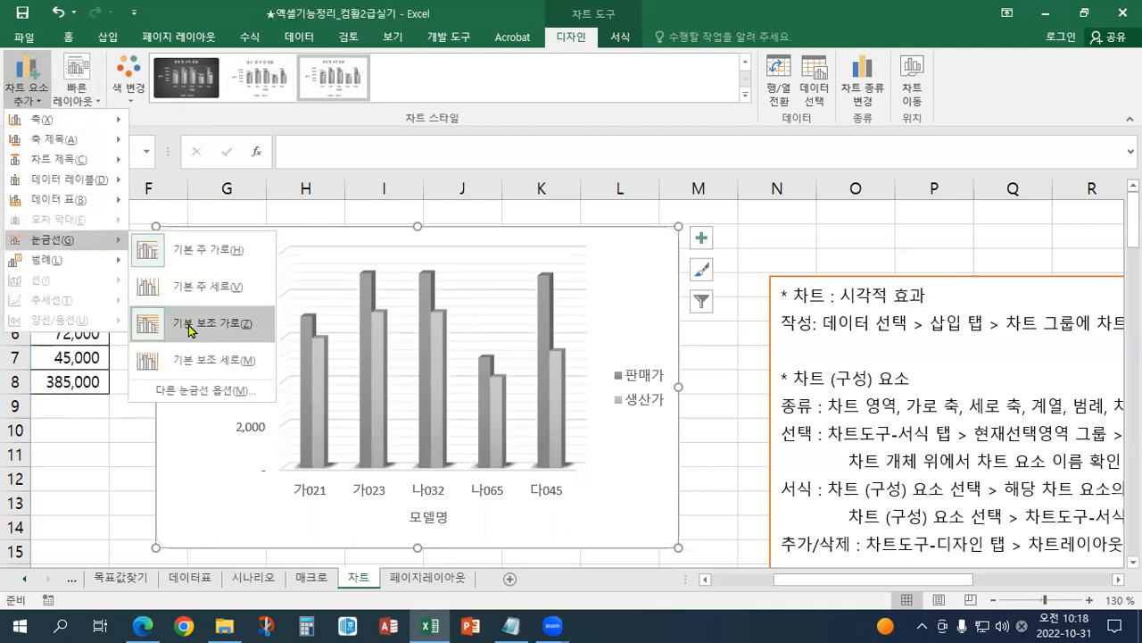
left_click(190, 331)
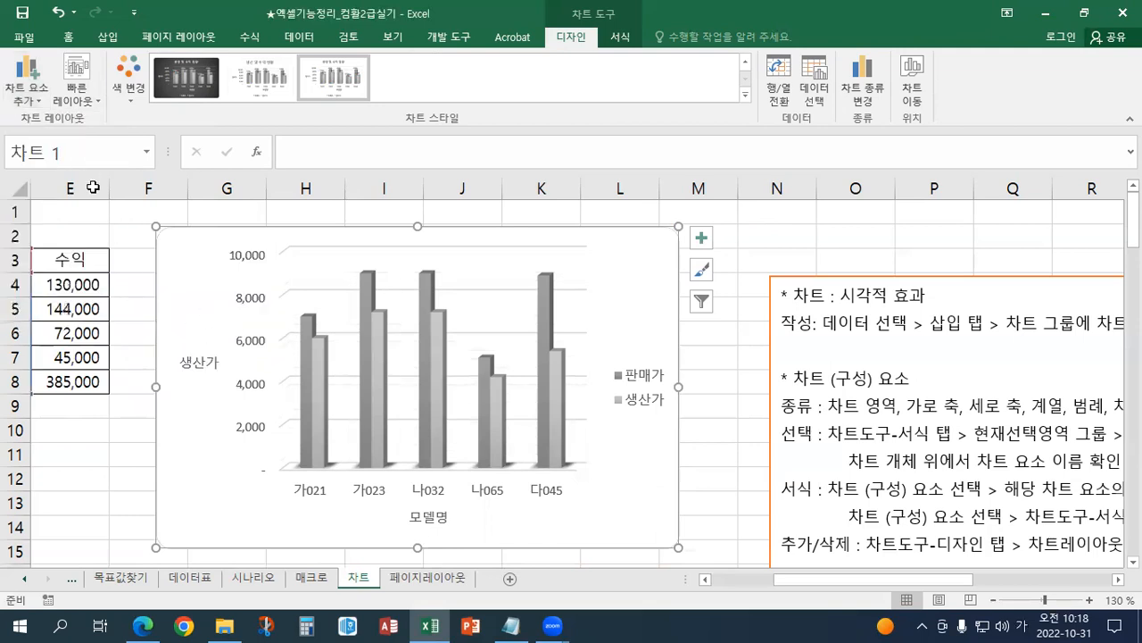
left_click(28, 89)
mouse_move(59, 240)
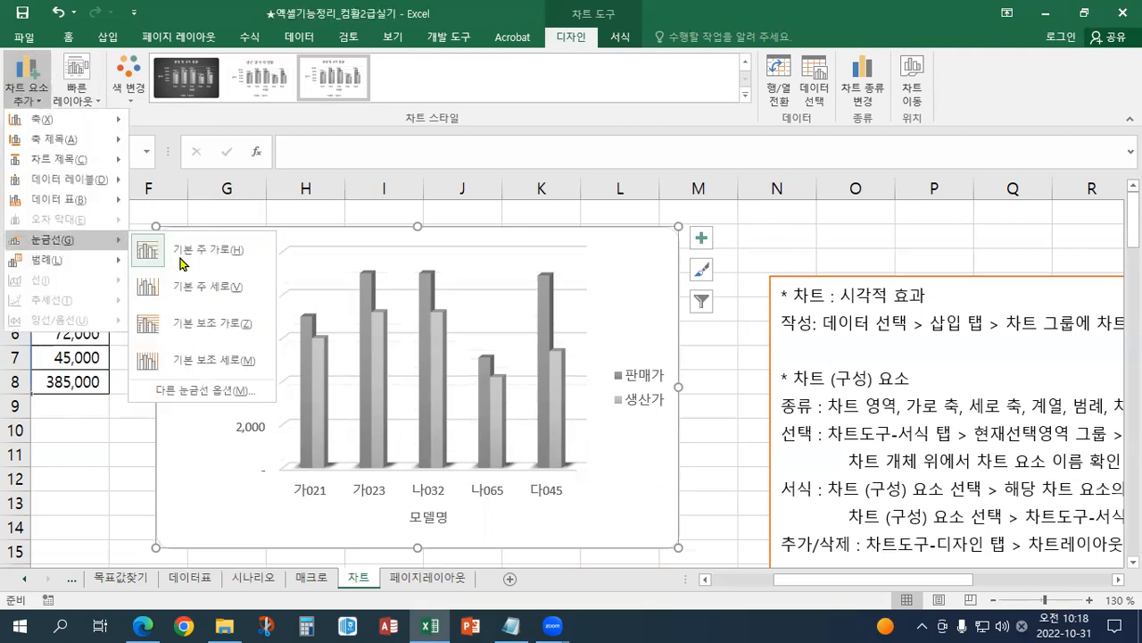
left_click(183, 326)
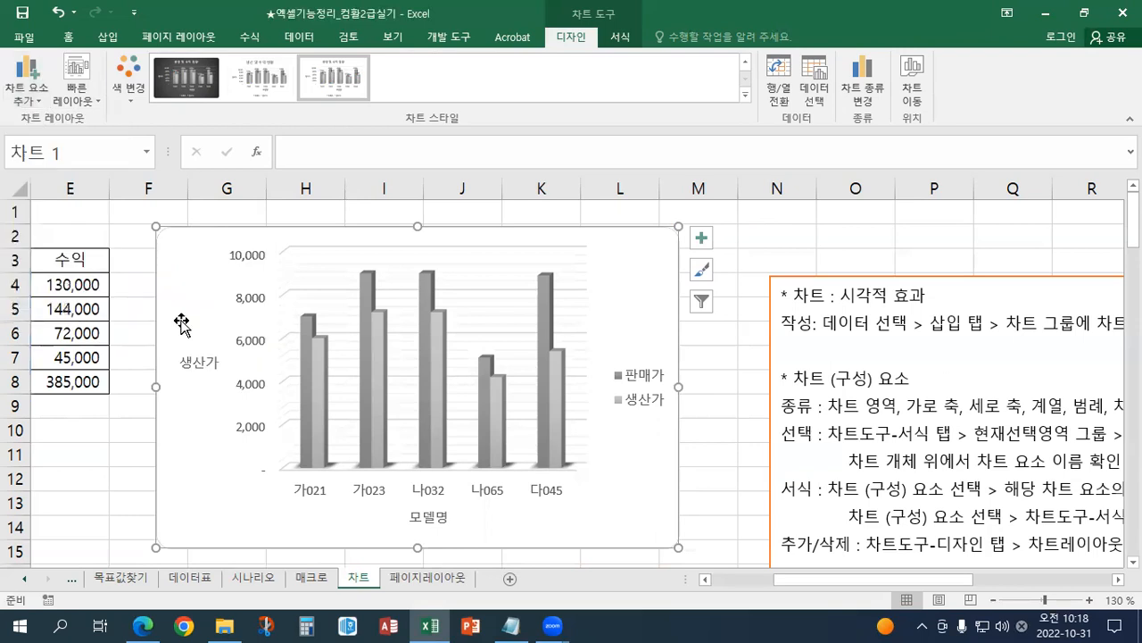
key("alt+Tab")
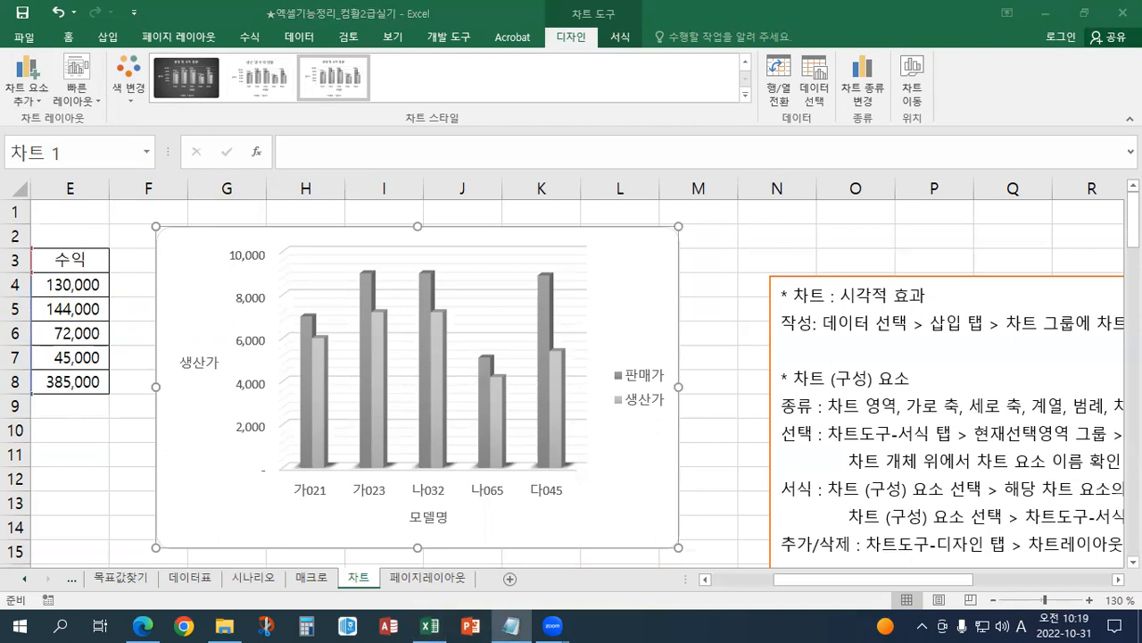
key("alt+Tab")
left_click(127, 211)
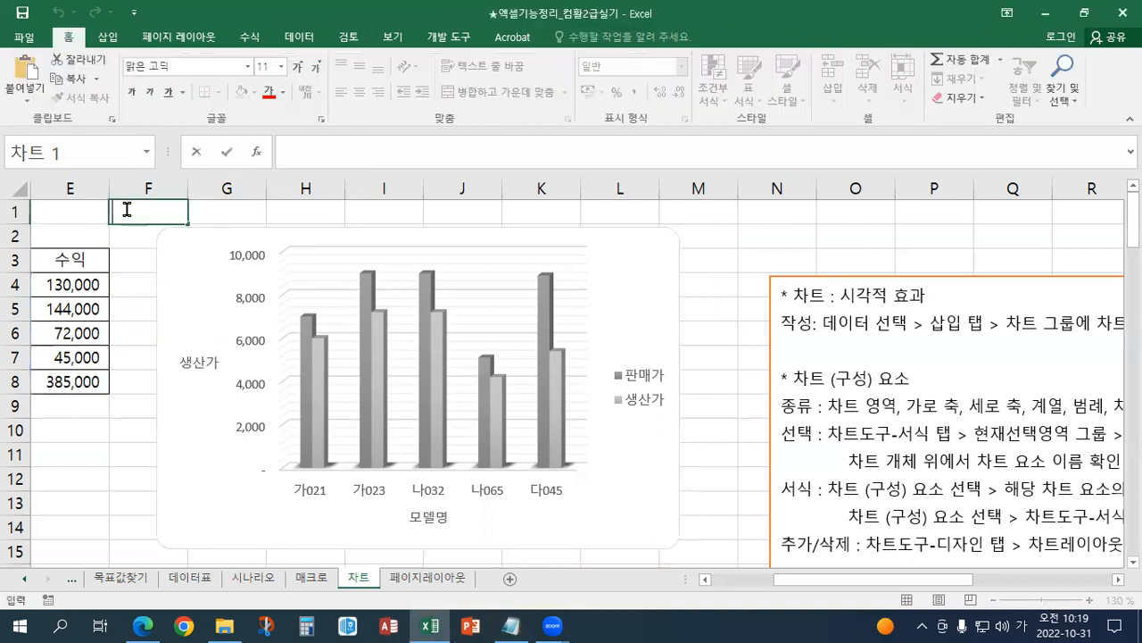
left_click(168, 286)
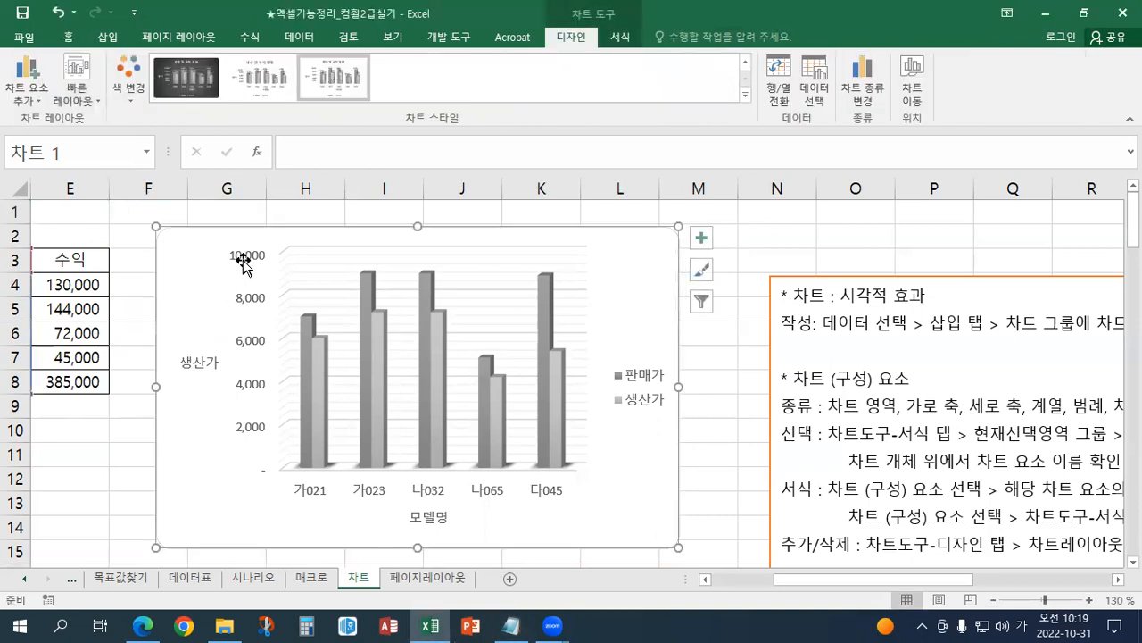
Look through the chart's element, quick layout and colour options and its shape style (도형 스타일) gallery
left_click(24, 103)
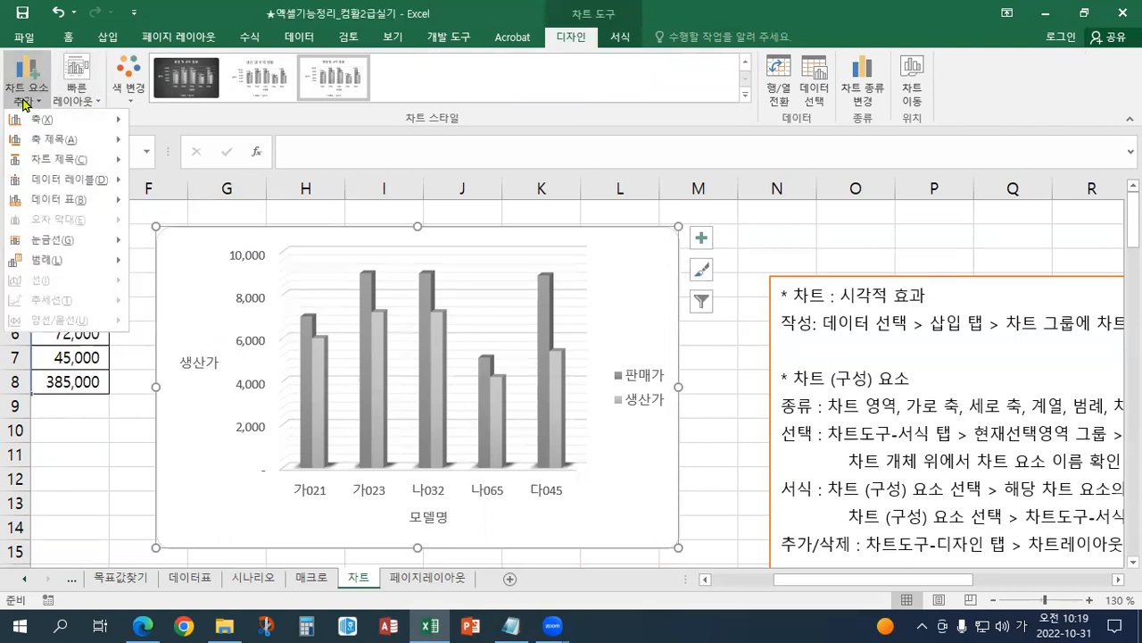
left_click(24, 104)
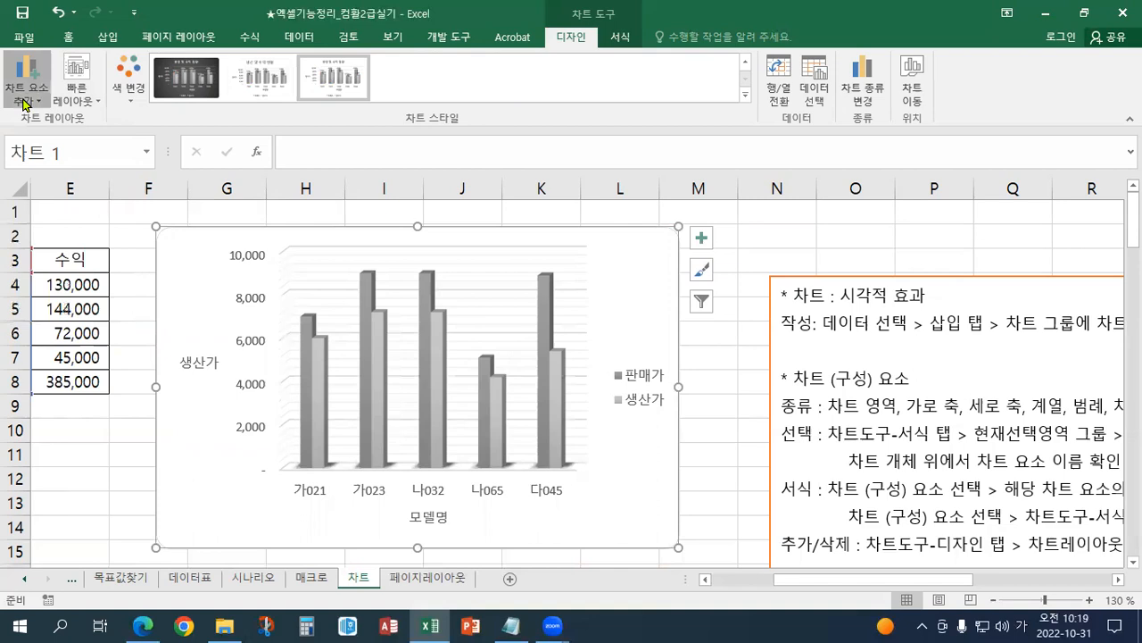
left_click(60, 104)
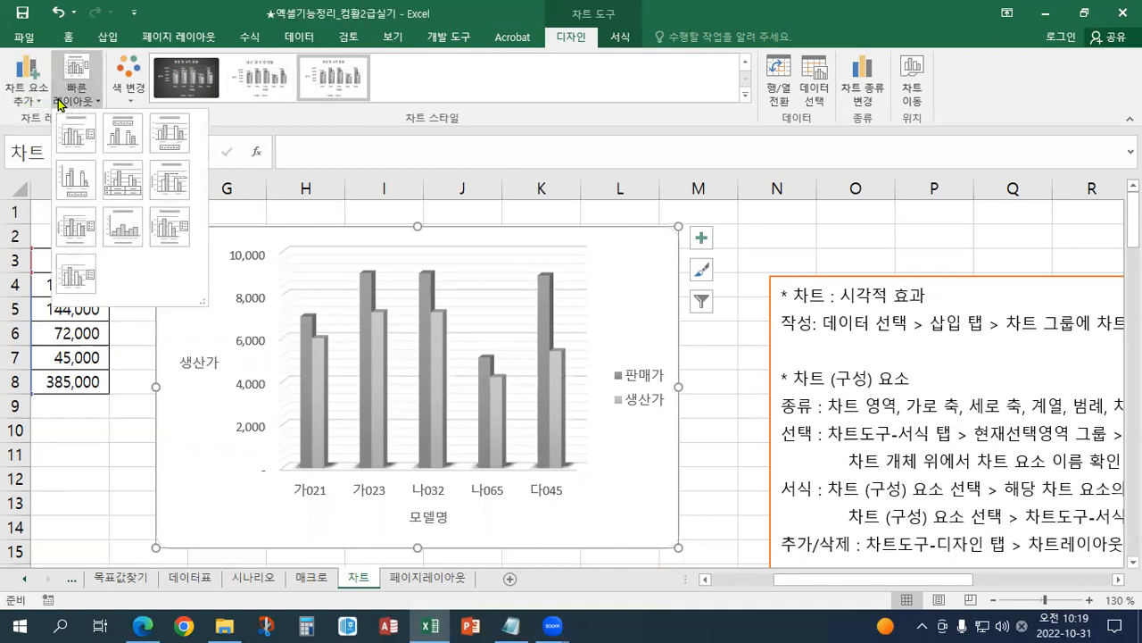
left_click(59, 104)
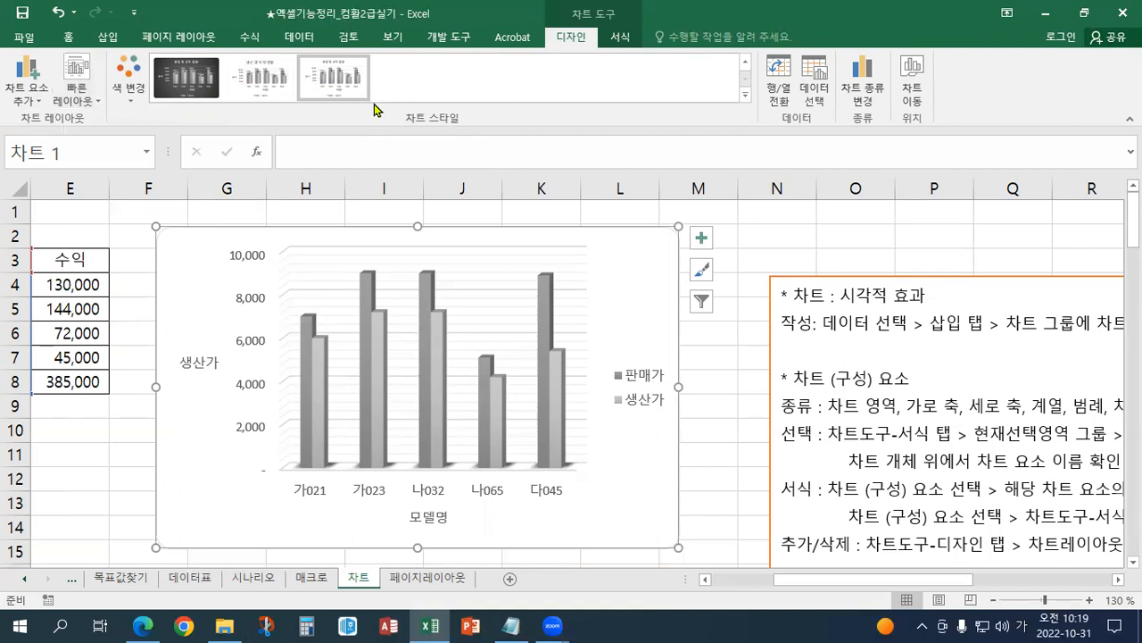
left_click(132, 100)
left_click(132, 100)
left_click(621, 39)
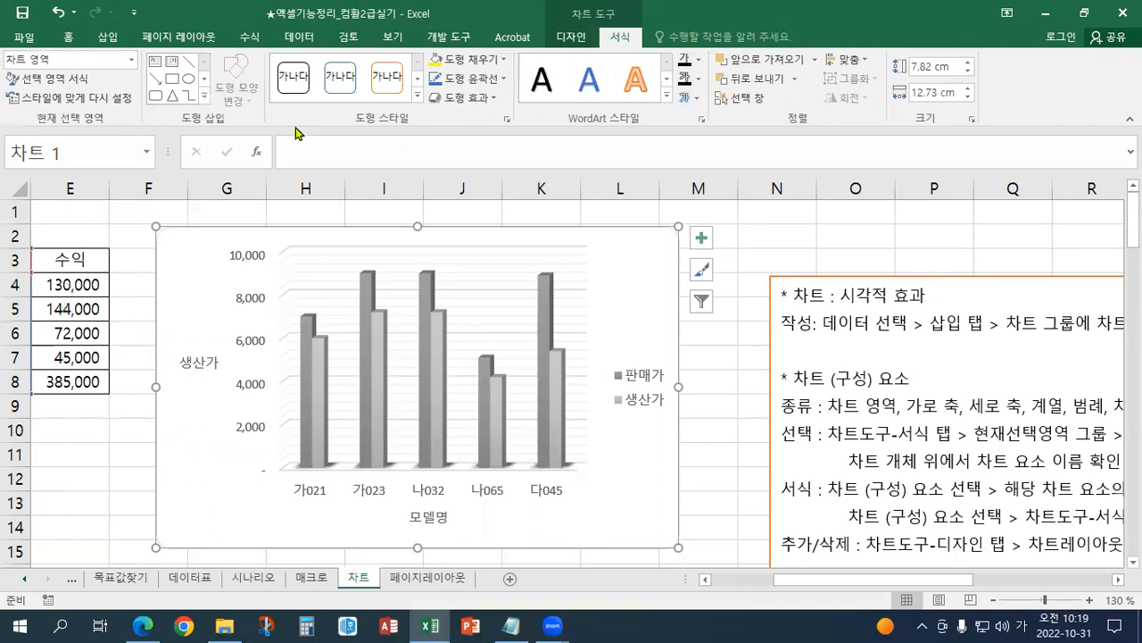
left_click(416, 95)
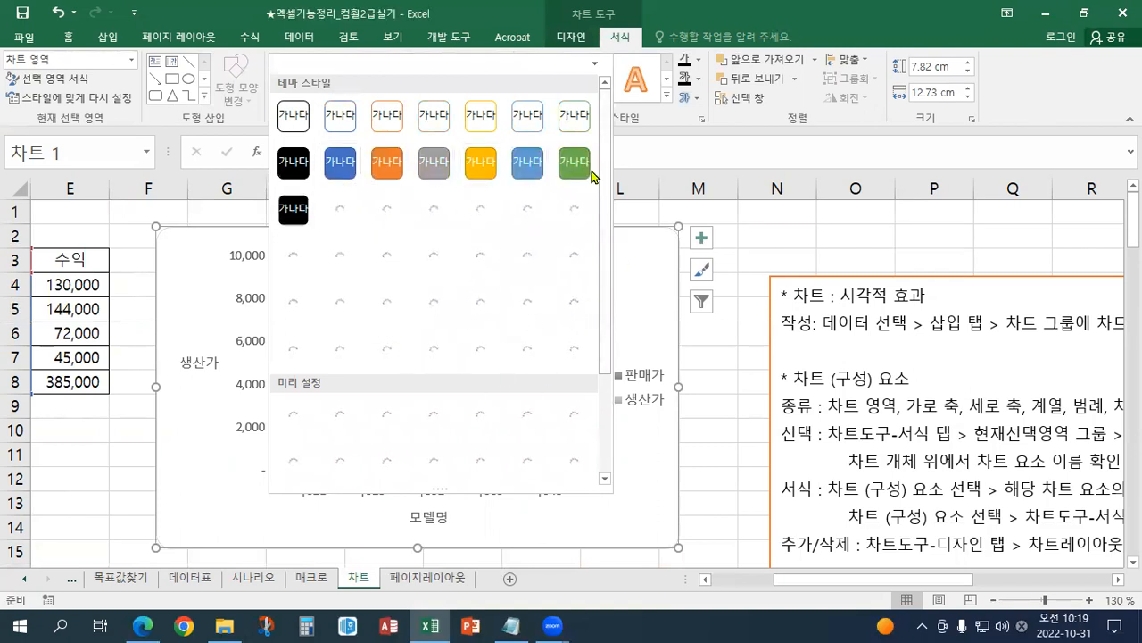
left_click(636, 41)
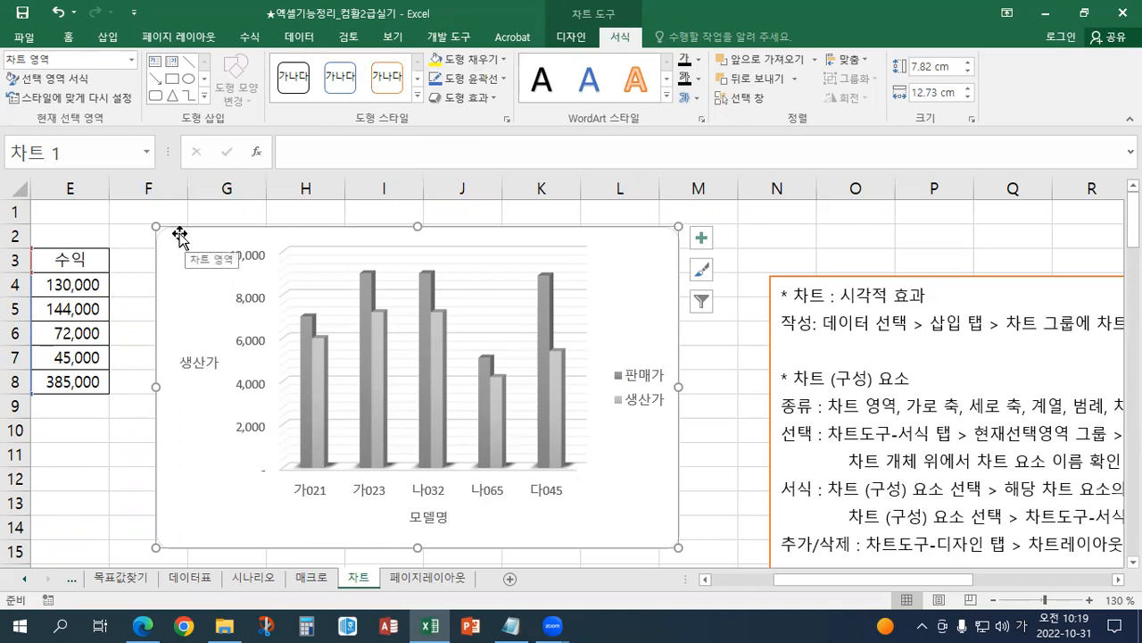
Examine the axis options (축 옵션) of the chart's vertical value axis, then close the axis formatting
left_click(250, 308)
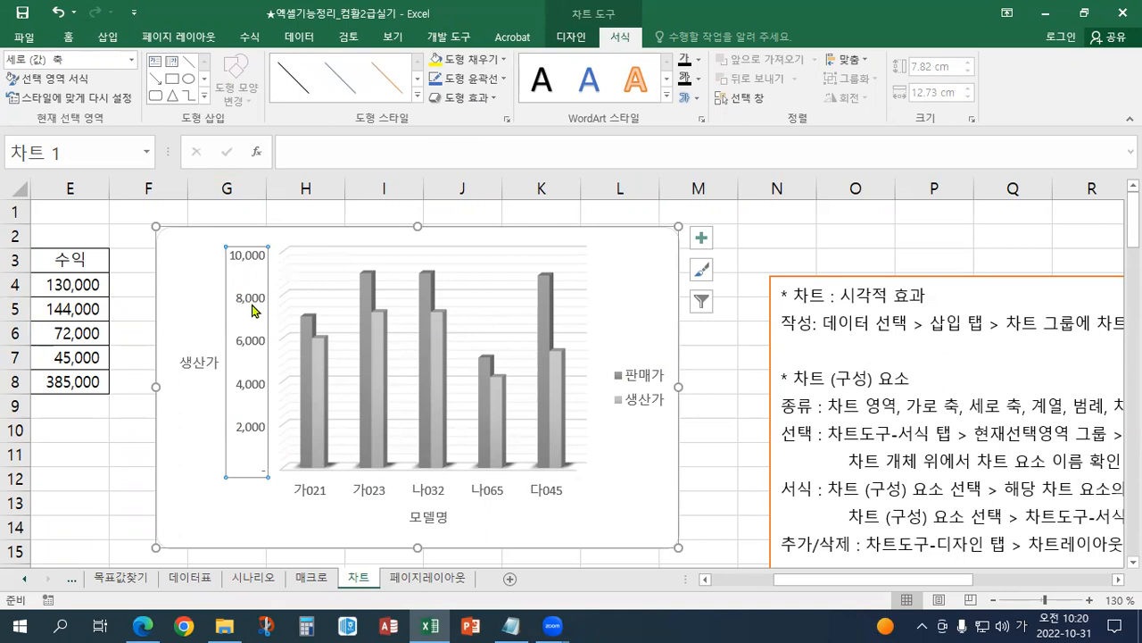
right_click(241, 300)
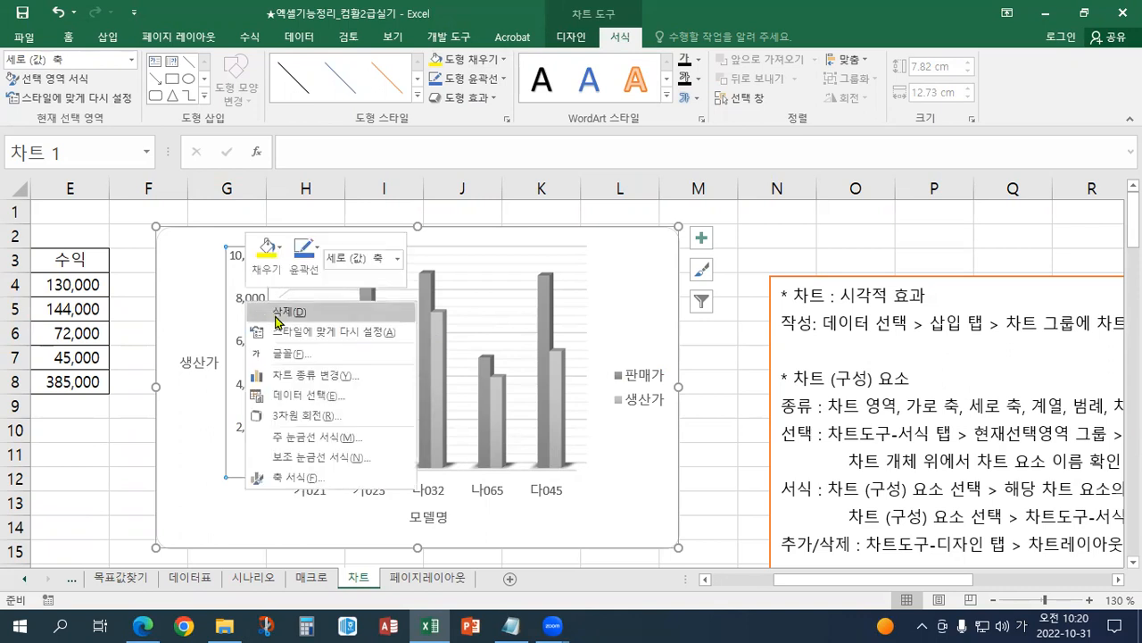
left_click(297, 480)
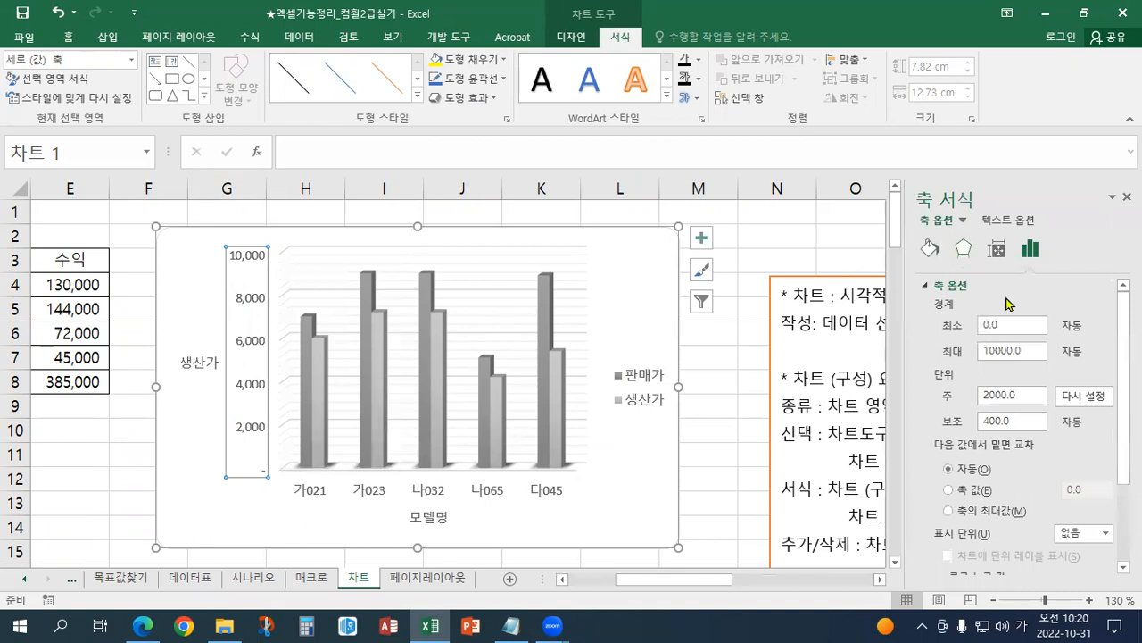
scroll(1059, 406, "down", 3)
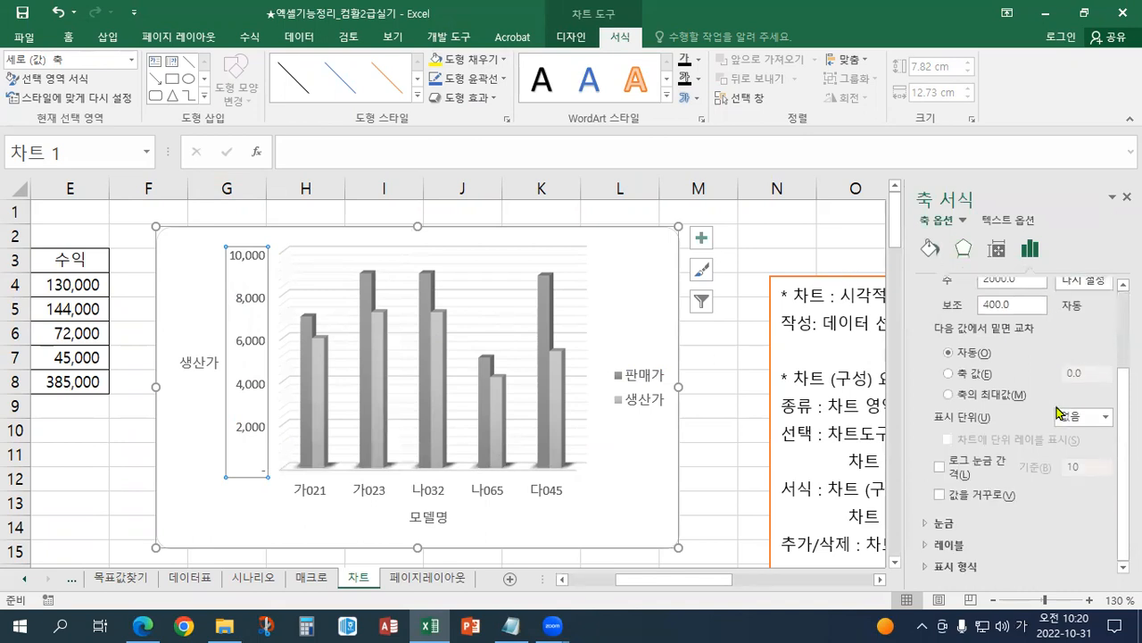
scroll(1059, 412, "up", 1)
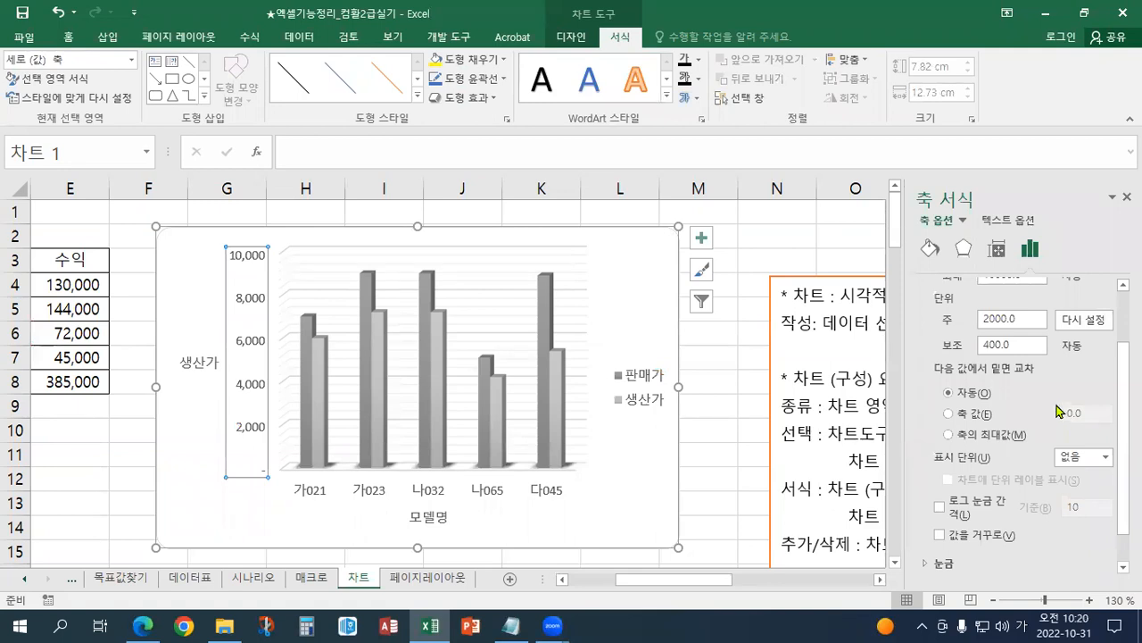
scroll(1062, 414, "up", 2)
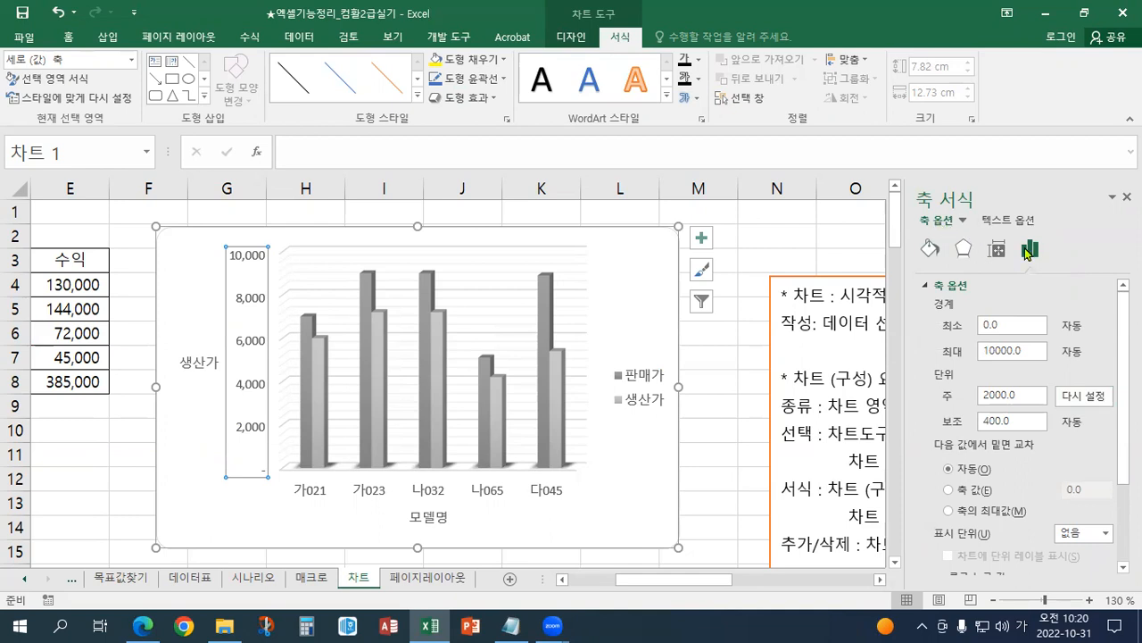
left_click(968, 288)
left_click(973, 287)
left_click(1127, 196)
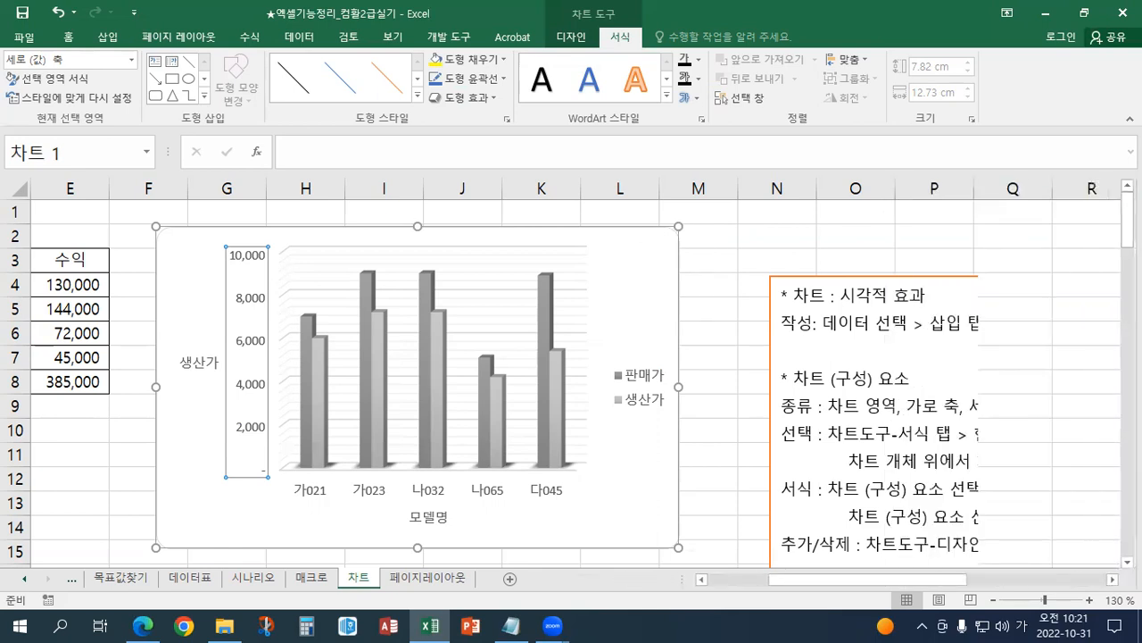
Deselect the chart and open the workbook's file information (정보)
left_click(722, 211)
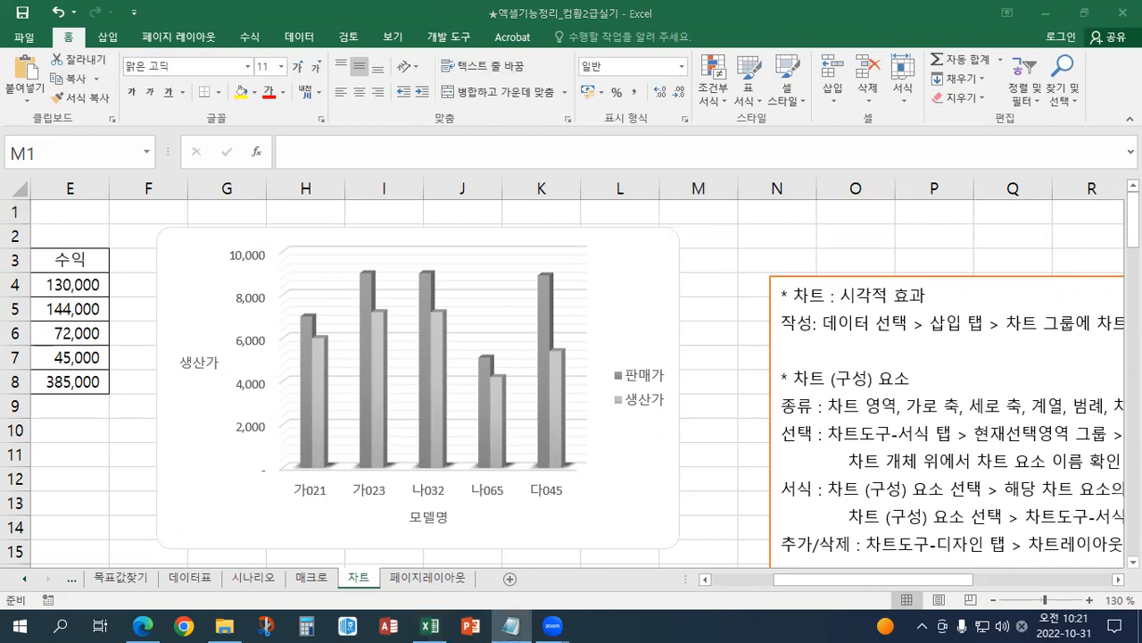
left_click(43, 44)
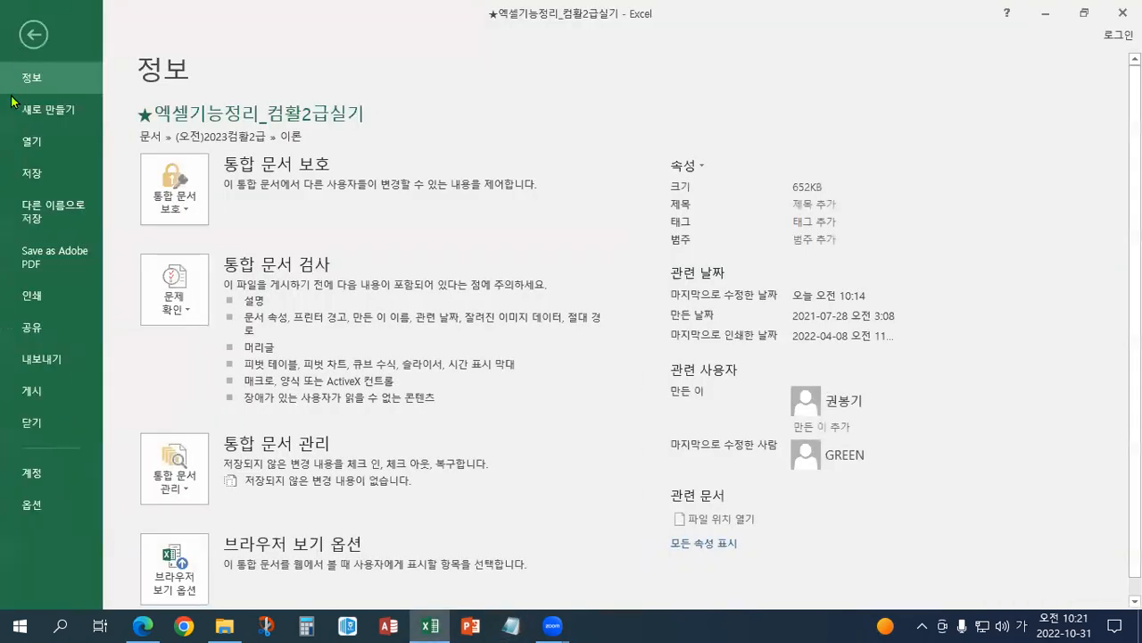
Open the workbook 기타작업-2 from the 이론 folder and enable editing
left_click(26, 143)
left_click(207, 312)
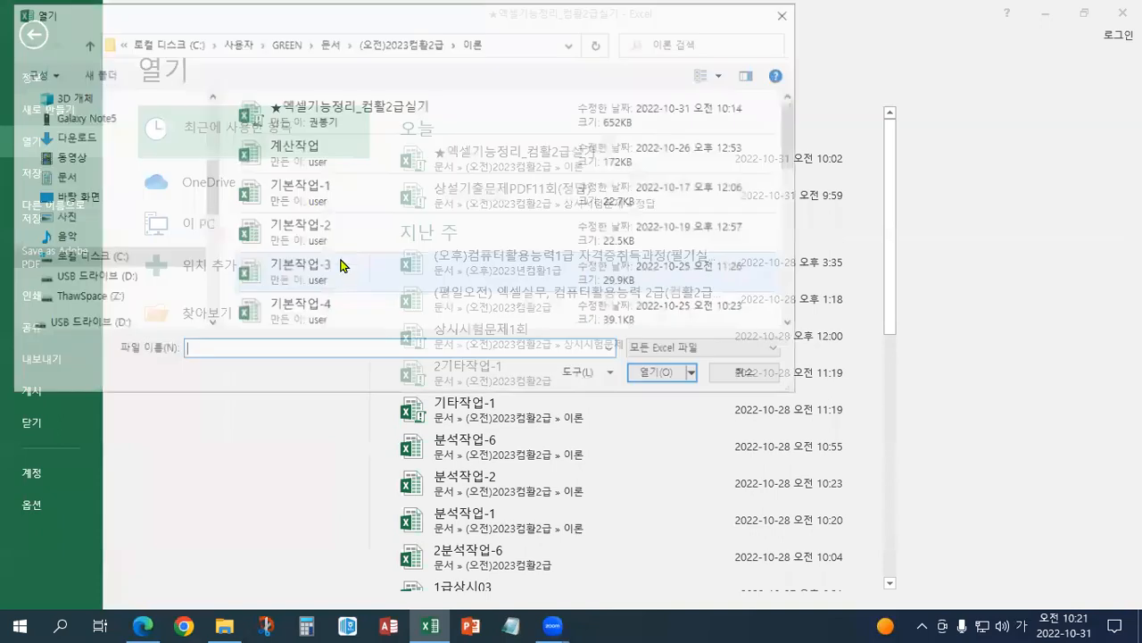
left_click(326, 165)
scroll(326, 166, "down", 5)
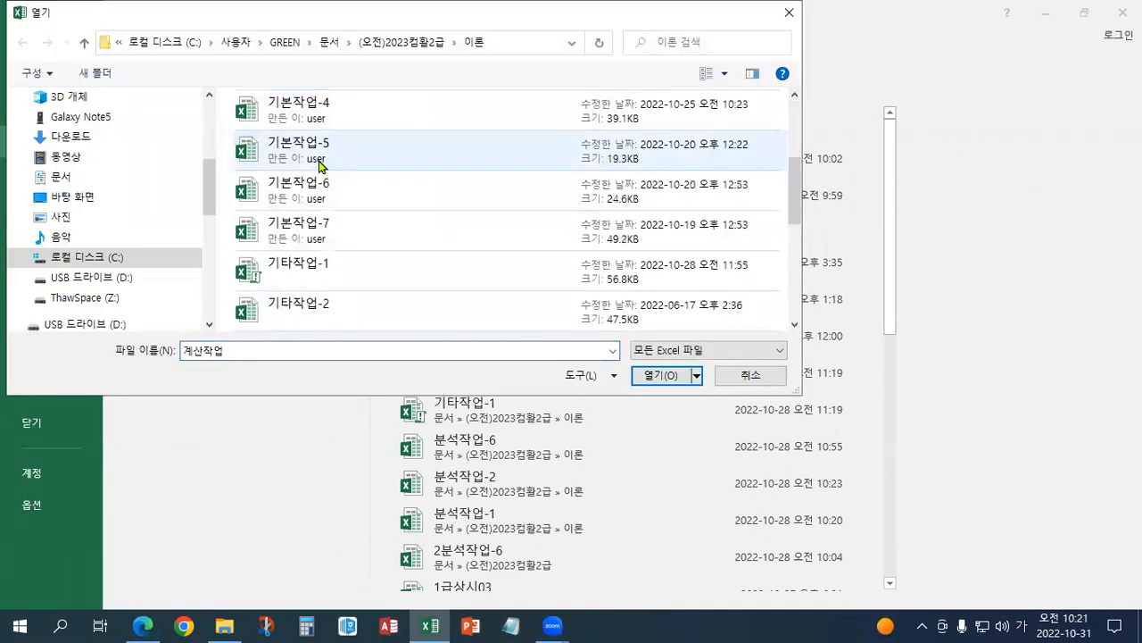
left_click(324, 209)
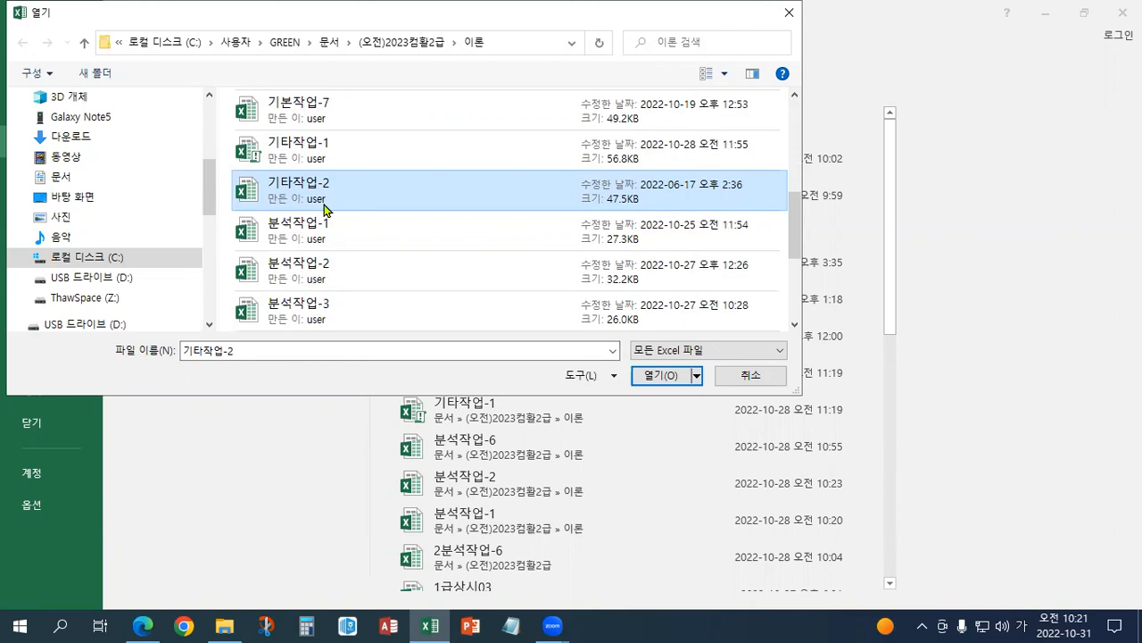
left_click(656, 375)
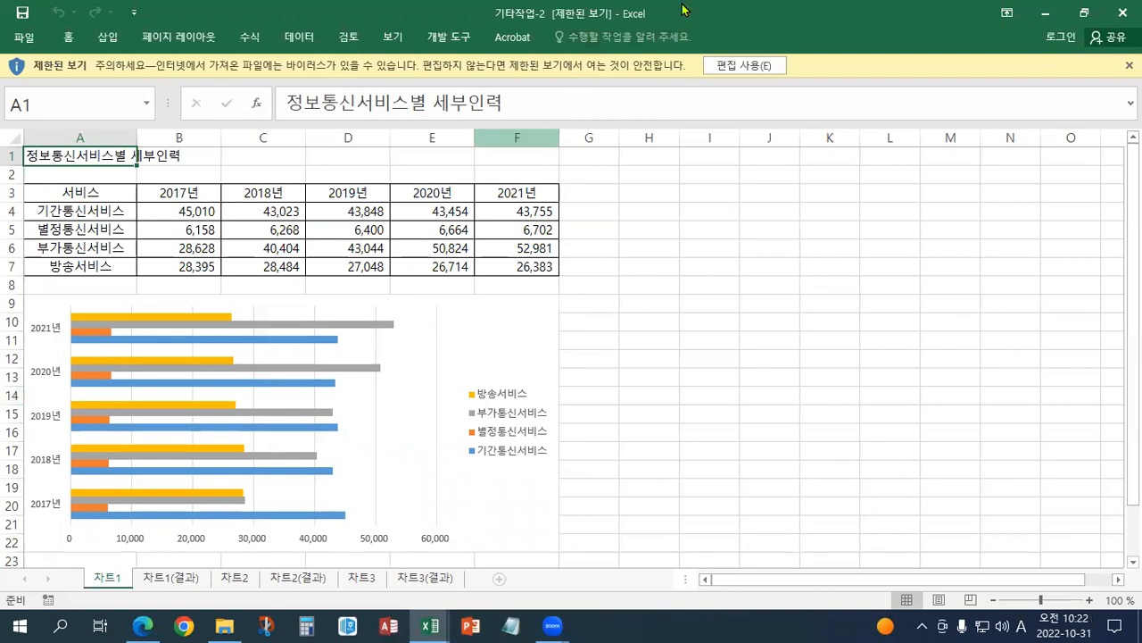
left_click(739, 68)
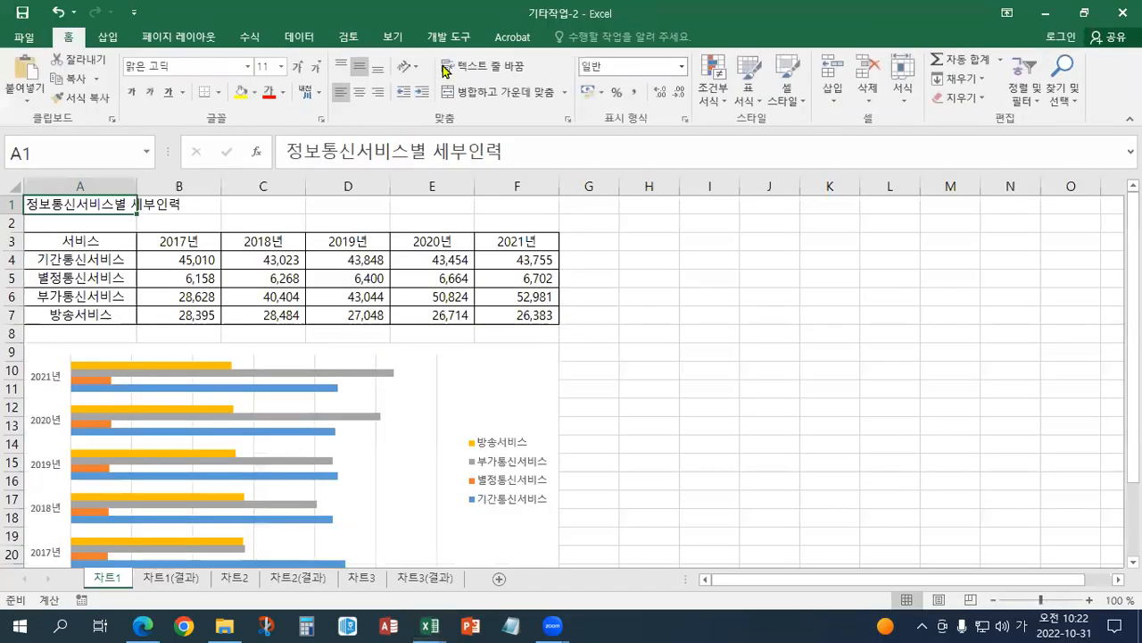
Enter the note 교재197페이지 in cell A8 below the service table
left_click(74, 332)
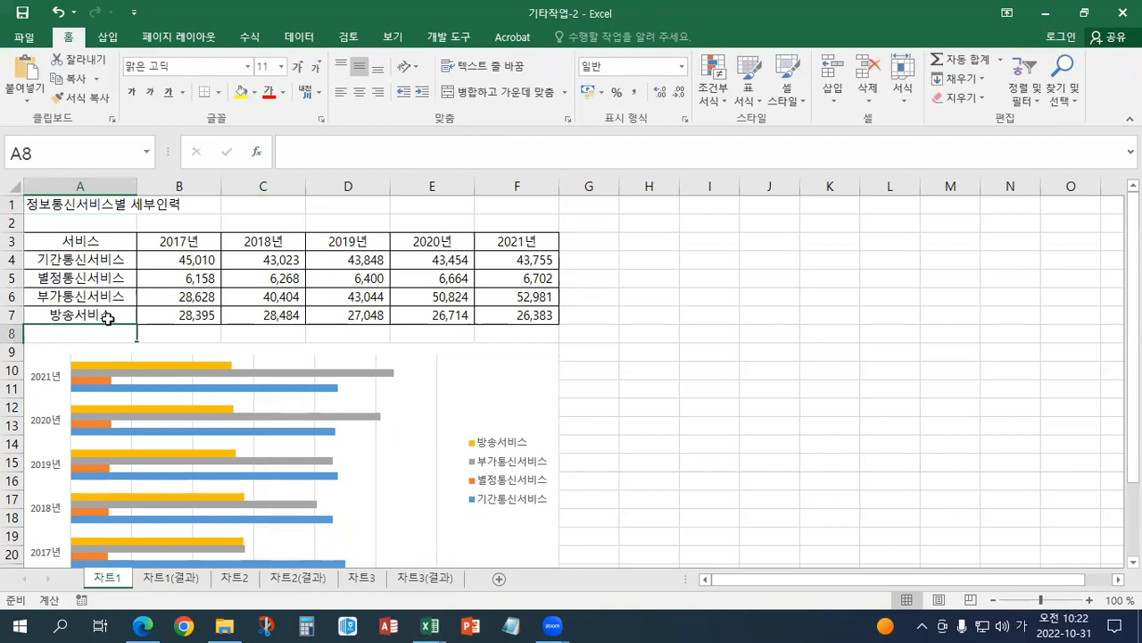
type("교재")
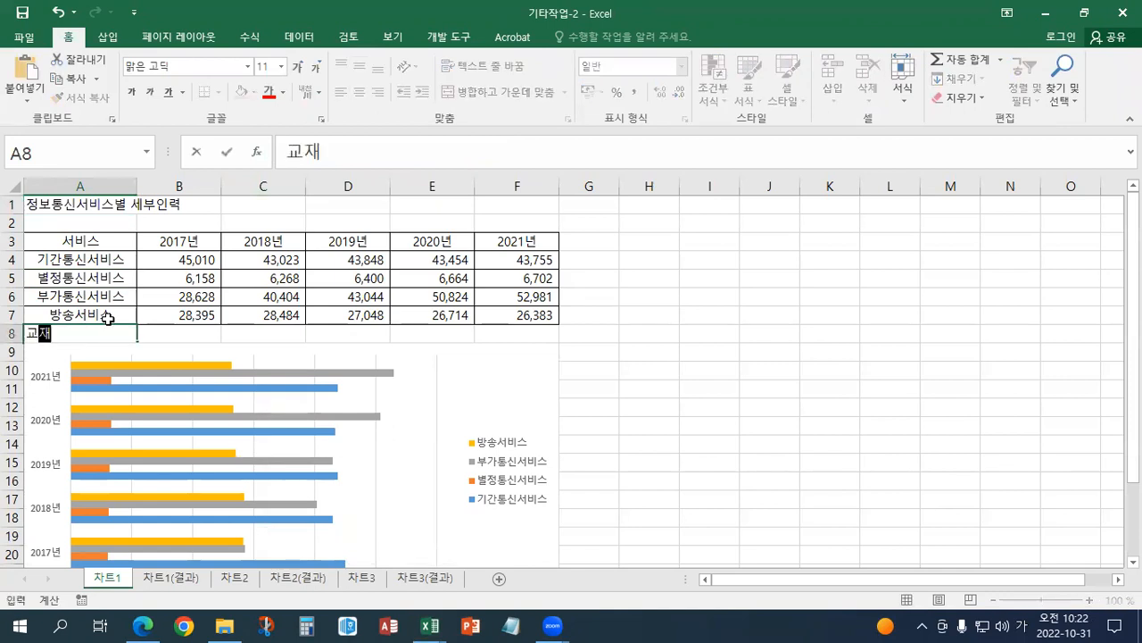
type("197페이지")
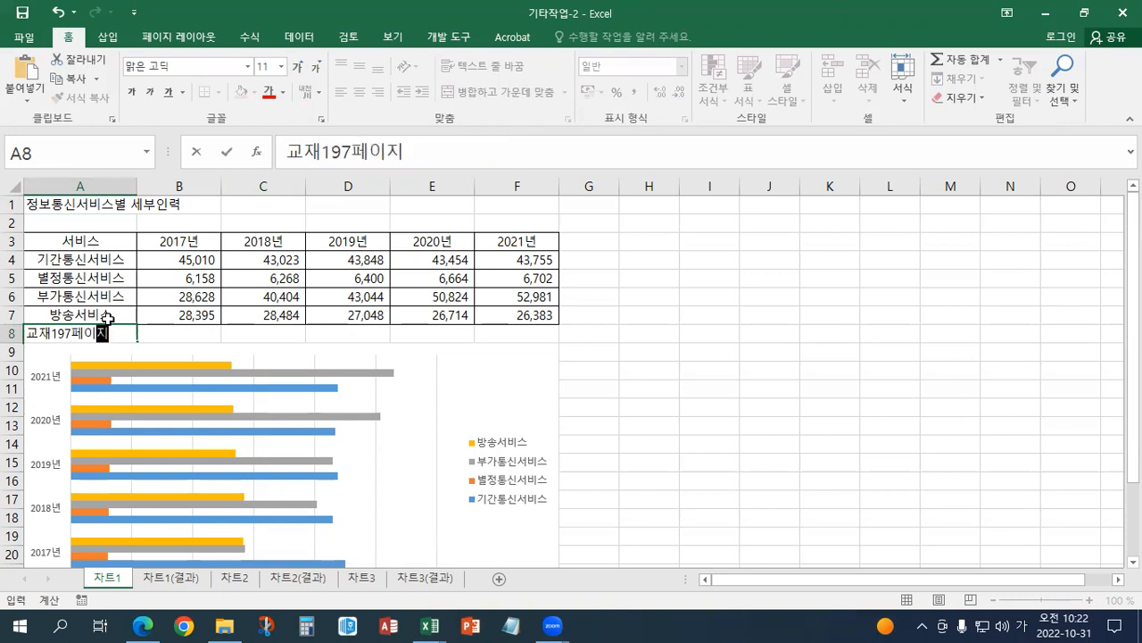
key("Return")
Clear the cell formatting from the 교재197페이지 note in A8 while keeping its text
left_click(108, 332)
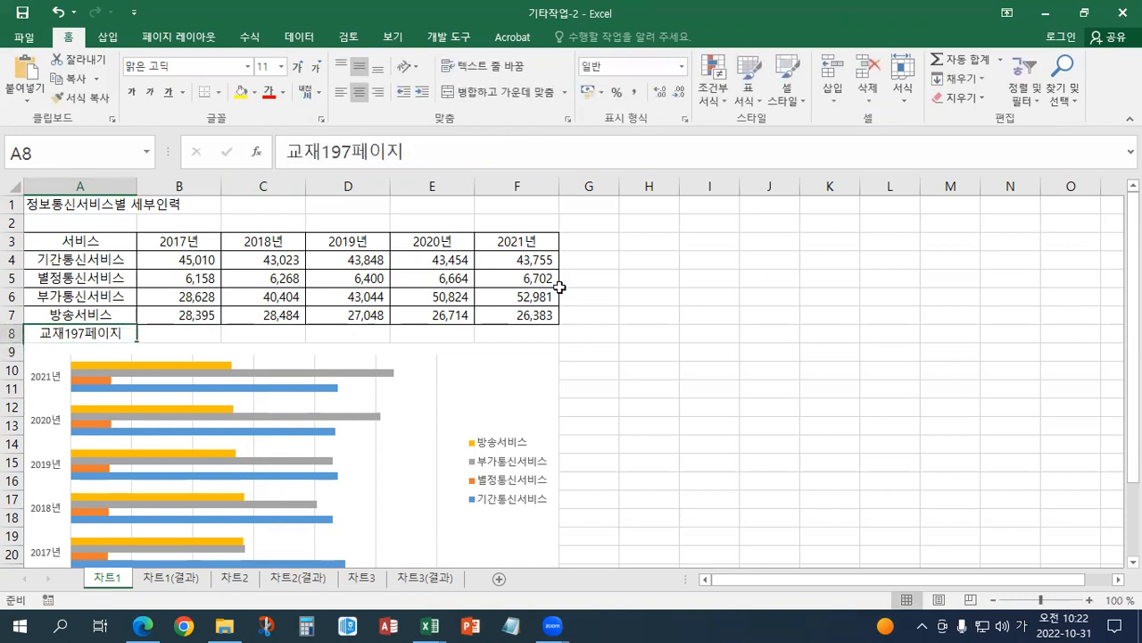
left_click(965, 98)
left_click(969, 139)
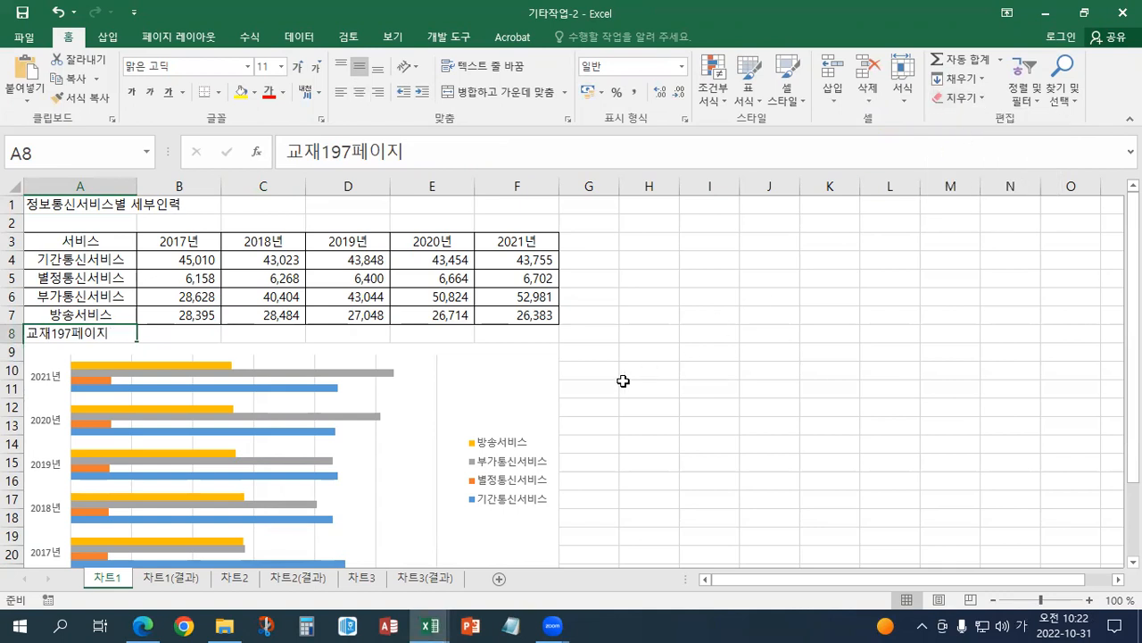
left_click(595, 332)
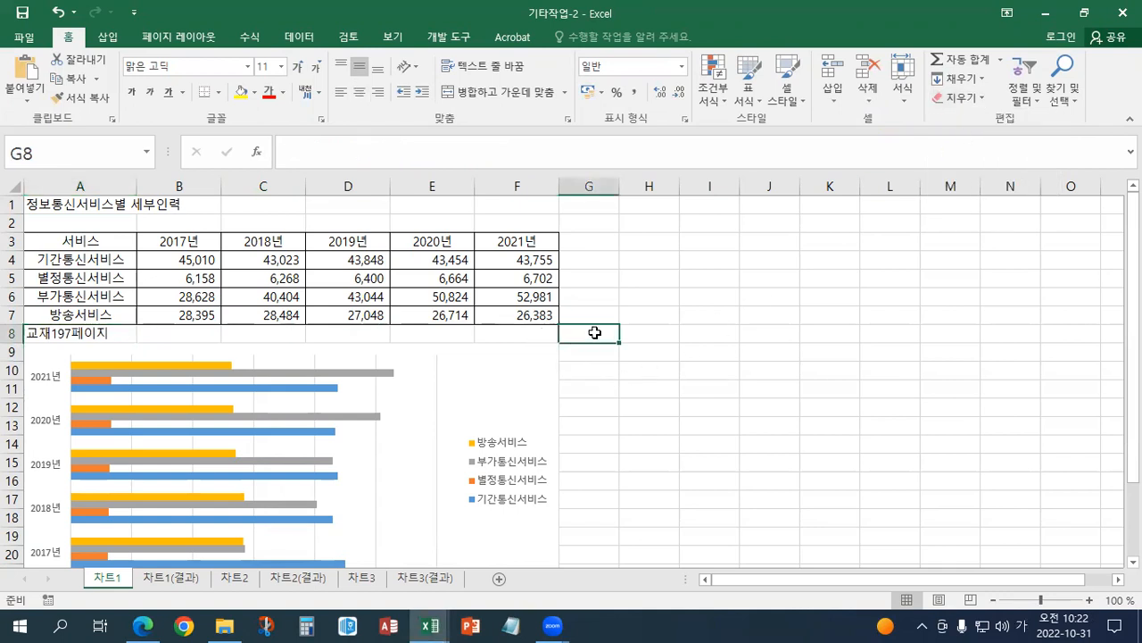
Set the font colour of the note in A8 to red
scroll(594, 332, "down", 2)
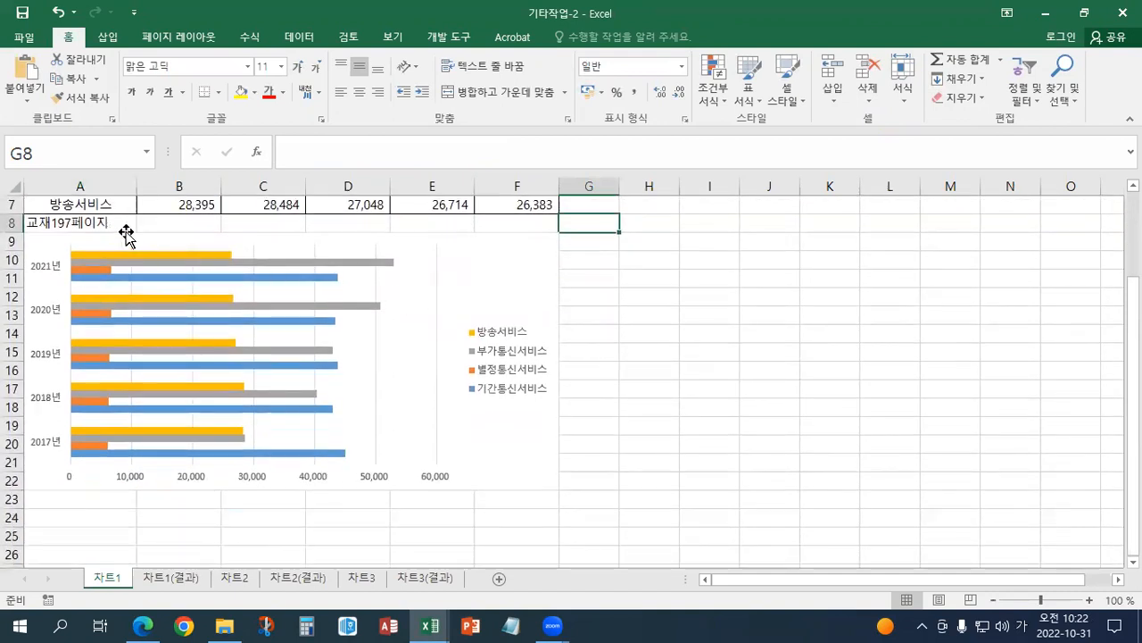
left_click(125, 225)
left_click(267, 91)
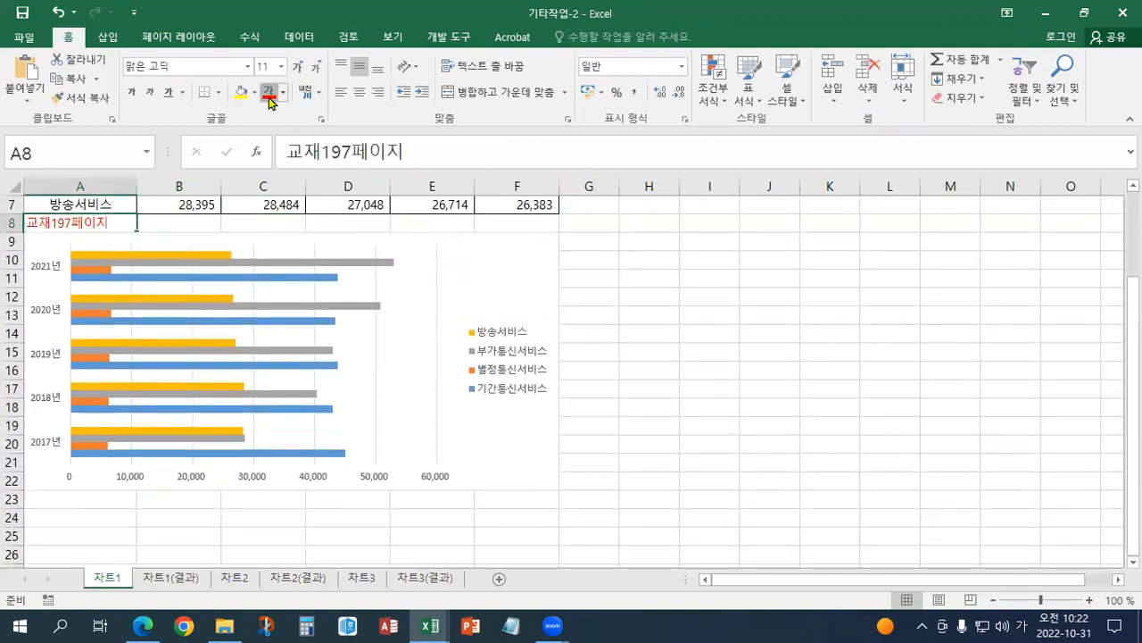
left_click(783, 395)
scroll(790, 395, "up", 1)
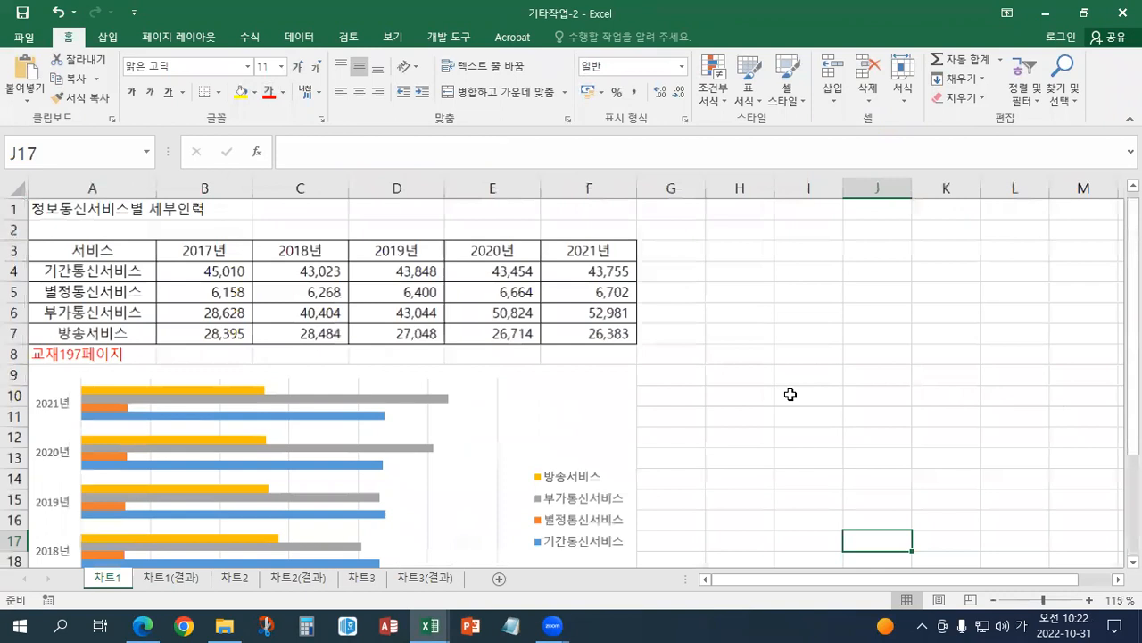
Examine the design and format tools offered for the bar chart on sheet 차트1, including with its legend selected
scroll(790, 394, "down", 2)
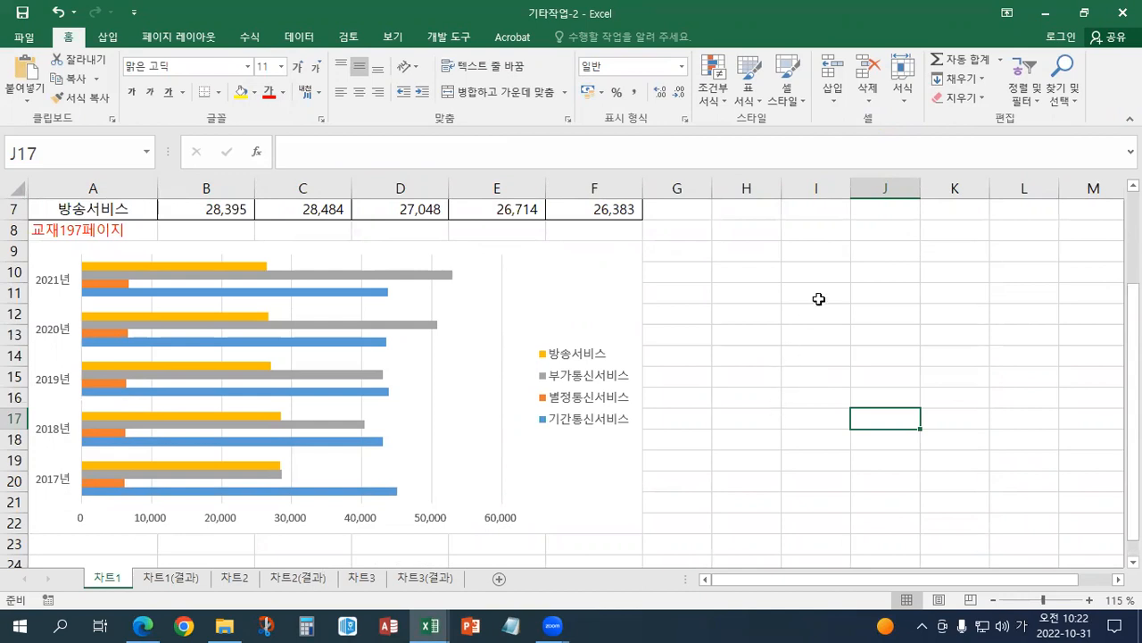
left_click(583, 267)
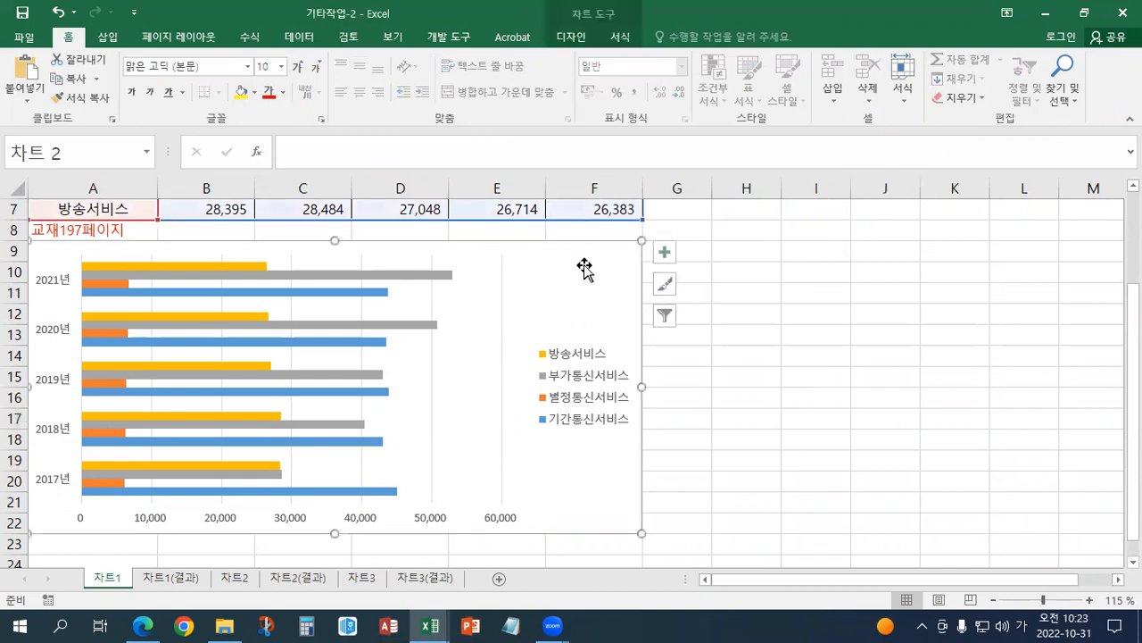
left_click(581, 46)
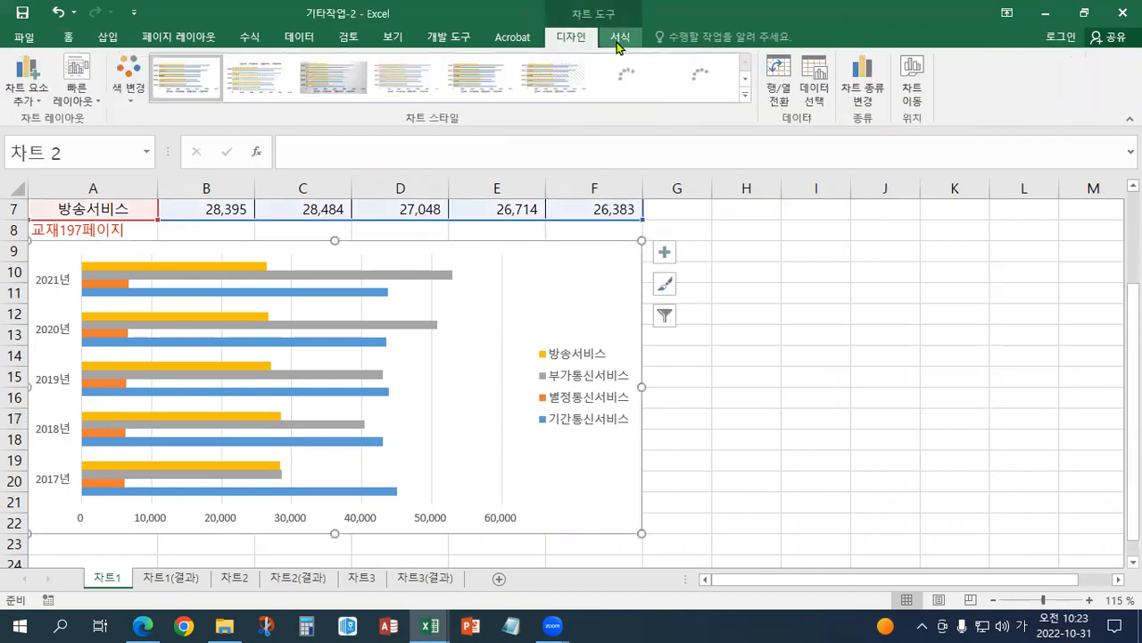
left_click(619, 40)
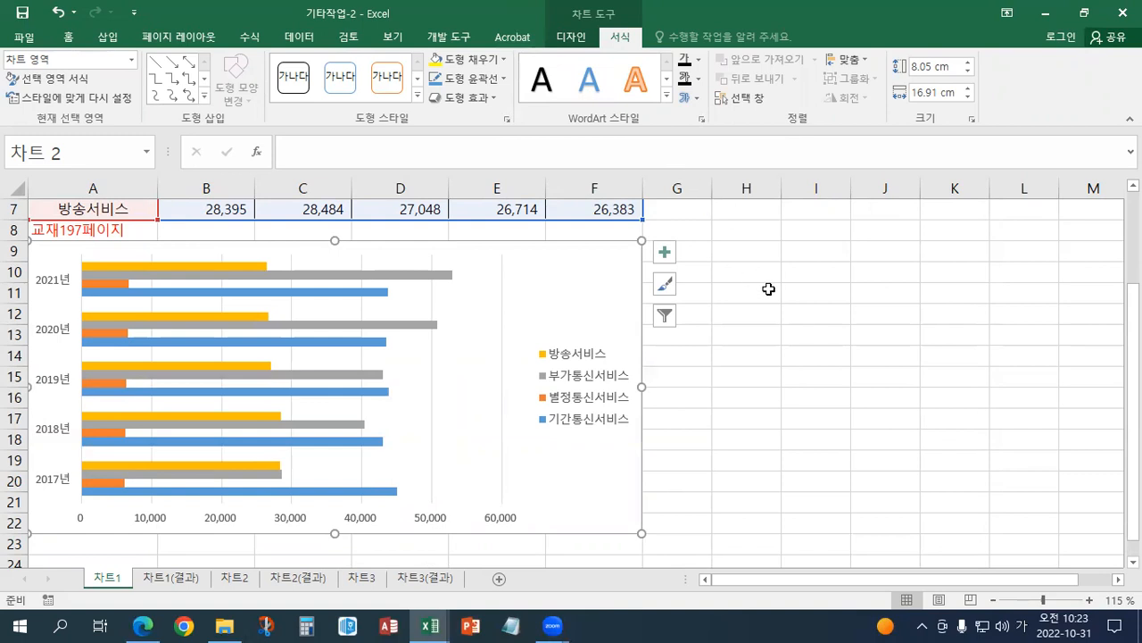
left_click(582, 350)
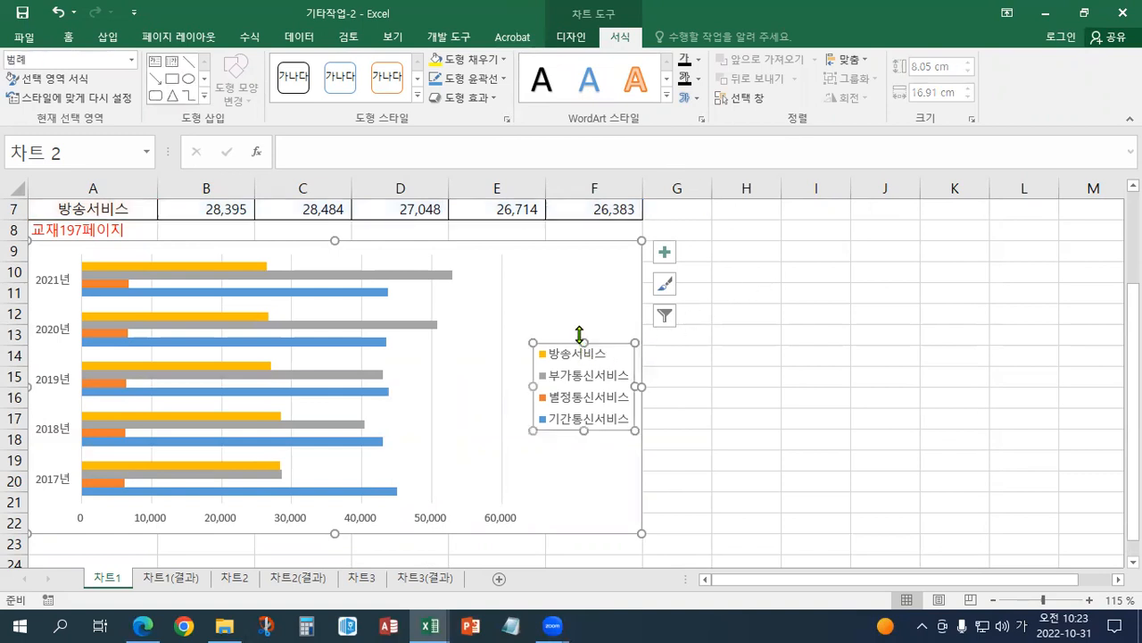
Delete the whole bar chart through its chart area and undo the deletion
left_click(577, 304)
key("Delete")
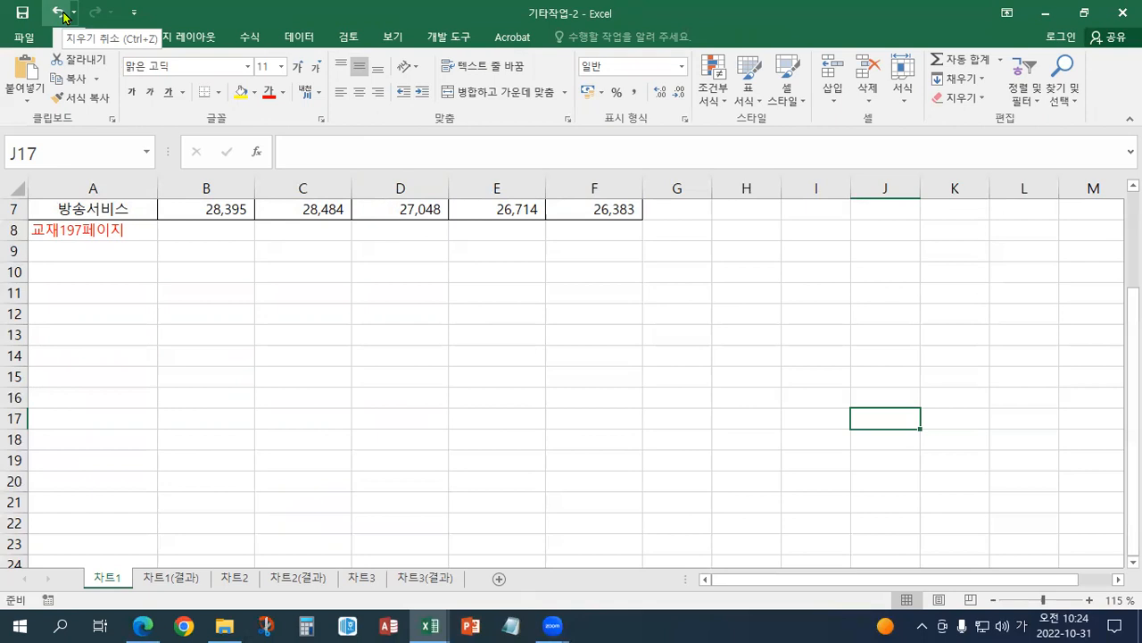
left_click(57, 12)
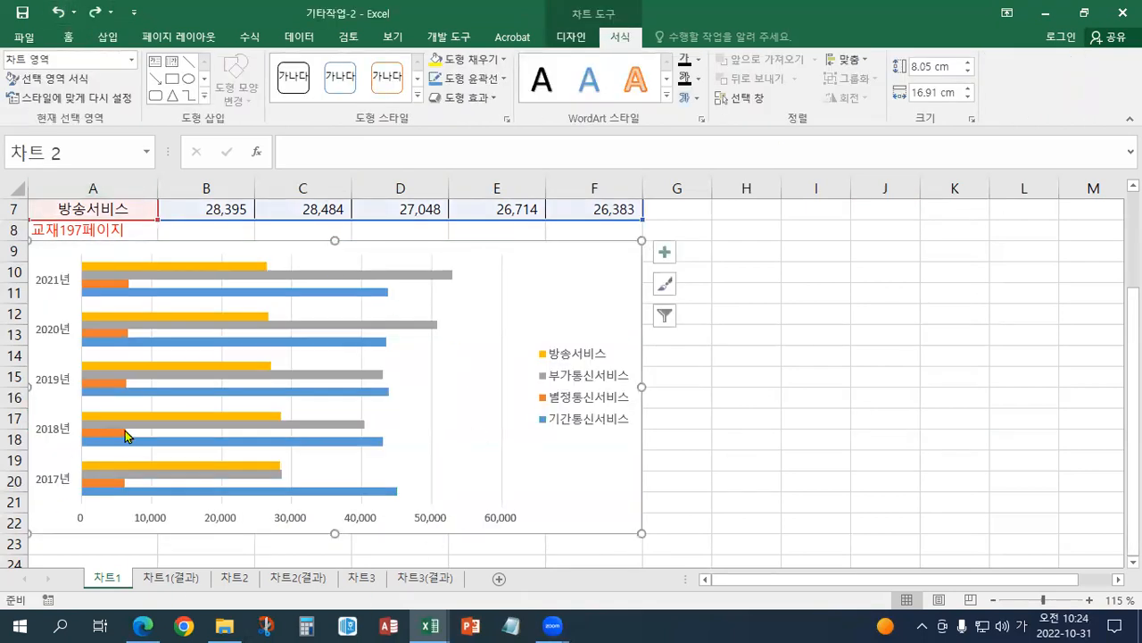
Select the 별정통신서비스 series from the chart's element list, delete it, and undo the deletion
left_click(106, 37)
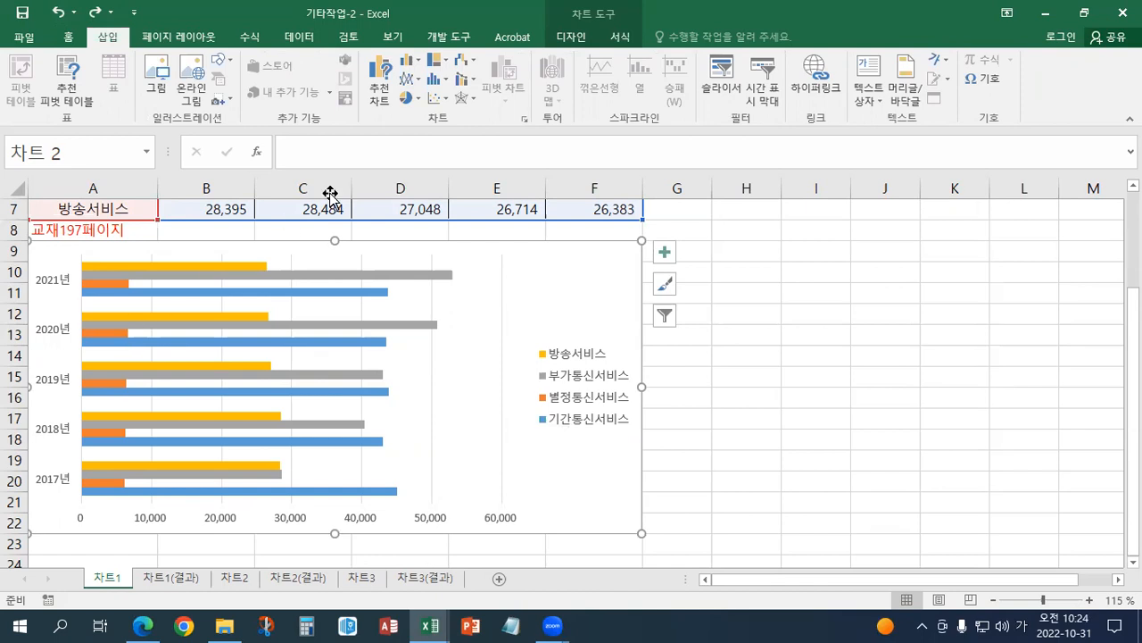
left_click(628, 37)
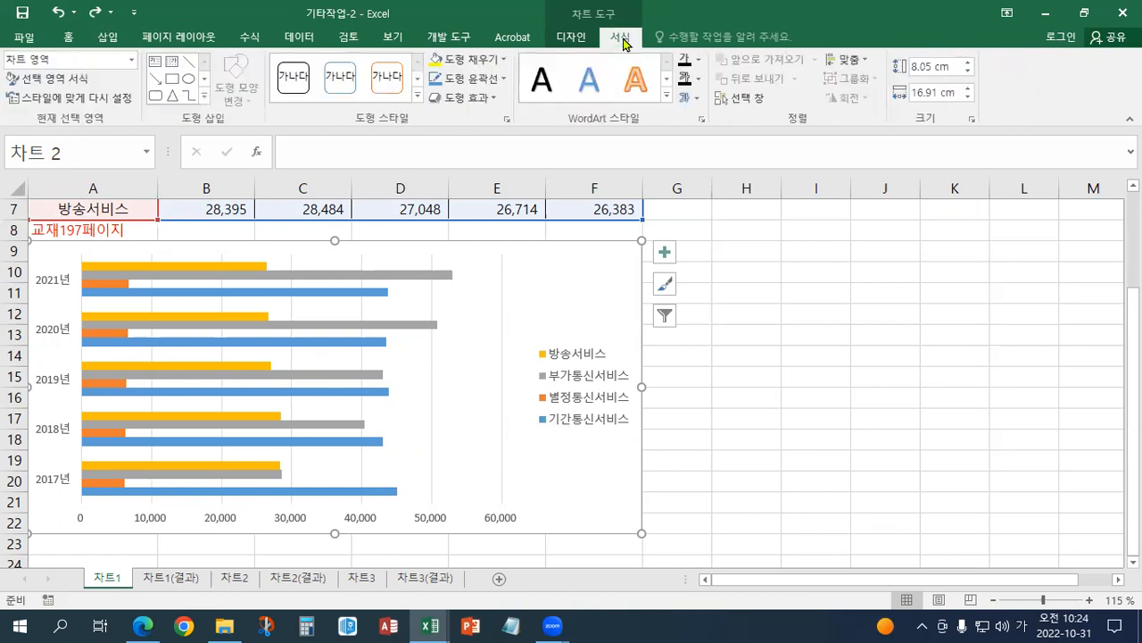
left_click(131, 60)
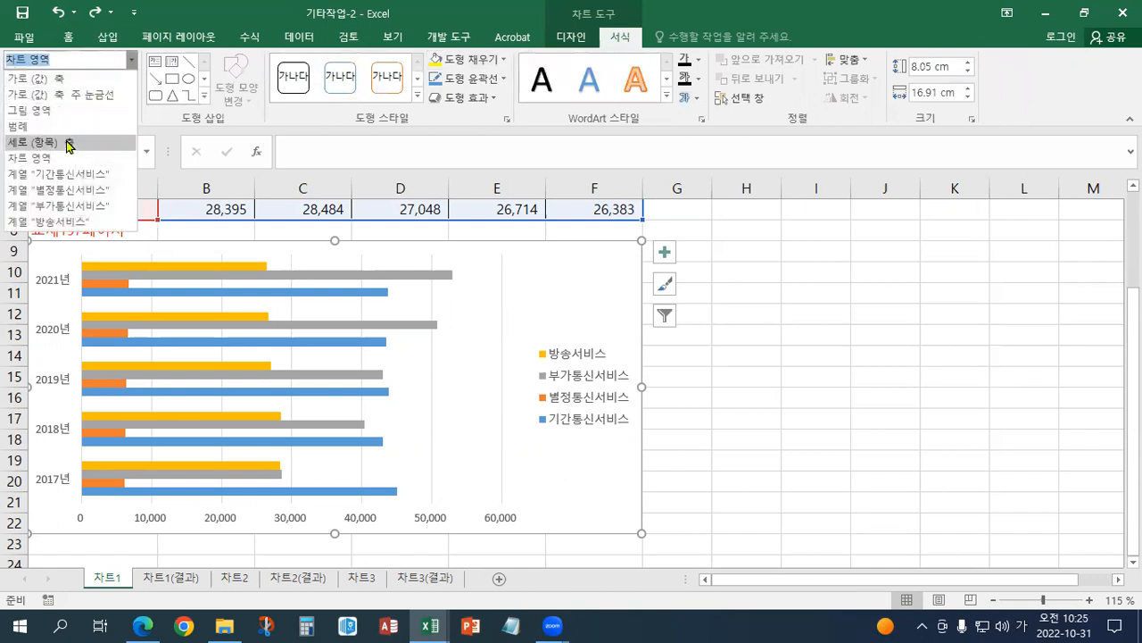
left_click(45, 193)
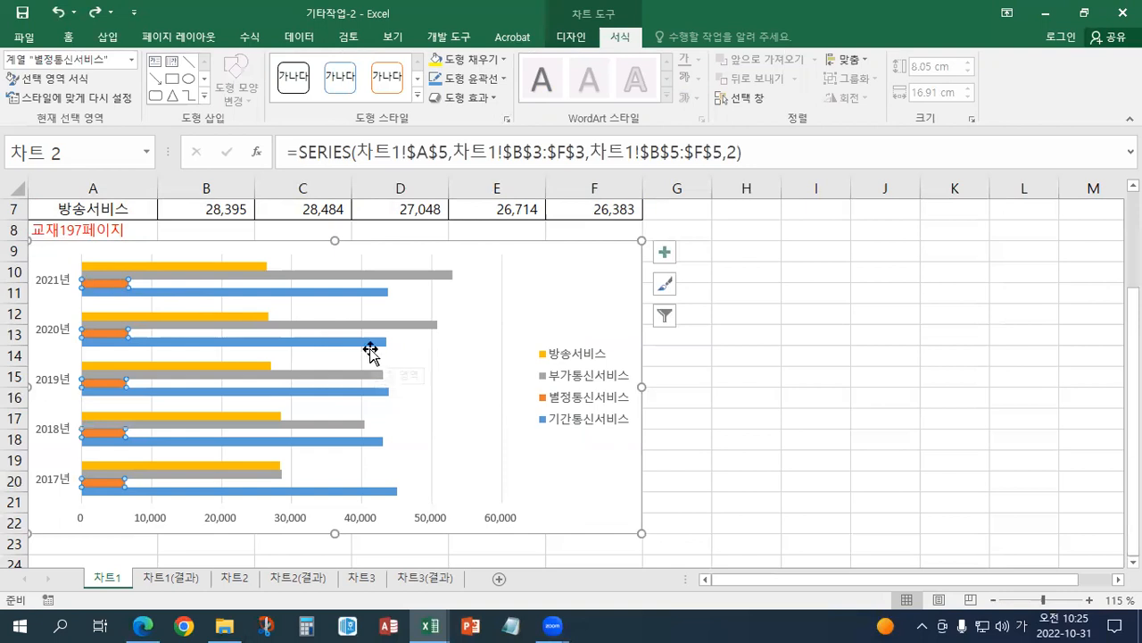
key("Delete")
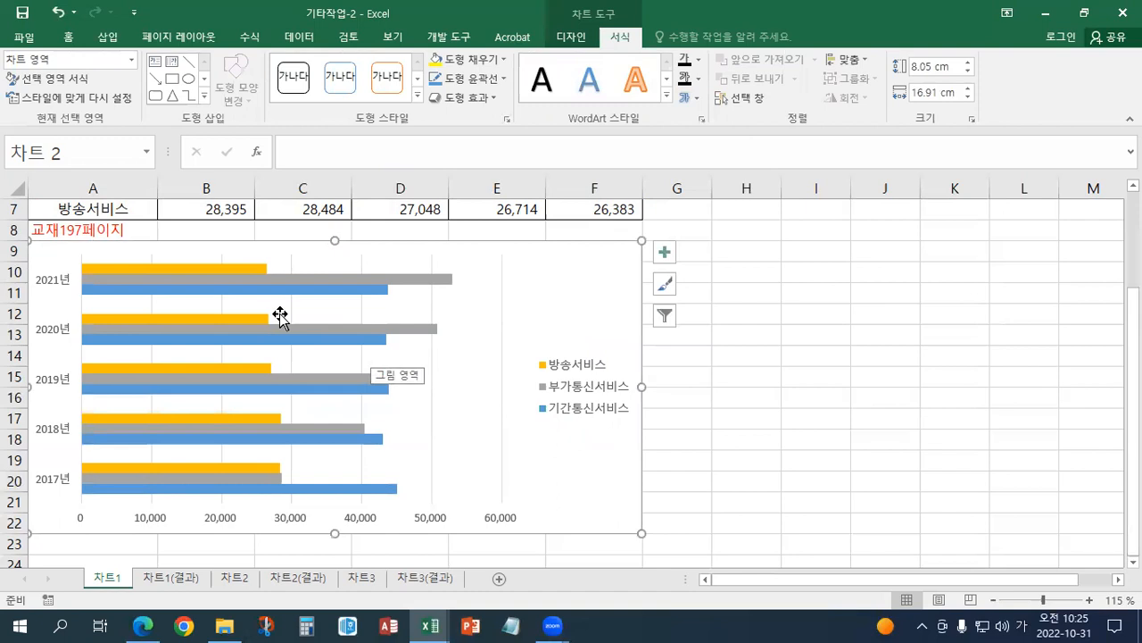
left_click(56, 13)
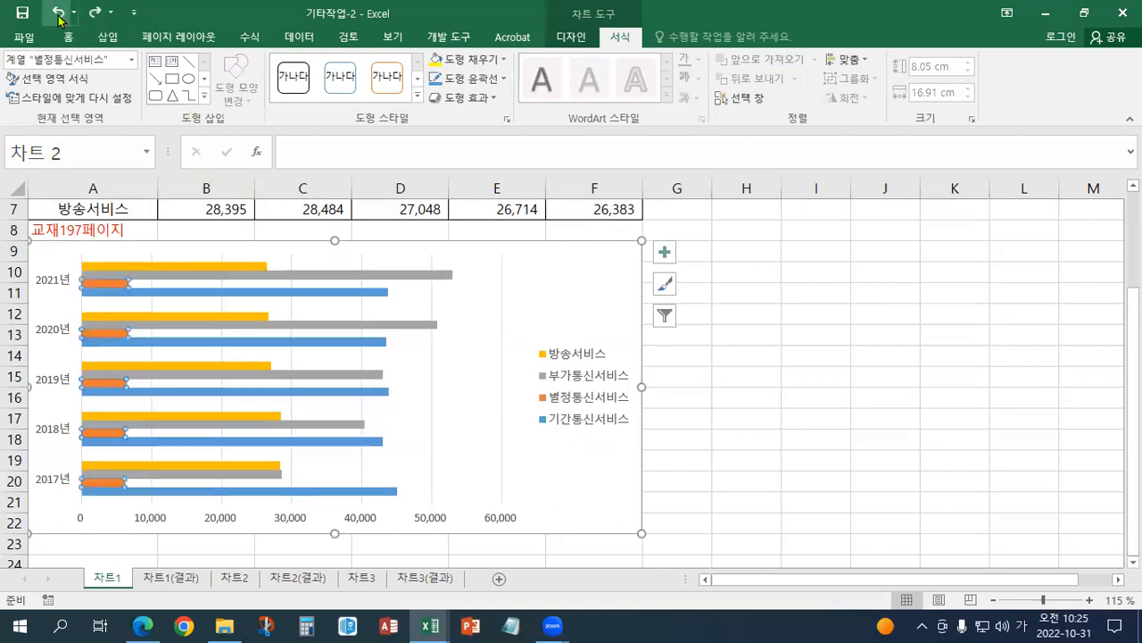
Remove the 별정통신서비스 series from the bar chart by editing the chart's data source
scroll(390, 393, "up", 2)
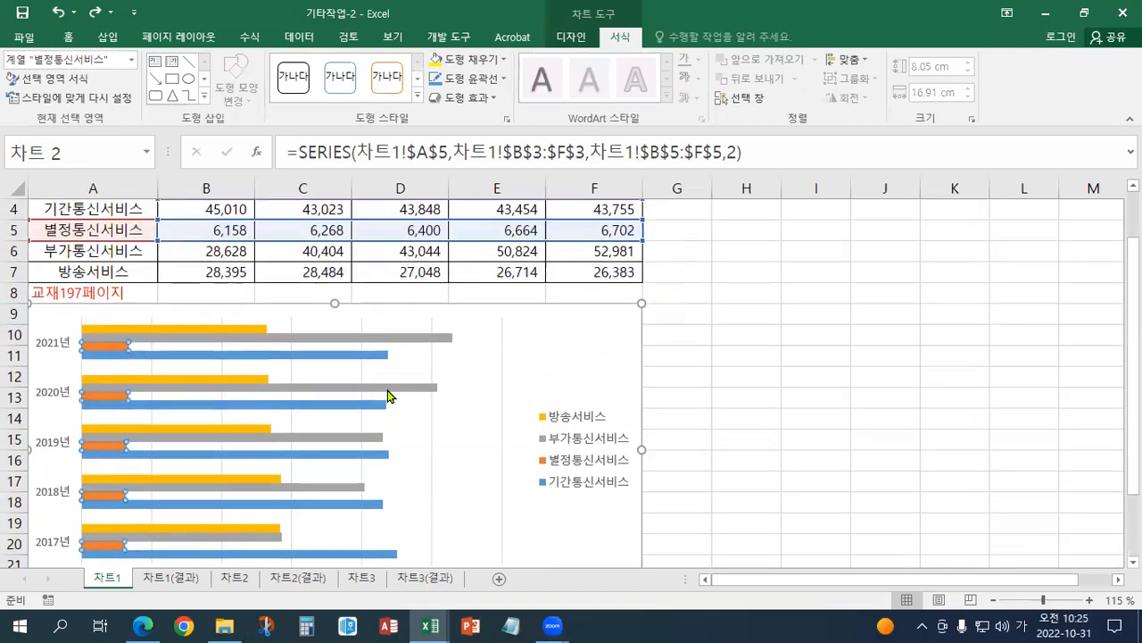
left_click(596, 413)
left_click(714, 471)
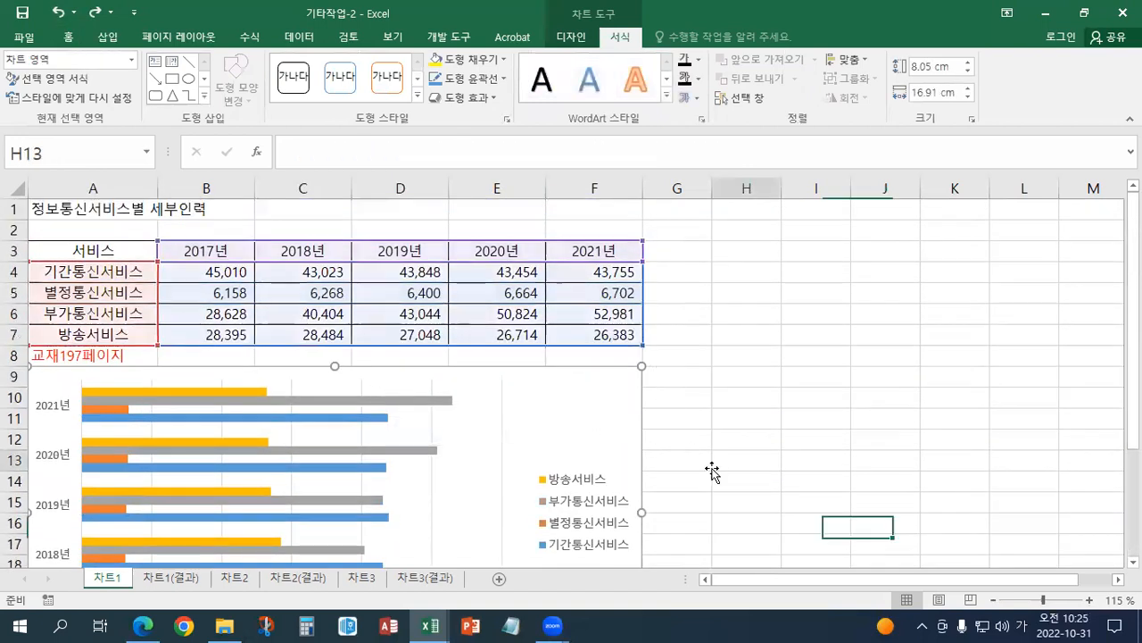
left_click(565, 419)
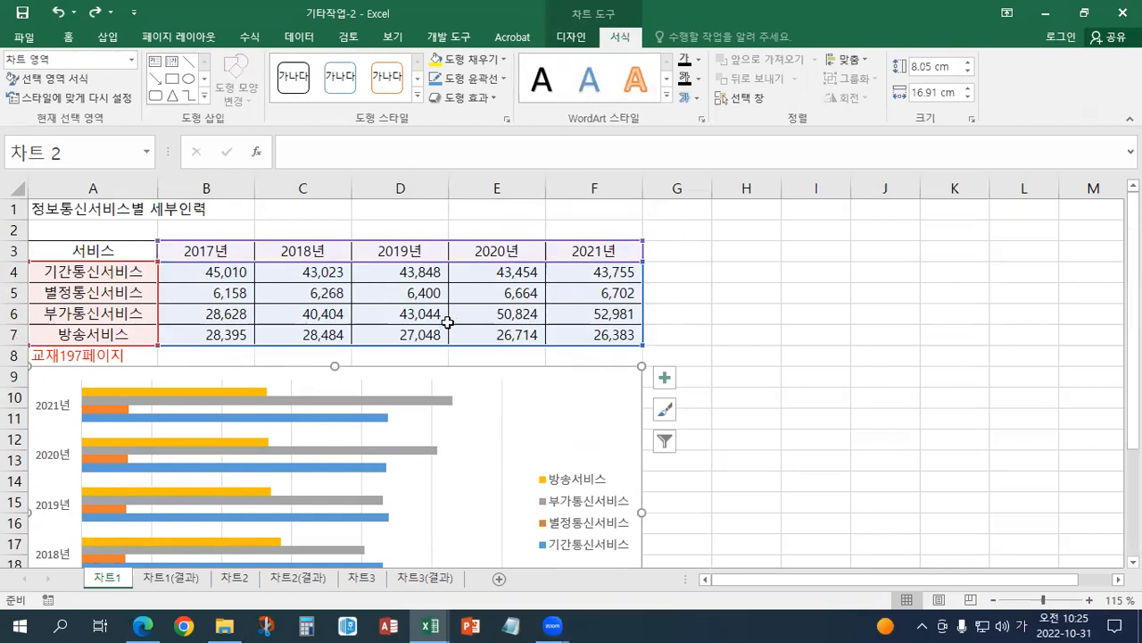
left_click(571, 37)
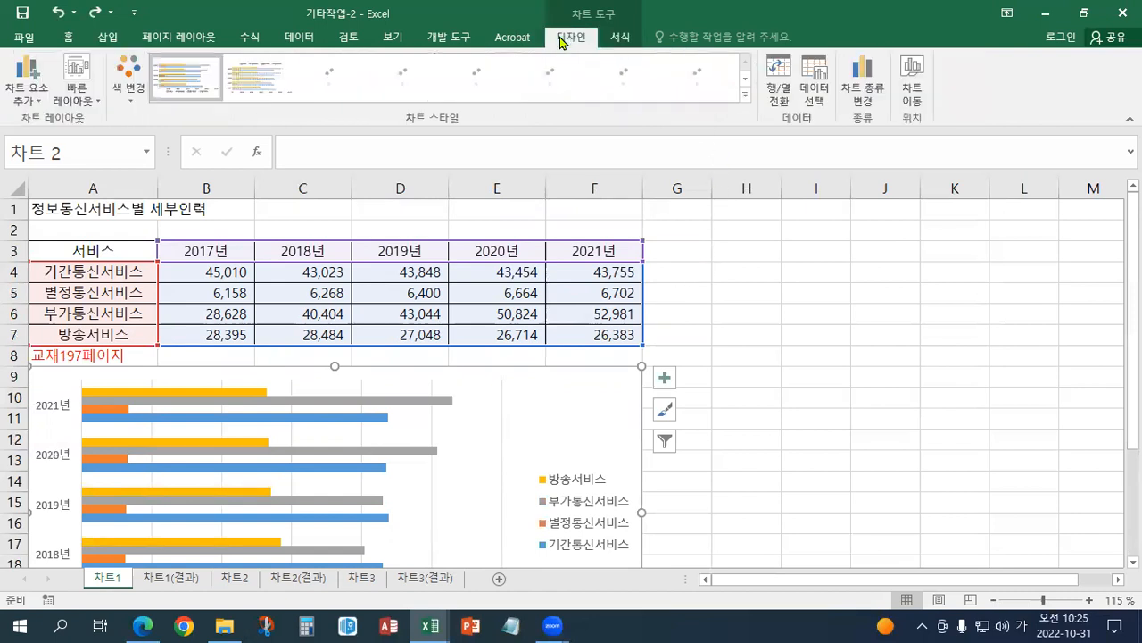
left_click(818, 100)
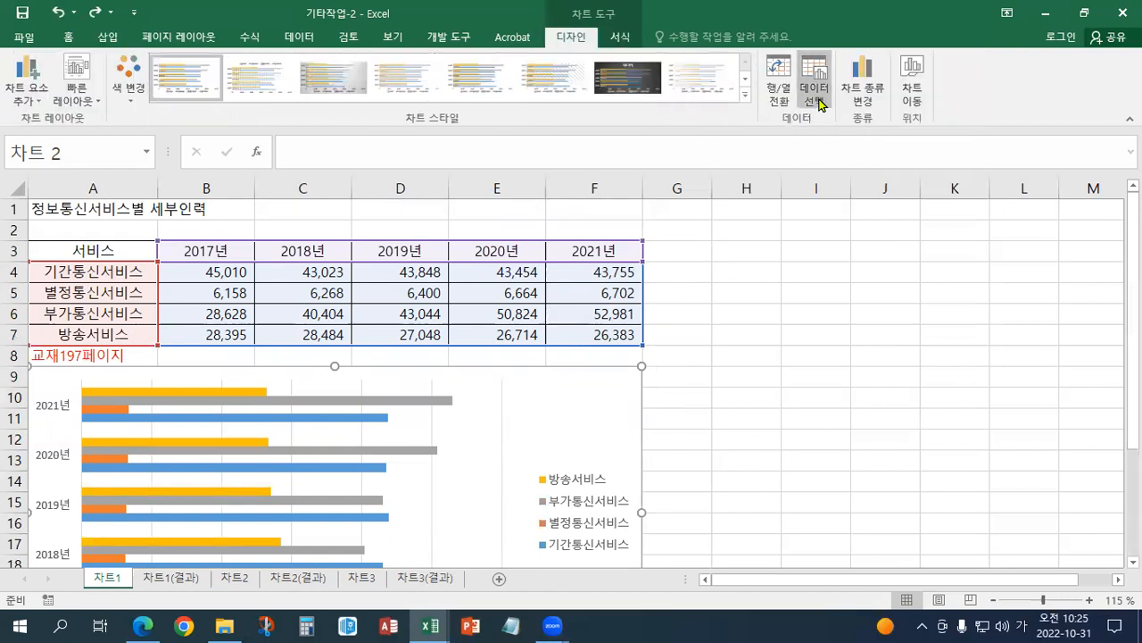
left_click(470, 325)
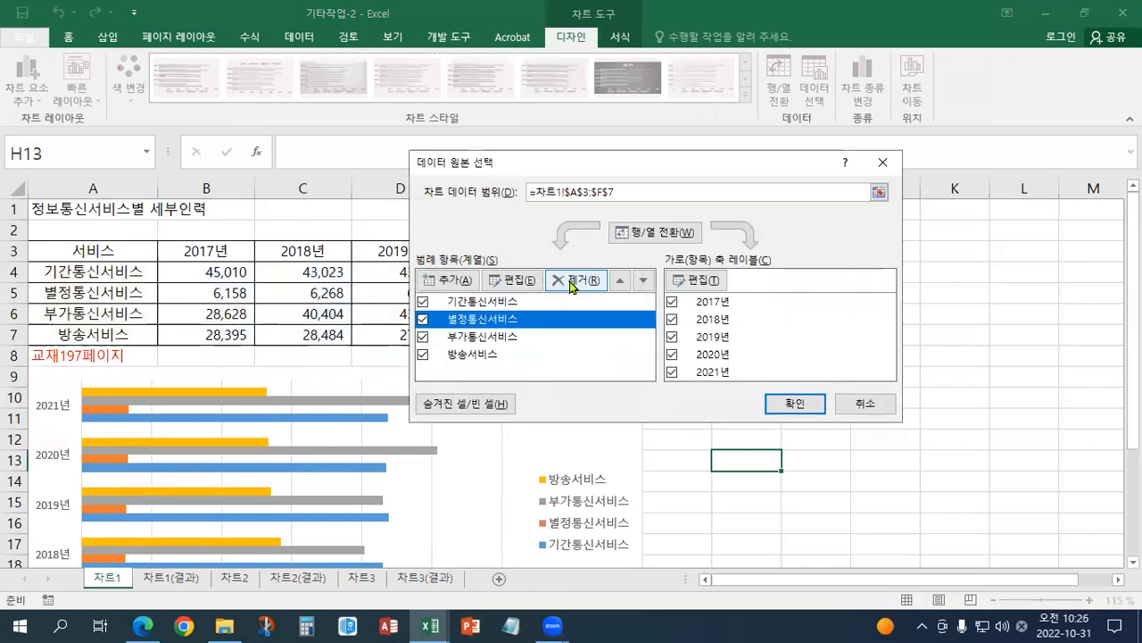
left_click(572, 284)
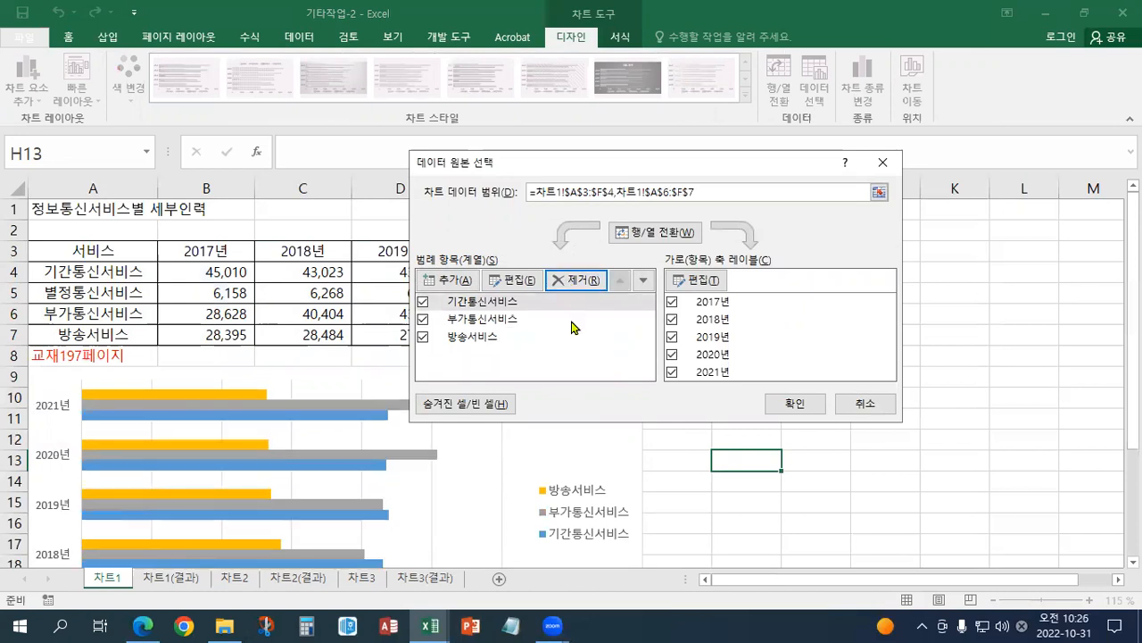
left_click(791, 404)
scroll(636, 406, "down", 2)
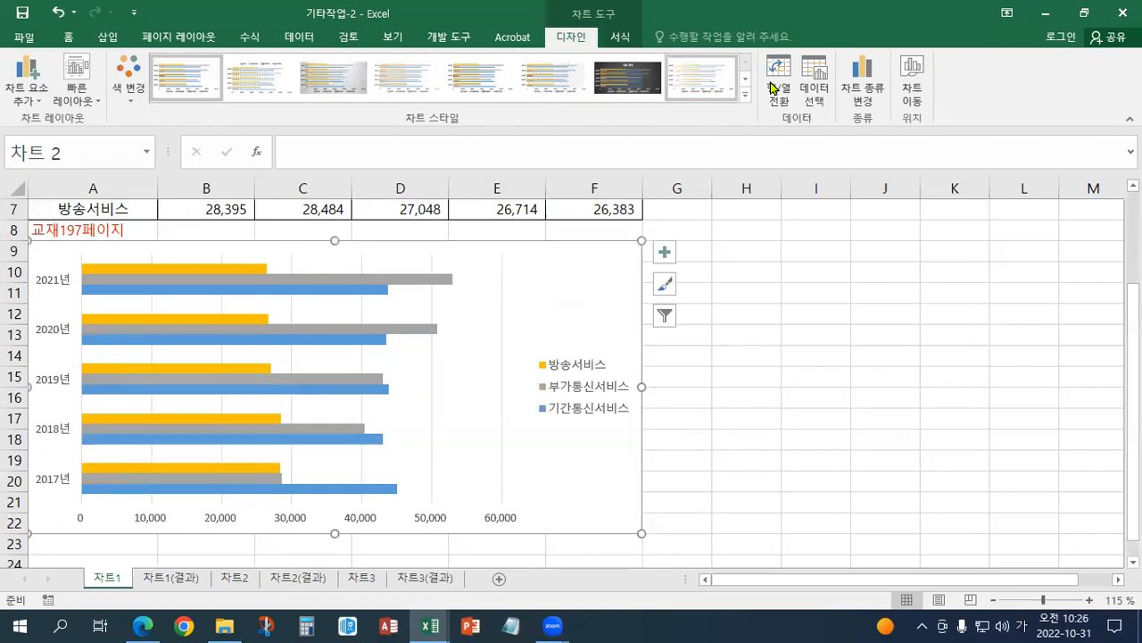
Change the chart type from bars to 누적 세로 막대형 (stacked column), keeping the years on the category axis
left_click(852, 106)
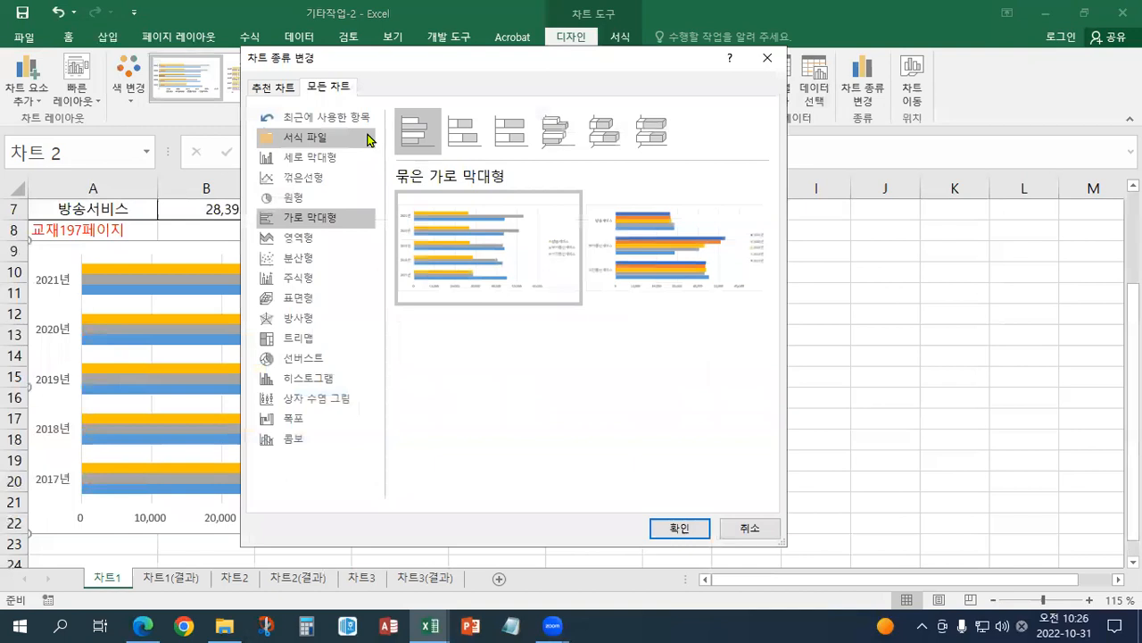
left_click(320, 158)
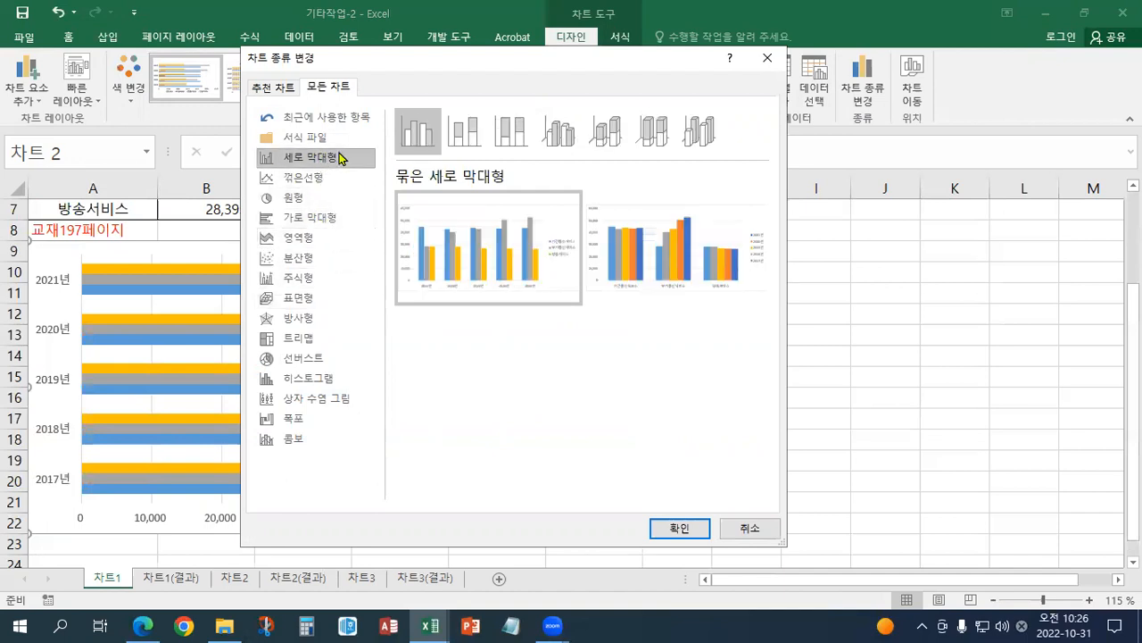
left_click(463, 149)
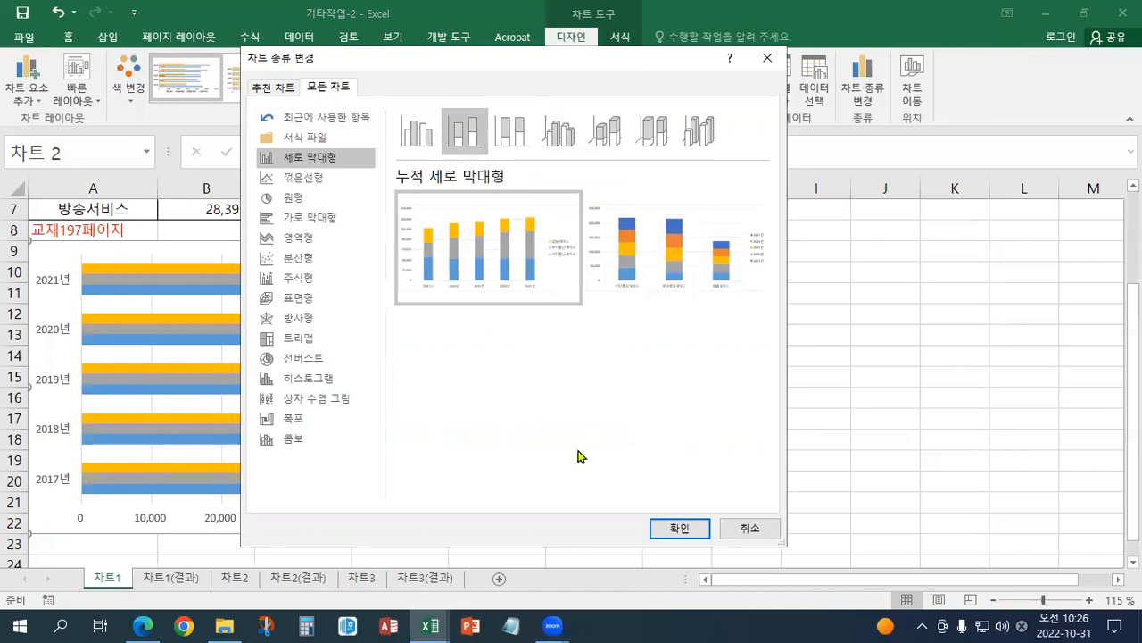
left_click(676, 528)
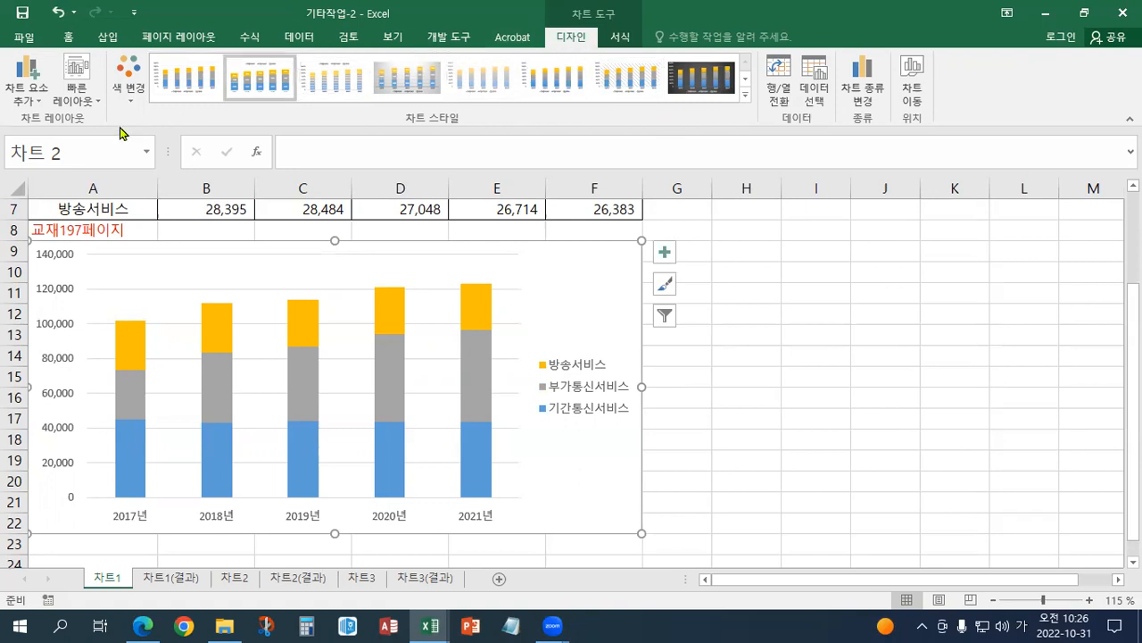
Add a chart title above the chart reading 정보통신서비스별 세부인력
left_click(36, 109)
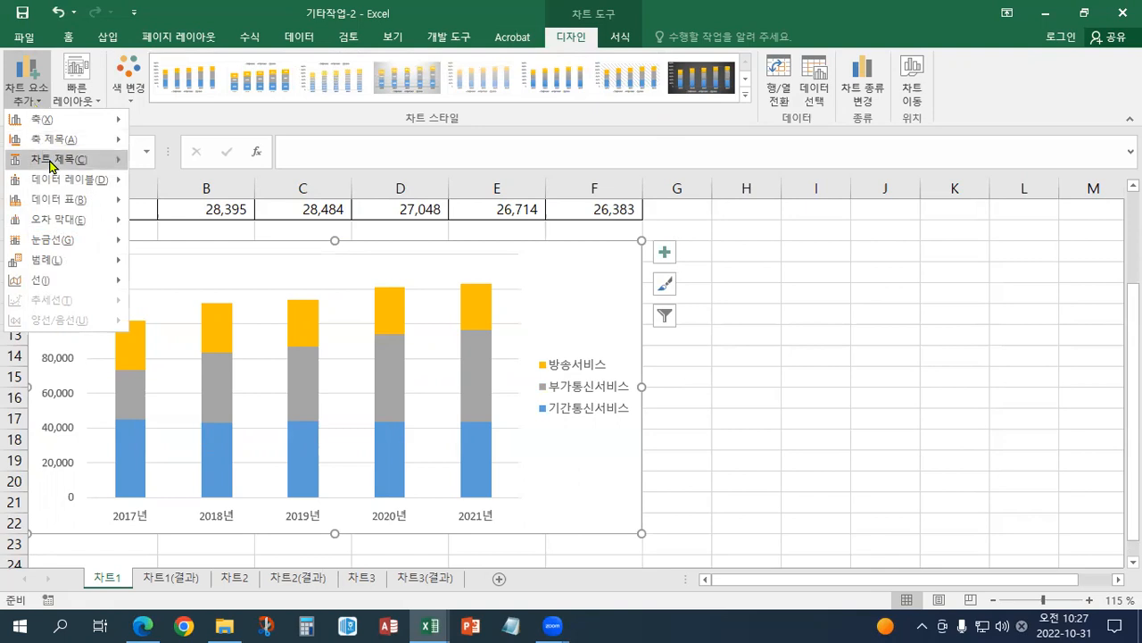
mouse_move(51, 164)
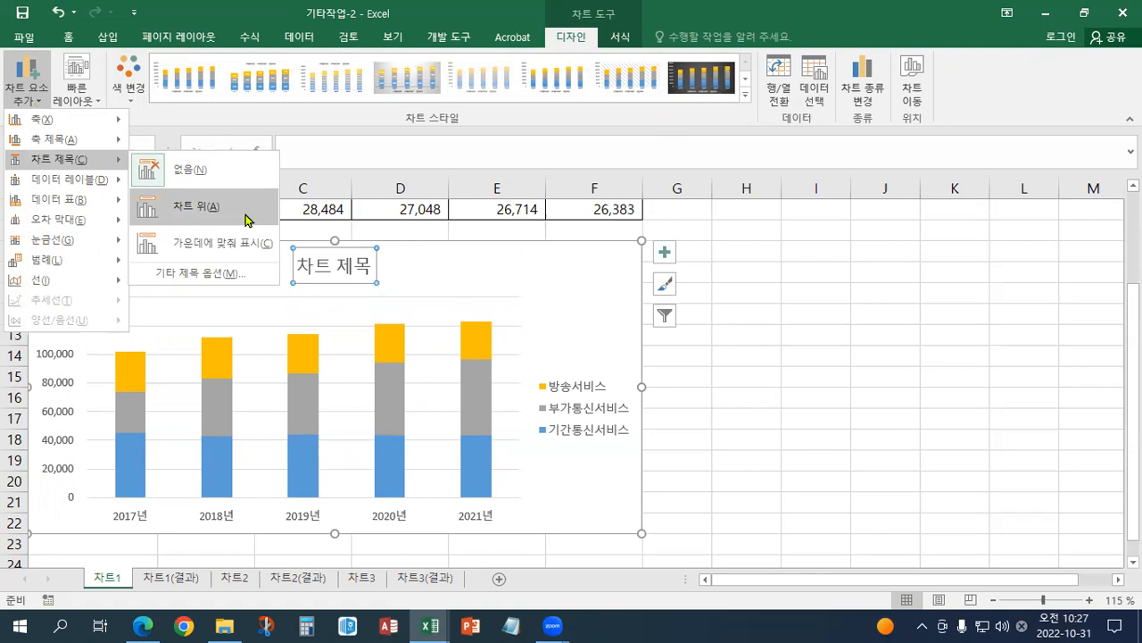
left_click(246, 217)
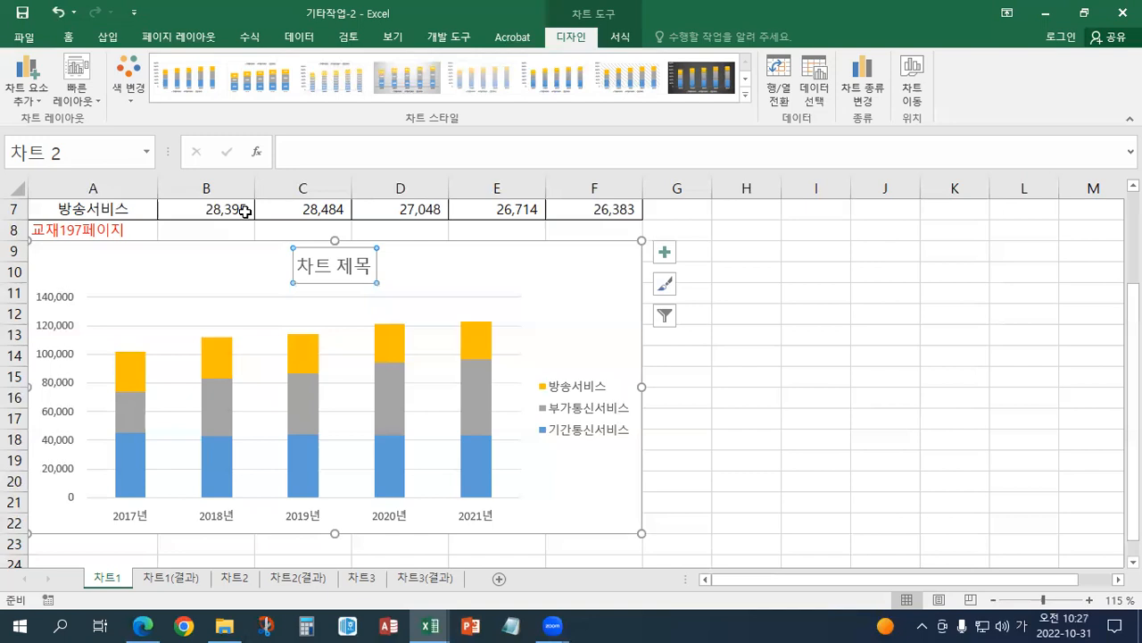
key("Return")
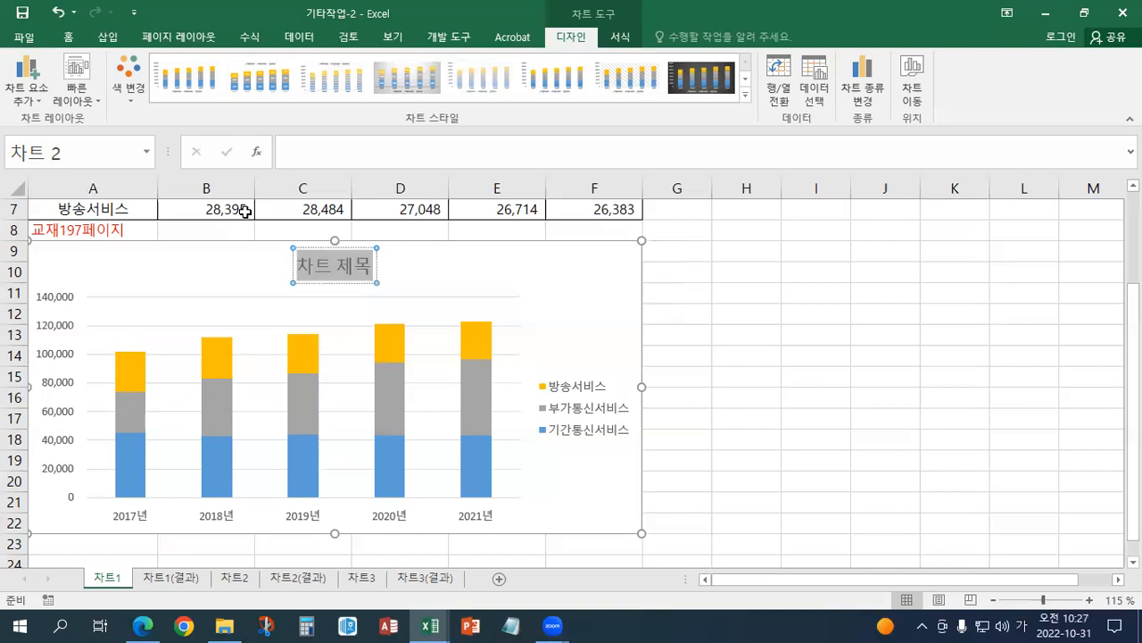
type("정보")
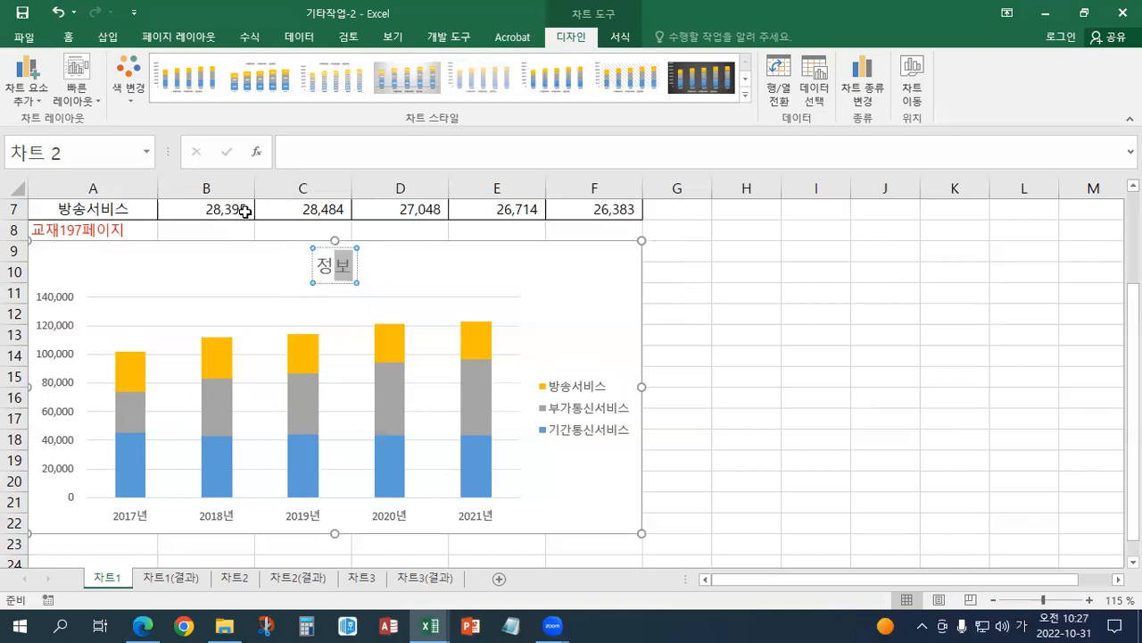
type("통신서비스별 세")
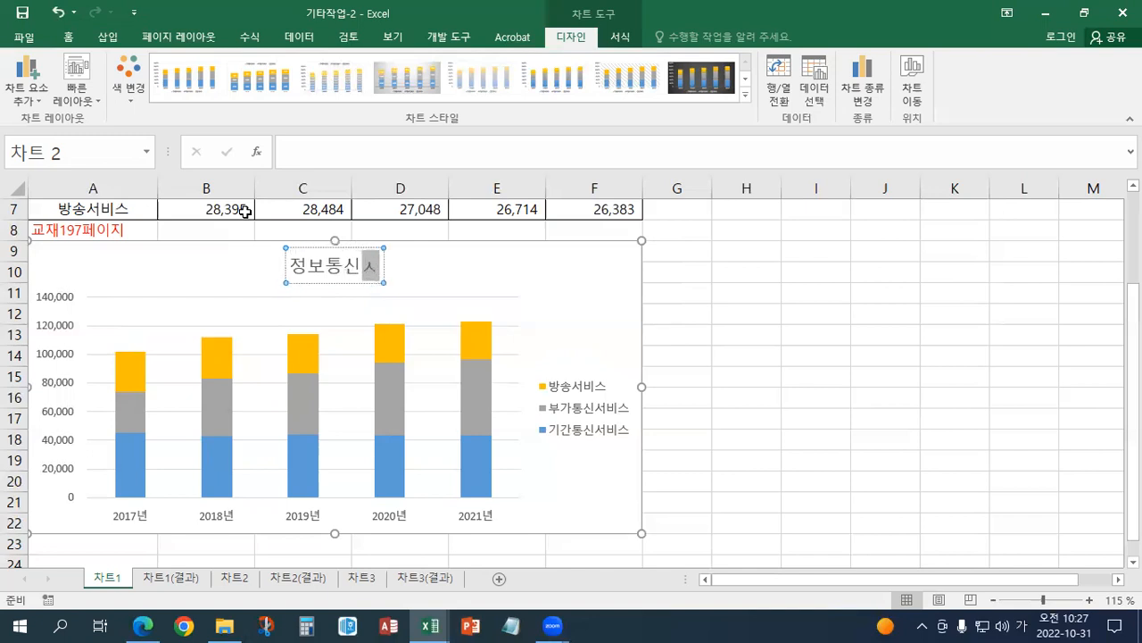
type("부ㅡ")
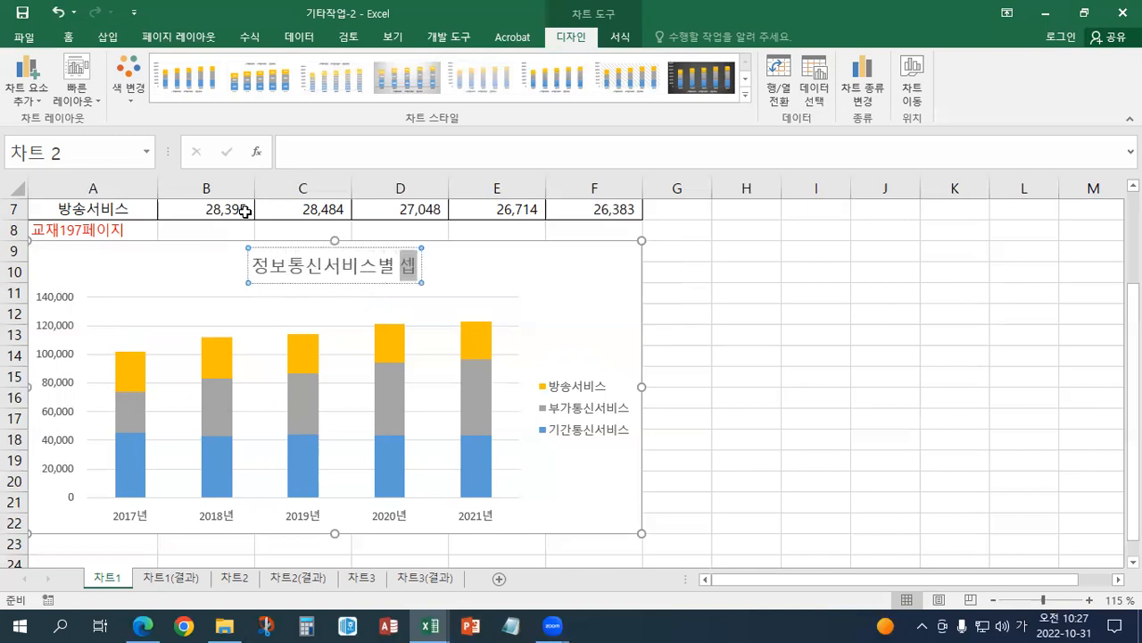
type("인력")
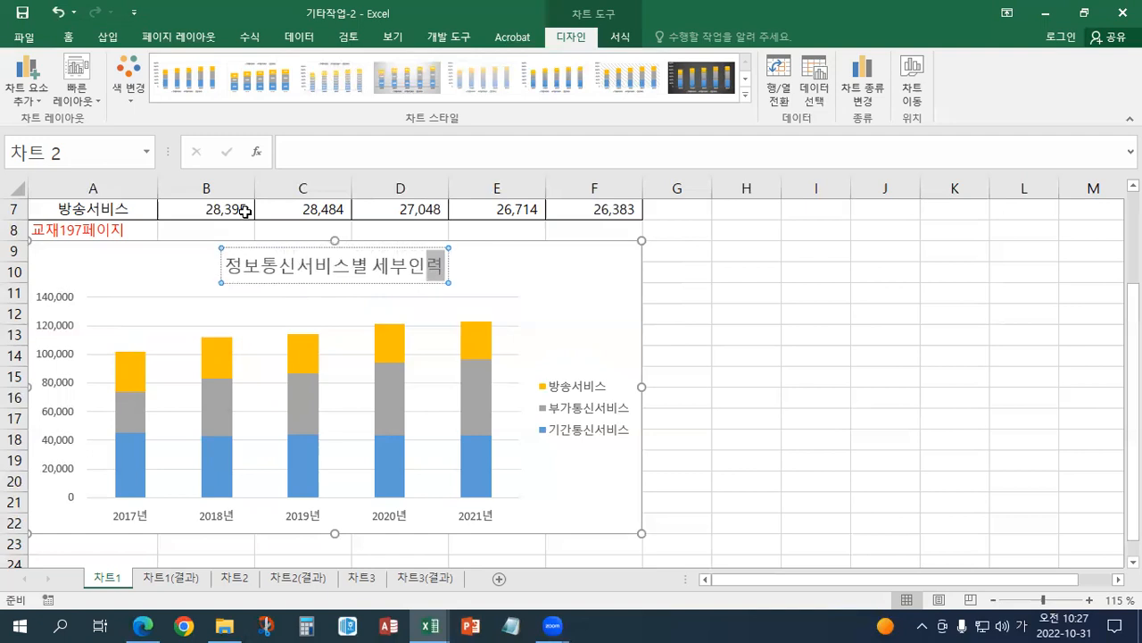
key("Escape")
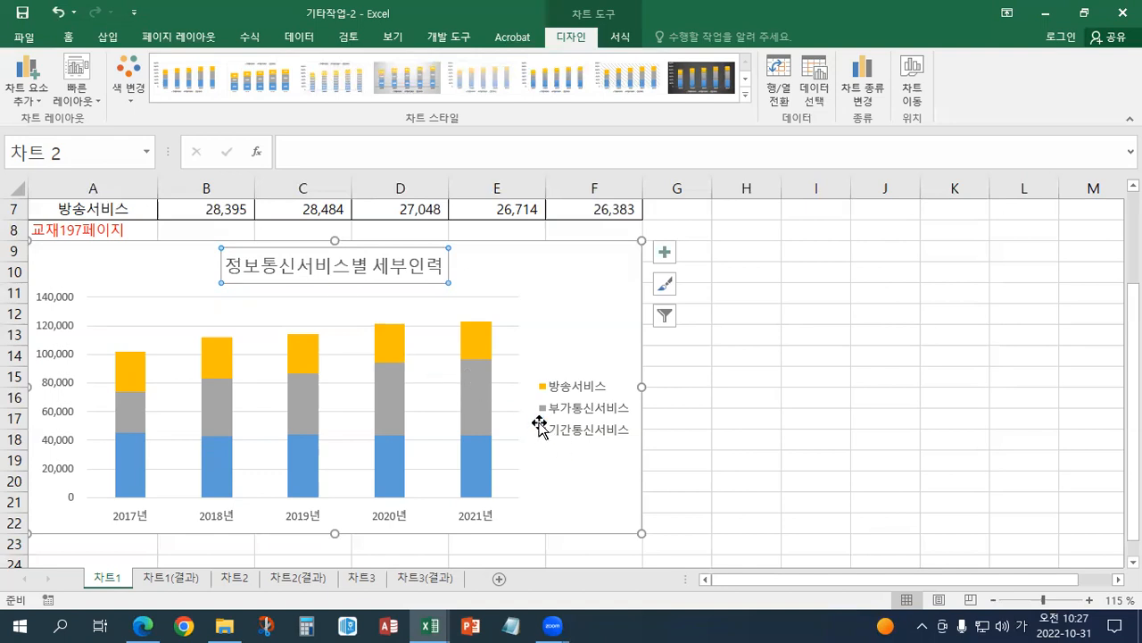
Add a centred (가운데) data label to only the 2019년 element of the 기간통신서비스 series
scroll(562, 435, "down", 1)
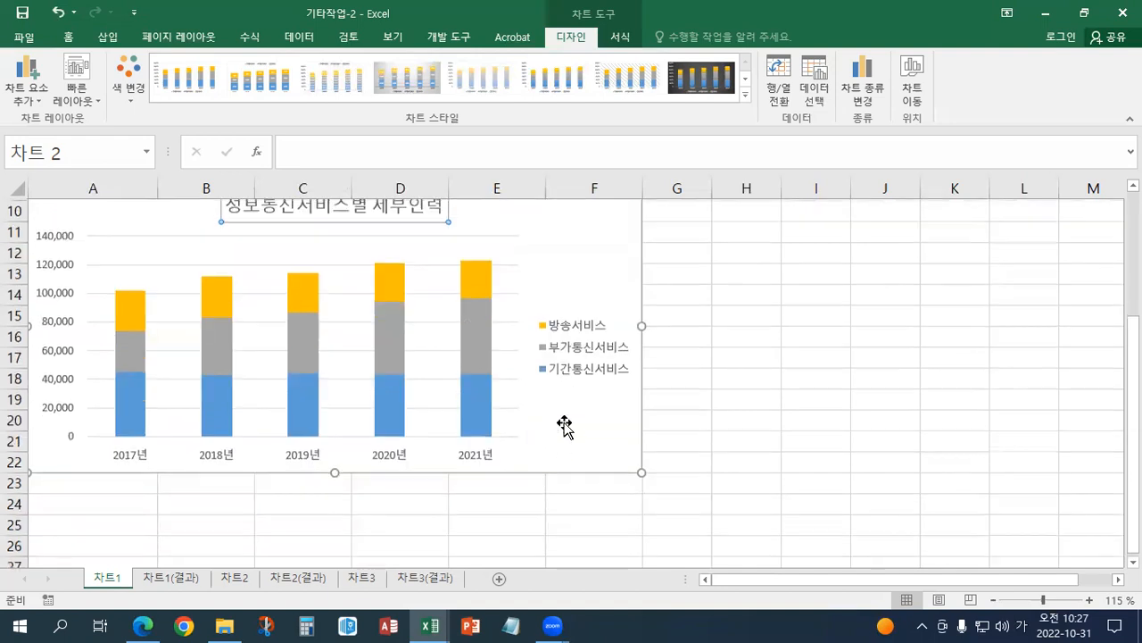
left_click(392, 399)
left_click(618, 37)
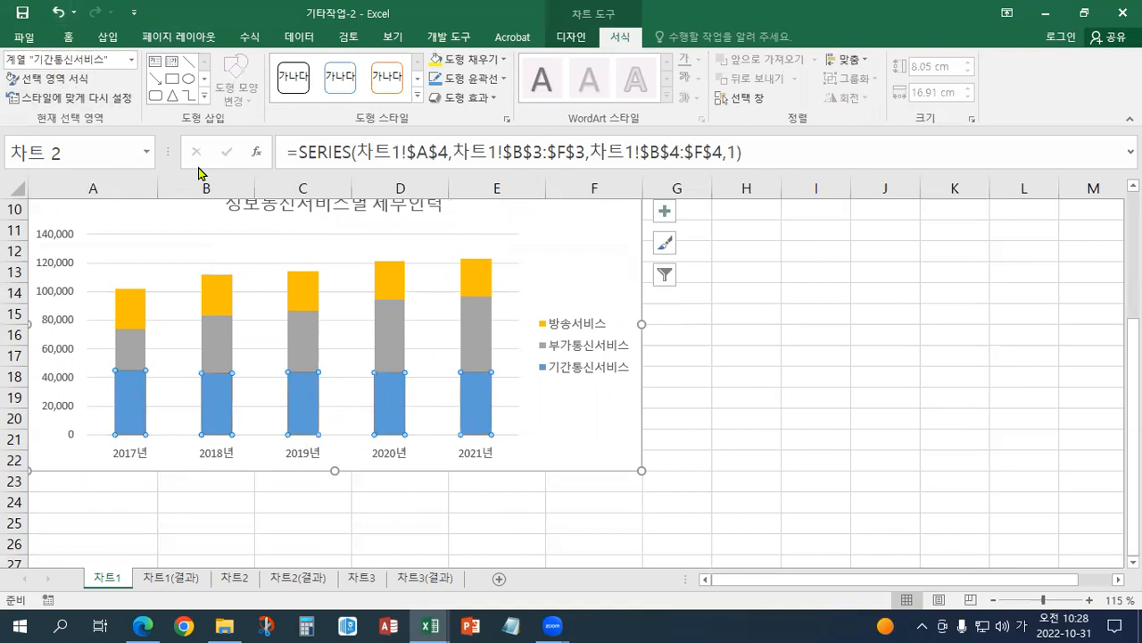
mouse_move(298, 412)
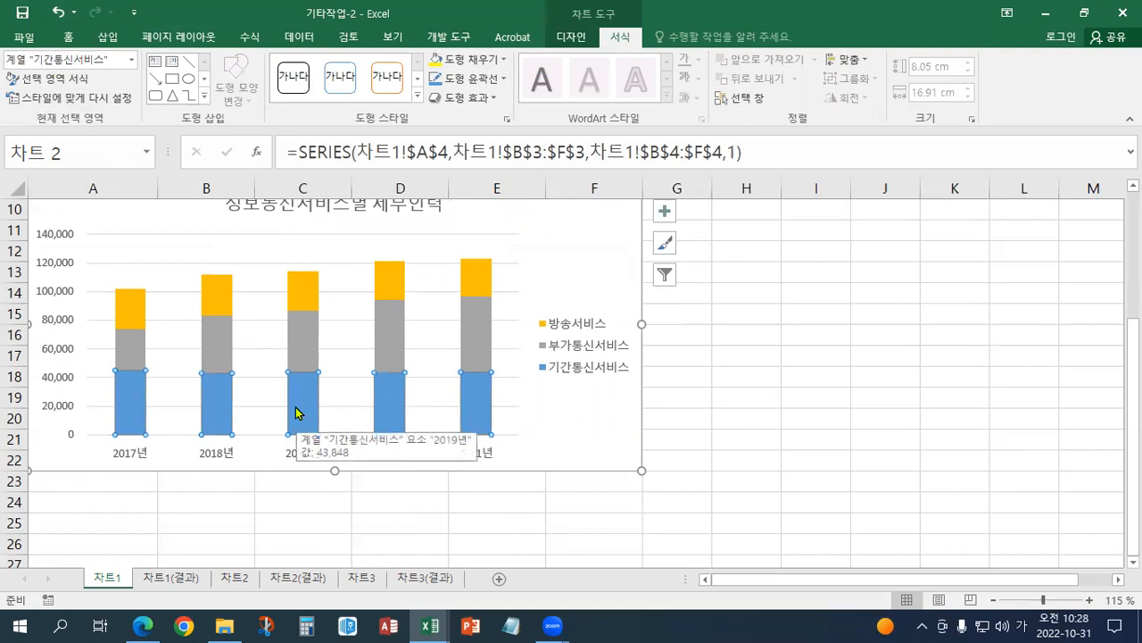
left_click(298, 412)
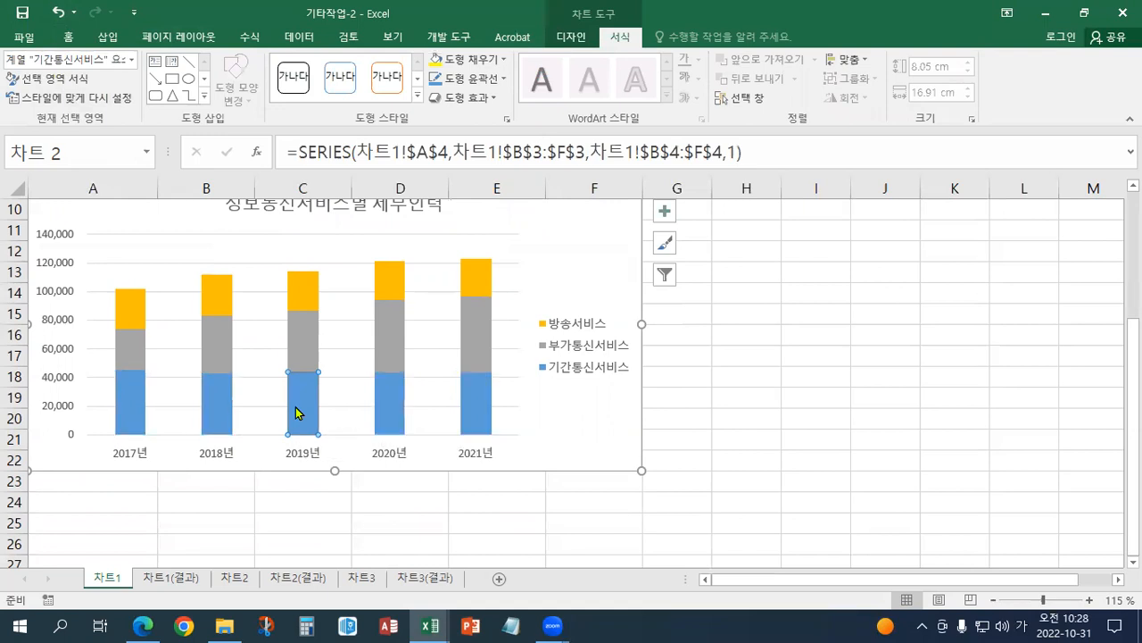
left_click(107, 60)
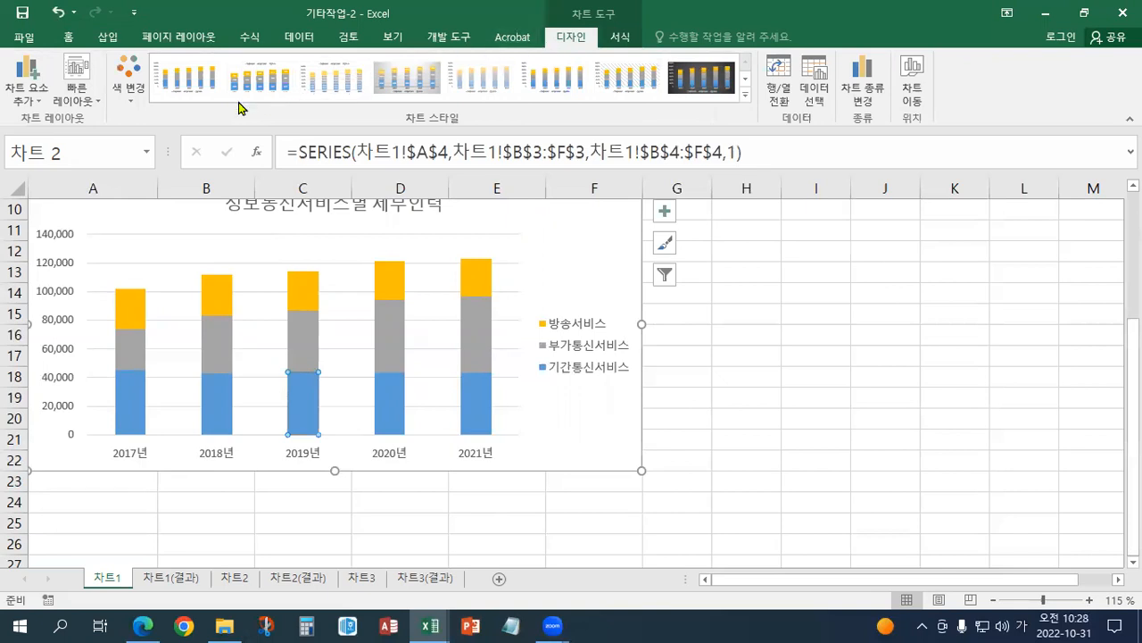
left_click(32, 104)
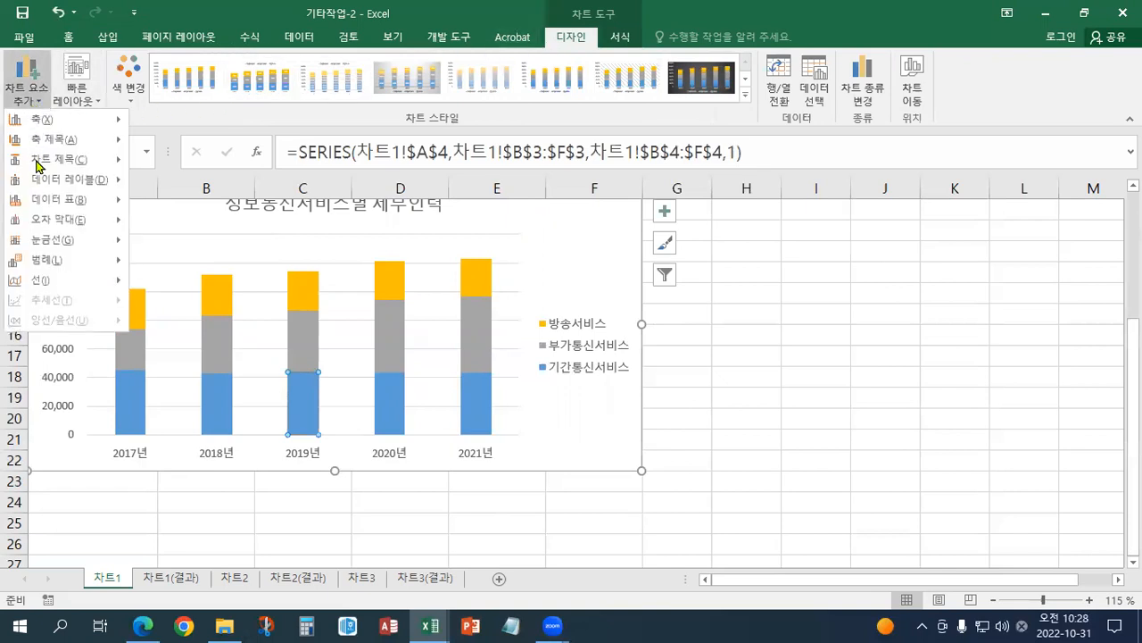
mouse_move(40, 181)
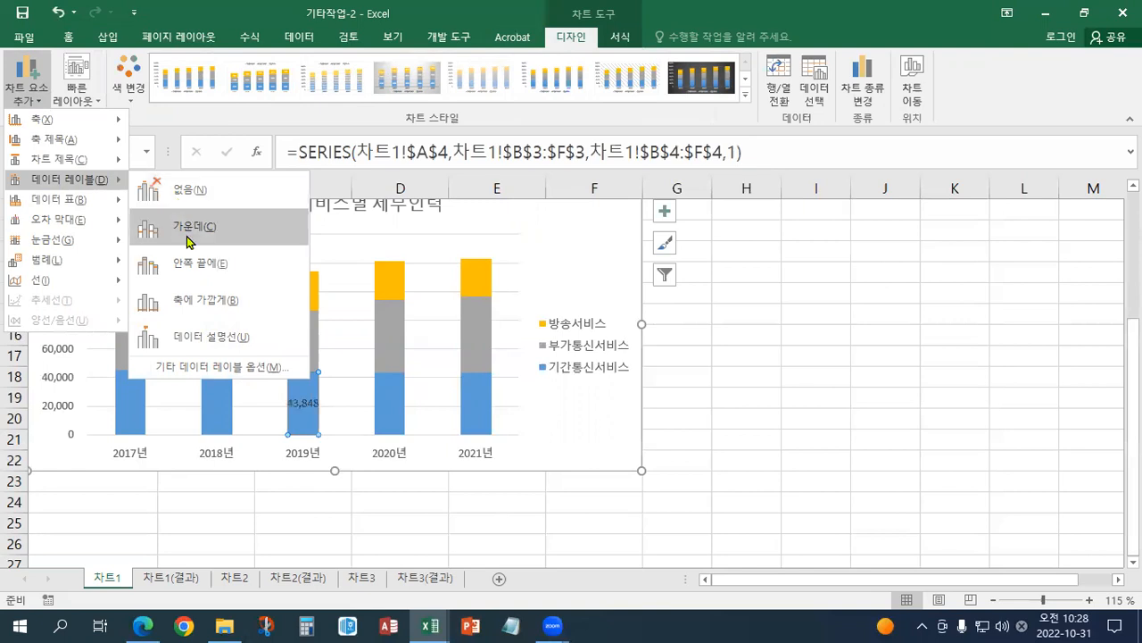
left_click(187, 236)
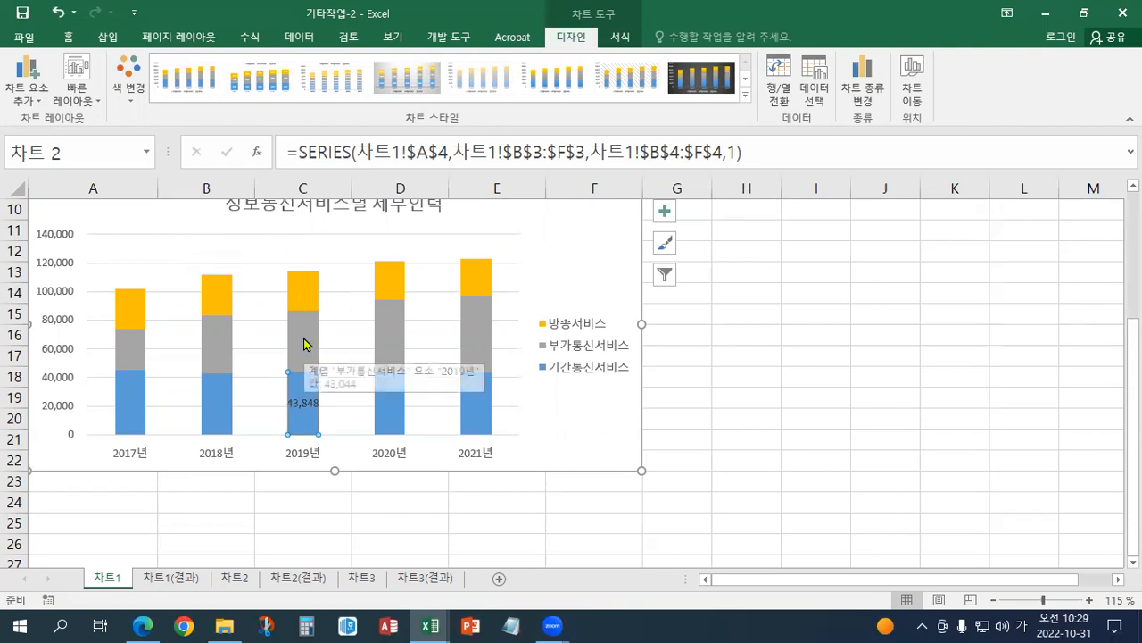
Set the 방송서비스 series' overlap (계열 겹치기) to 0% and gap width (간격 너비) to 0%
left_click(622, 38)
left_click(131, 60)
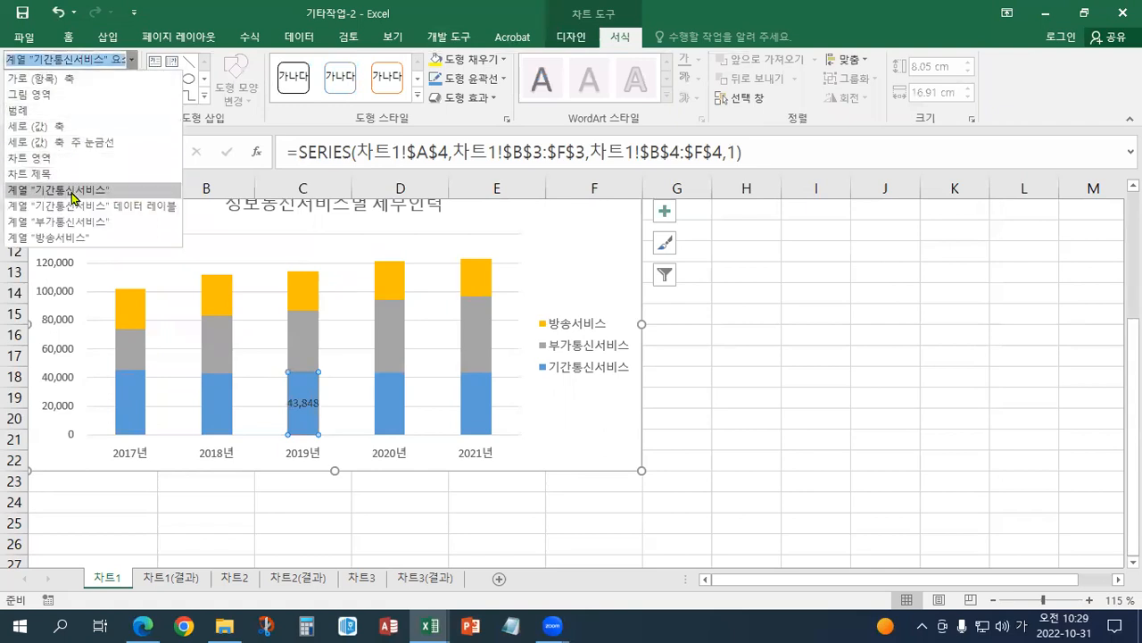
left_click(69, 238)
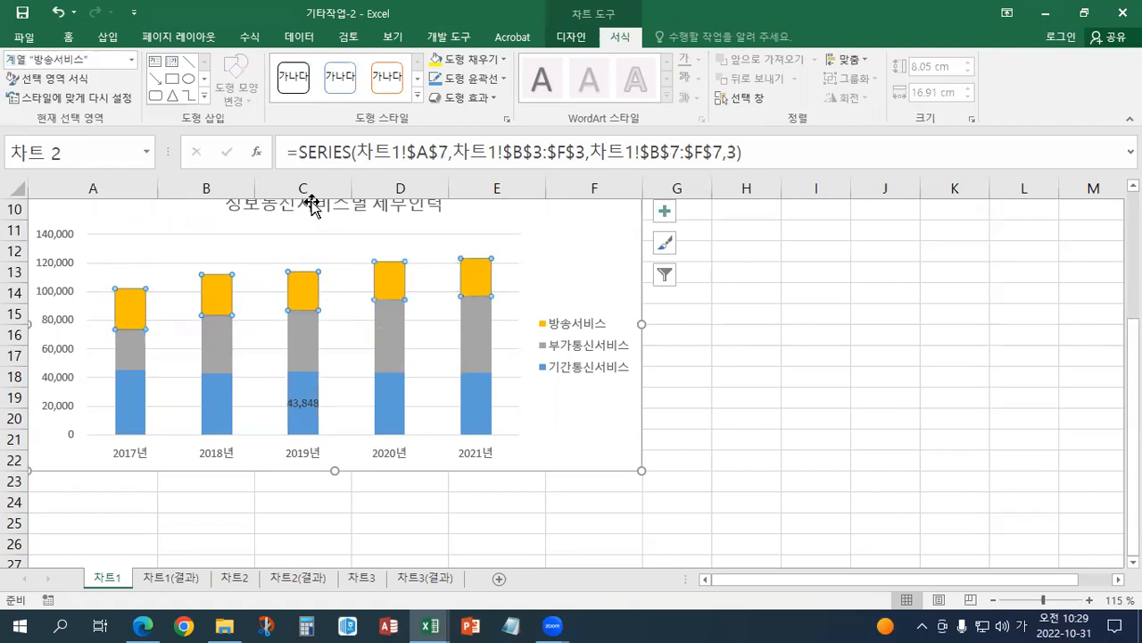
left_click(70, 83)
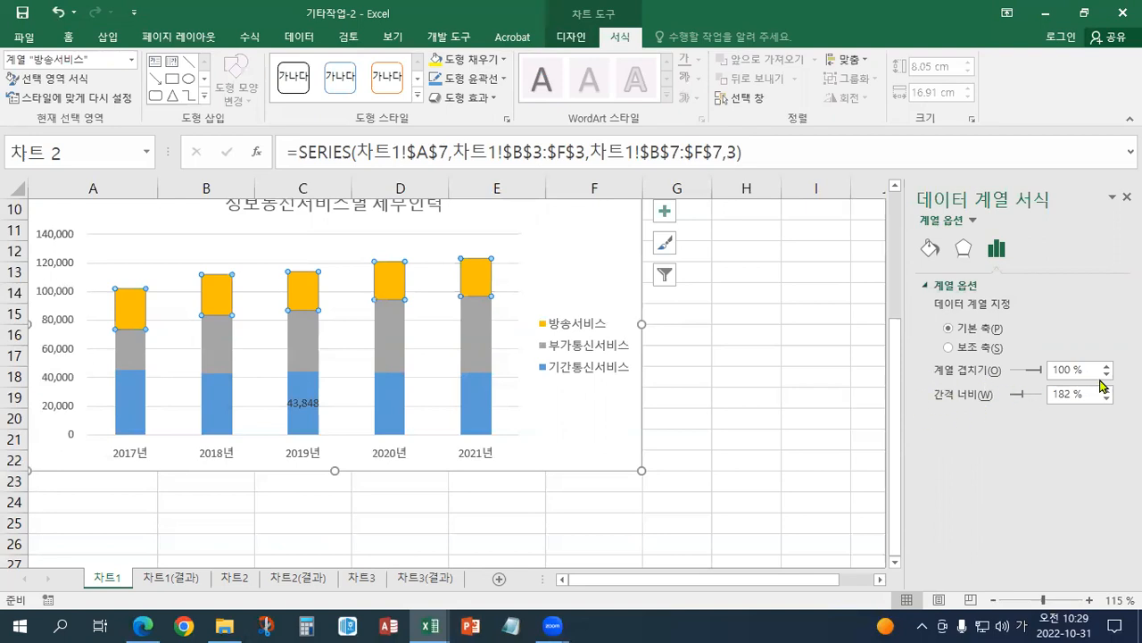
left_click_drag(1095, 375, 945, 347)
type("0")
key("Return")
left_click_drag(1086, 386, 1031, 375)
type("0")
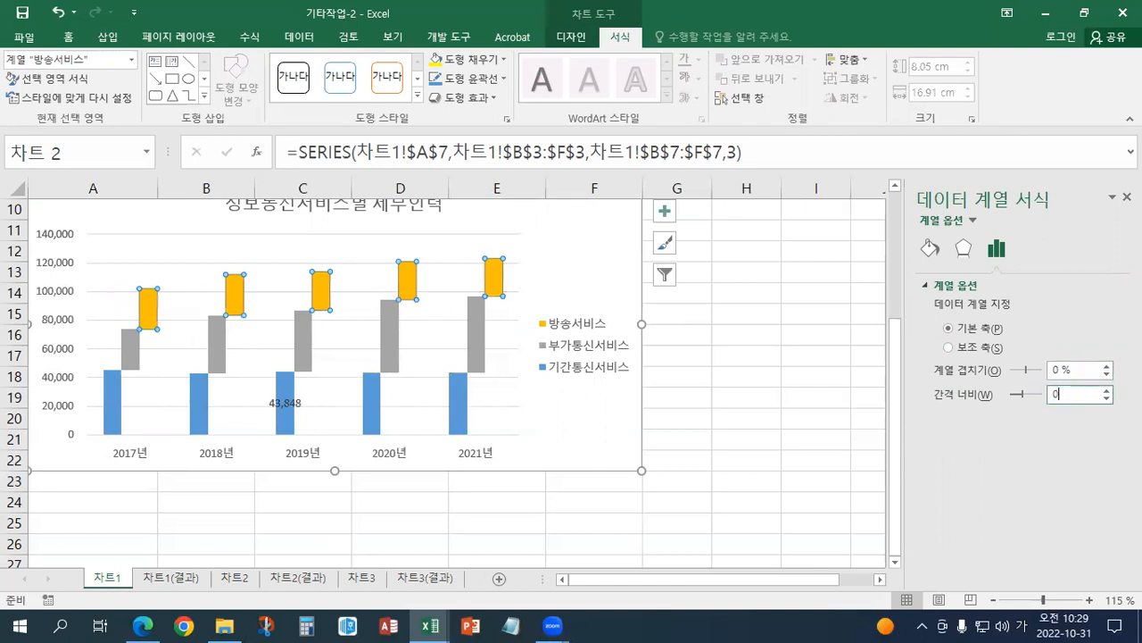
key("Return")
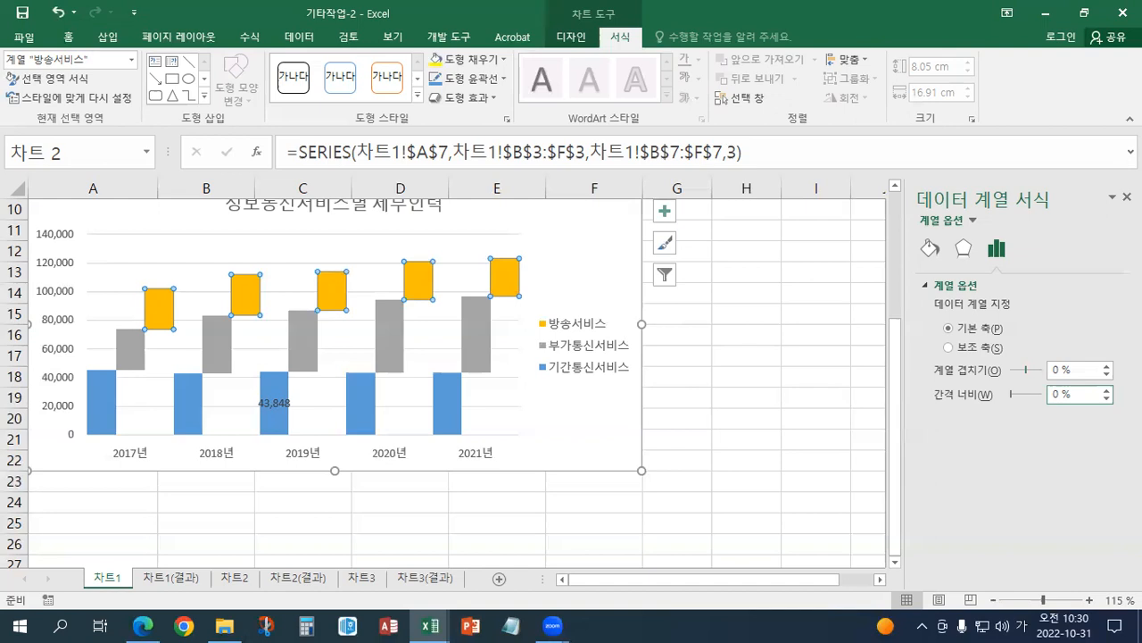
left_click(1127, 196)
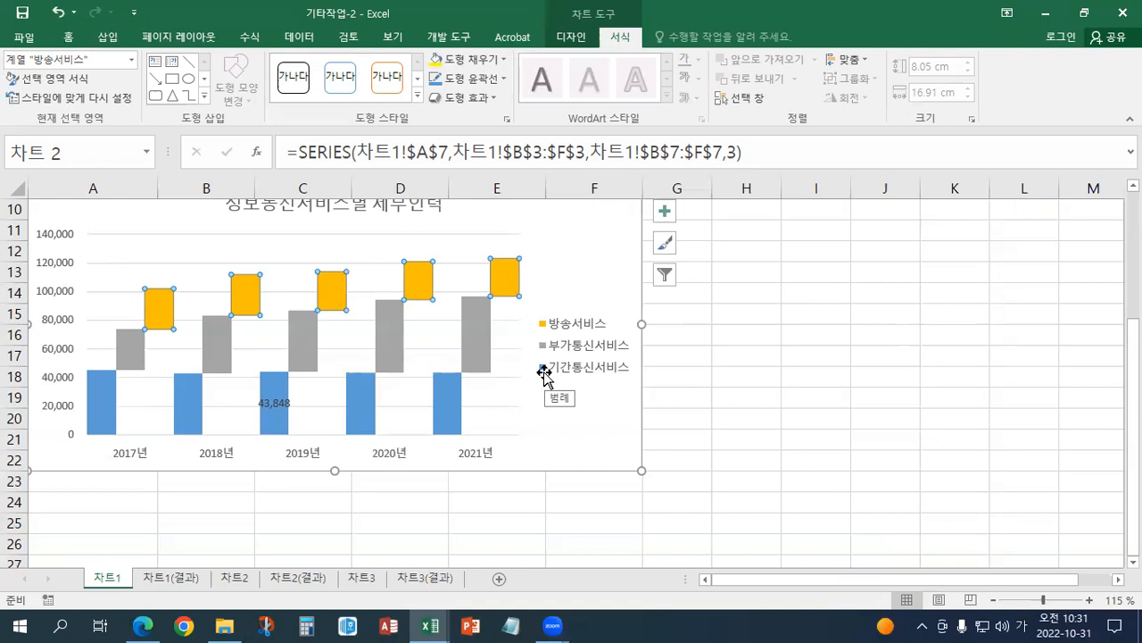
Try several positions for the chart's legend and set it to 아래쪽, below the plot area
scroll(545, 372, "up", 3)
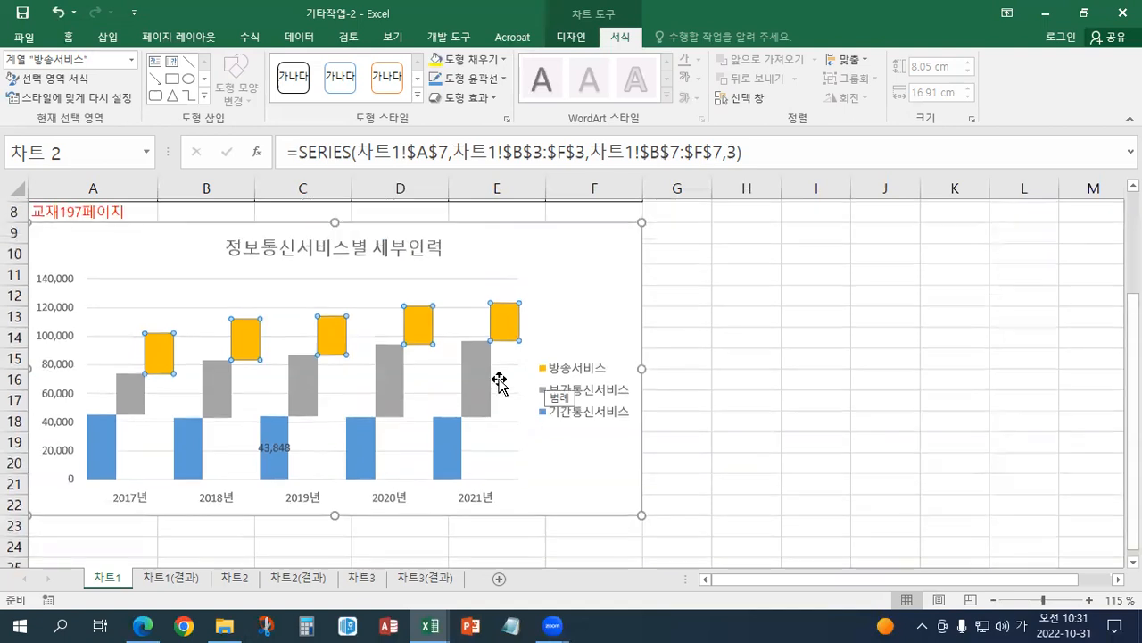
scroll(502, 401, "down", 3)
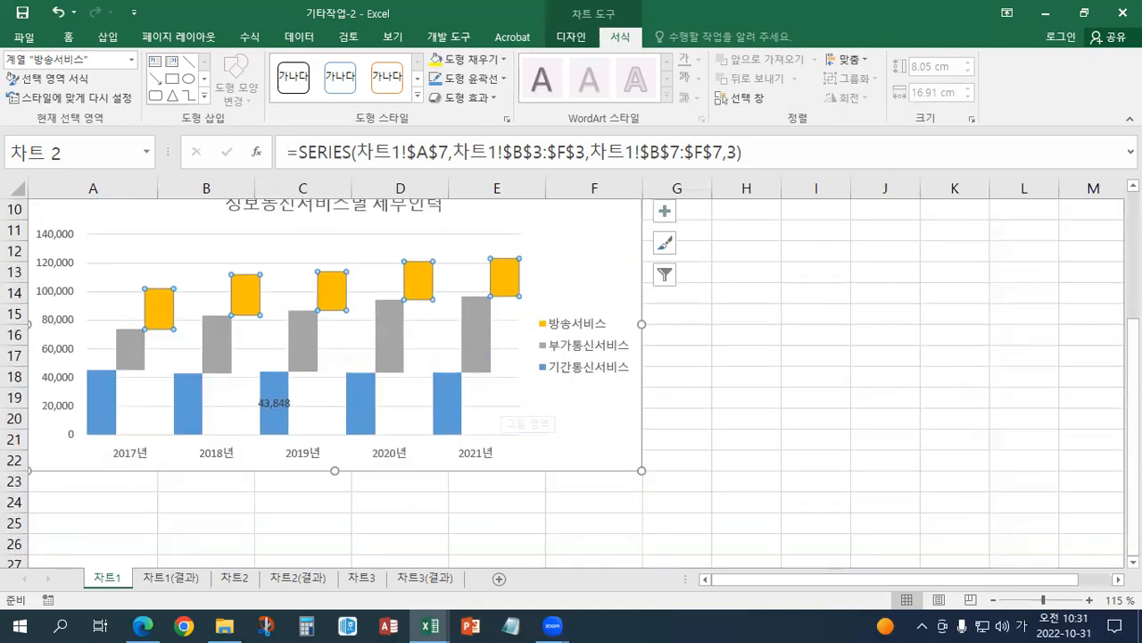
left_click(1134, 184)
left_click(1133, 185)
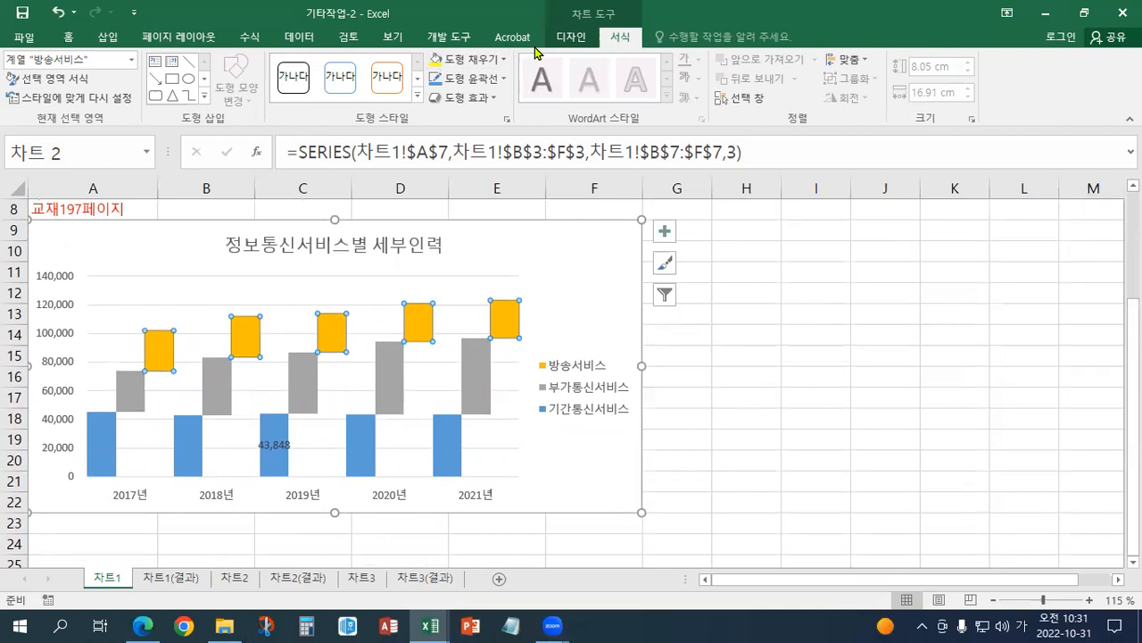
left_click(131, 59)
left_click(63, 111)
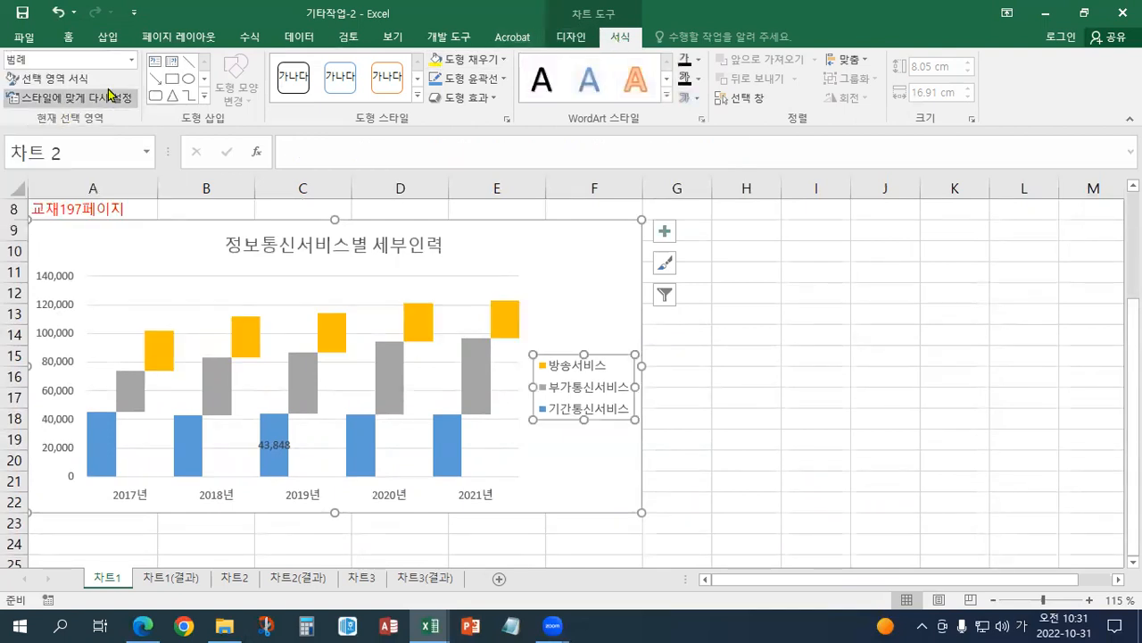
left_click(77, 83)
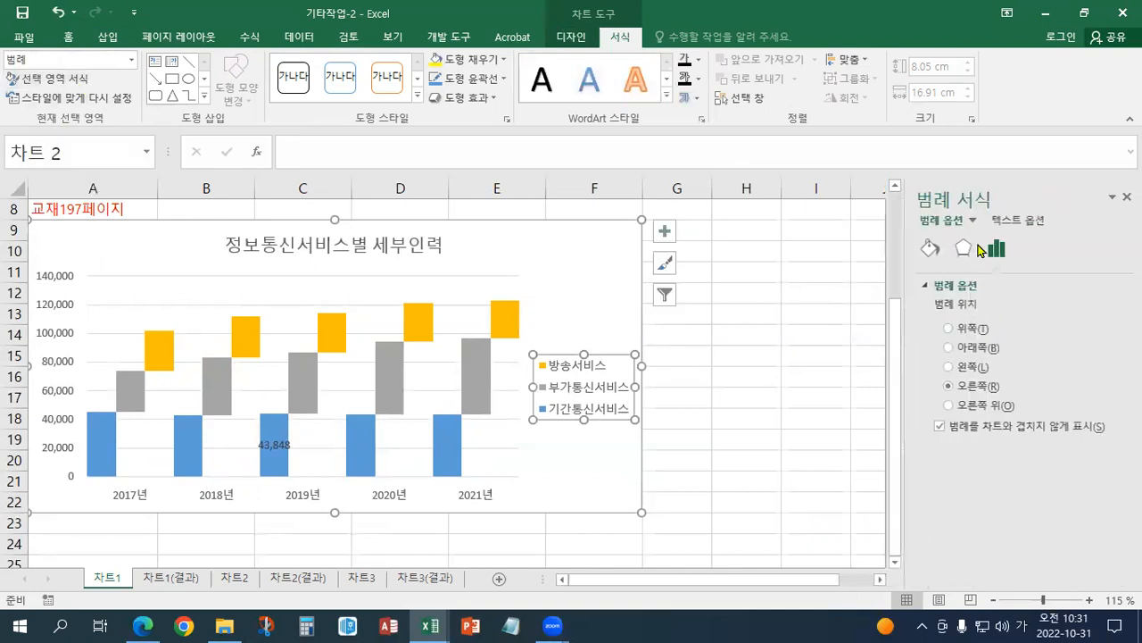
left_click(974, 348)
left_click(973, 365)
left_click(971, 390)
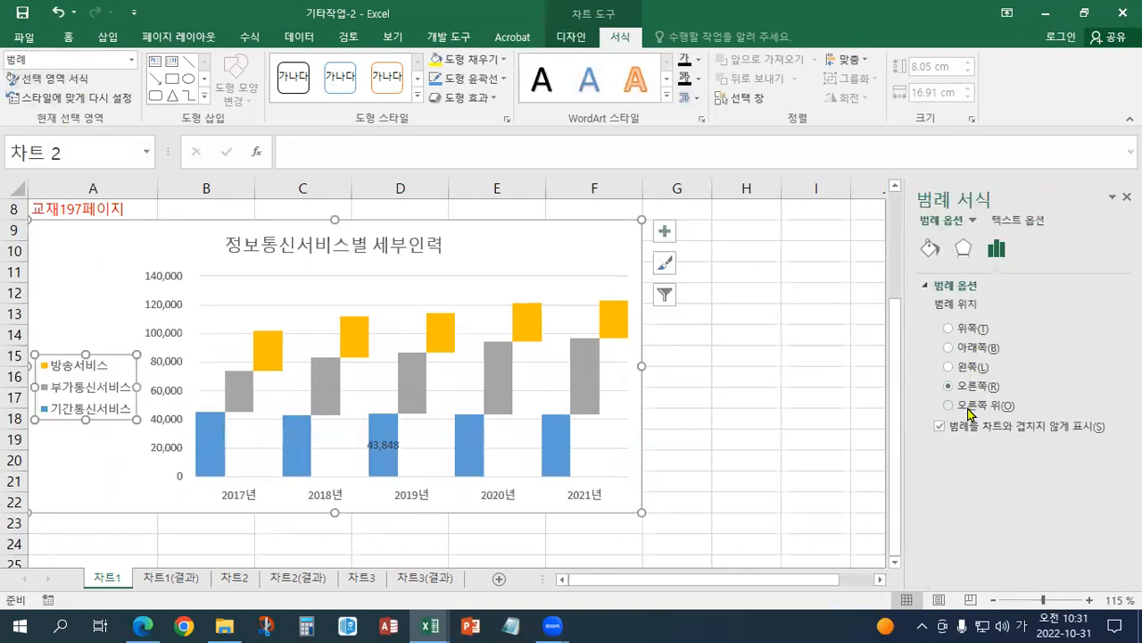
left_click(968, 408)
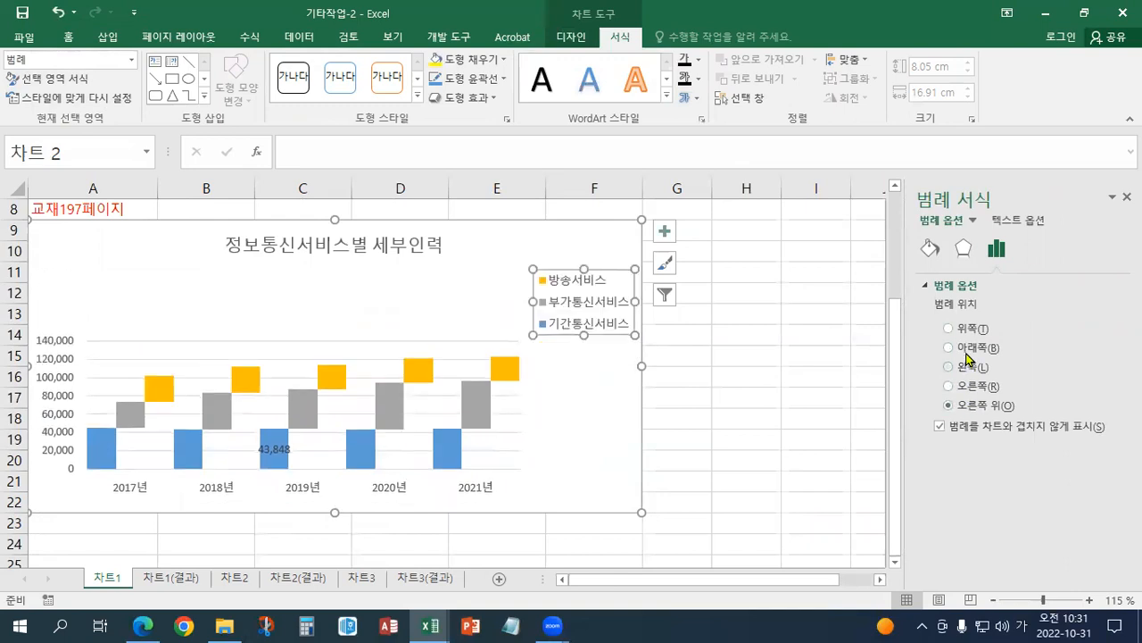
left_click(971, 348)
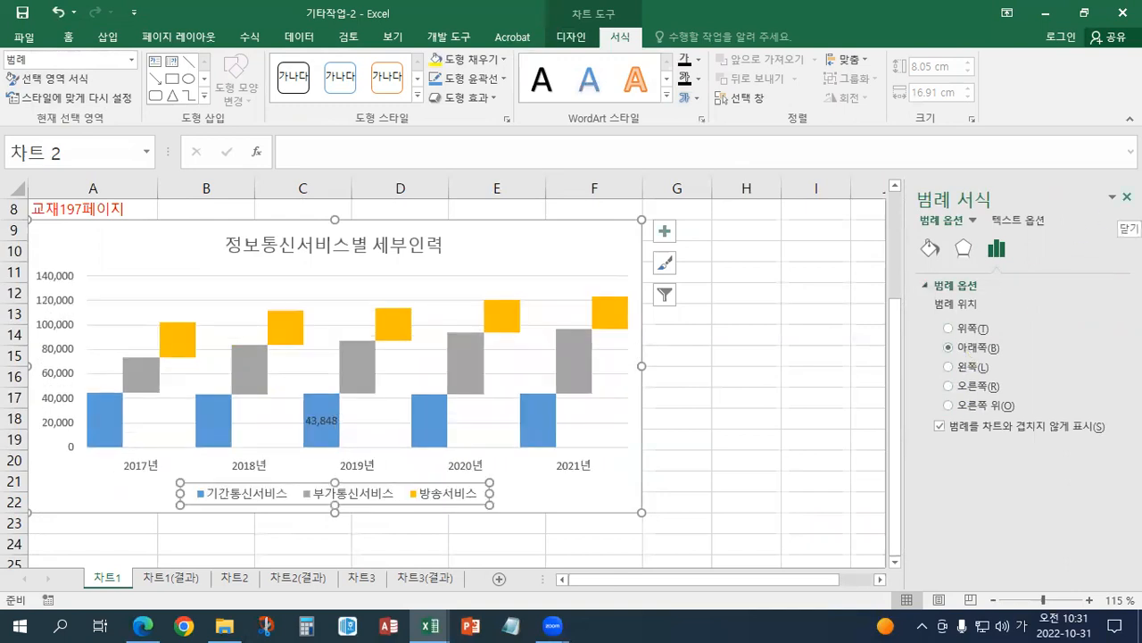
Close the legend formatting settings and review the legend position choices offered among the addable chart elements
left_click(1127, 198)
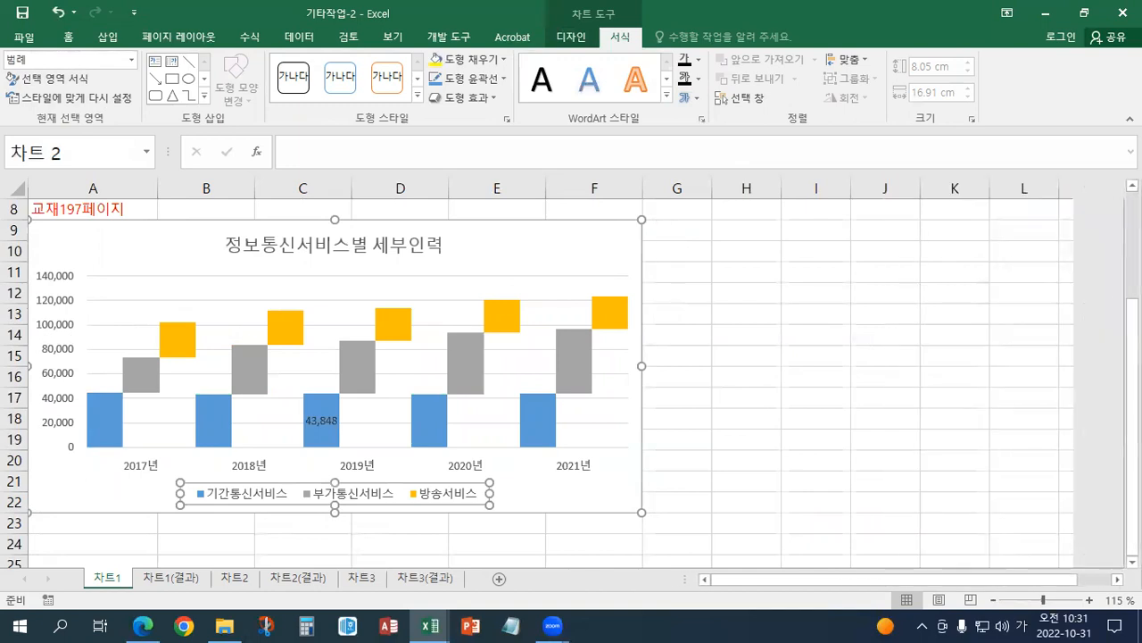
left_click(573, 37)
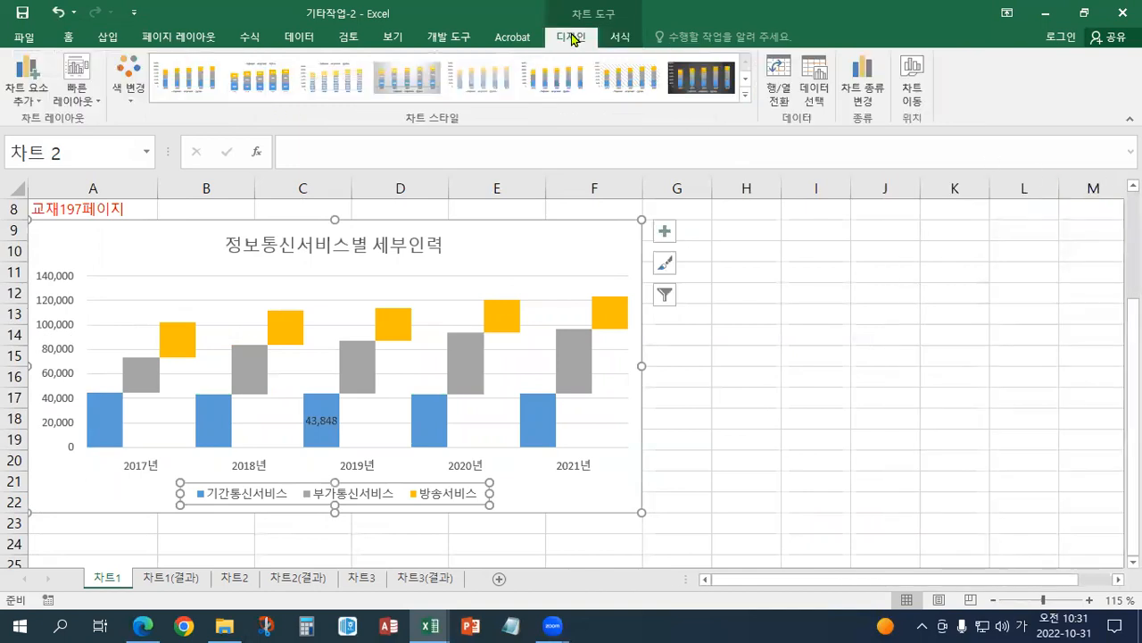
left_click(31, 99)
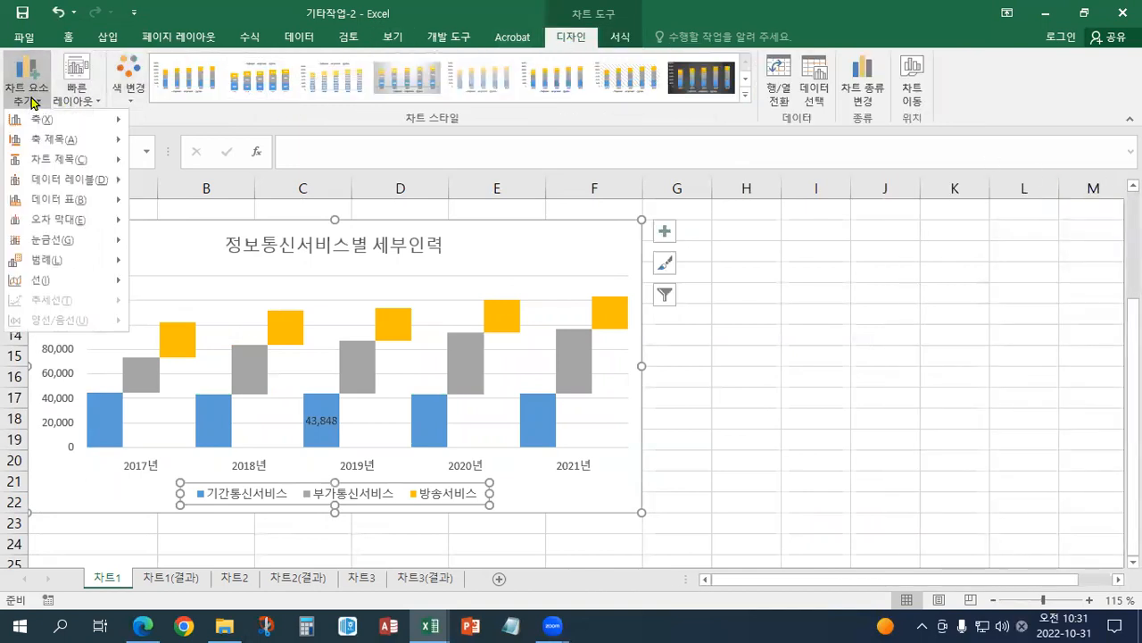
mouse_move(59, 262)
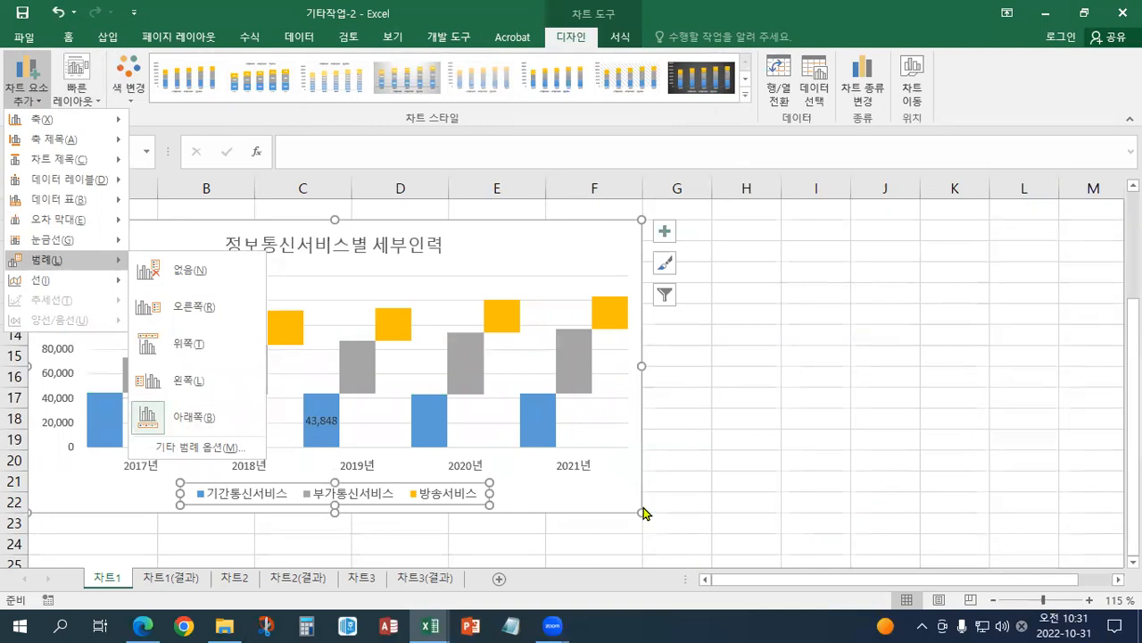
left_click(674, 483)
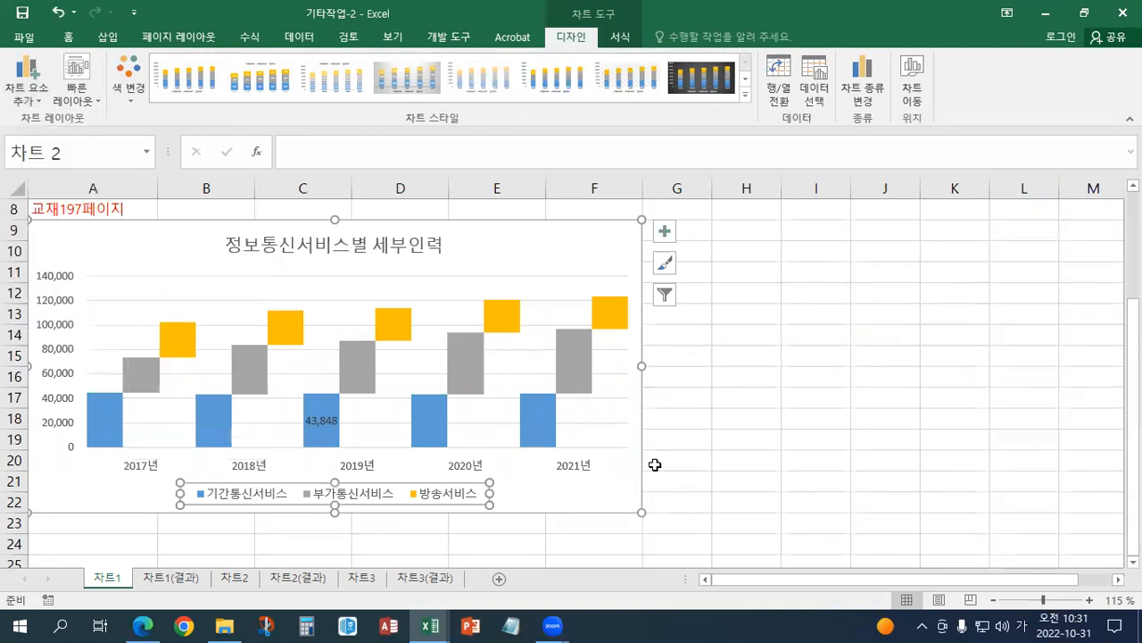
Save 기타작업-2 and close the ★엑셀기능정리_컴활2급실기 workbook, saving its changes
left_click(21, 13)
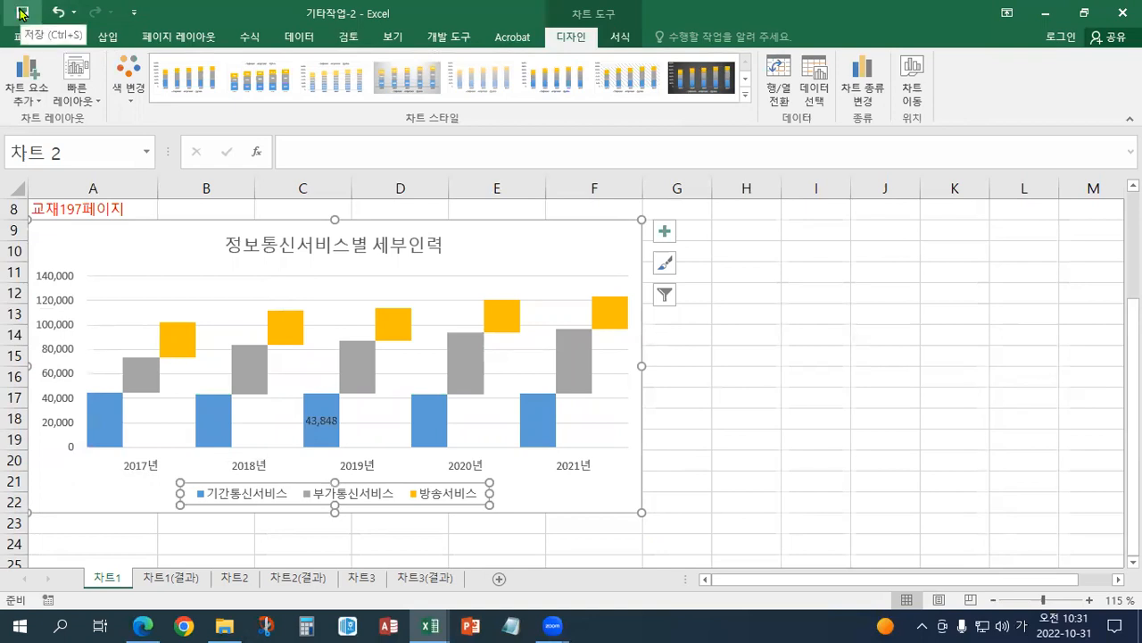
left_click(1084, 12)
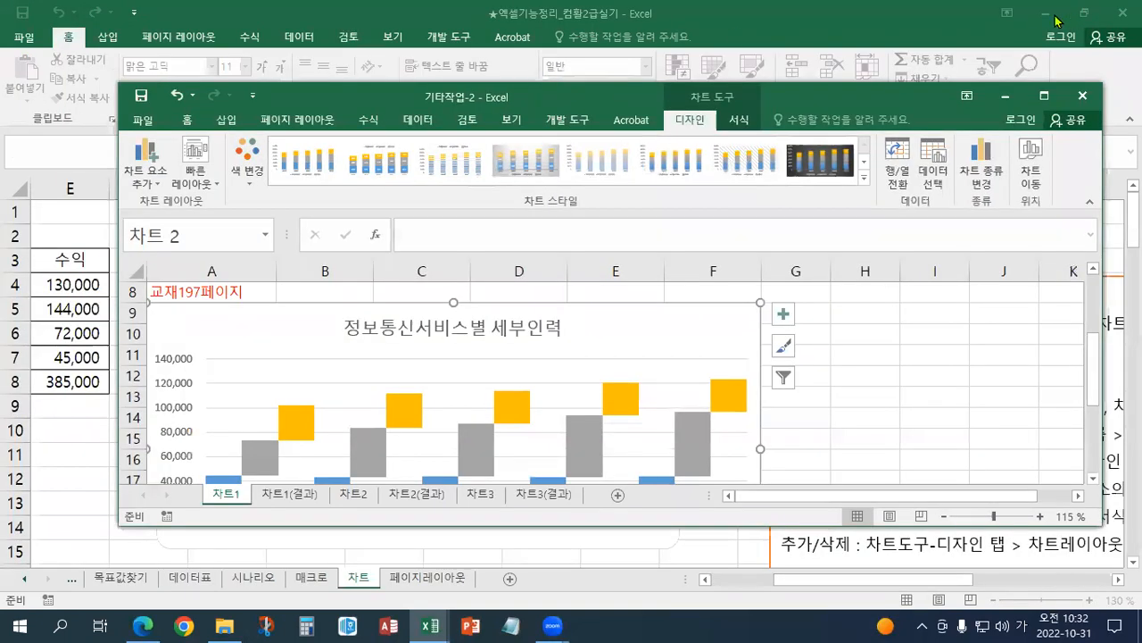
left_click(1106, 16)
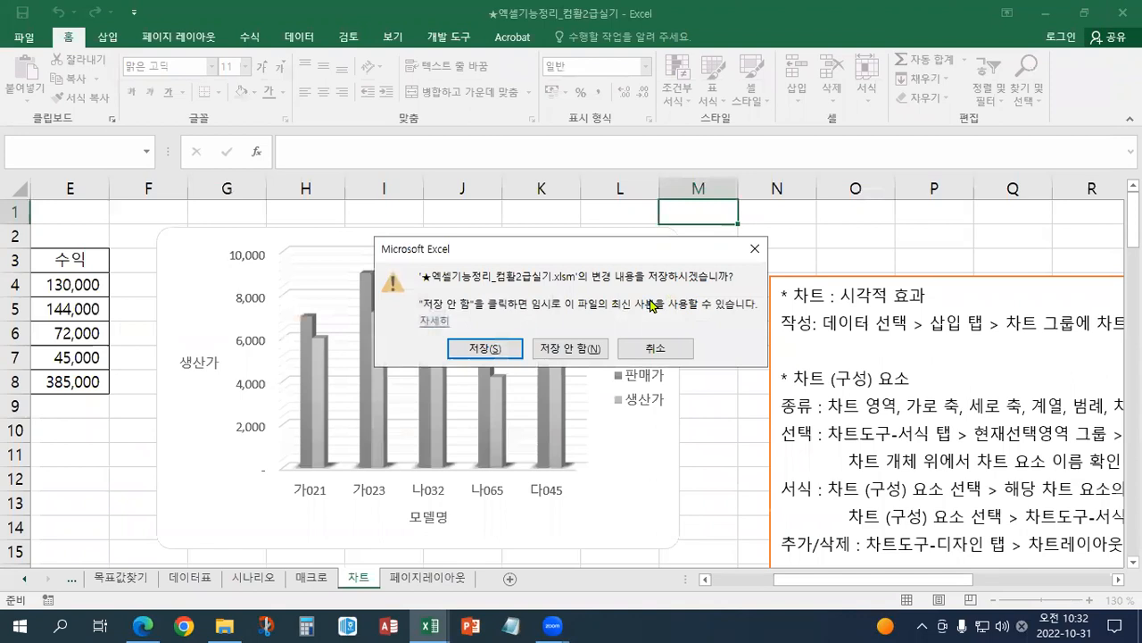
left_click(502, 352)
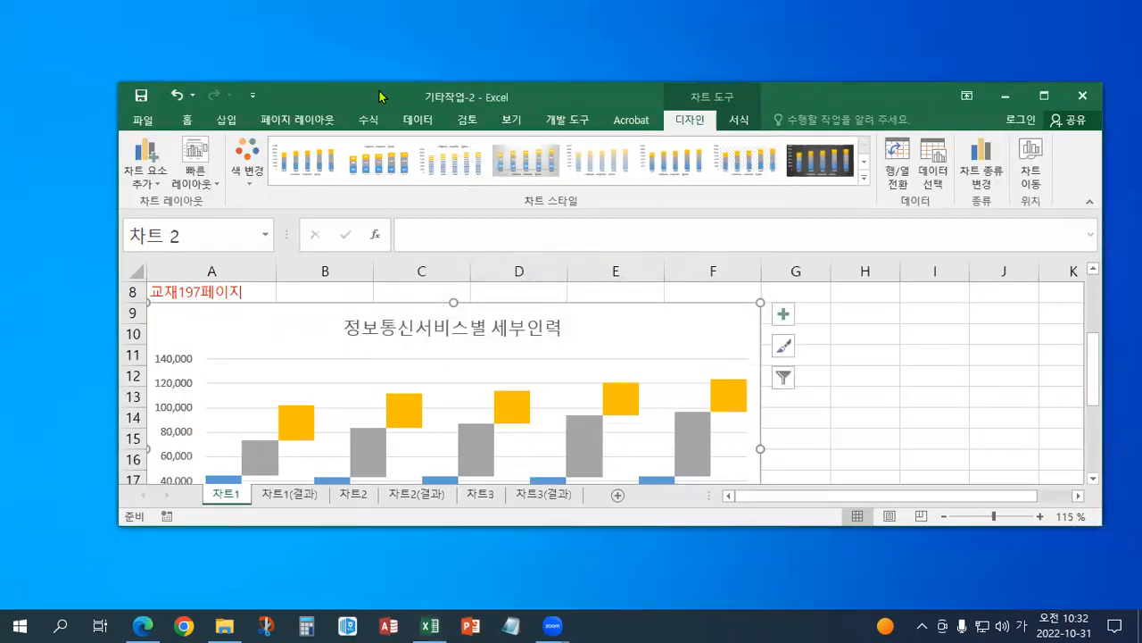
Switch to sheet 차트2 in the maximized 기타작업-2 window and enter 교재200페이지 in cell A8
left_click_drag(370, 91, 261, 14)
left_click(243, 418)
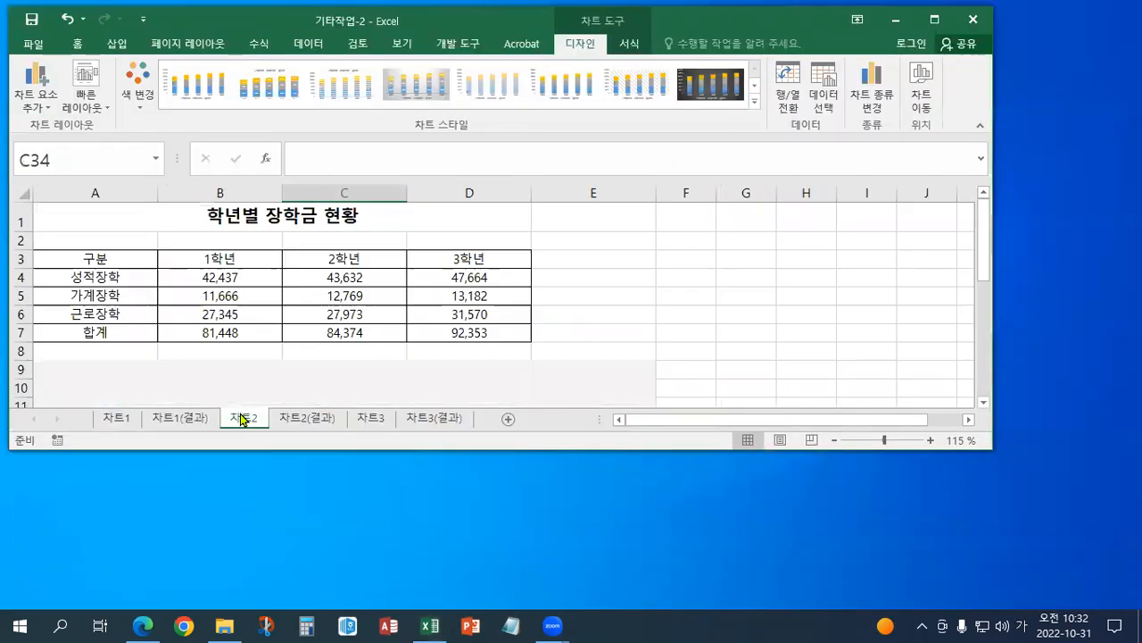
double_click(288, 18)
left_click(119, 342)
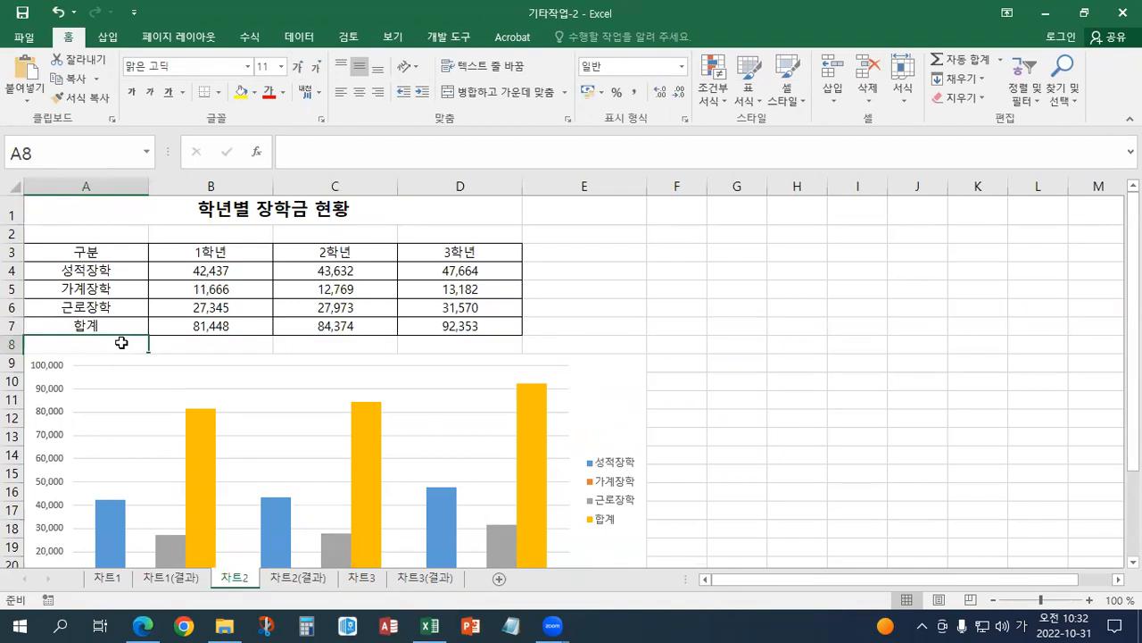
type("교재200")
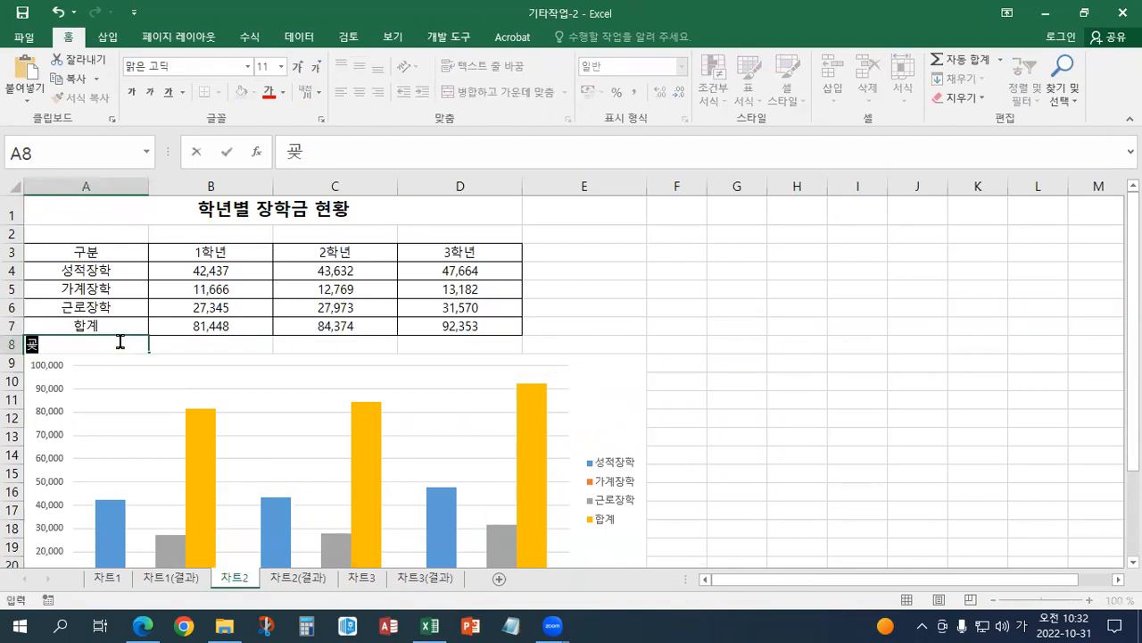
type("페이지")
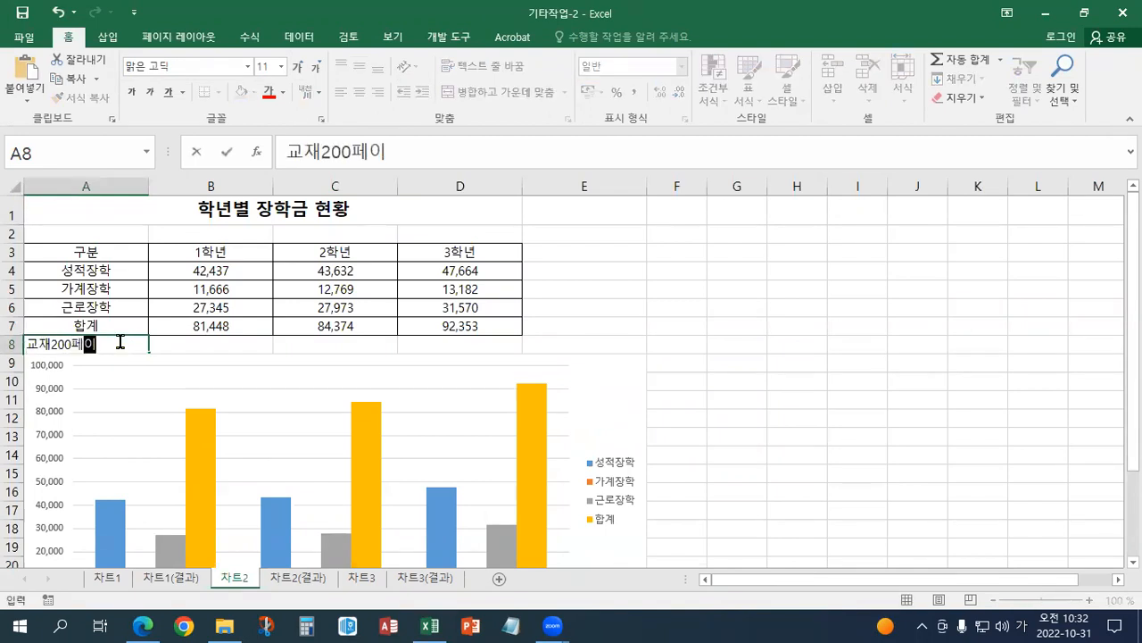
key("Return")
Clear the formatting of cell A8 on sheet 차트2 and colour its text red
left_click(124, 343)
key("alt+h")
key("a")
key("c")
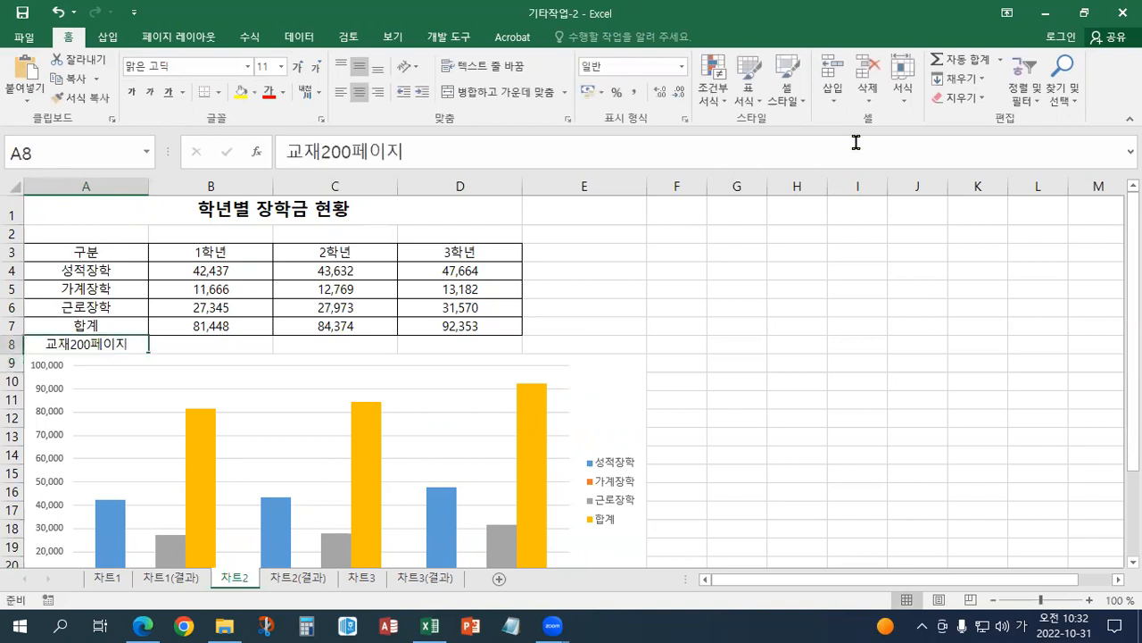
left_click(962, 97)
left_click(959, 136)
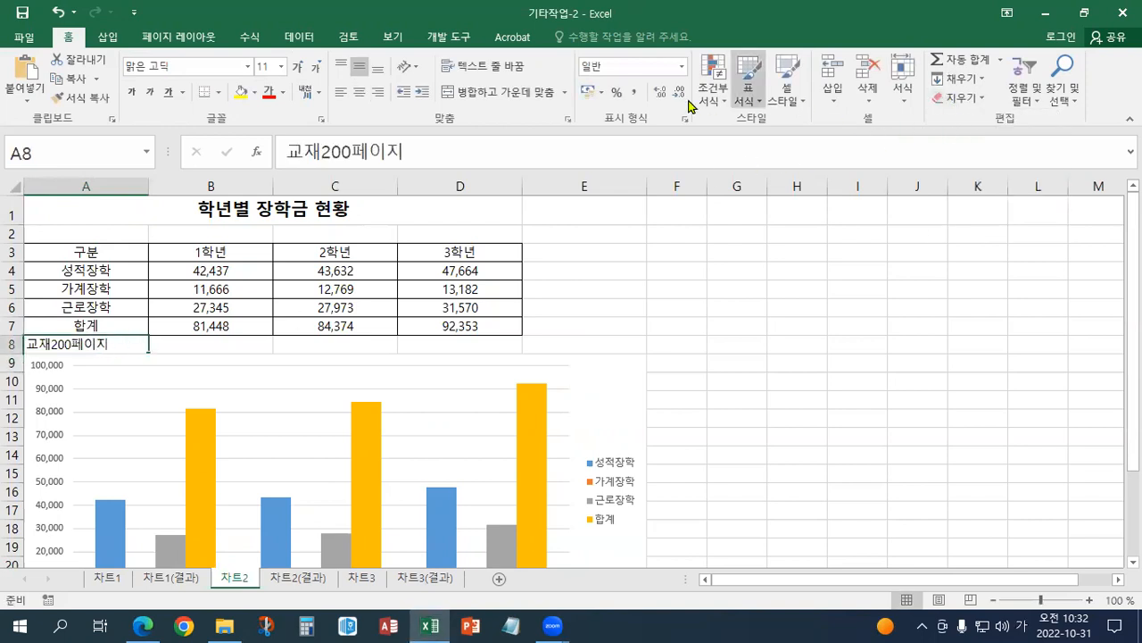
left_click(267, 92)
left_click(625, 326)
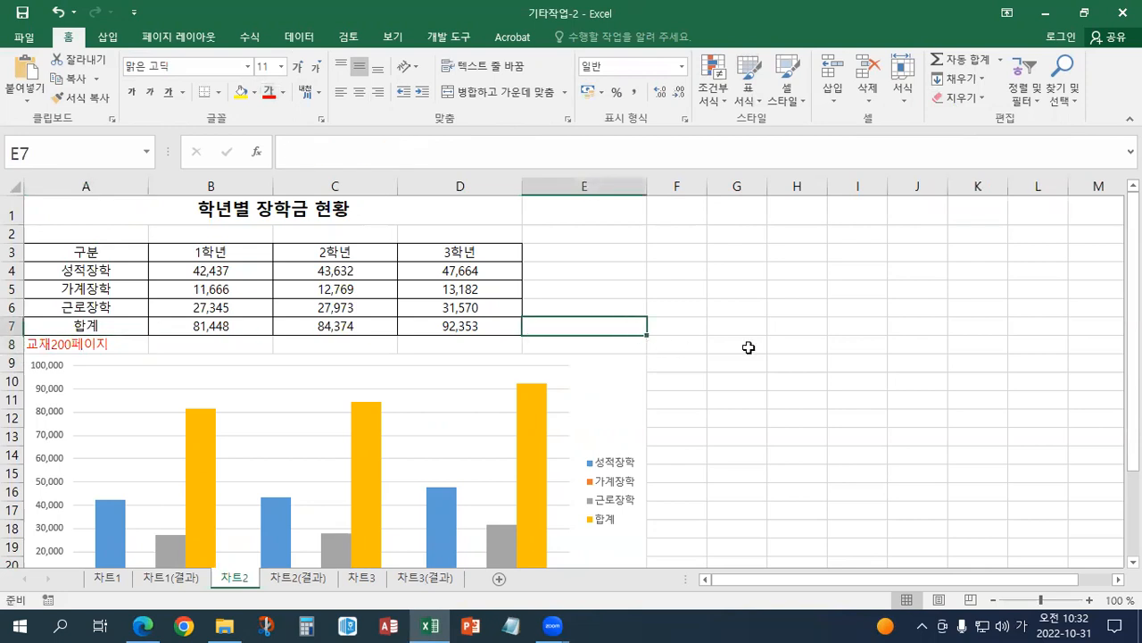
Delete the existing column chart below the scholarship table and undo the deletion
scroll(877, 417, "down", 1)
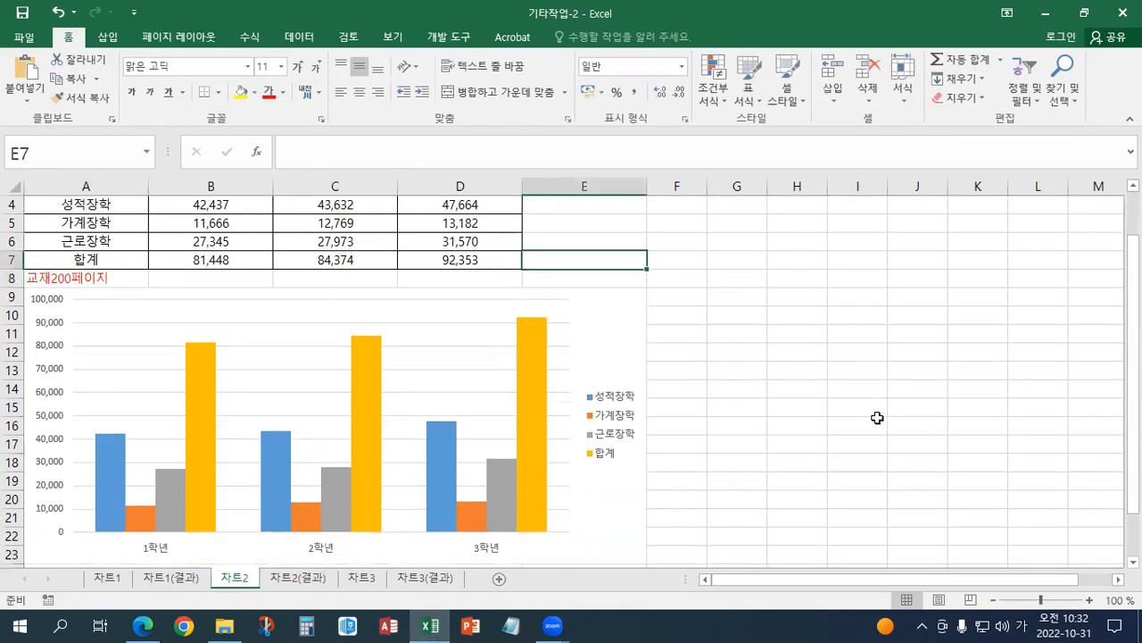
scroll(877, 417, "up", 1)
scroll(877, 418, "up", 1, "ctrl")
scroll(877, 418, "down", 2)
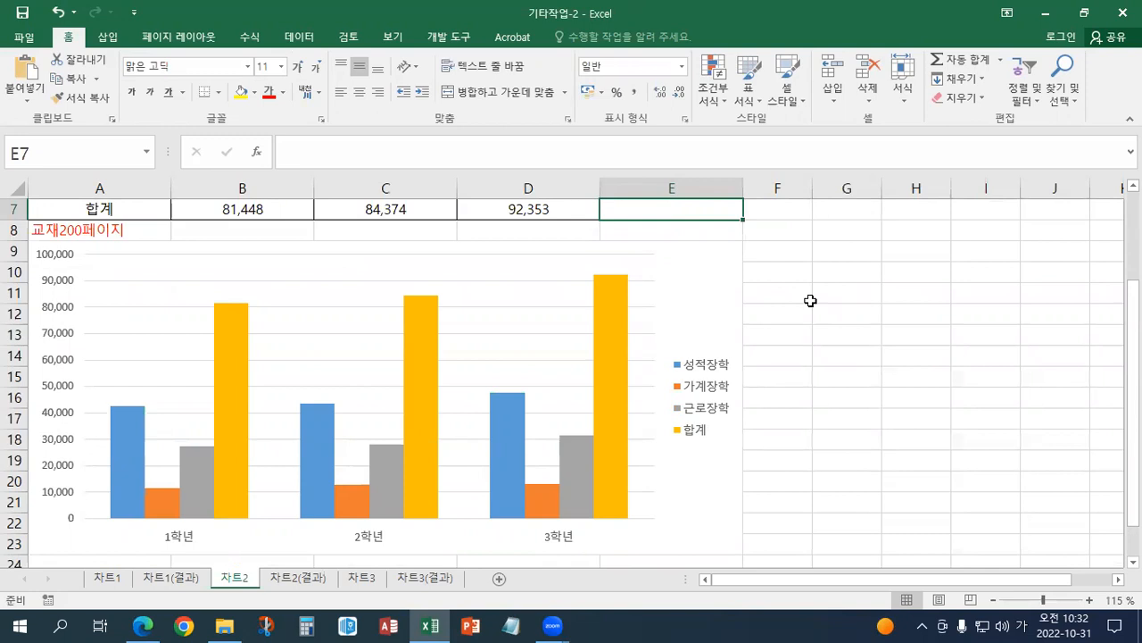
left_click(666, 284)
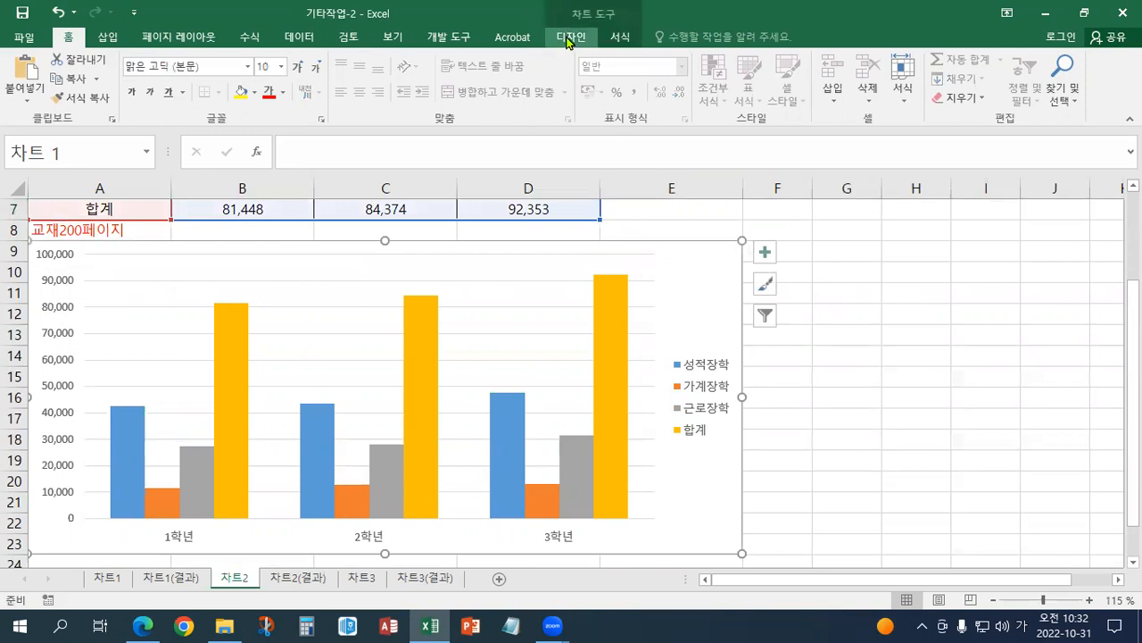
left_click(570, 38)
left_click(618, 37)
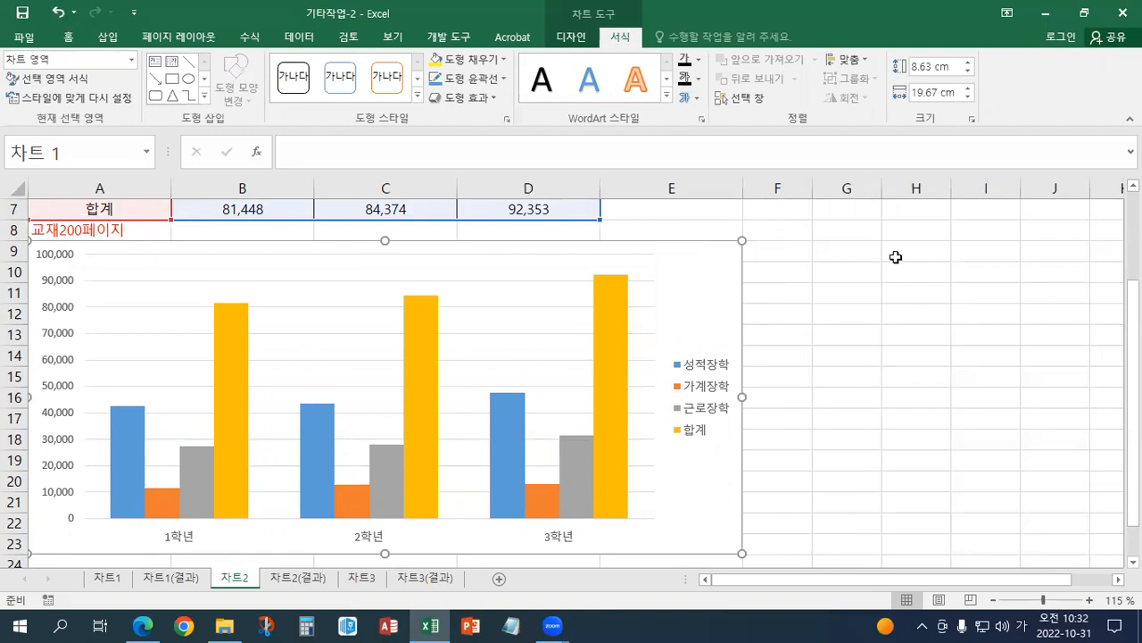
key("Delete")
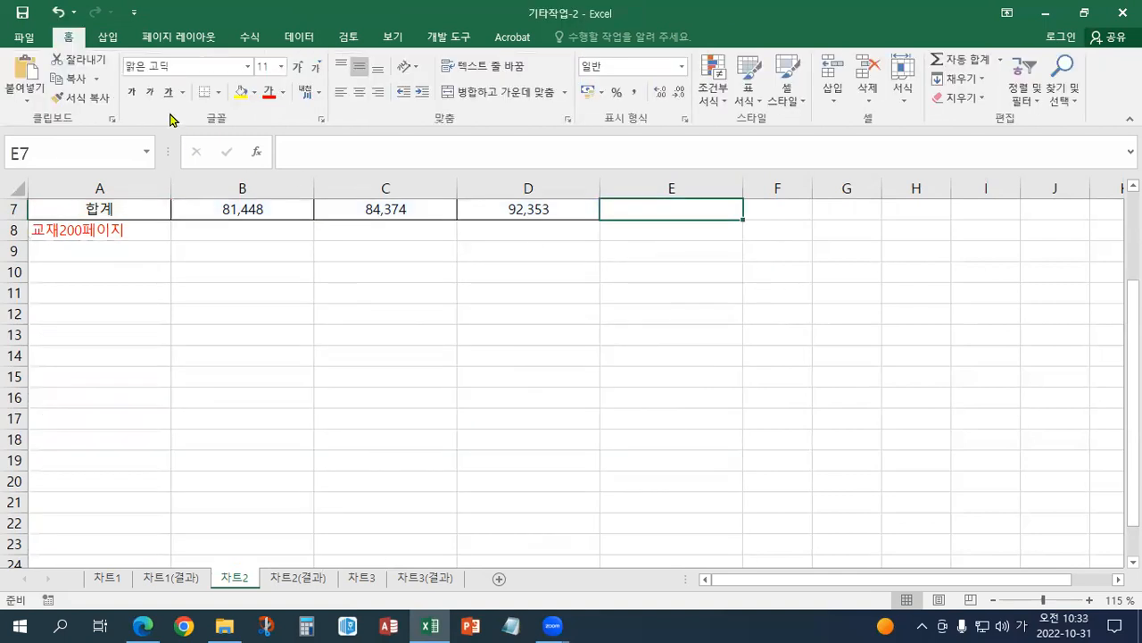
left_click(54, 11)
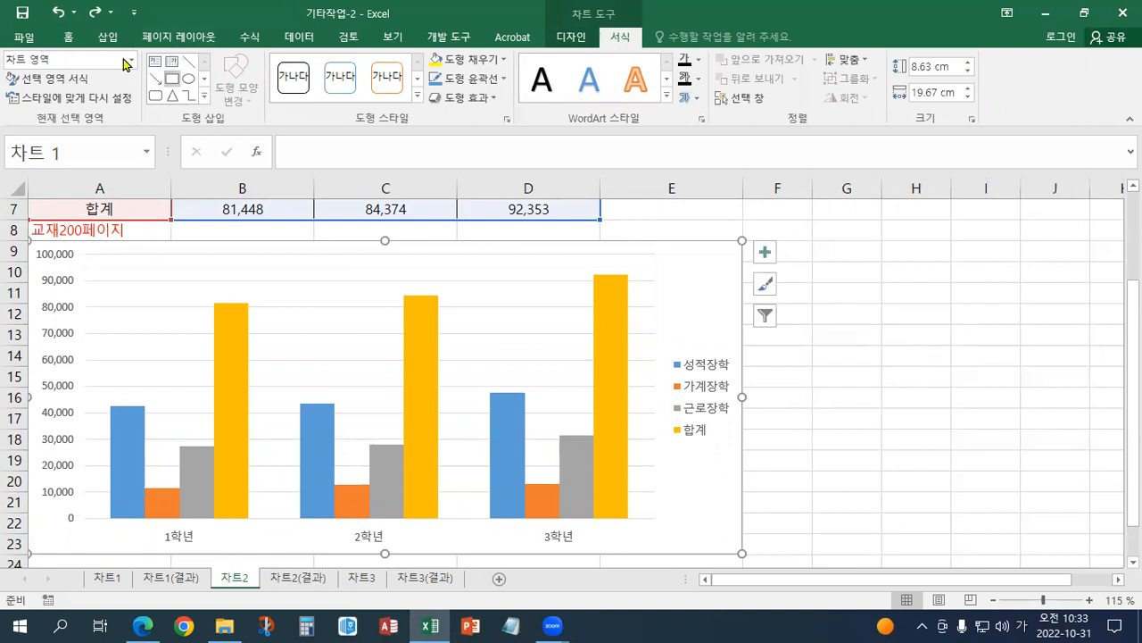
Insert a clustered column chart from cells A3:B5 and move it slightly up and to the right
scroll(345, 306, "up", 2)
left_click(634, 299)
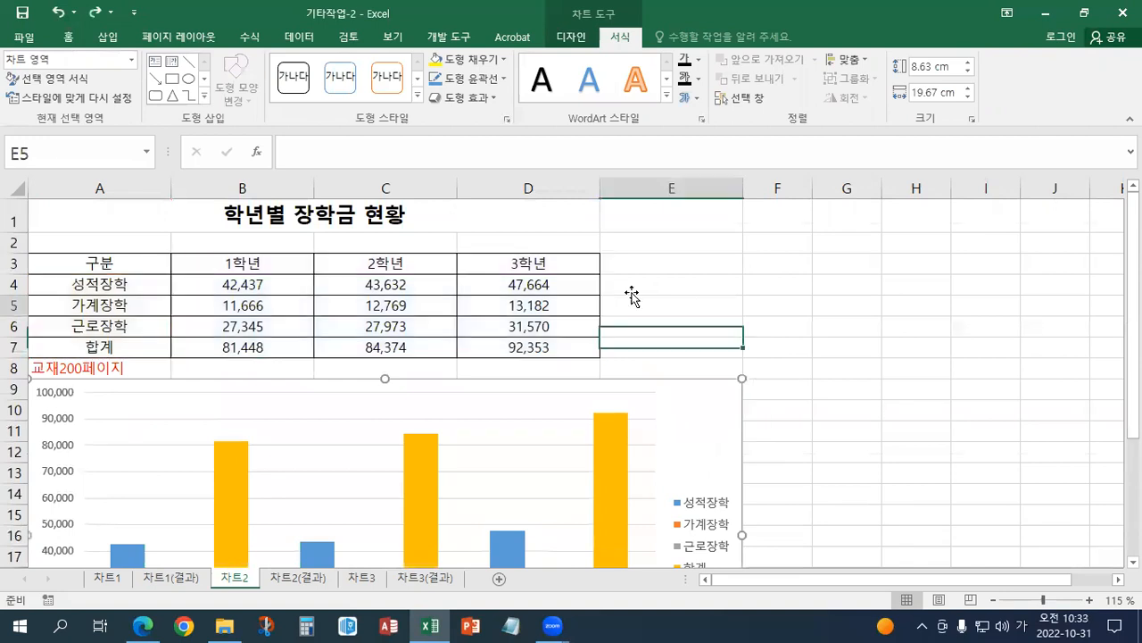
left_click_drag(139, 268, 308, 308)
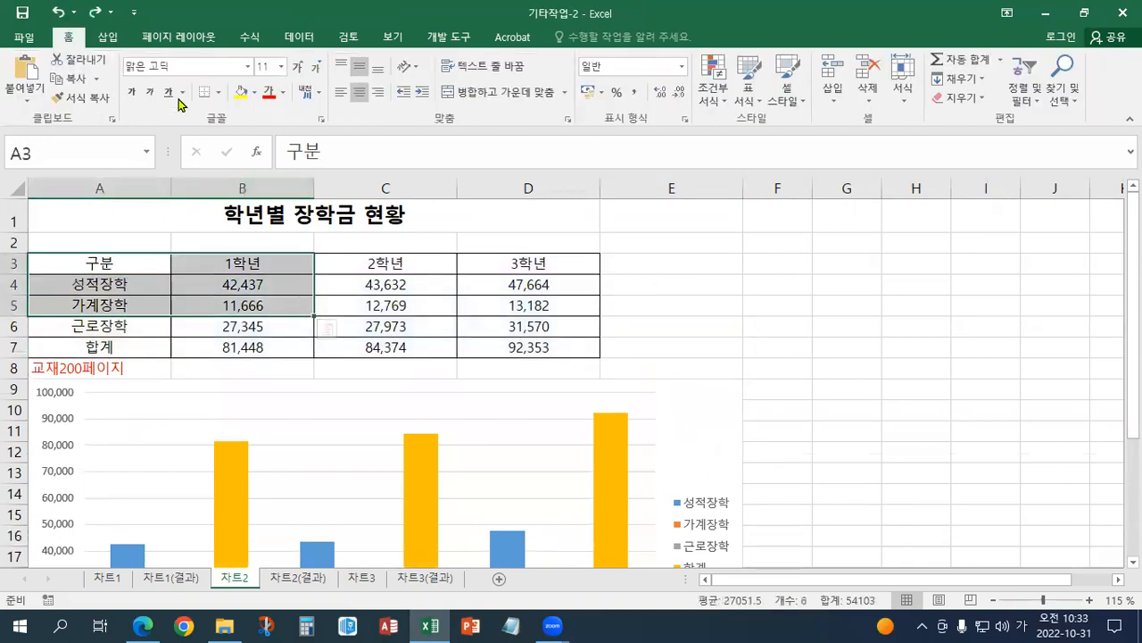
left_click(111, 35)
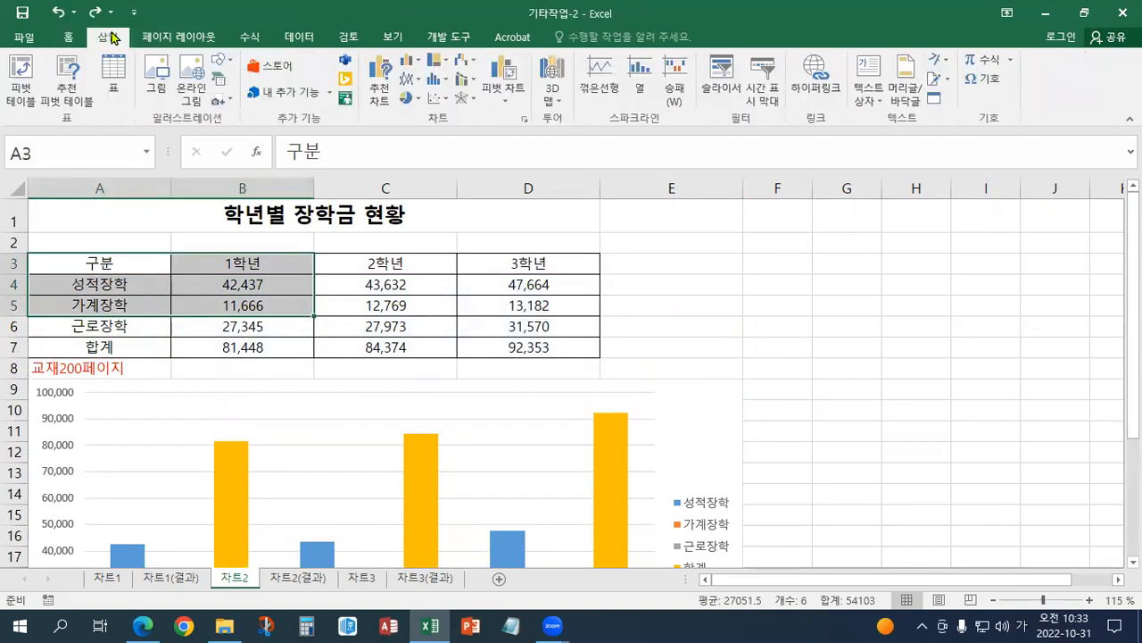
left_click(410, 61)
left_click(416, 110)
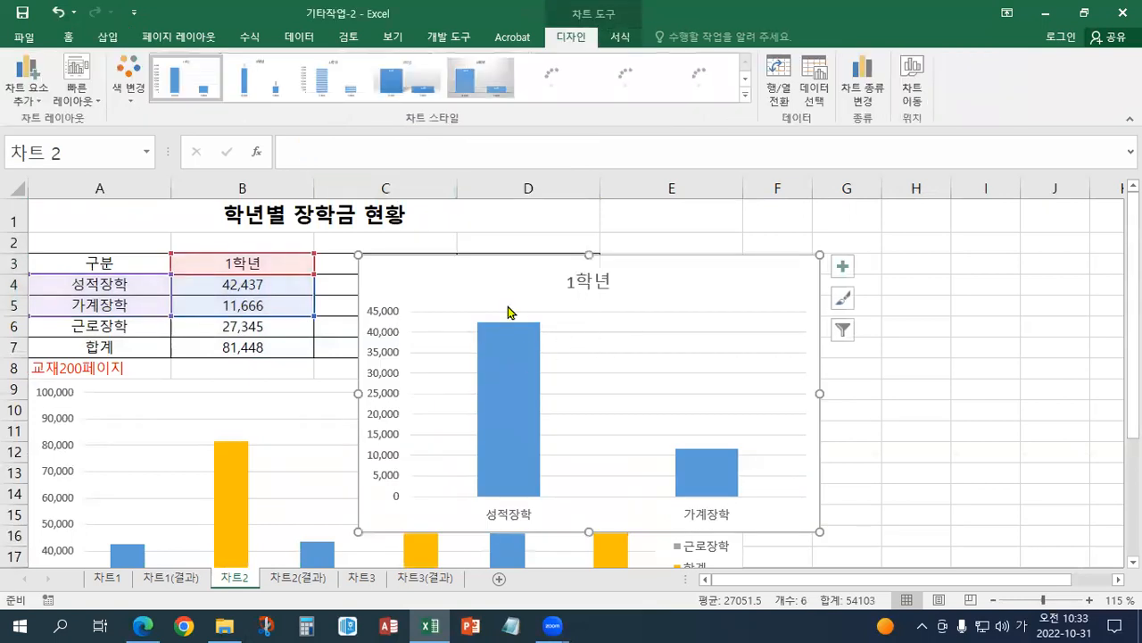
left_click_drag(472, 285, 535, 259)
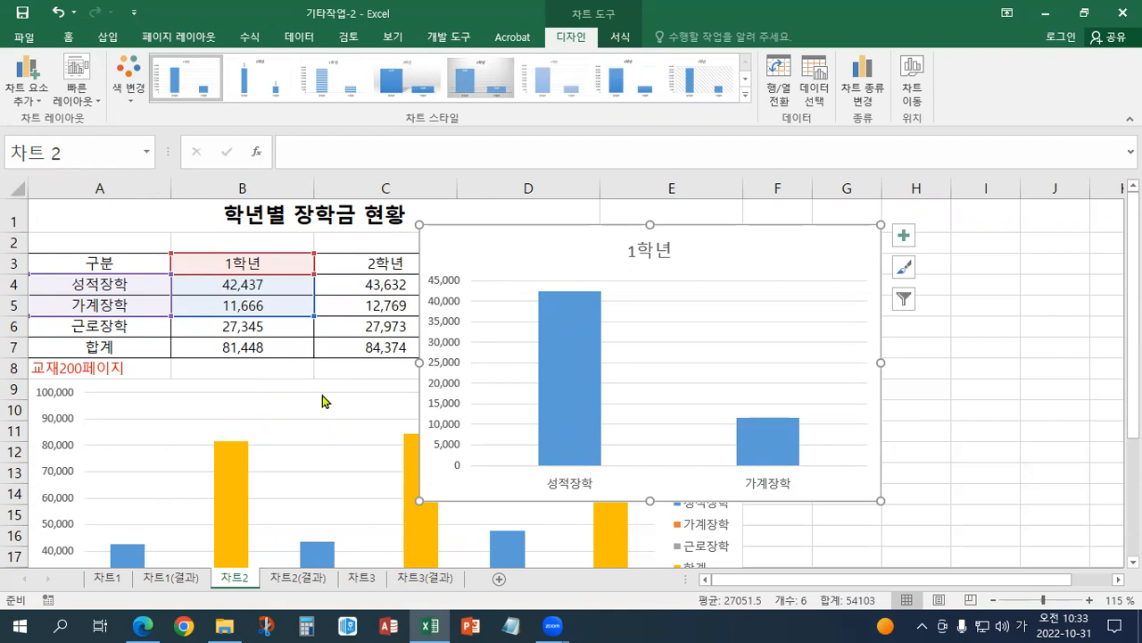
Compare the original chart with the newly inserted 1학년 chart and delete the new one
scroll(323, 399, "down", 2)
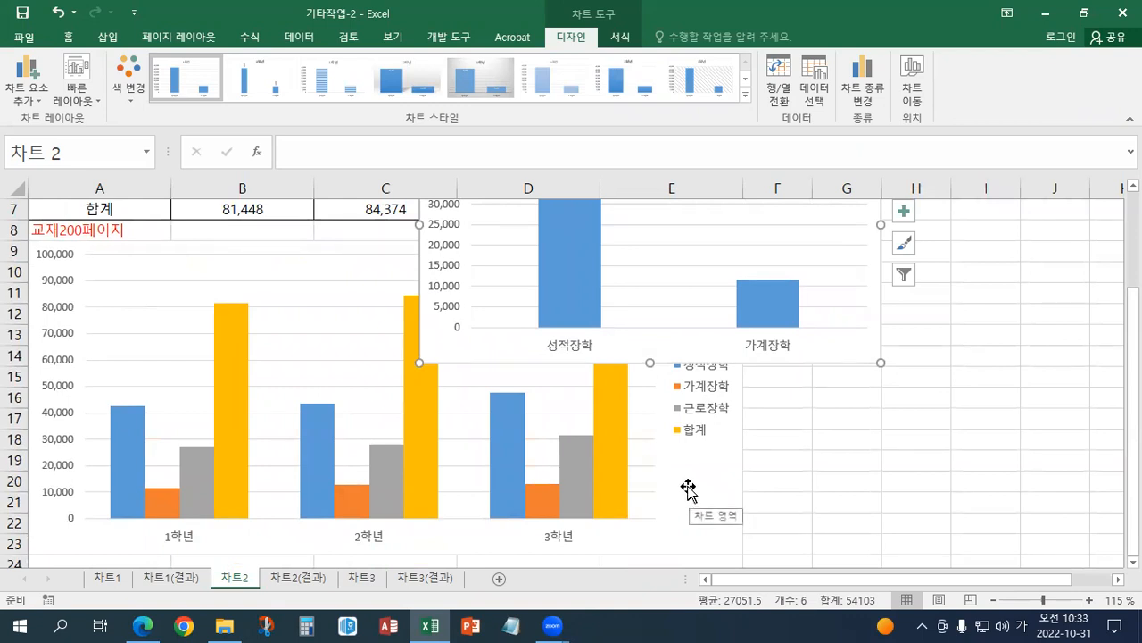
left_click(688, 489)
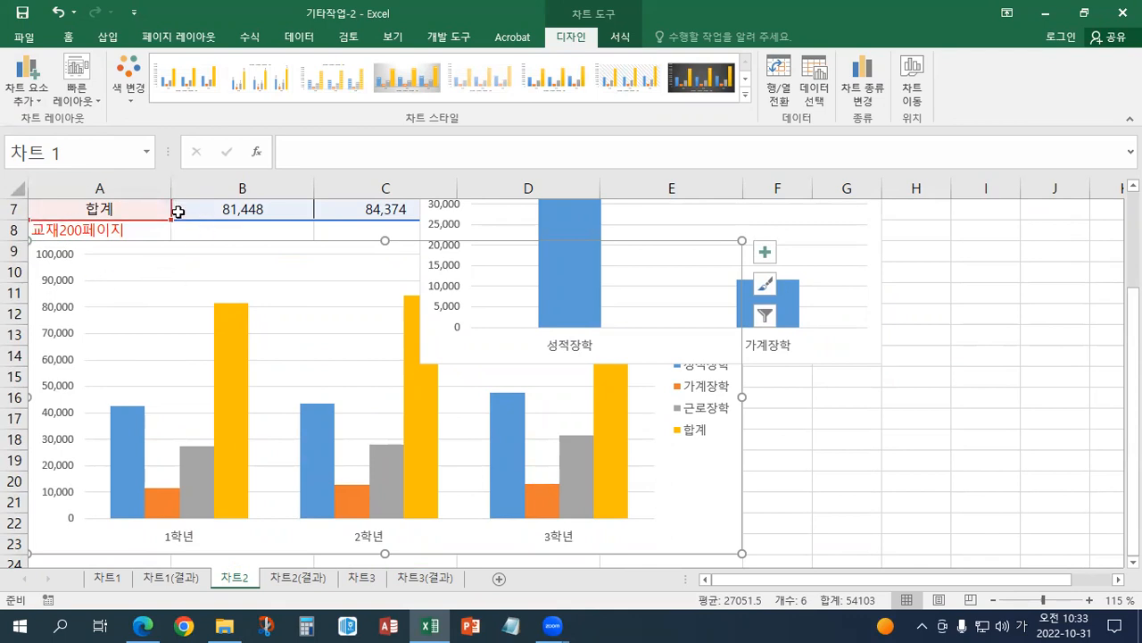
left_click(830, 344)
key("Delete")
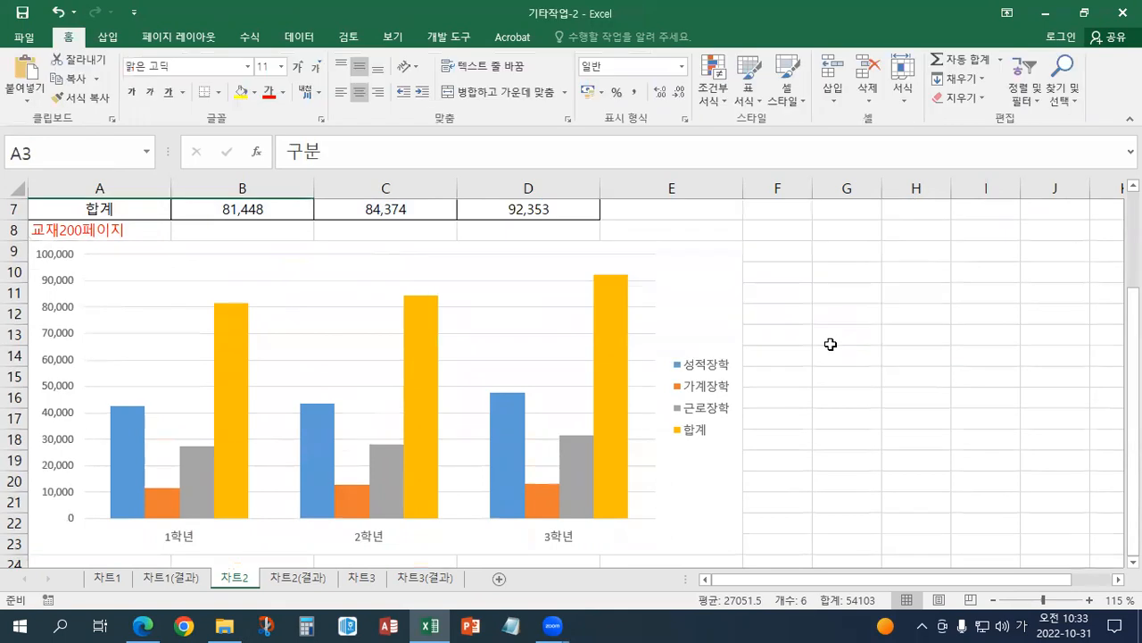
Remove the 합계 series from the scholarship chart on sheet 차트2
left_click(716, 317)
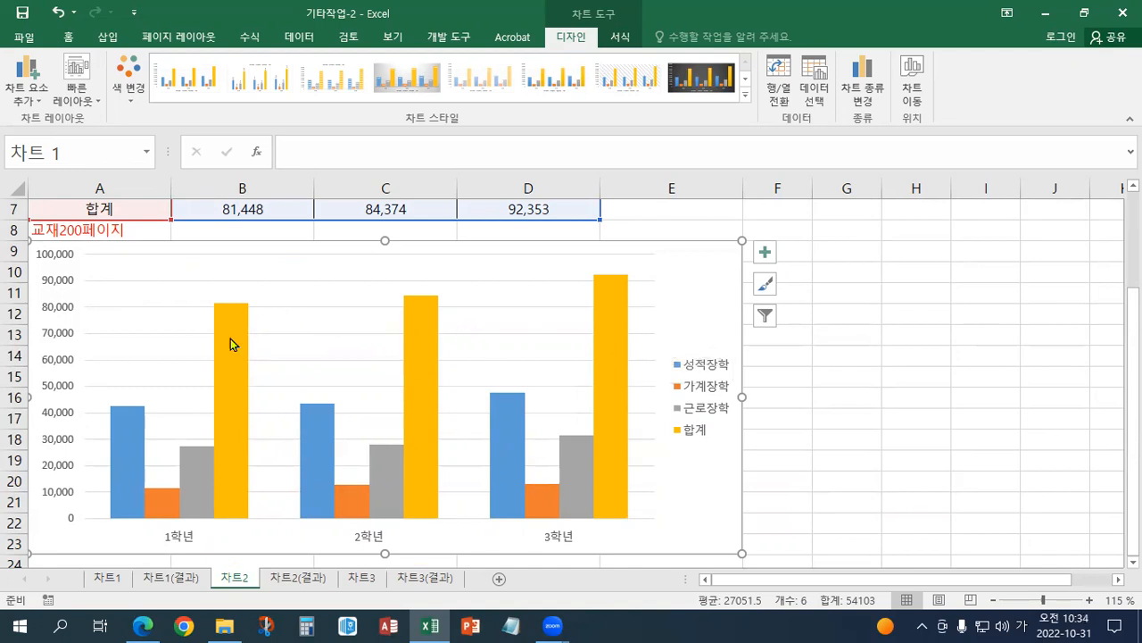
left_click(424, 327)
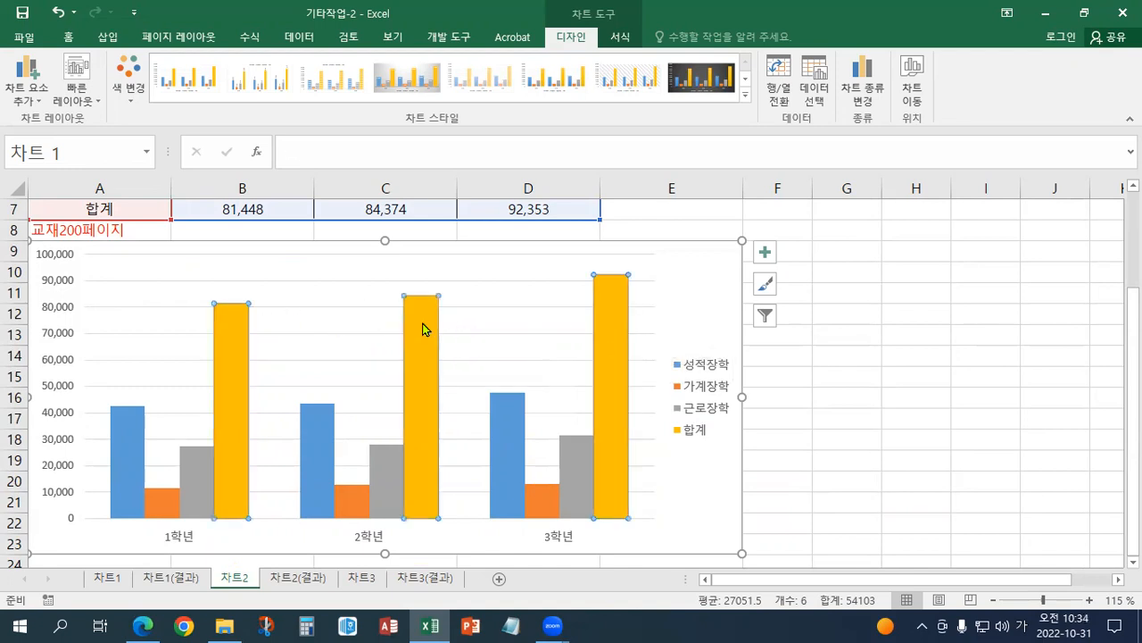
right_click(424, 328)
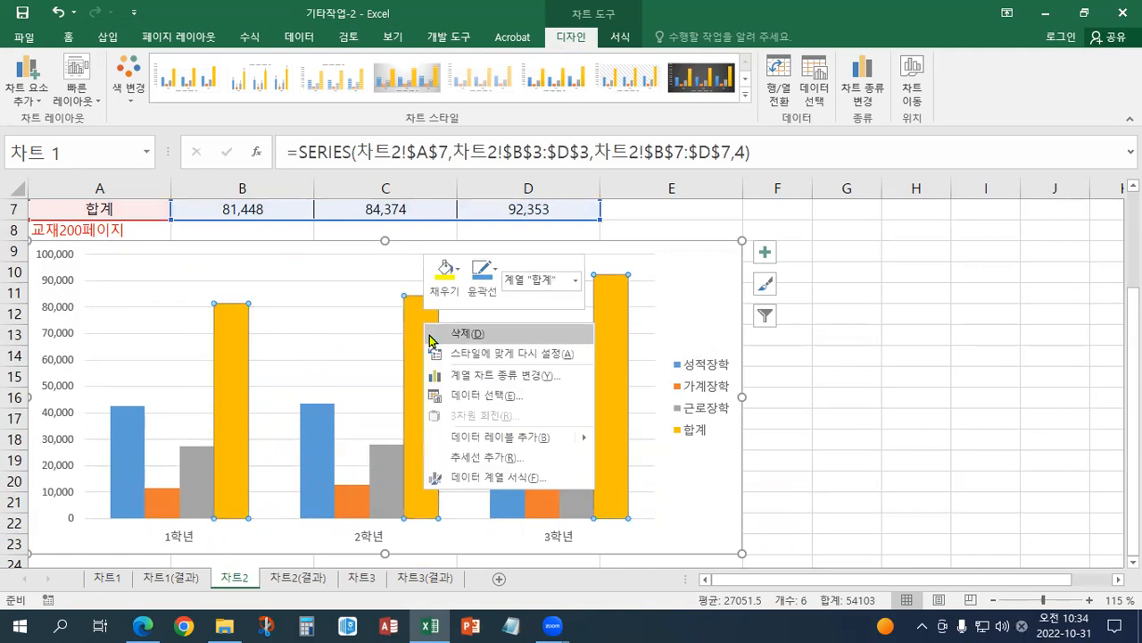
left_click(459, 333)
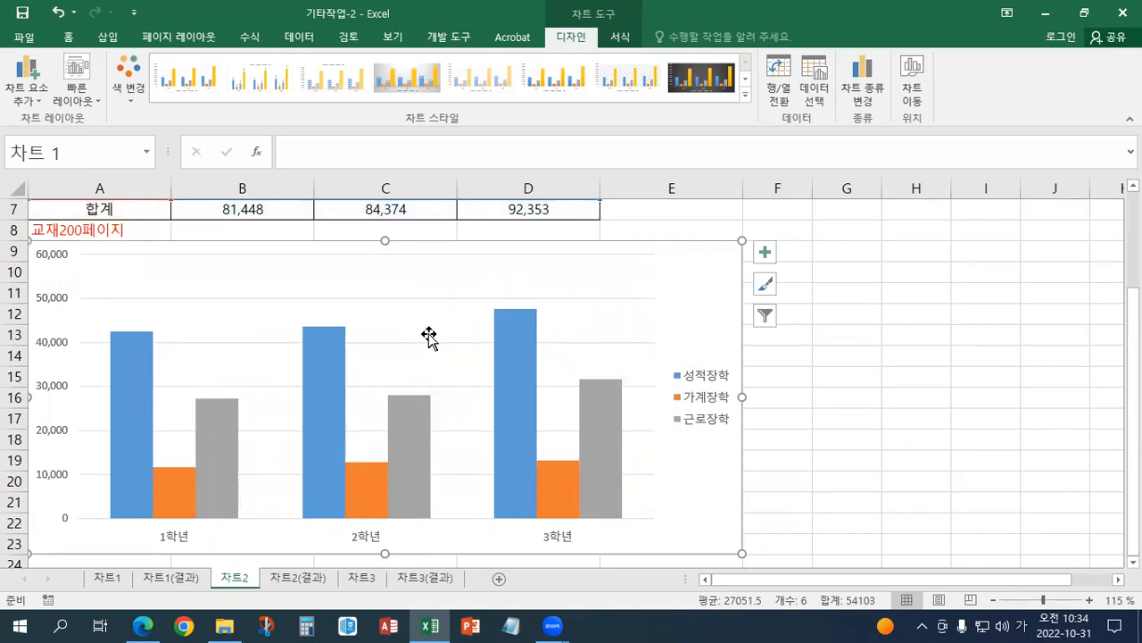
Change the scholarship chart's type to stacked bar (누적 가로 막대형), keeping the grades as categories
right_click(711, 271)
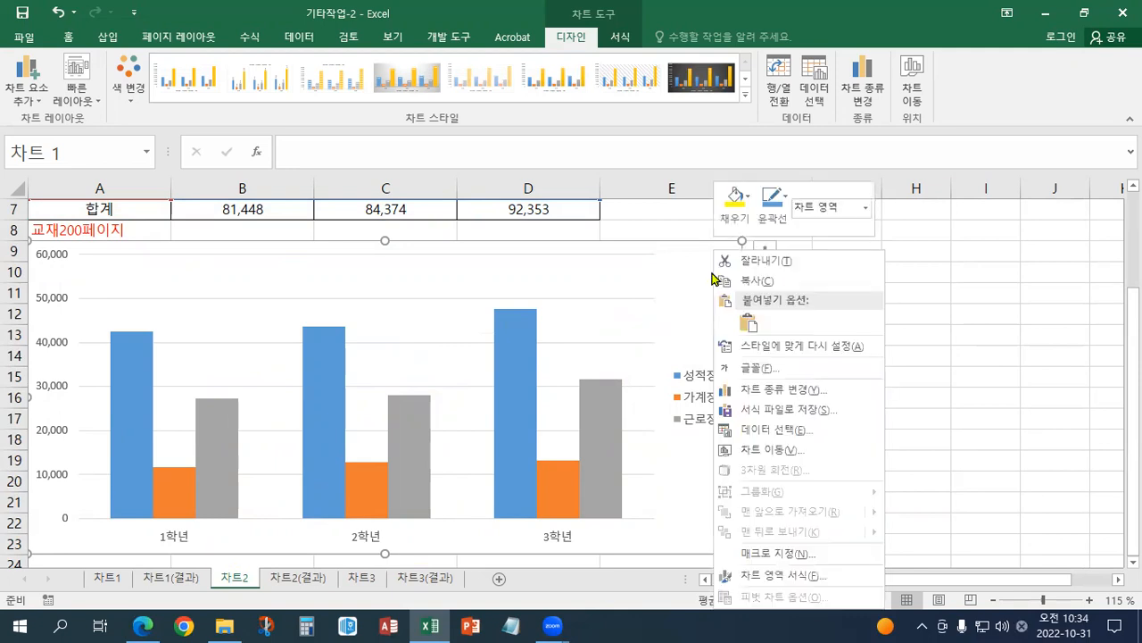
left_click(731, 390)
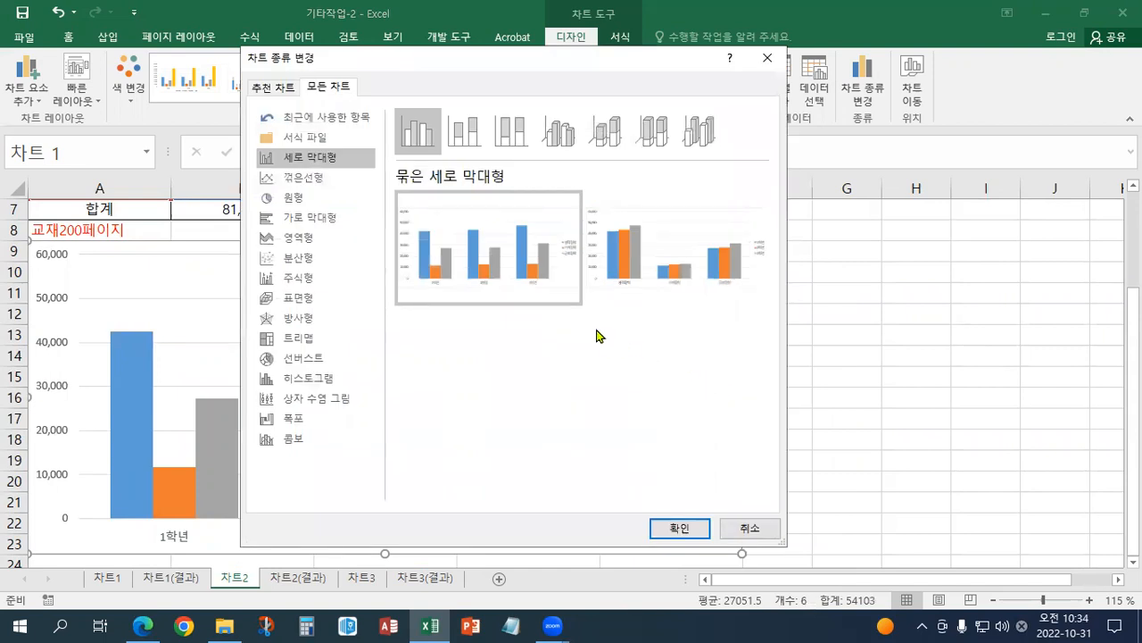
mouse_move(443, 250)
left_click(299, 221)
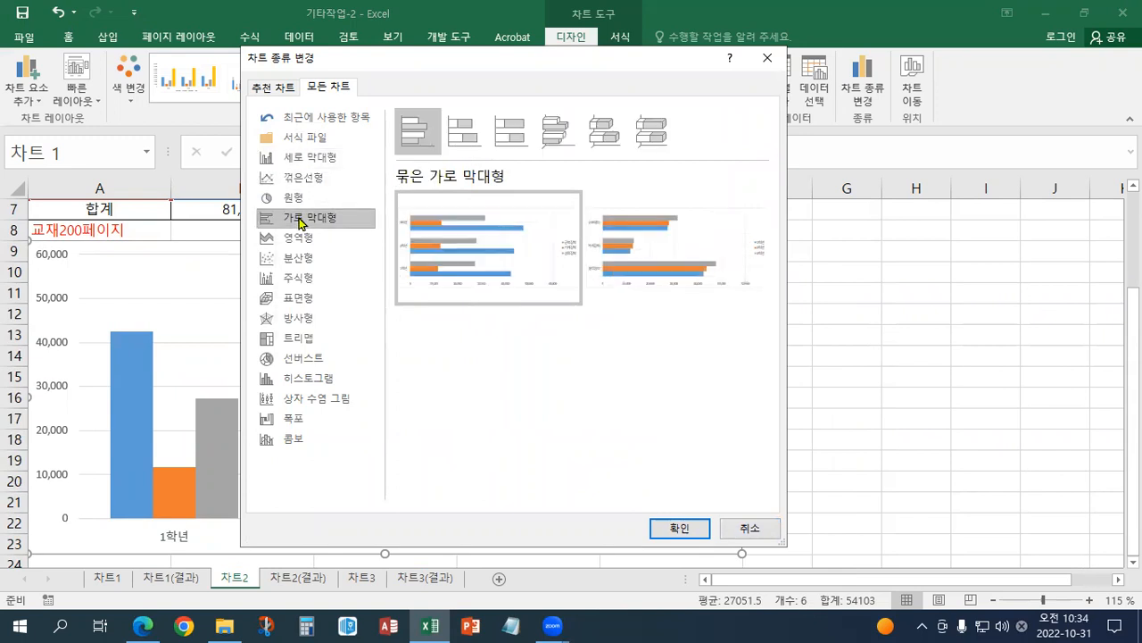
left_click(474, 136)
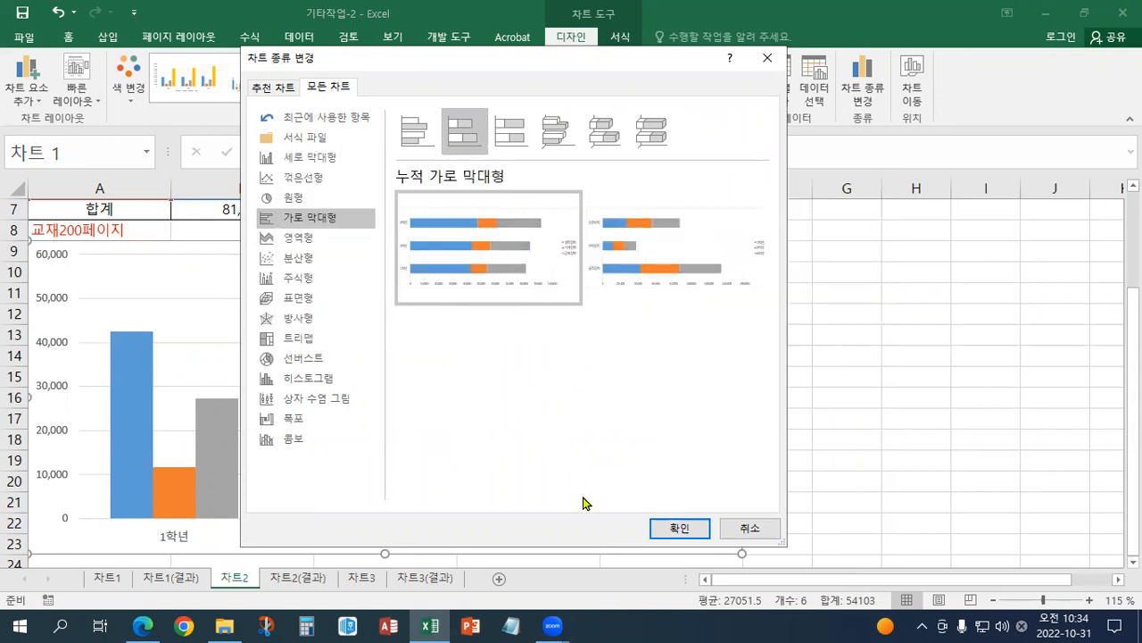
left_click(676, 534)
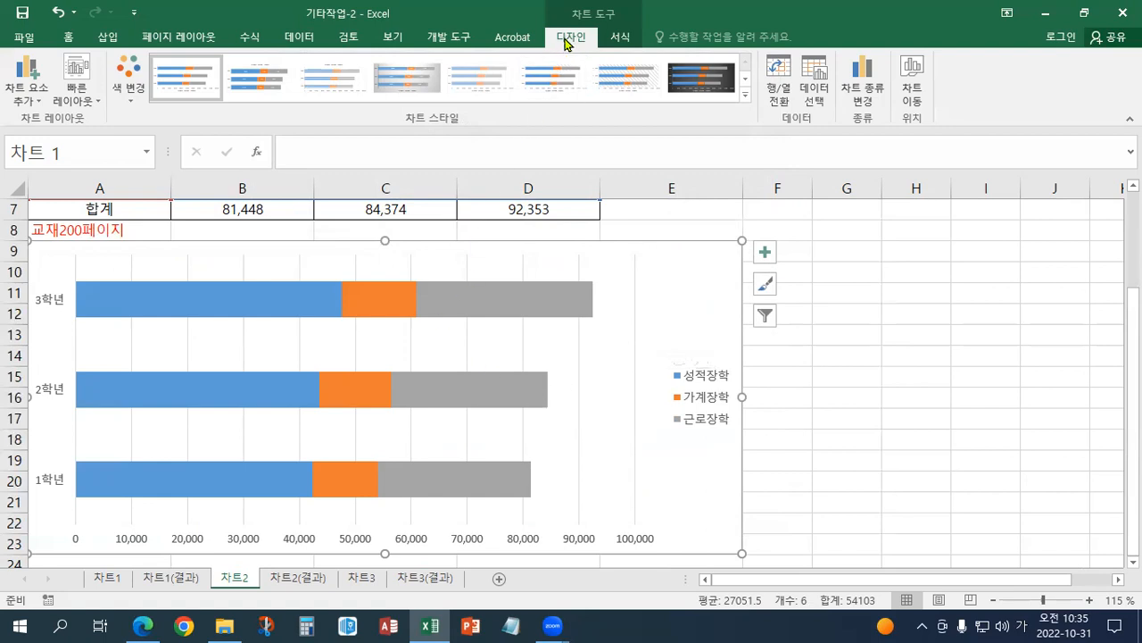
Add a chart title above the chart (차트 위) and link it to cell A1 of sheet 차트2
left_click(30, 101)
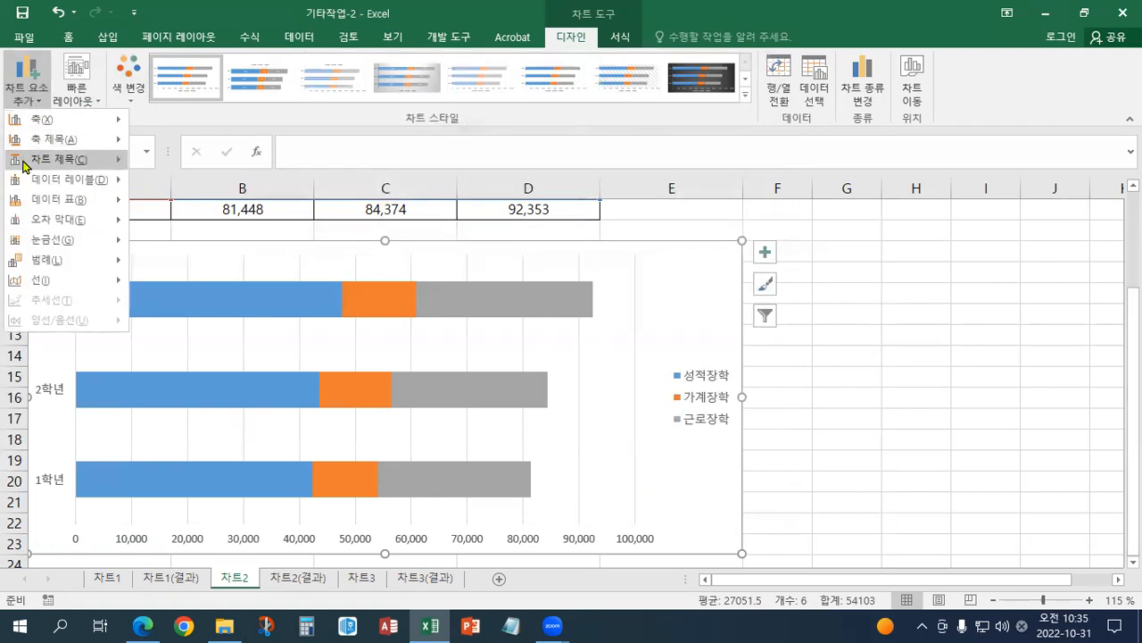
mouse_move(23, 167)
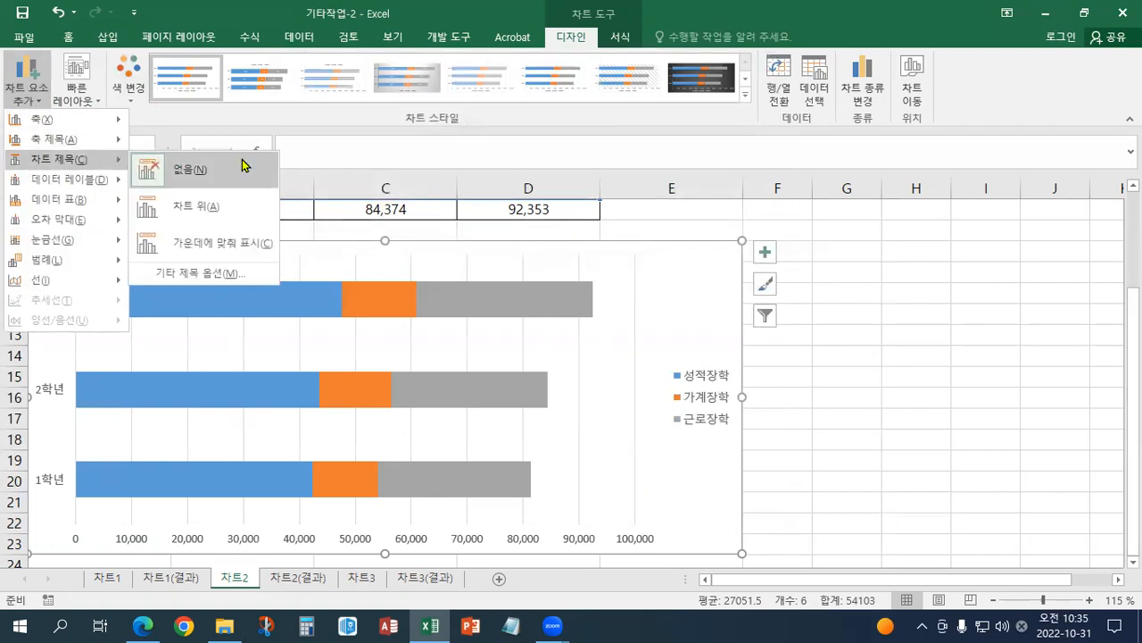
left_click(237, 213)
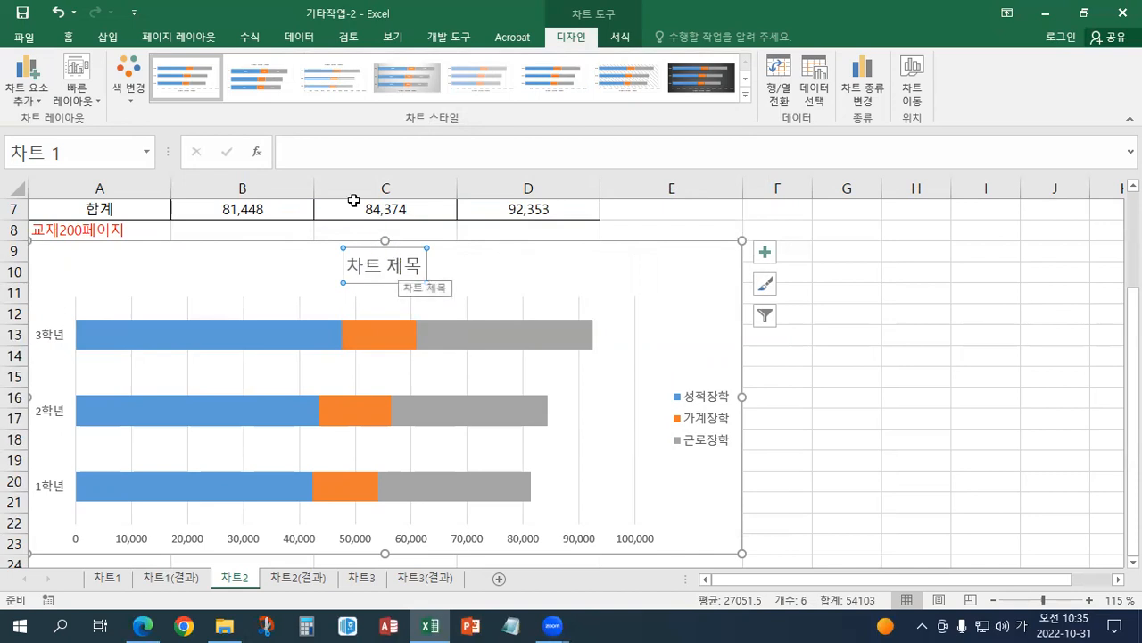
left_click(303, 153)
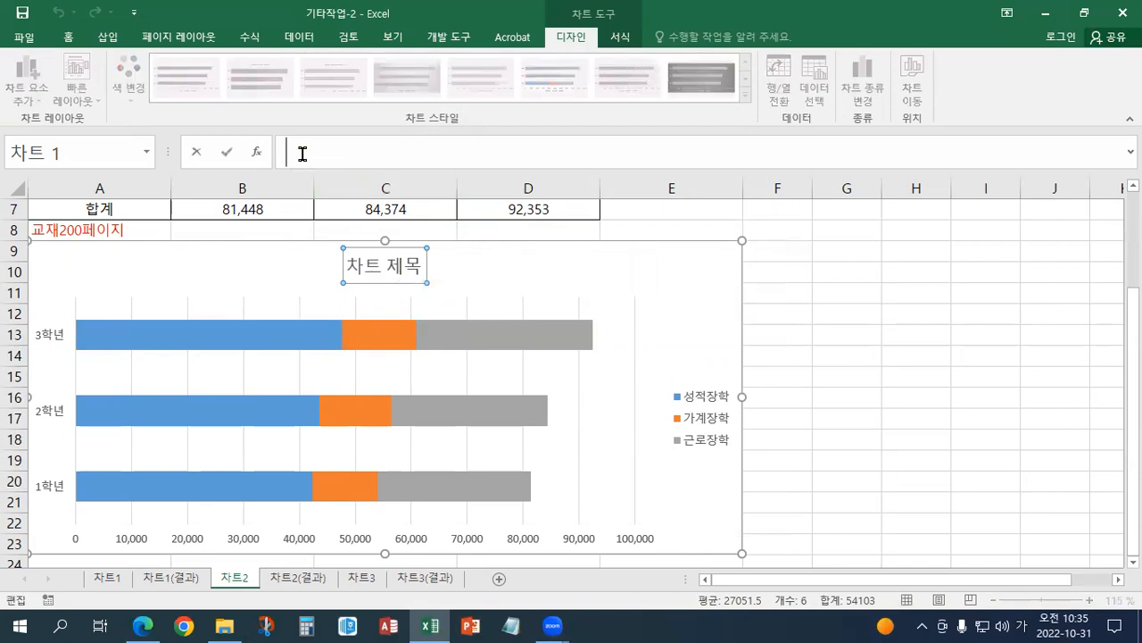
type("=")
left_click_drag(1133, 393, 1133, 297)
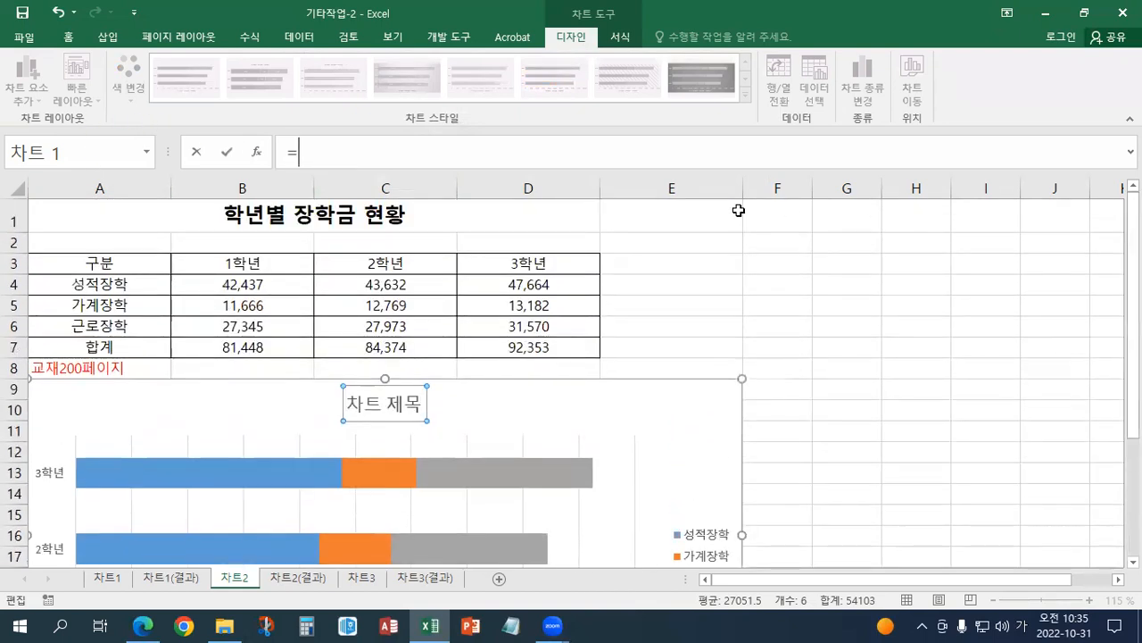
left_click(233, 220)
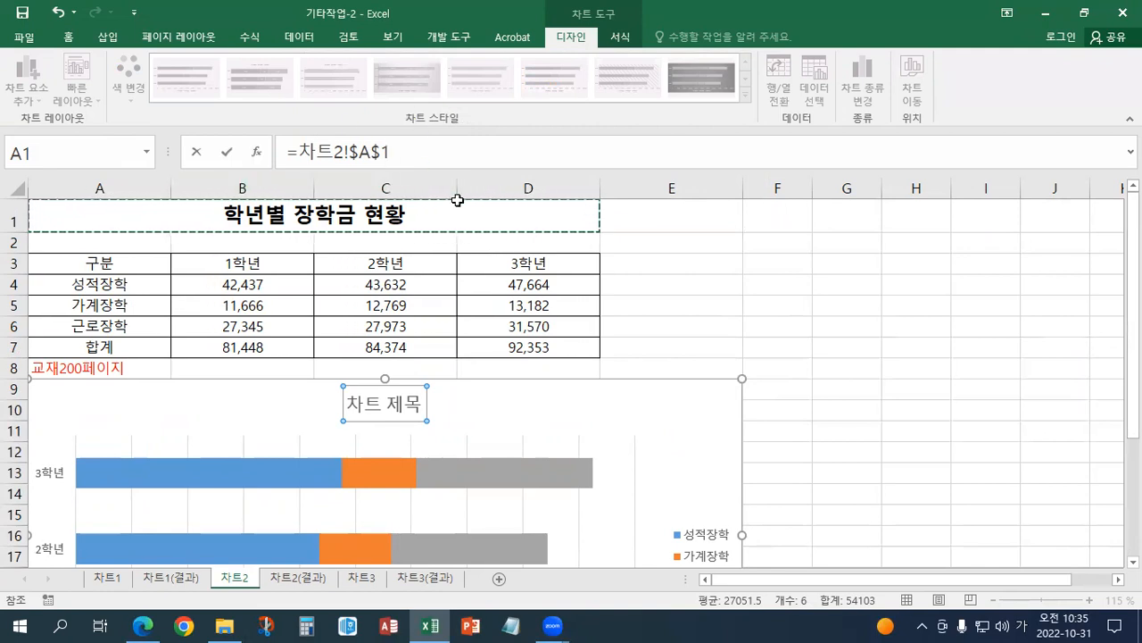
key("Return")
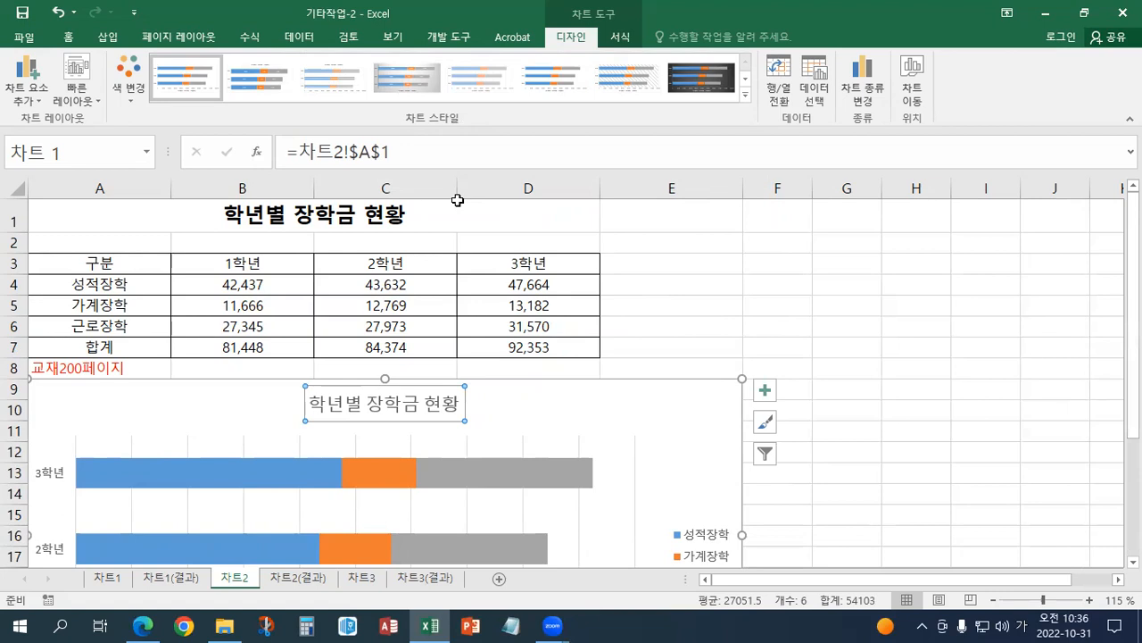
Add data labels to the 근로장학 series, positioned at the inside end (안쪽 끝에)
scroll(457, 200, "down", 3)
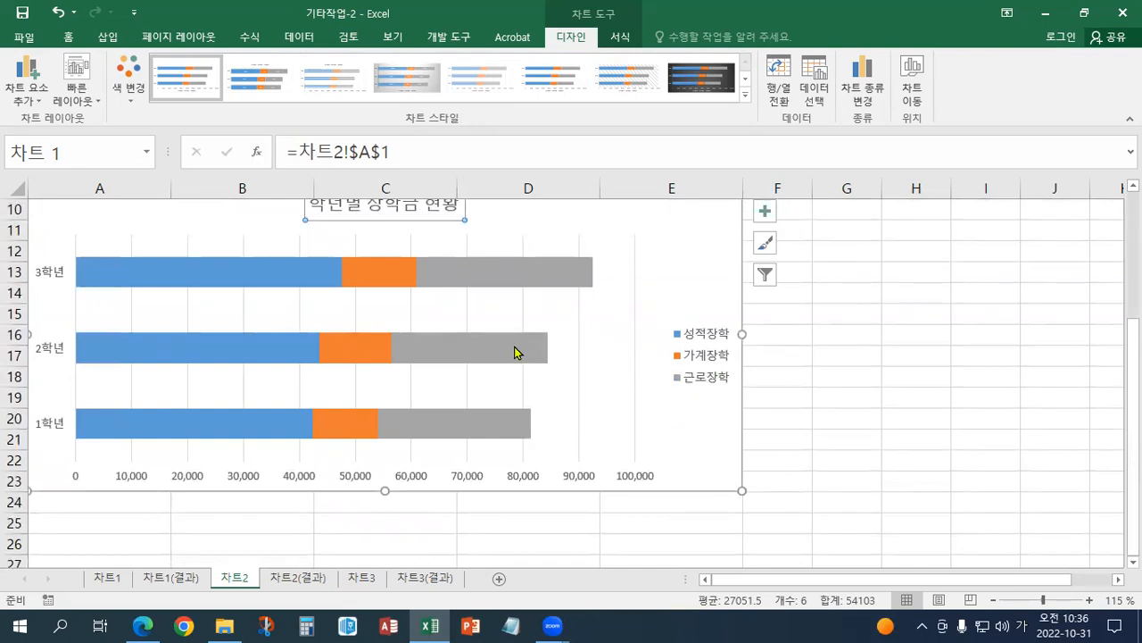
left_click(480, 359)
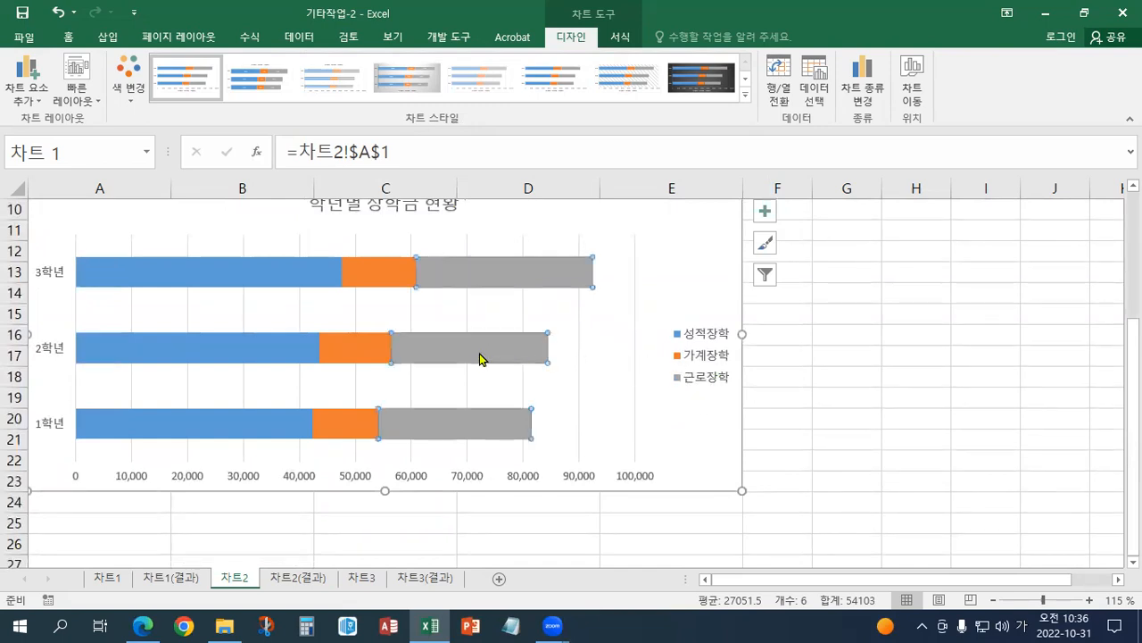
left_click(619, 36)
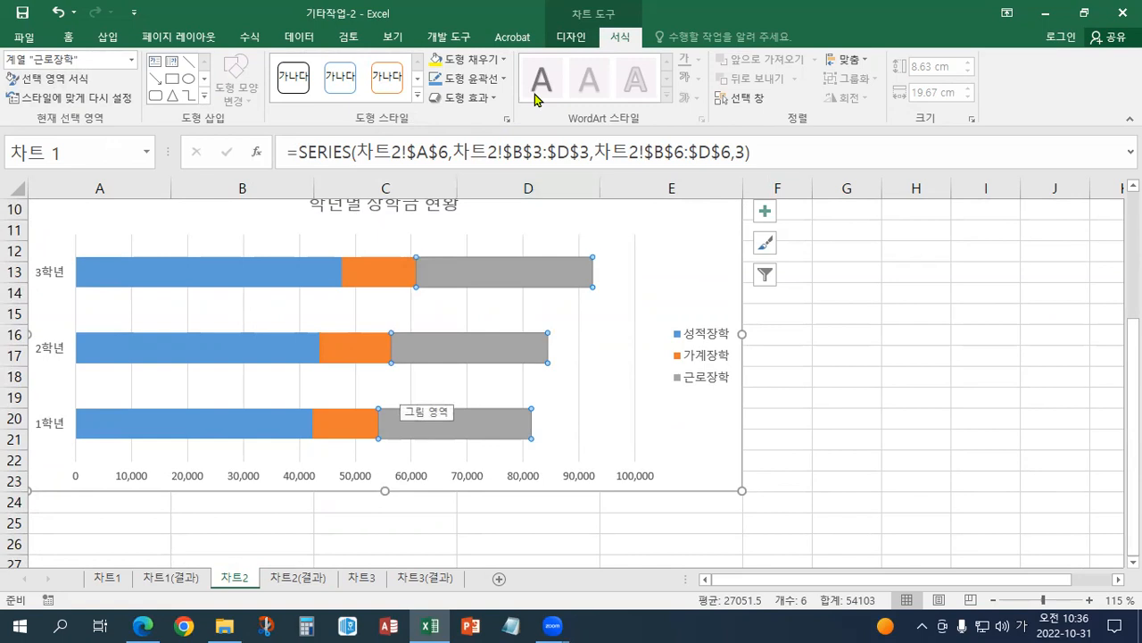
left_click(561, 39)
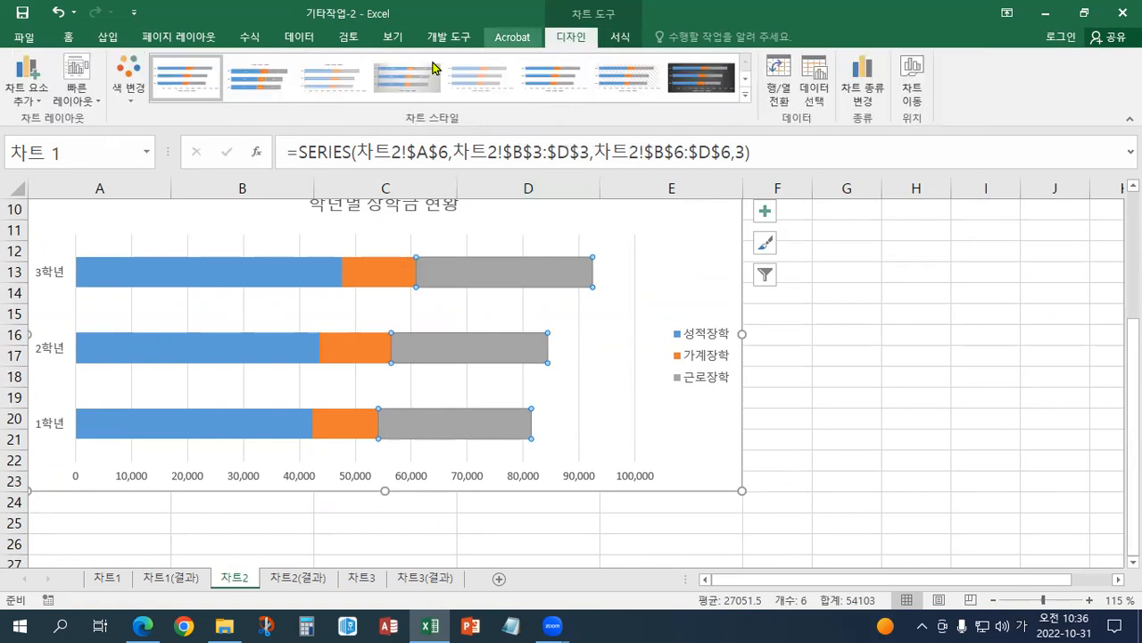
left_click(26, 101)
mouse_move(35, 188)
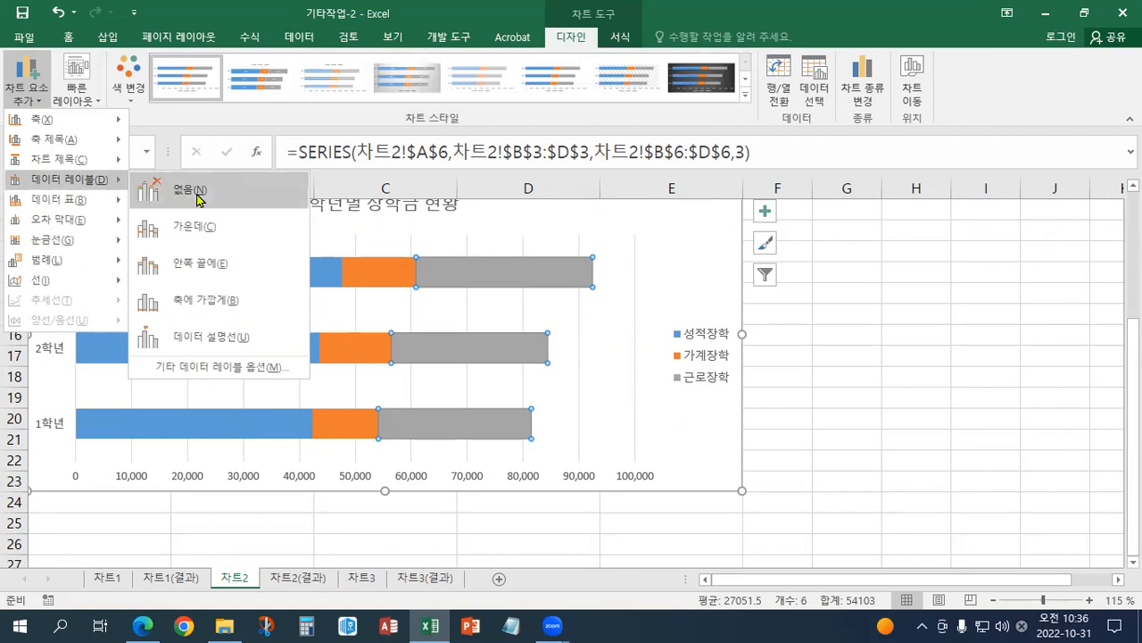
left_click(198, 265)
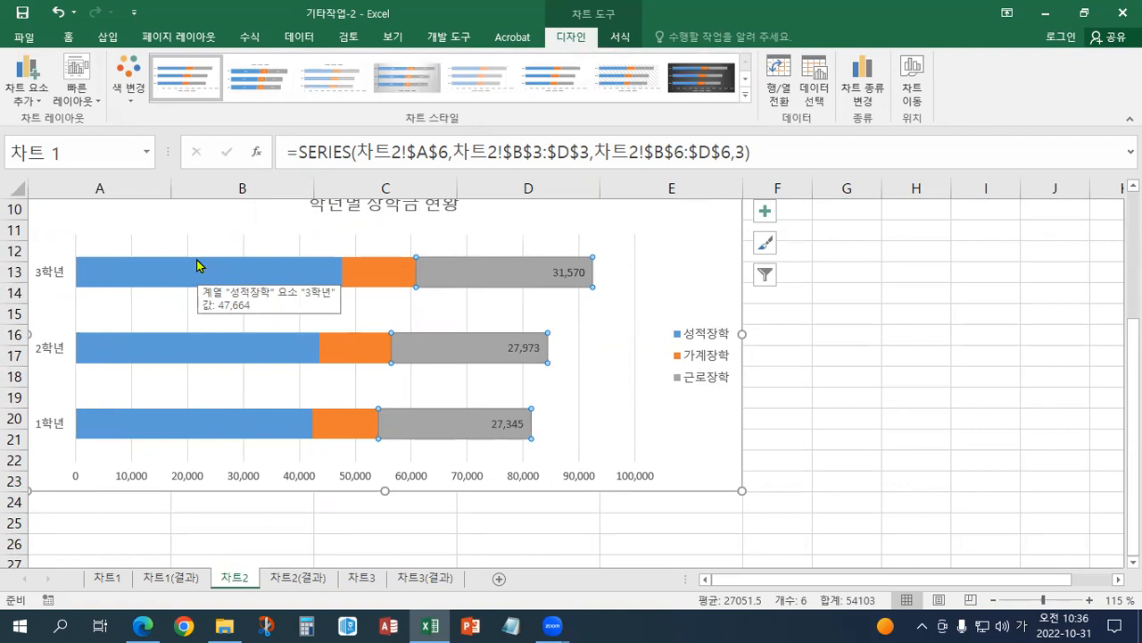
Select the chart area and look through its shadow effects and outline thickness options
scroll(694, 316, "up", 1)
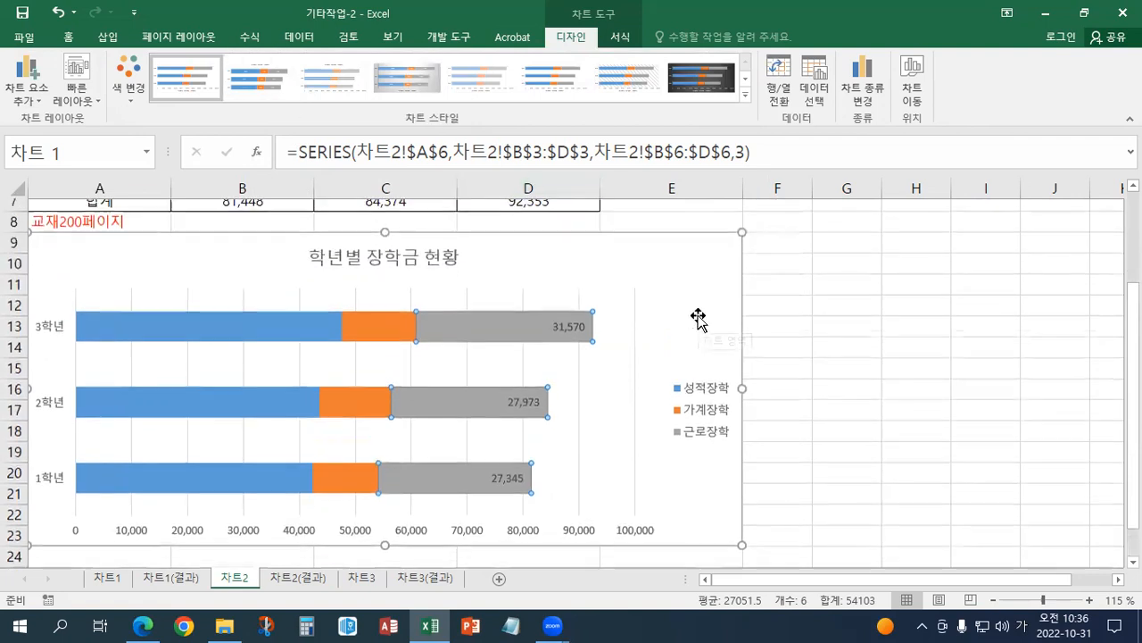
left_click(692, 316)
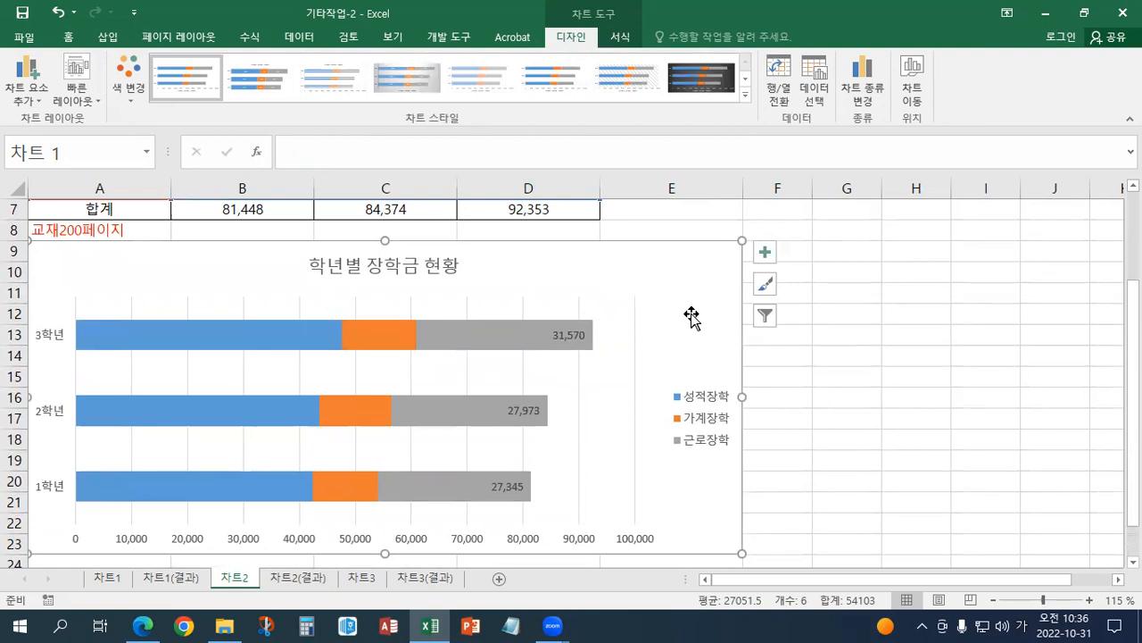
left_click(620, 40)
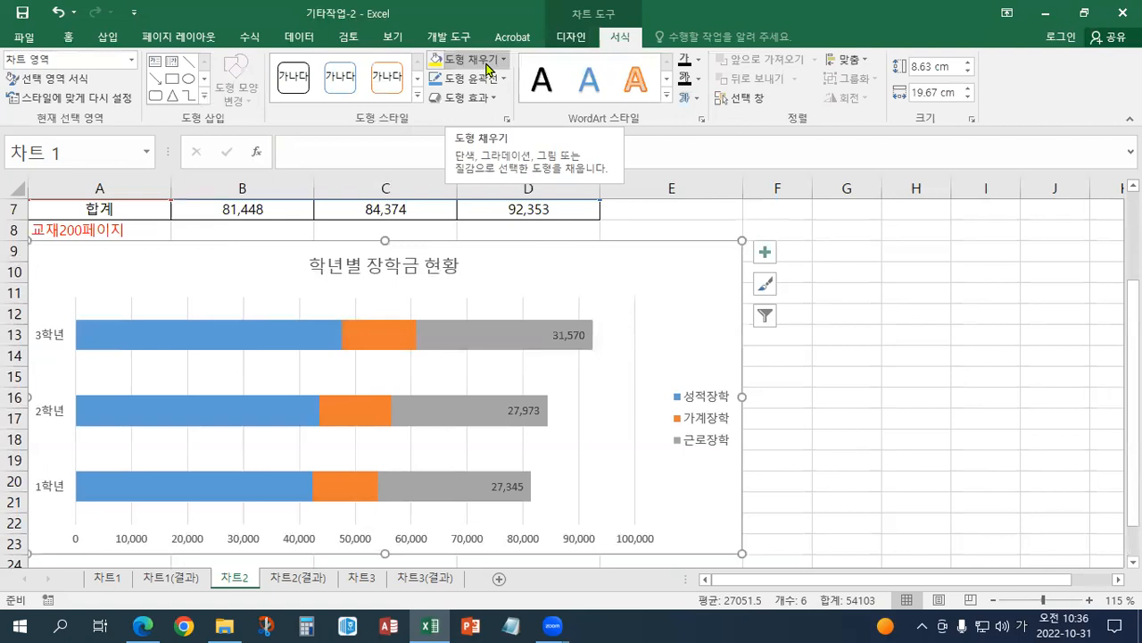
left_click(493, 98)
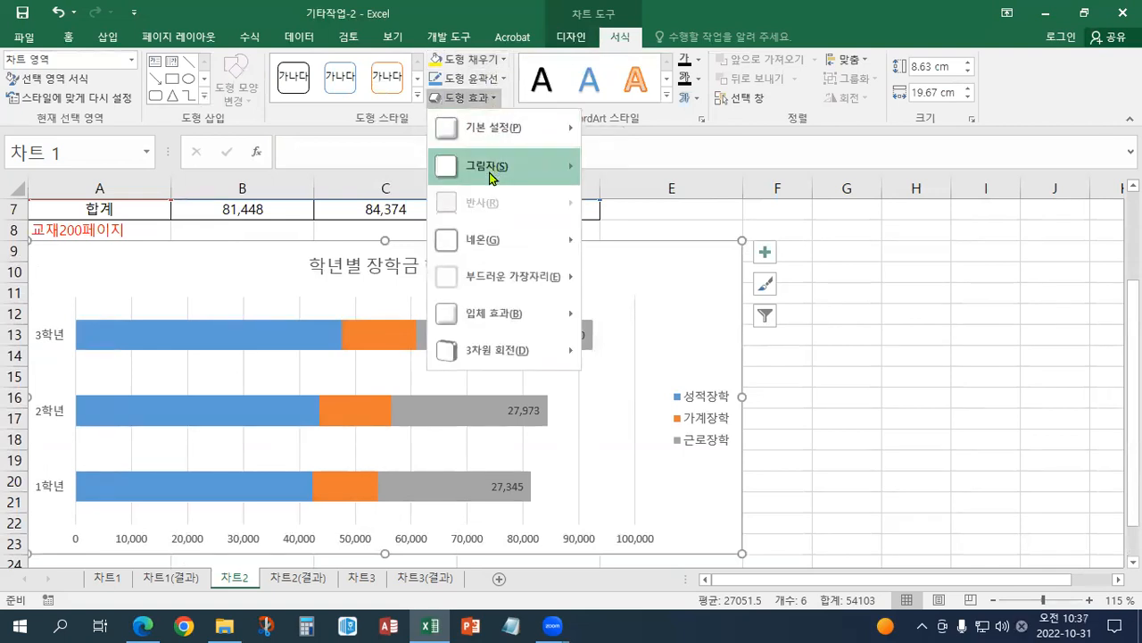
mouse_move(490, 177)
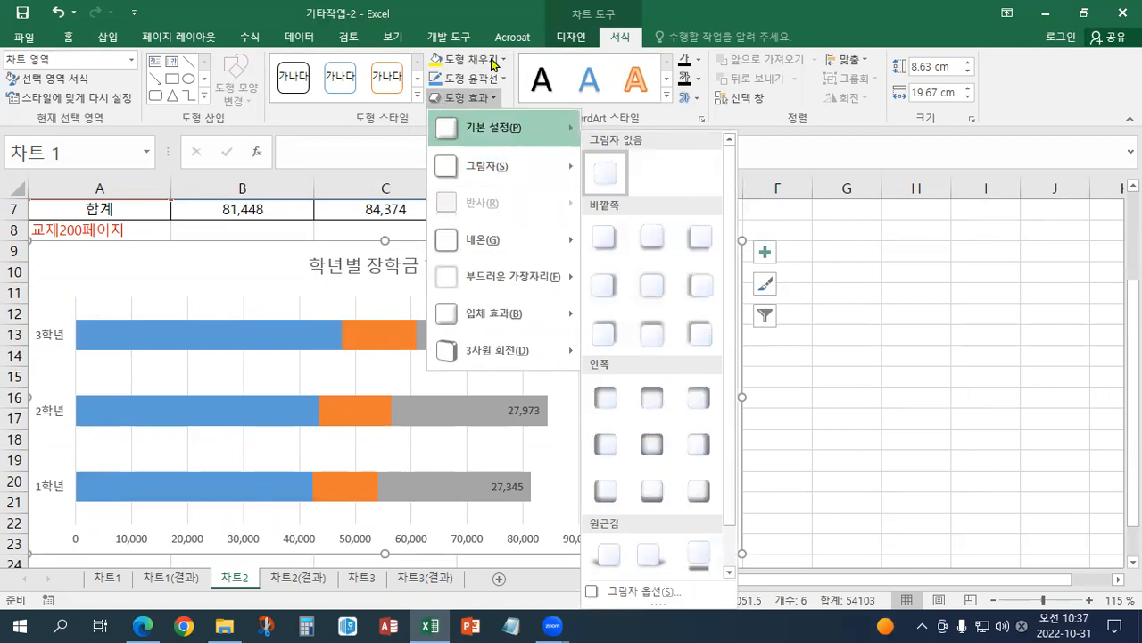
left_click(461, 9)
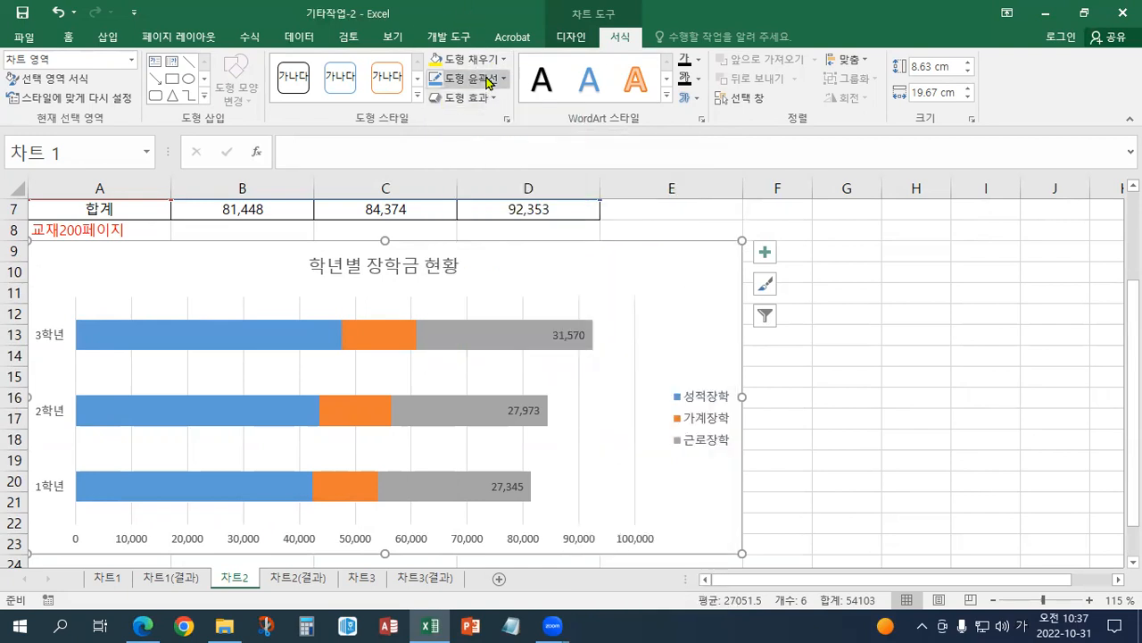
left_click(489, 82)
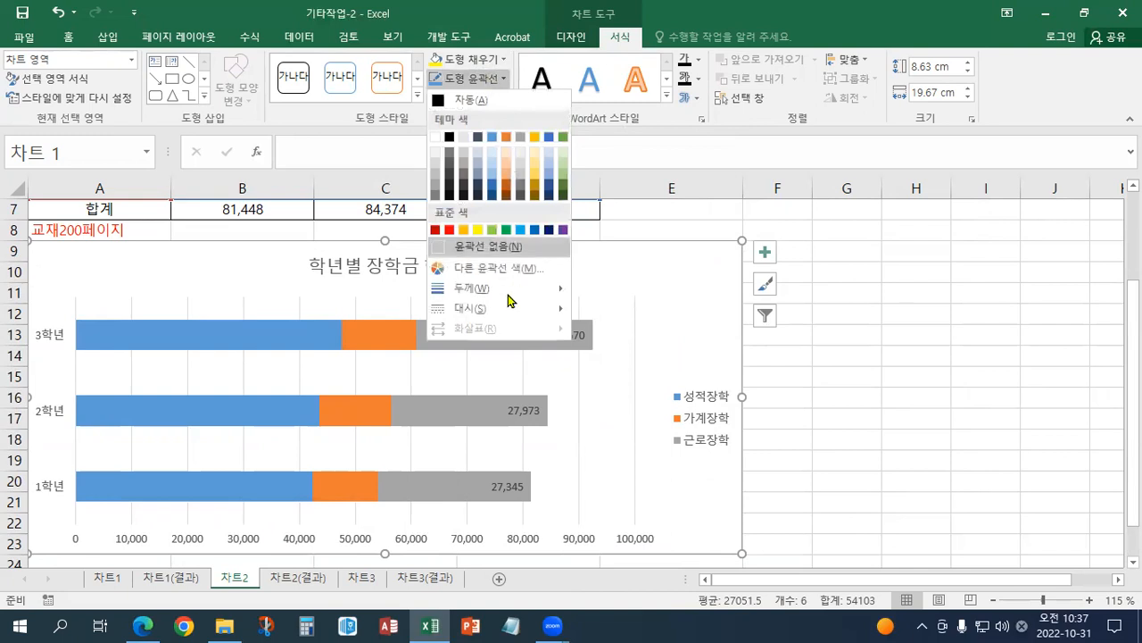
mouse_move(508, 296)
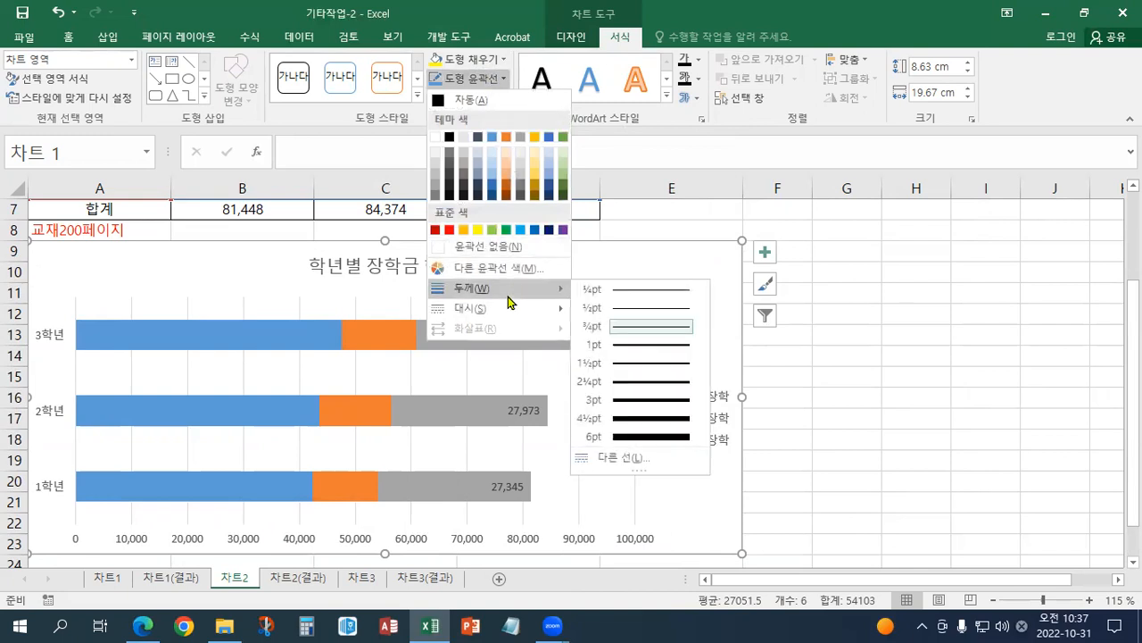
left_click(459, 4)
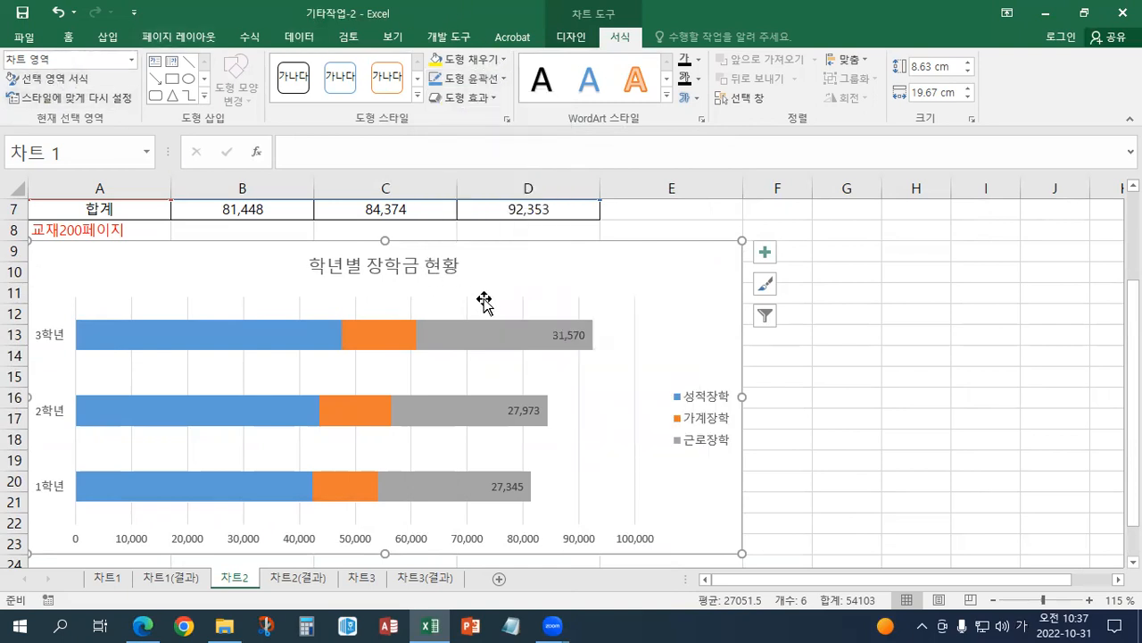
Apply the centre preset of the inner (안쪽) shadows to the chart area
right_click(679, 259)
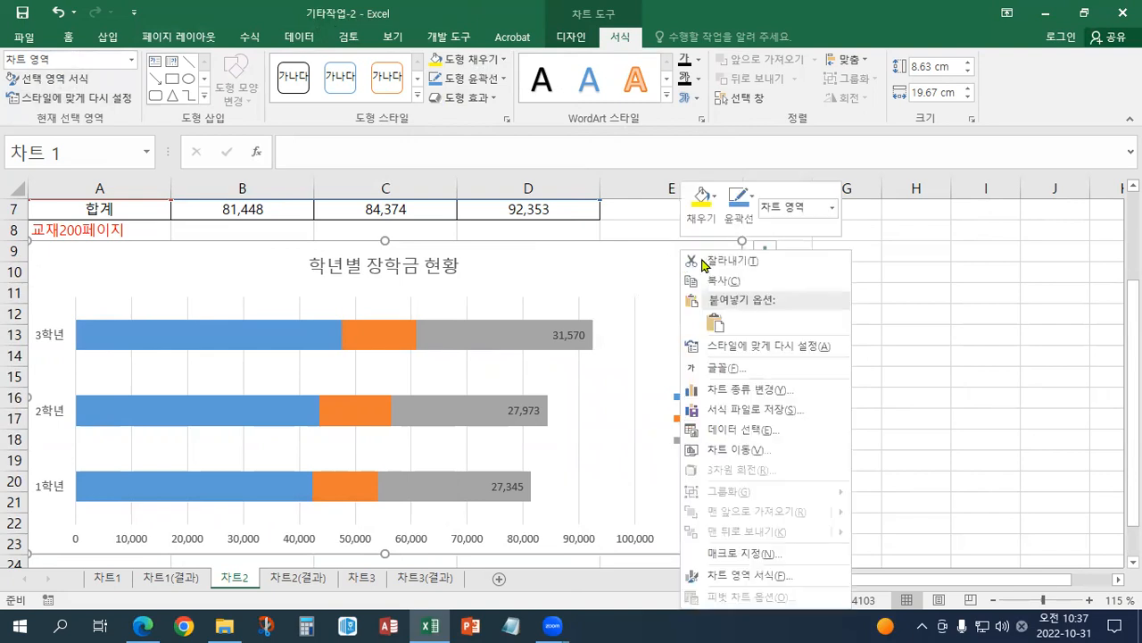
left_click(785, 577)
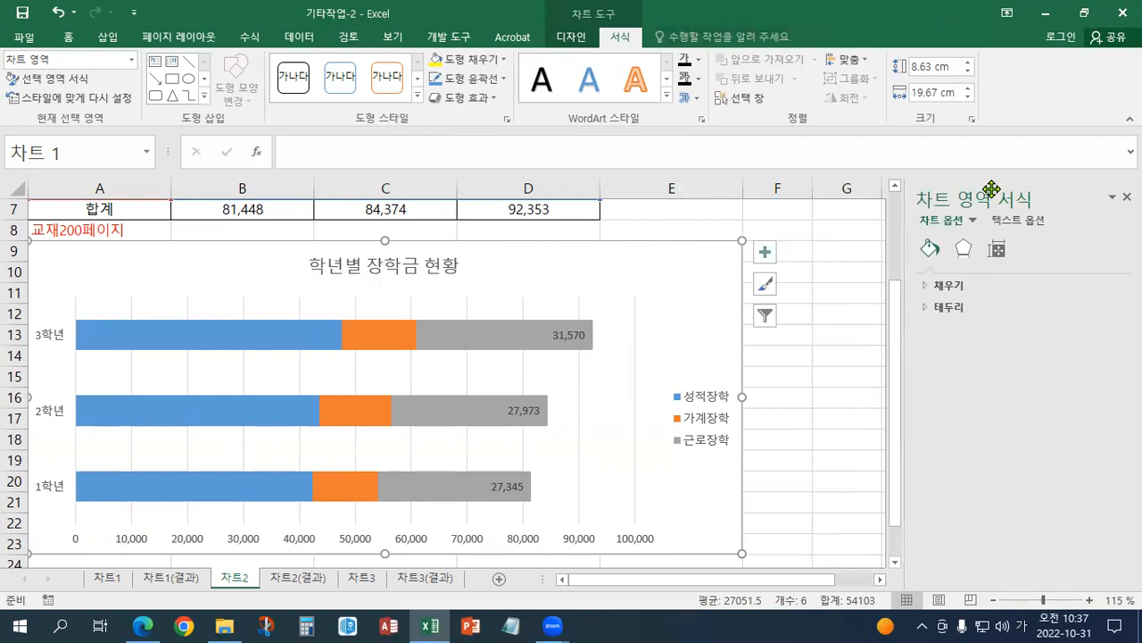
left_click(966, 256)
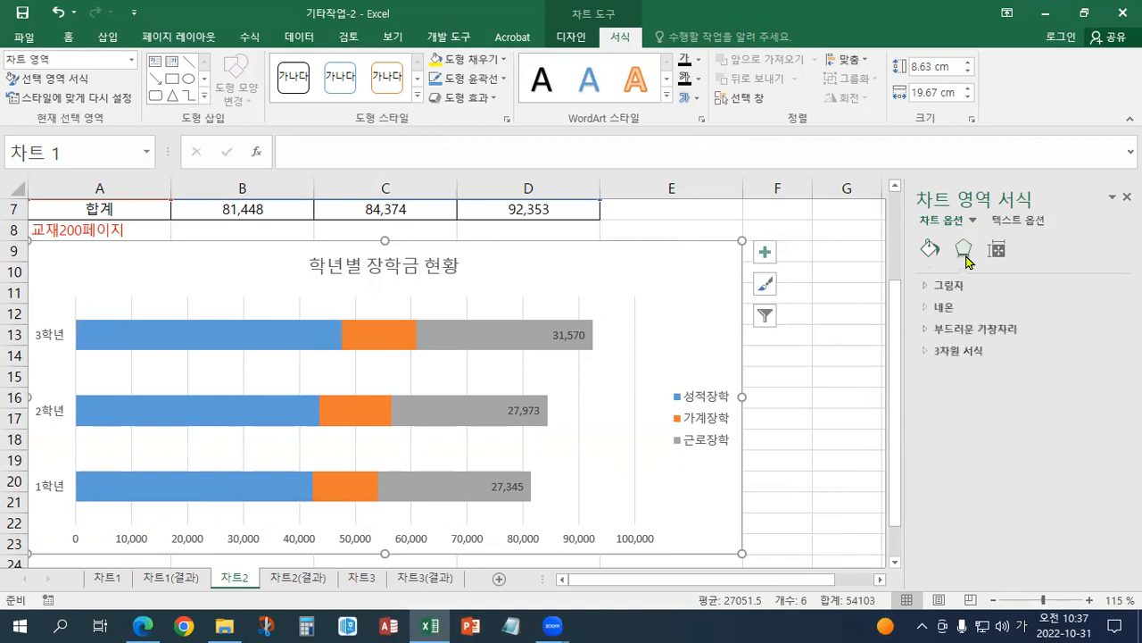
left_click(952, 287)
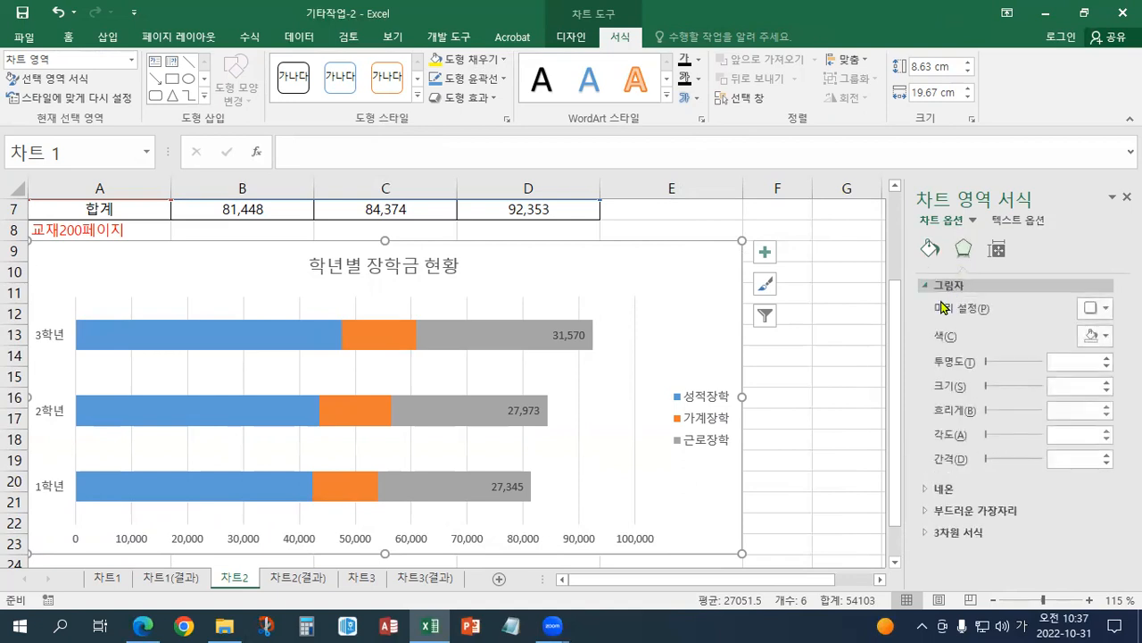
left_click(1107, 308)
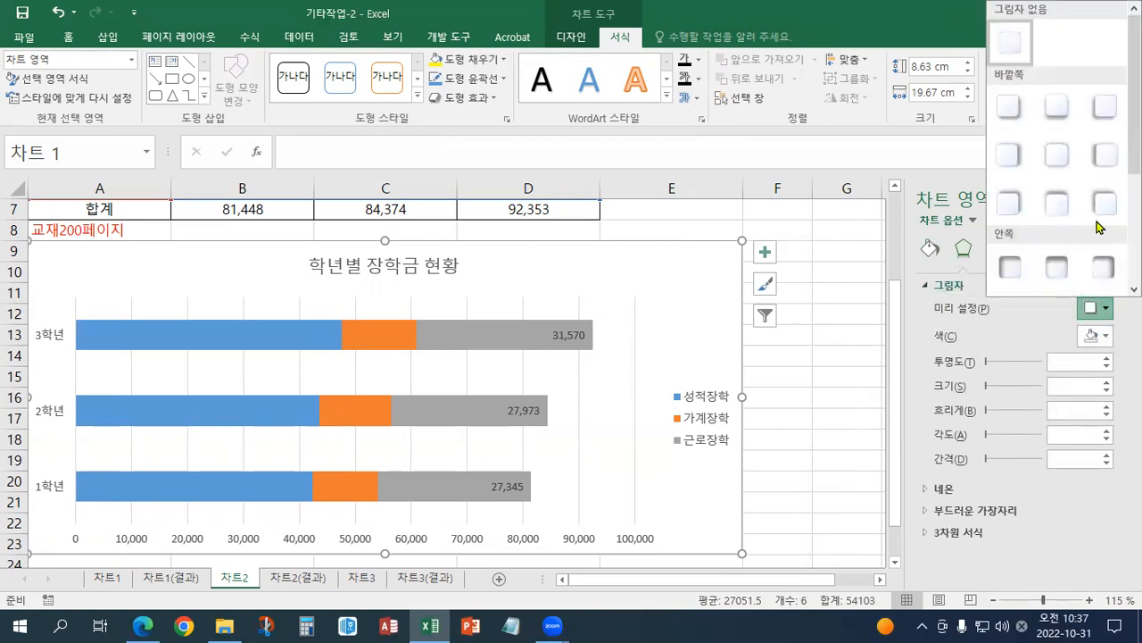
scroll(1013, 147, "down", 3)
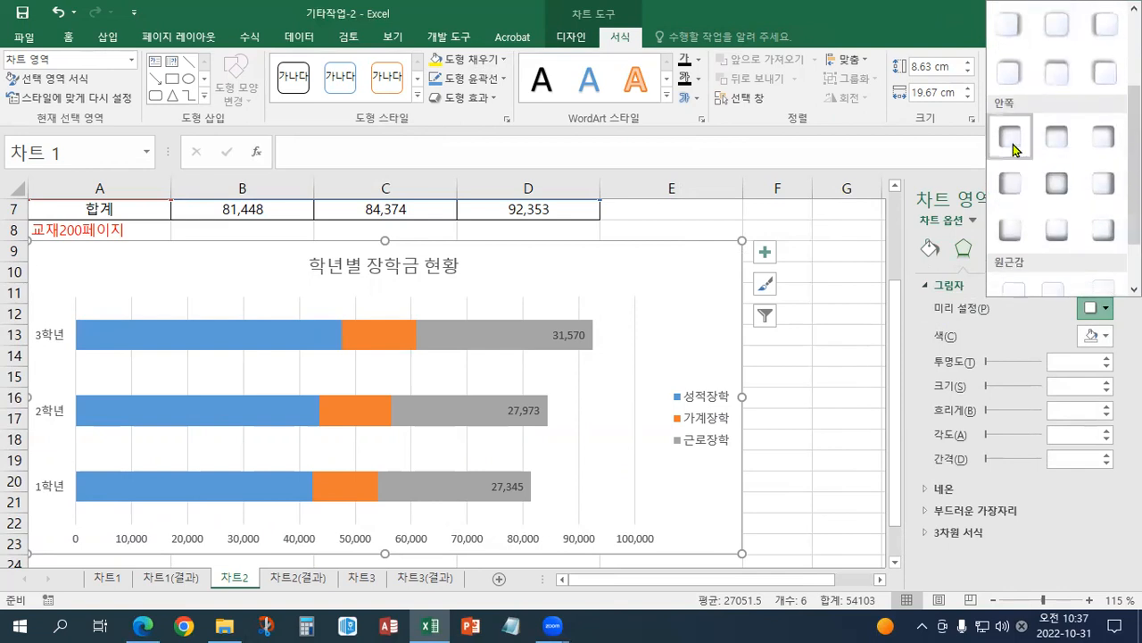
left_click(1042, 181)
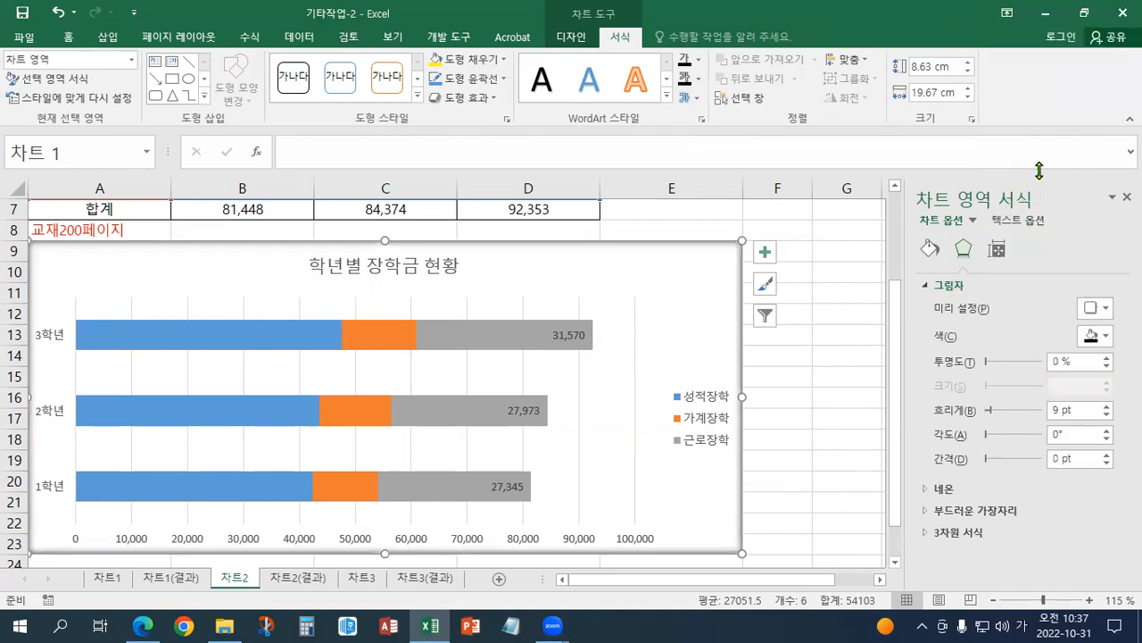
Set the border width of the chart area on sheet 차트2 to 2 pt
left_click(930, 253)
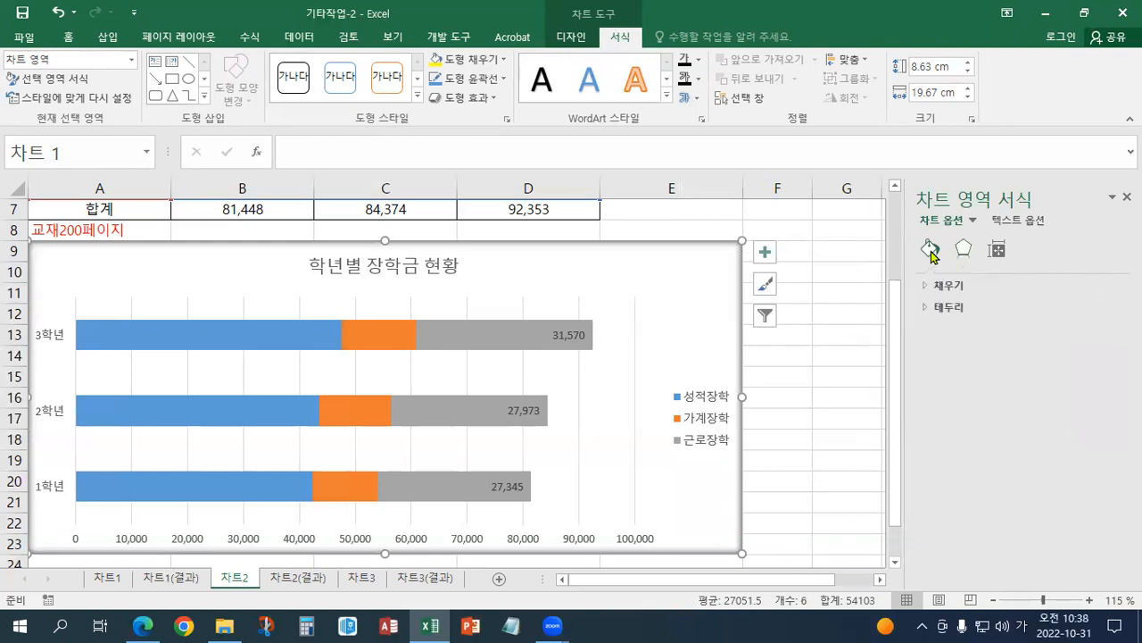
left_click(926, 308)
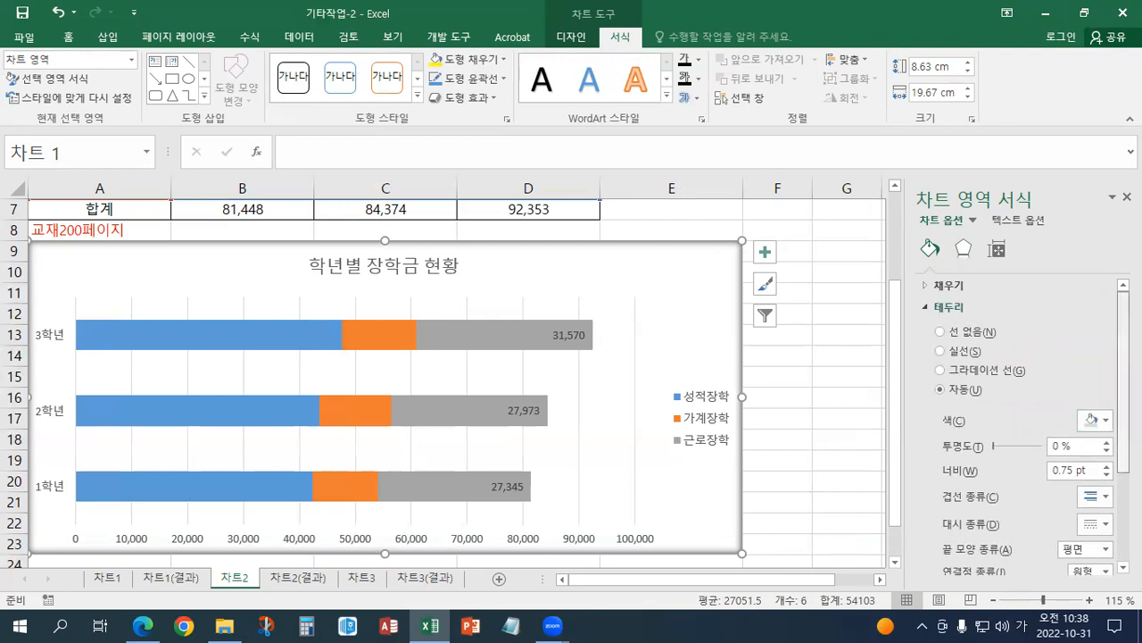
scroll(982, 402, "down", 3)
left_click(1107, 348)
left_click(1107, 348)
left_click(1106, 348)
left_click(1107, 348)
left_click(1107, 348)
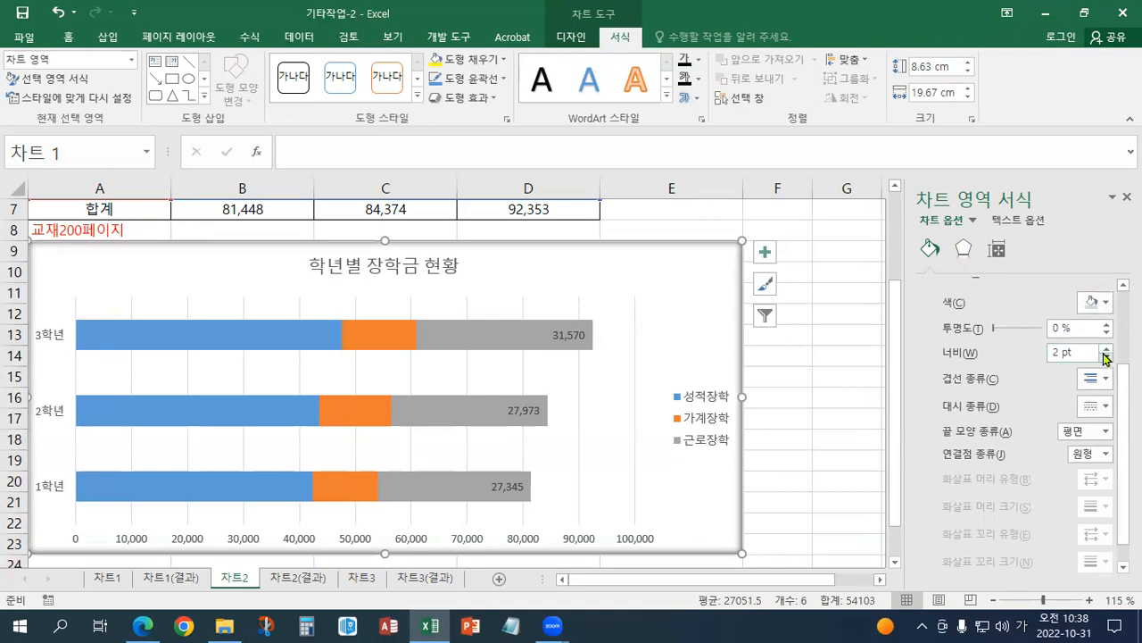
Give the chart area border rounded corners (둥근 모서리) and close the formatting settings
scroll(1053, 420, "down", 1)
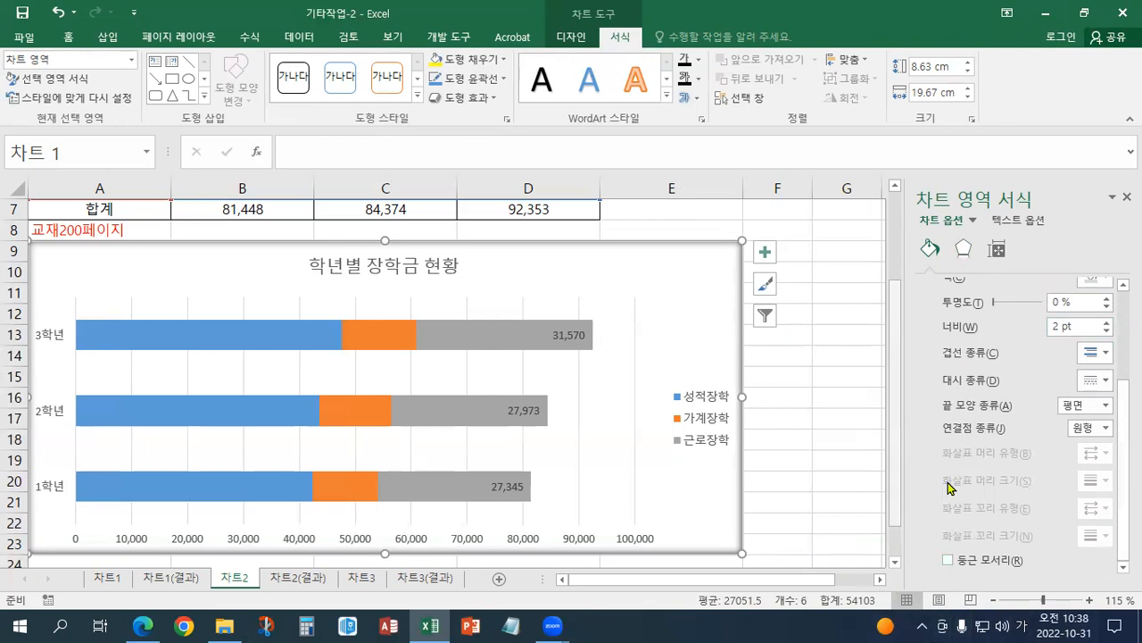
left_click(949, 560)
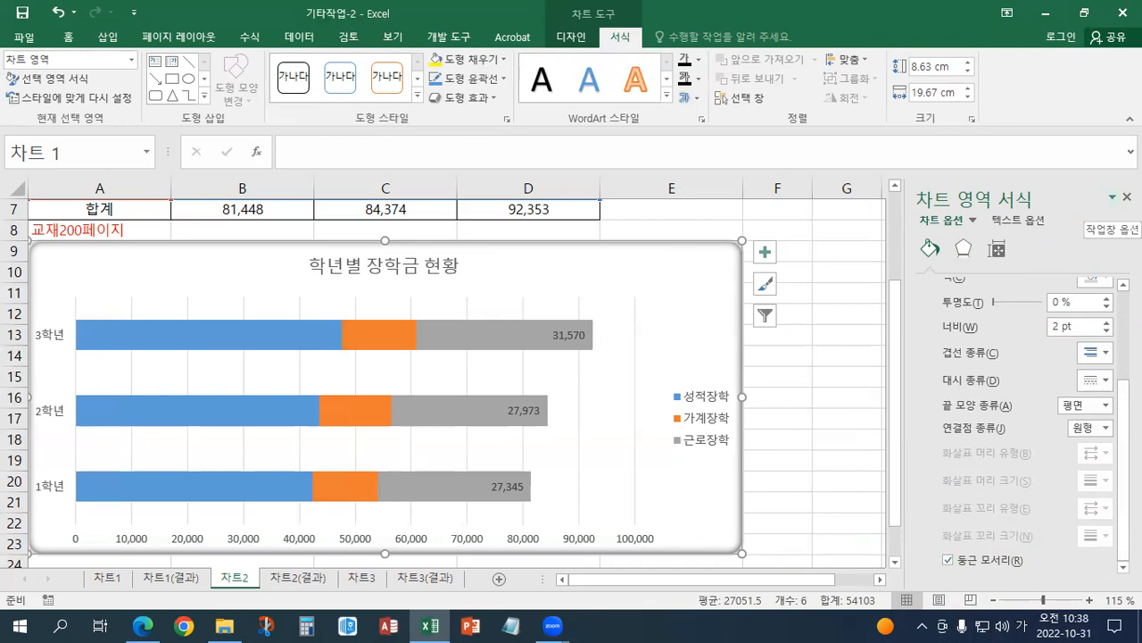
left_click(1127, 197)
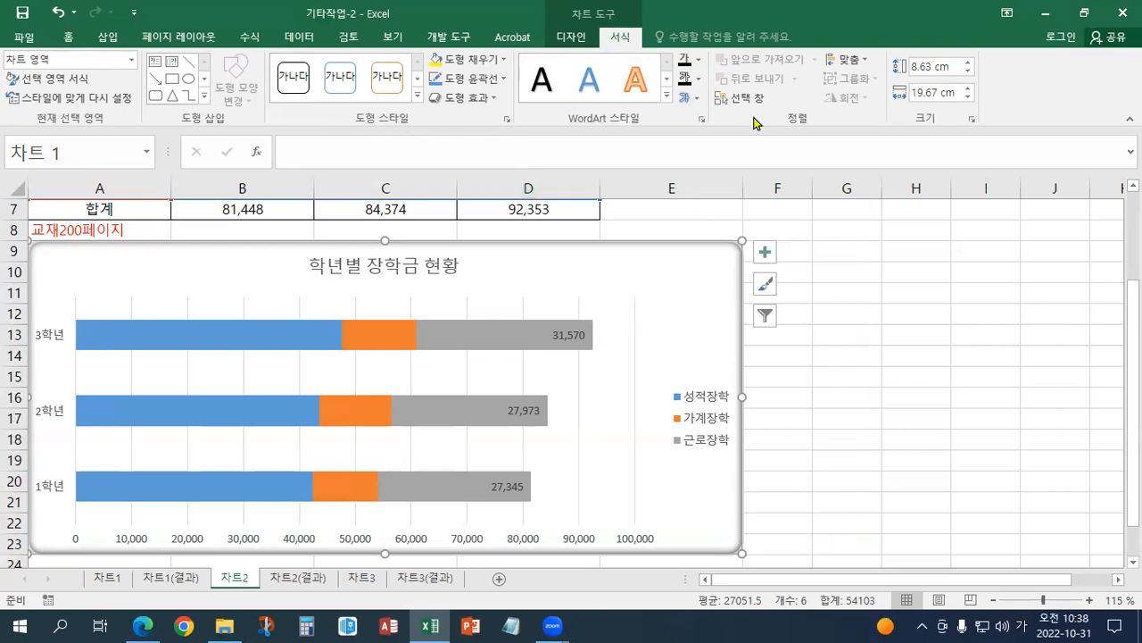
Enter 교재204페이지 in cell A13 of sheet 차트3, just above the chart
left_click(1077, 18)
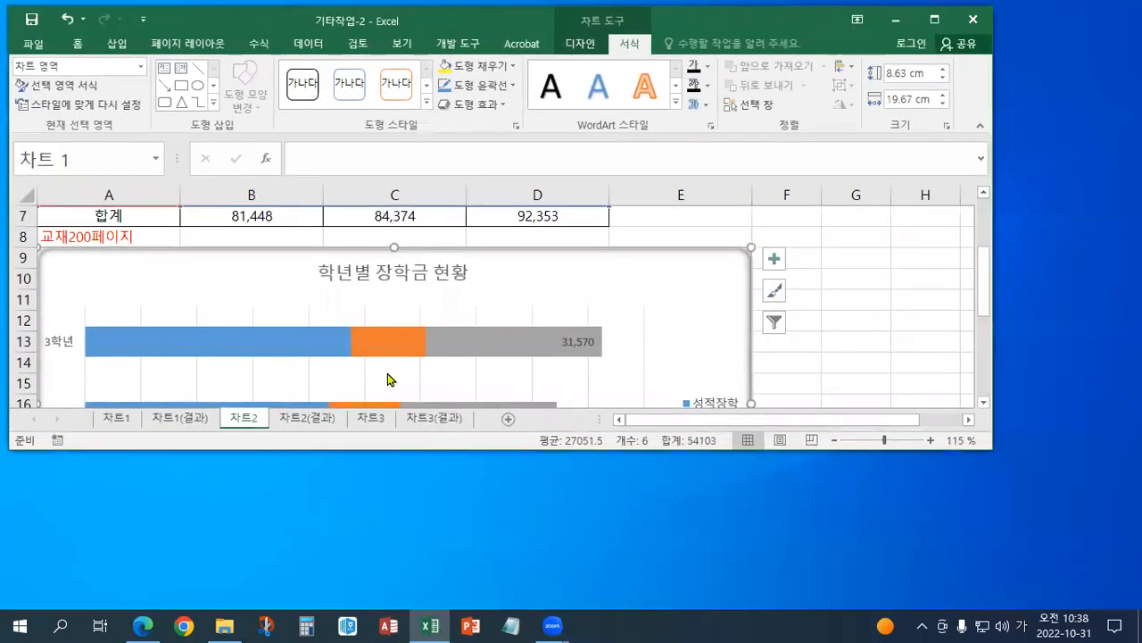
left_click(373, 419)
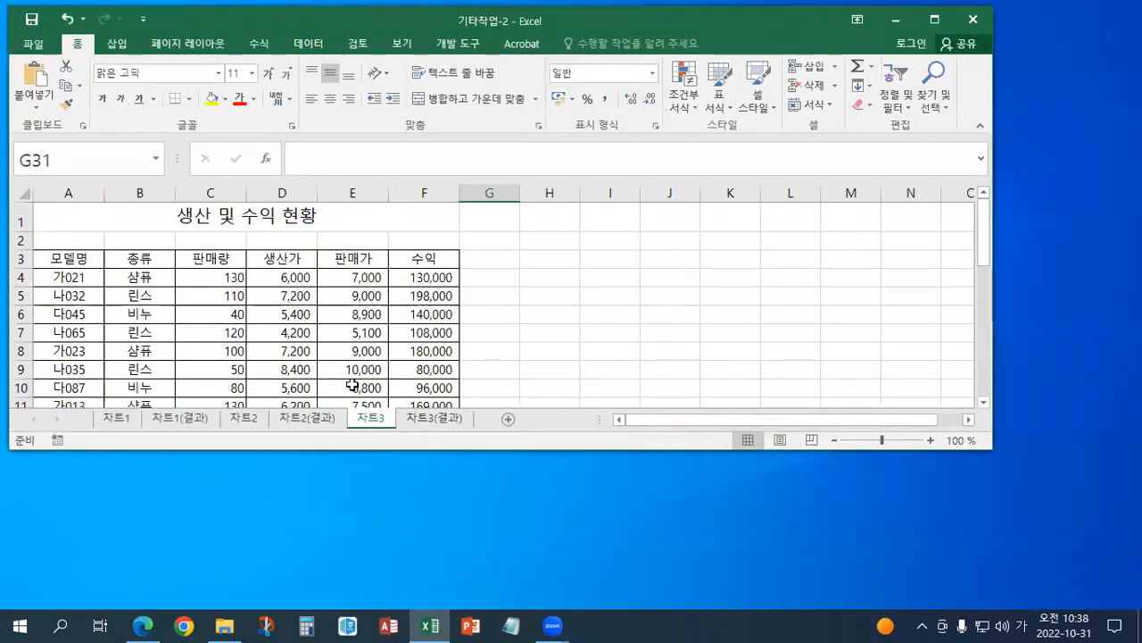
scroll(86, 257, "down", 3)
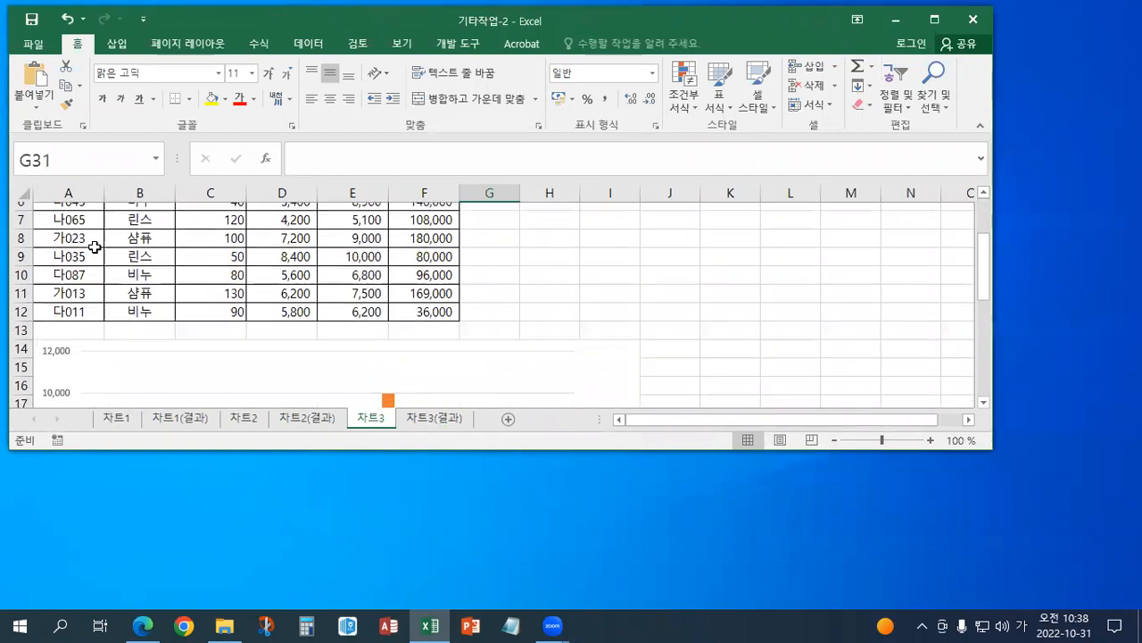
left_click(84, 264)
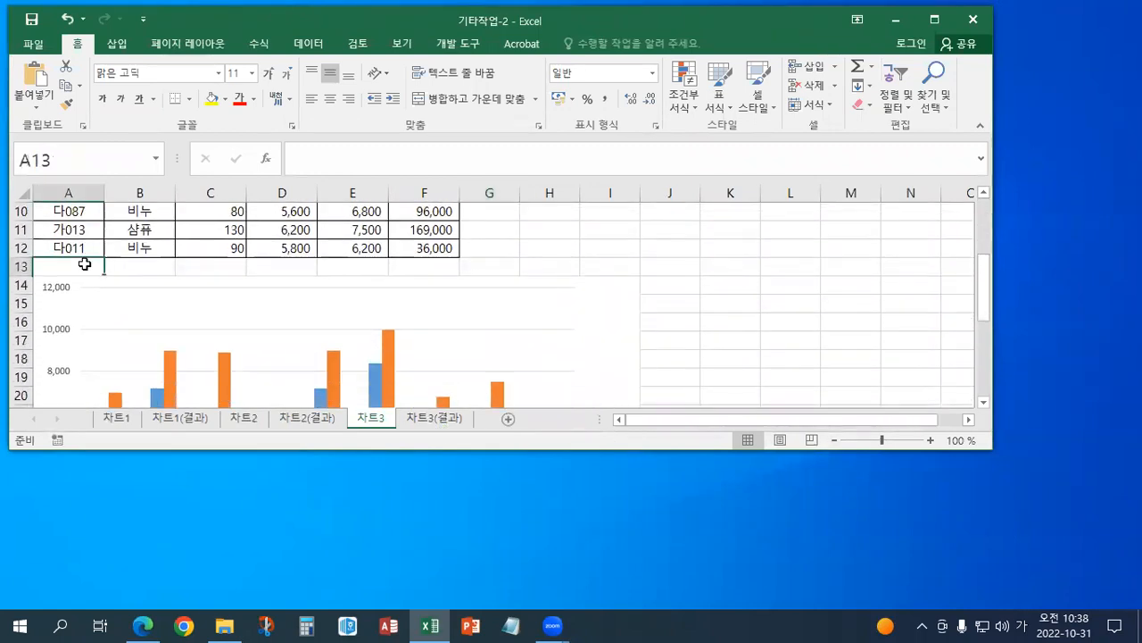
type("교재2")
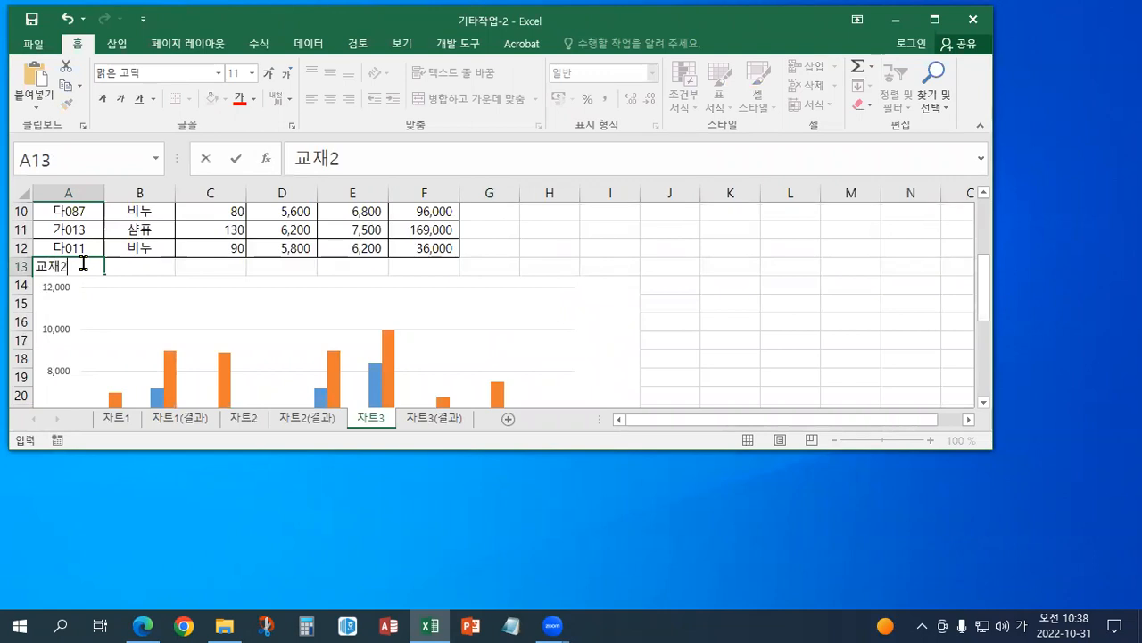
type("04페이지")
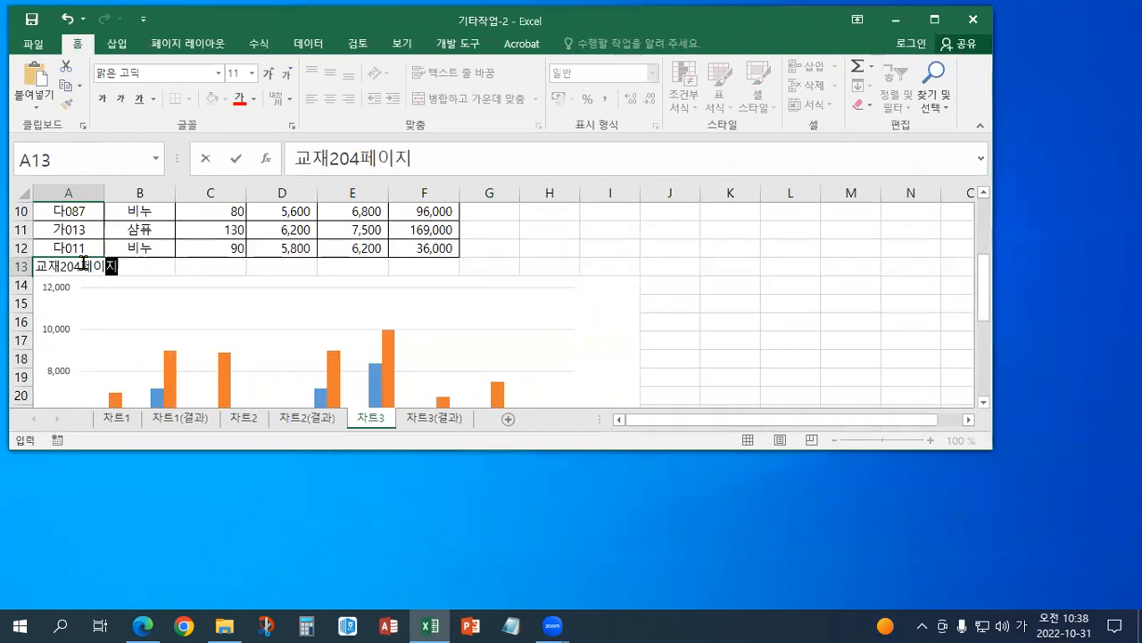
key("Return")
Clear the cell formatting (서식 지우기) of A13, keeping its text
left_click(96, 250)
left_click(85, 265)
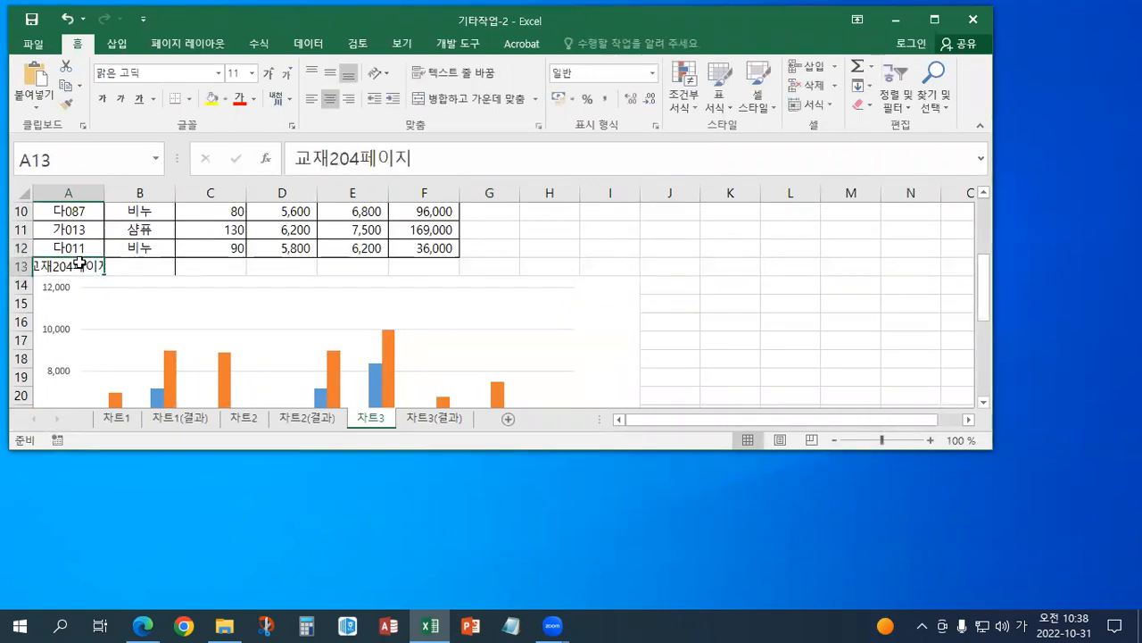
left_click(862, 106)
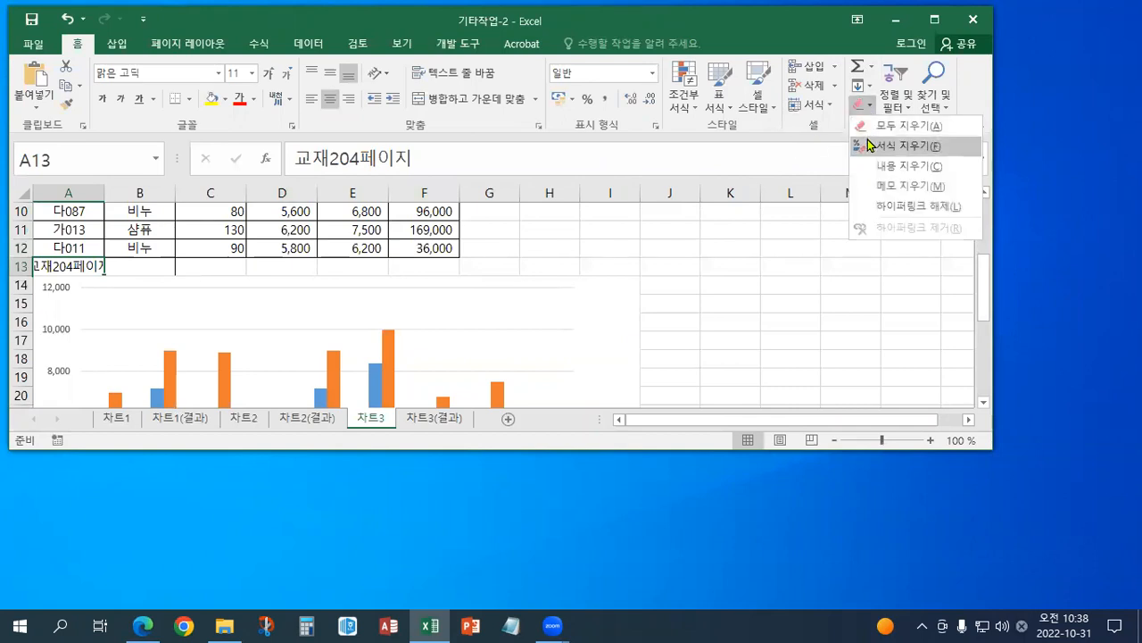
left_click(867, 141)
left_click(863, 106)
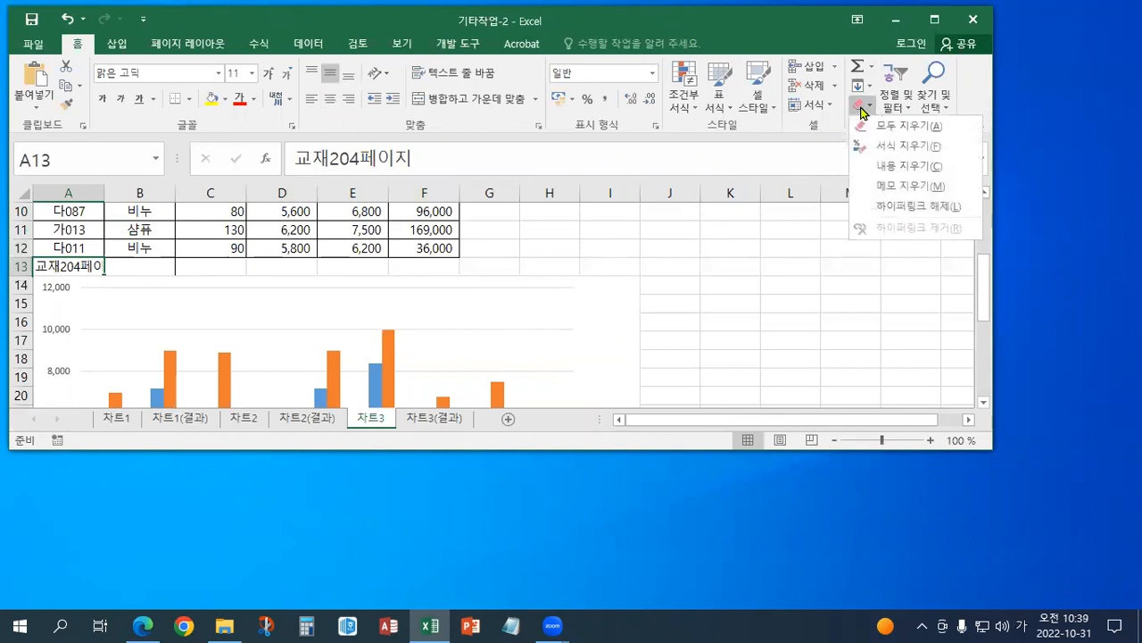
left_click(866, 145)
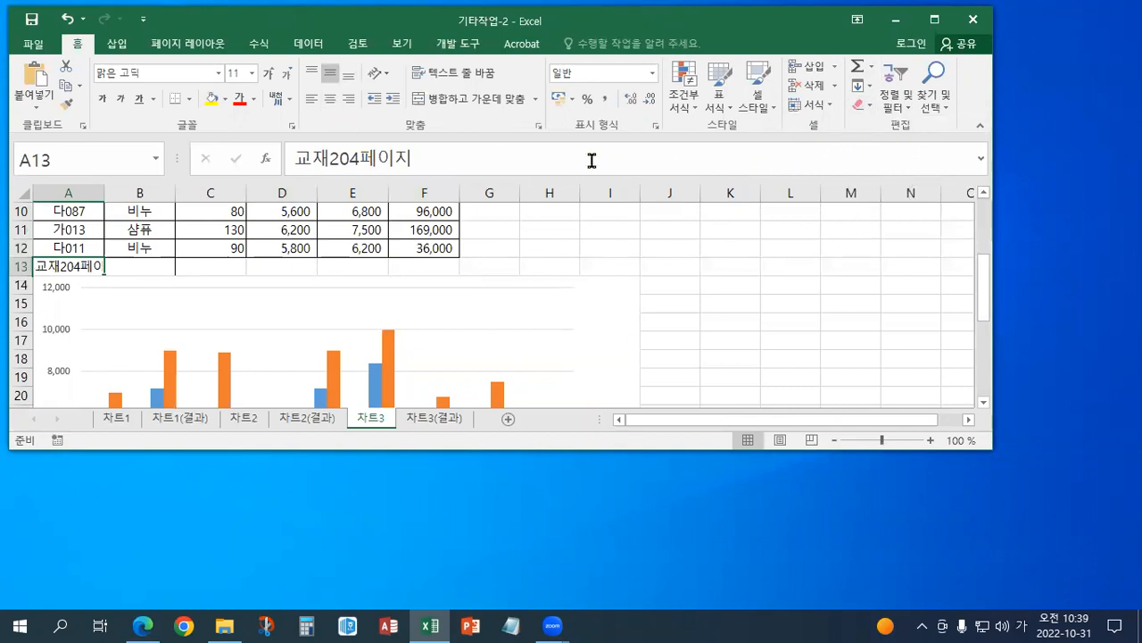
Colour the text in A13 red and maximize the workbook window
left_click(141, 264)
key("Delete")
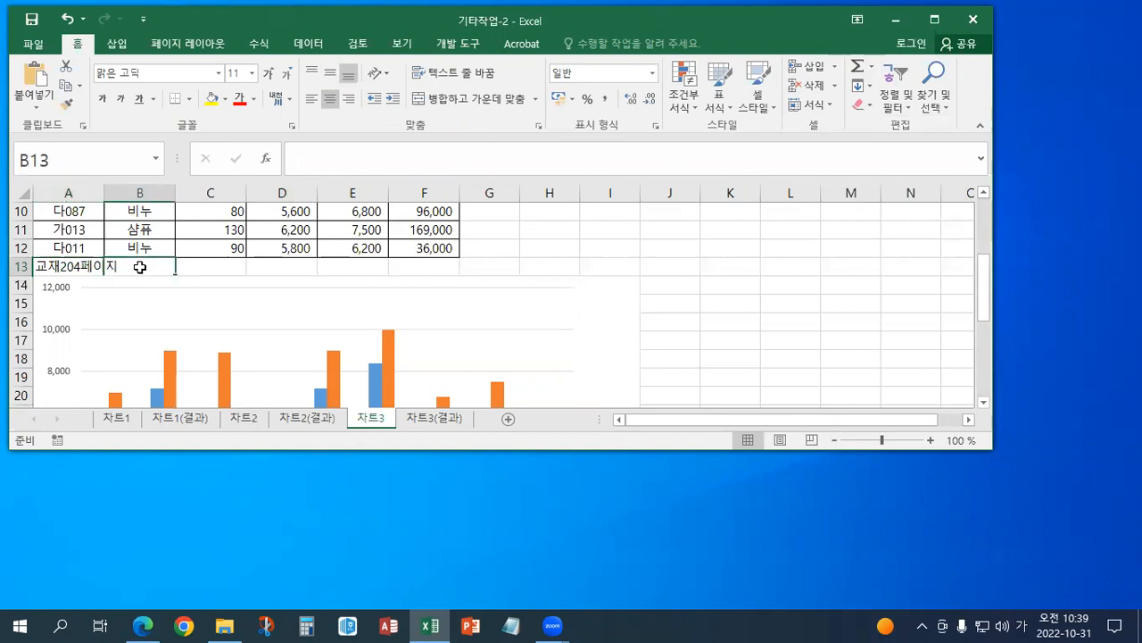
left_click(80, 262)
left_click(239, 99)
double_click(223, 21)
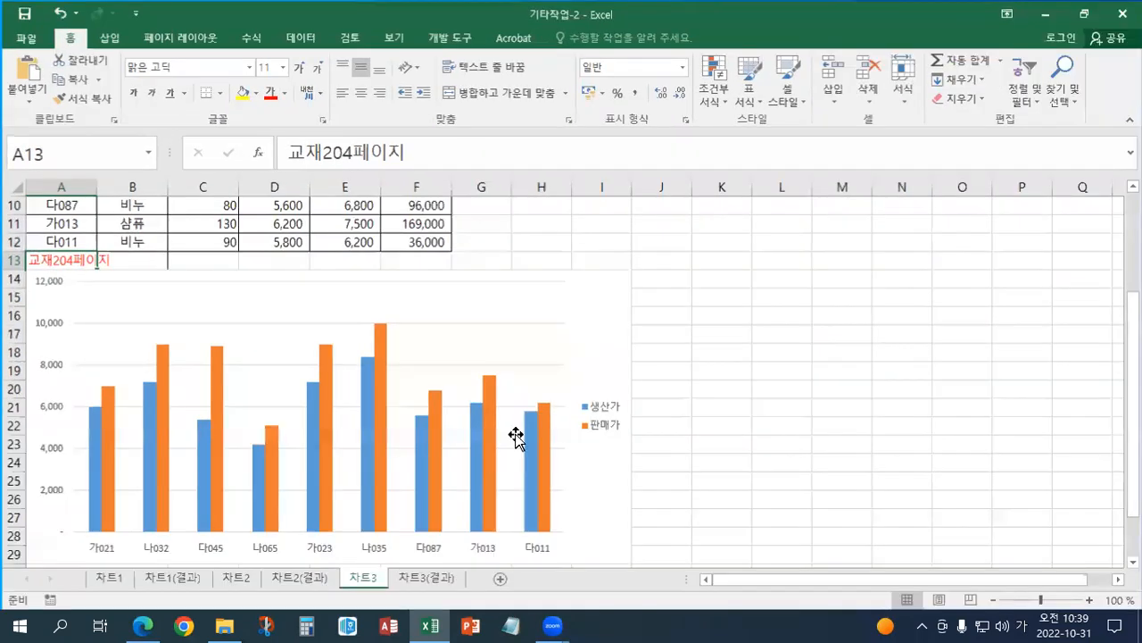
Extend the chart's source data to include the 수익 column (D3:F12) and check the series in the data source settings
left_click(708, 420)
scroll(706, 420, "down", 1)
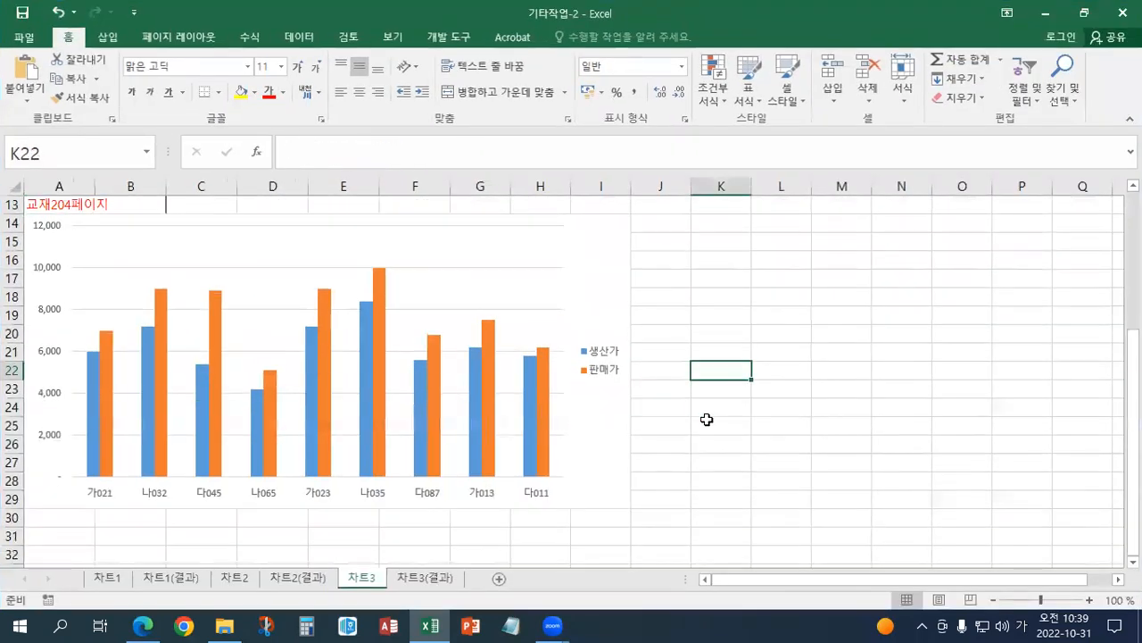
left_click(600, 295)
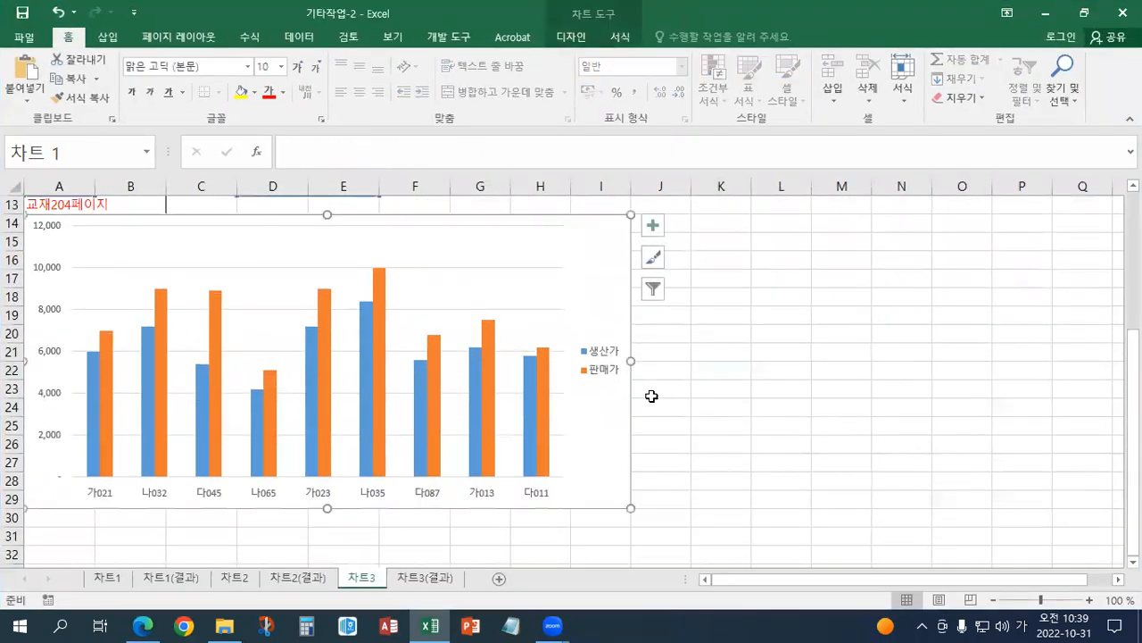
scroll(651, 396, "up", 1)
left_click(910, 528)
left_click(910, 528)
left_click(684, 311)
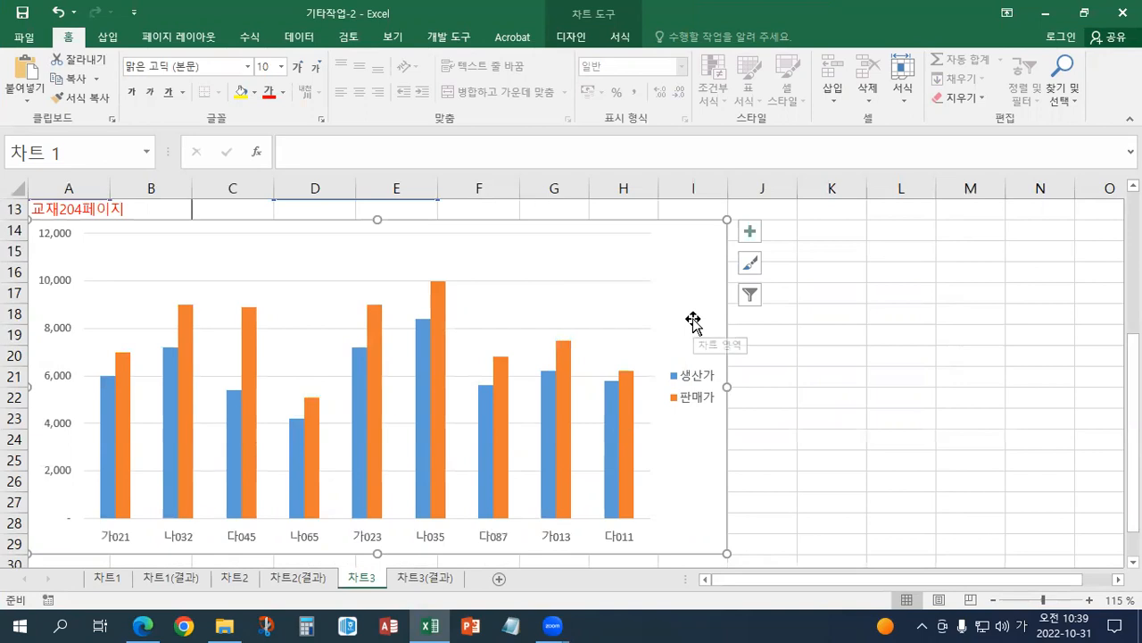
left_click(573, 39)
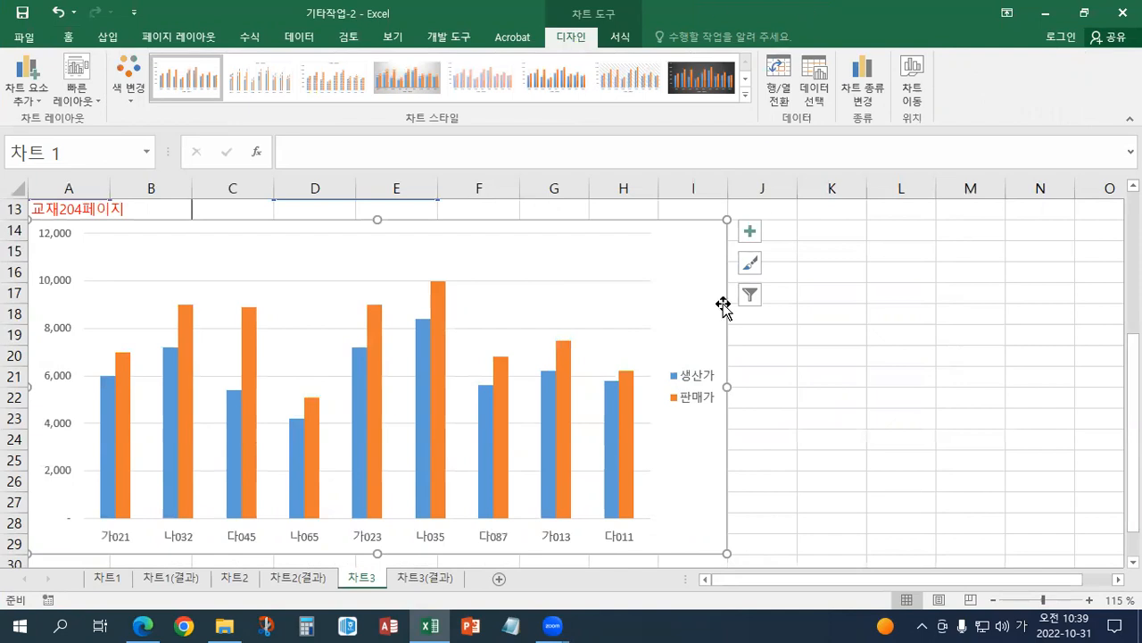
scroll(714, 307, "up", 1)
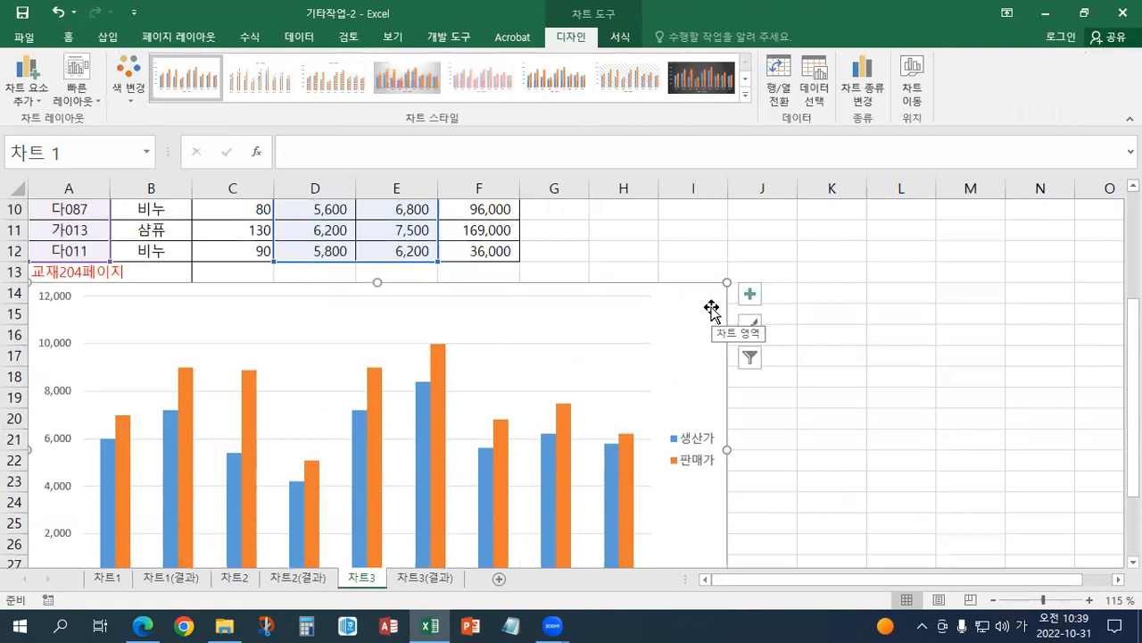
scroll(714, 307, "up", 3)
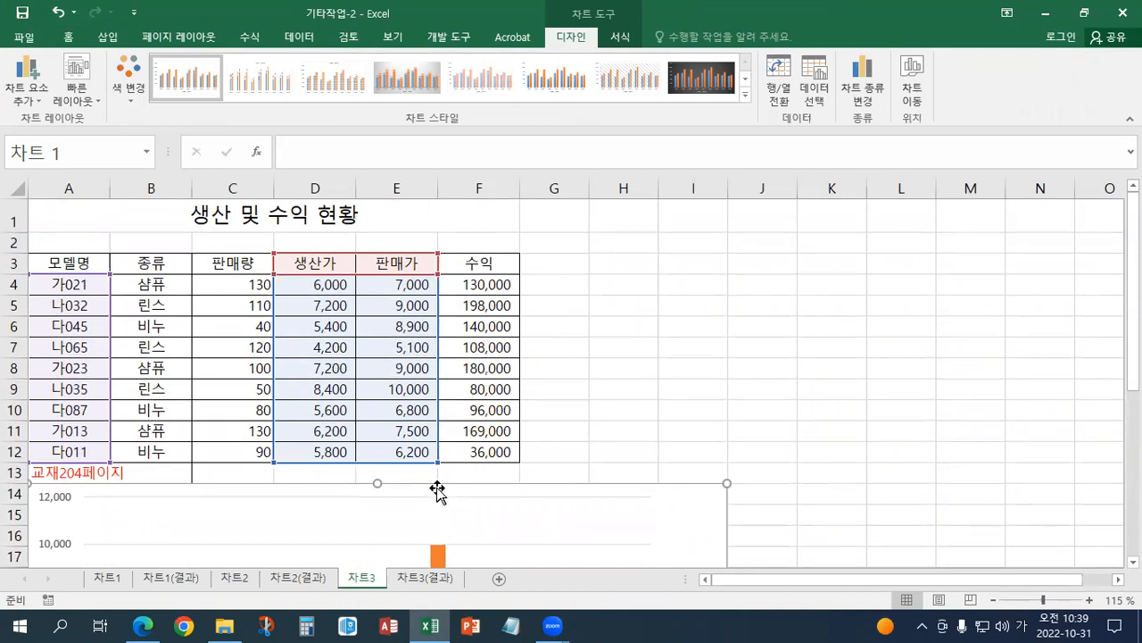
left_click_drag(436, 459, 509, 463)
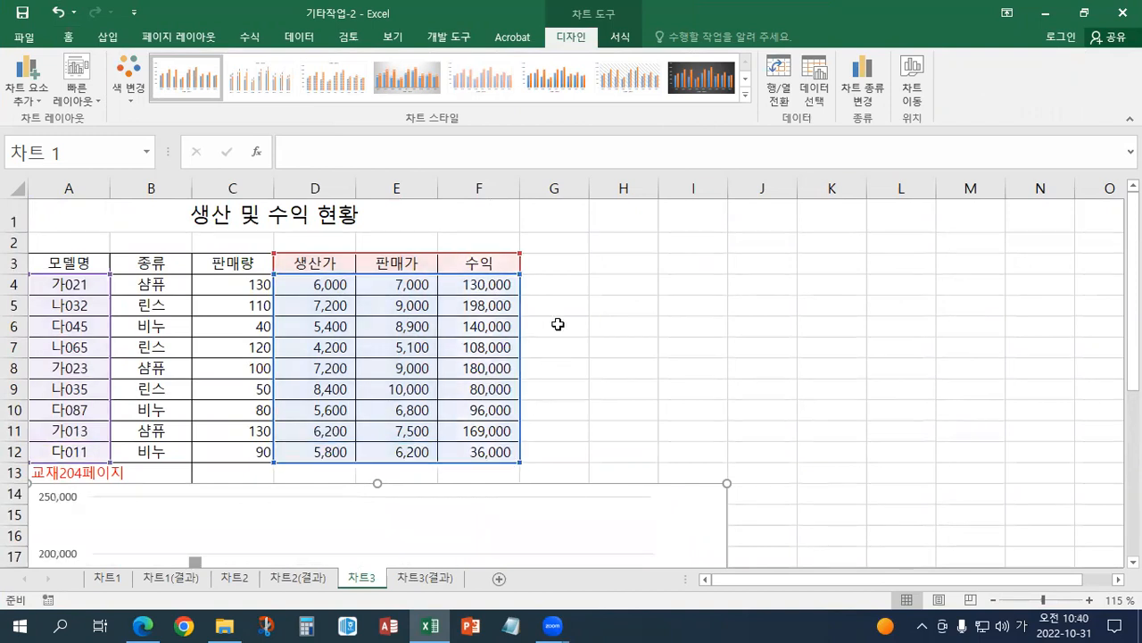
left_click(821, 105)
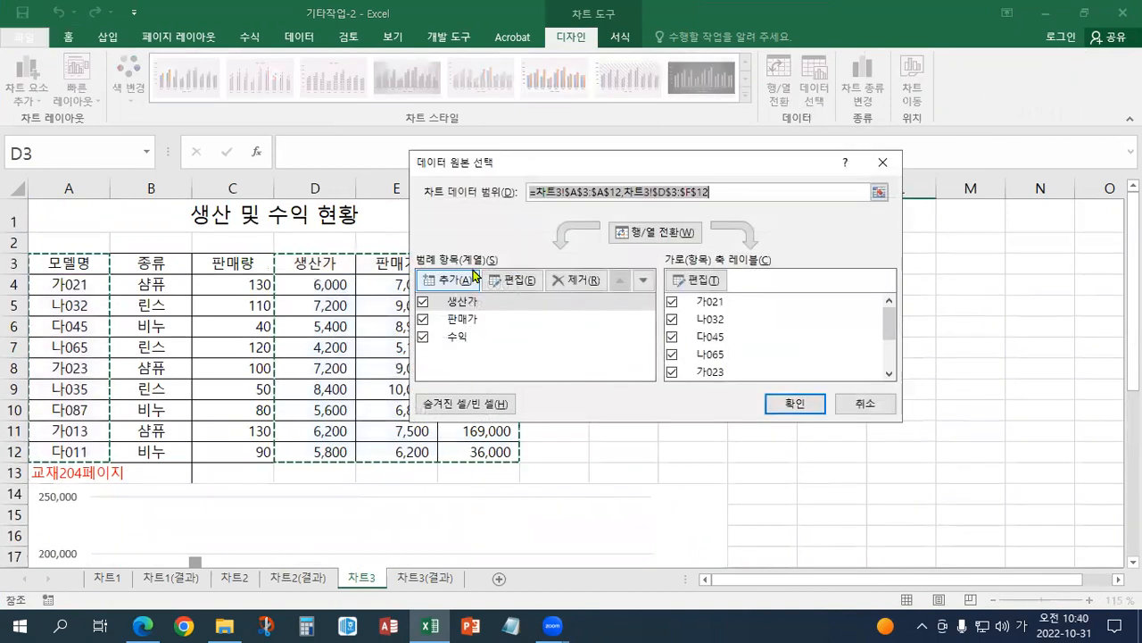
left_click(857, 407)
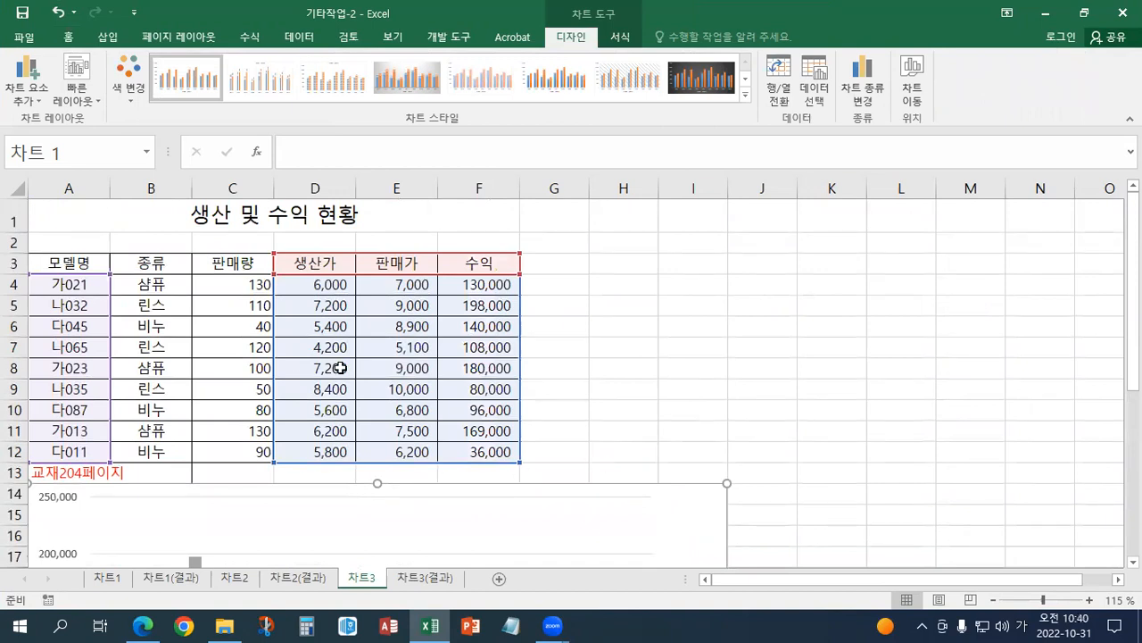
Change the 수익 series to a line with markers (표식이 있는 꺾은선형) plotted on the secondary axis
scroll(339, 368, "down", 4)
scroll(340, 370, "down", 1)
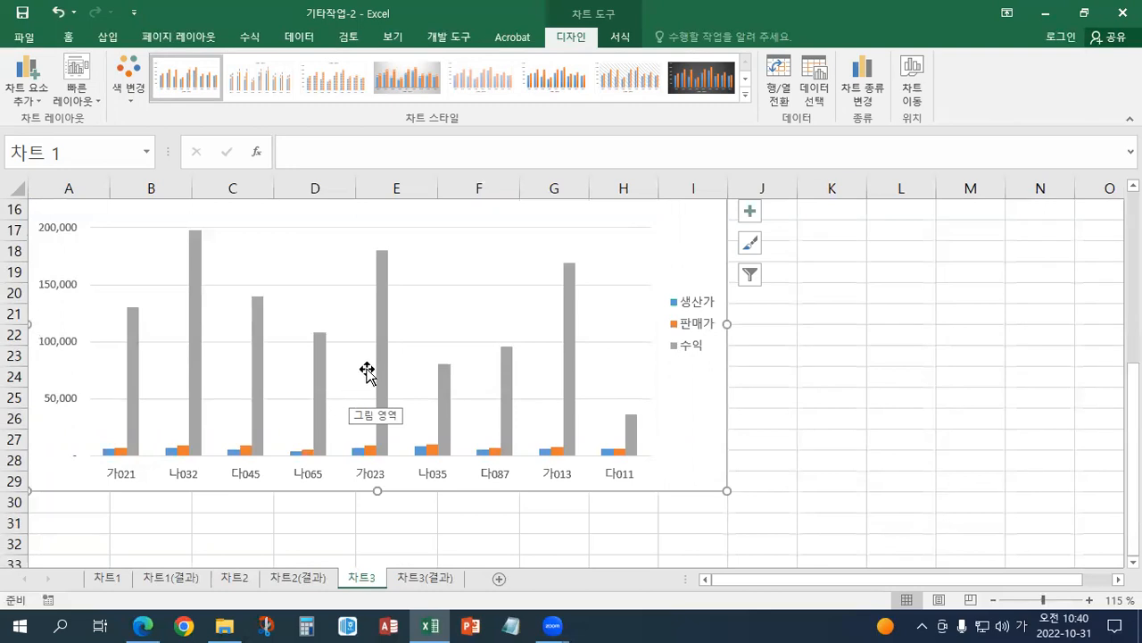
left_click(379, 293)
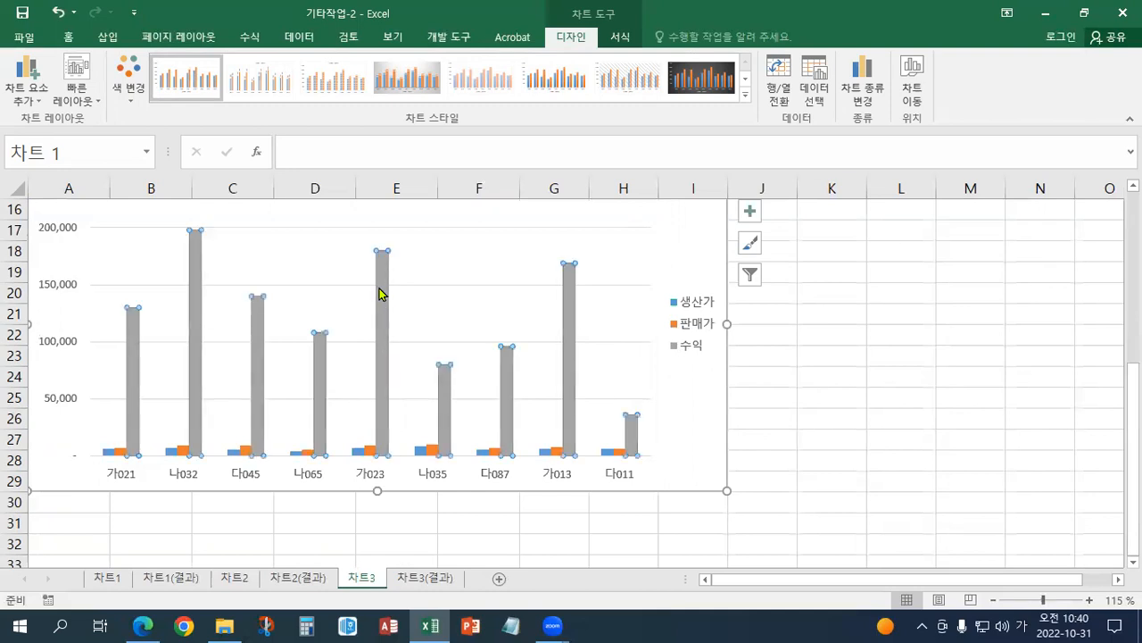
right_click(380, 292)
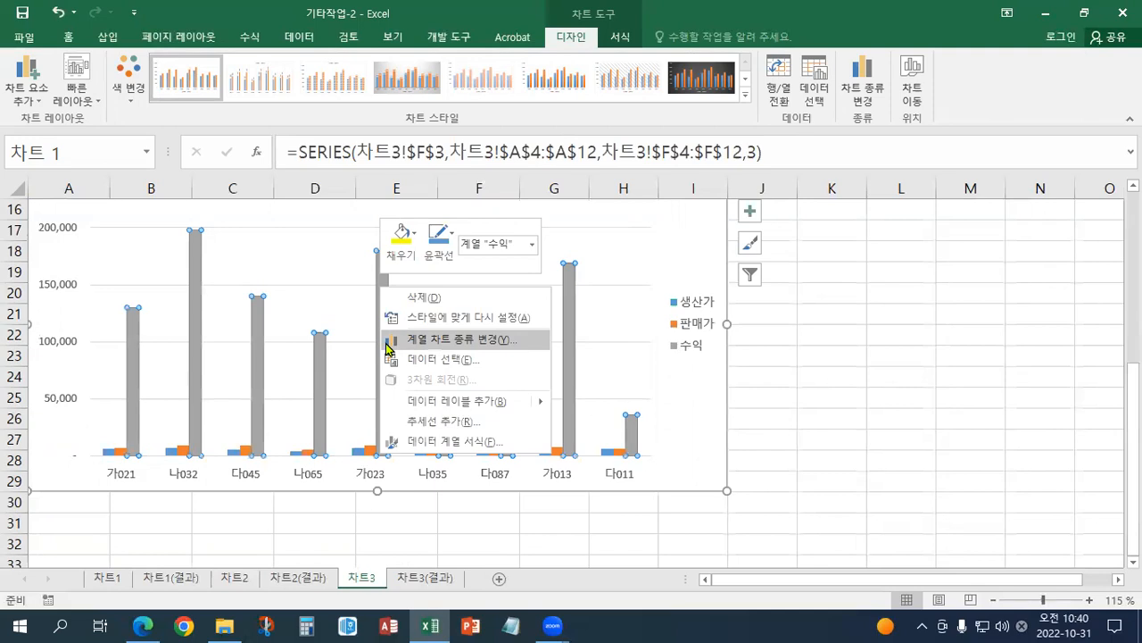
left_click(446, 339)
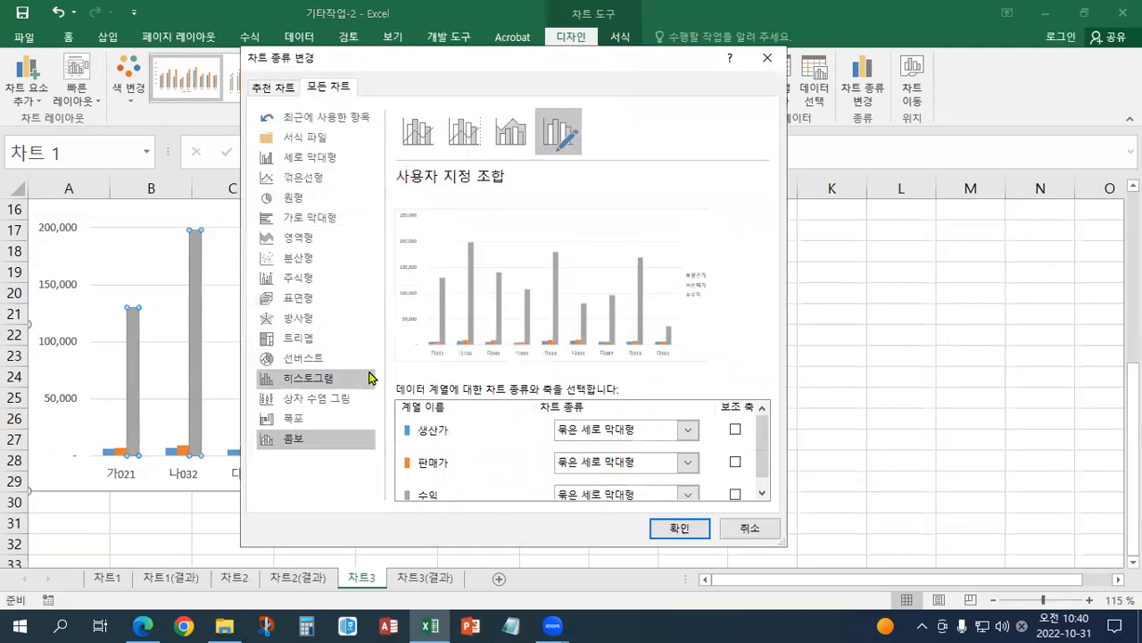
scroll(763, 451, "down", 1)
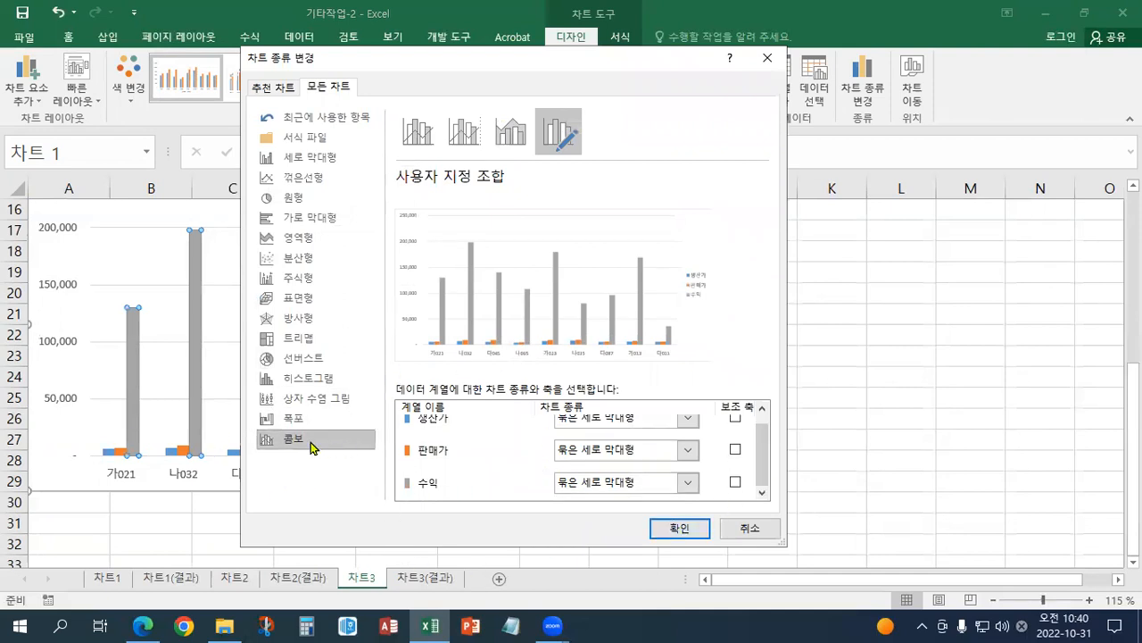
left_click(686, 484)
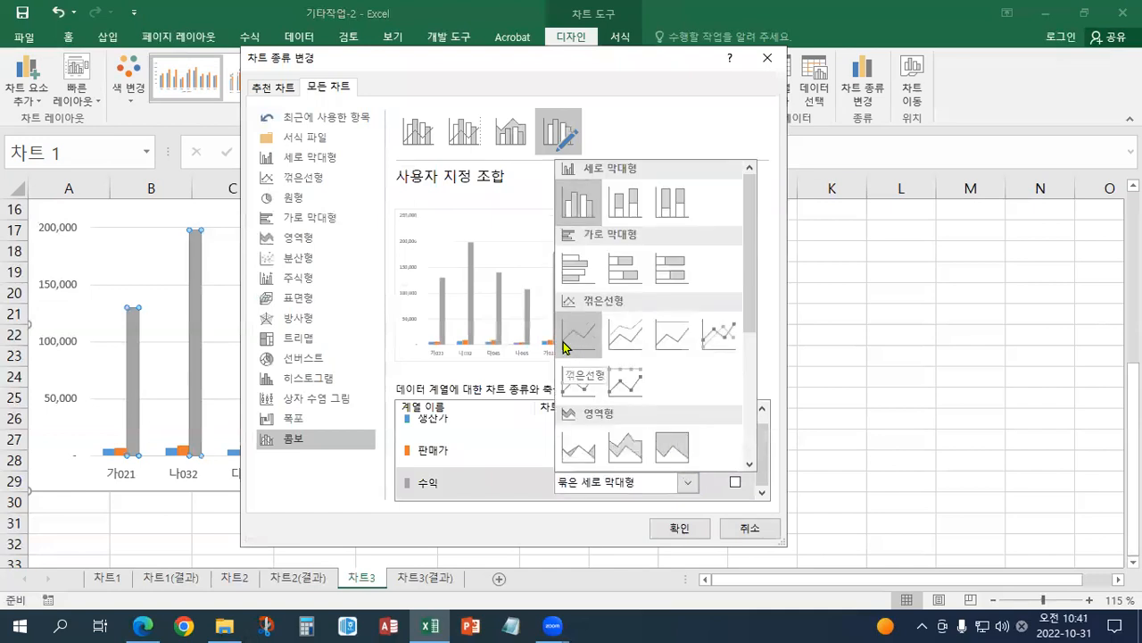
left_click(718, 347)
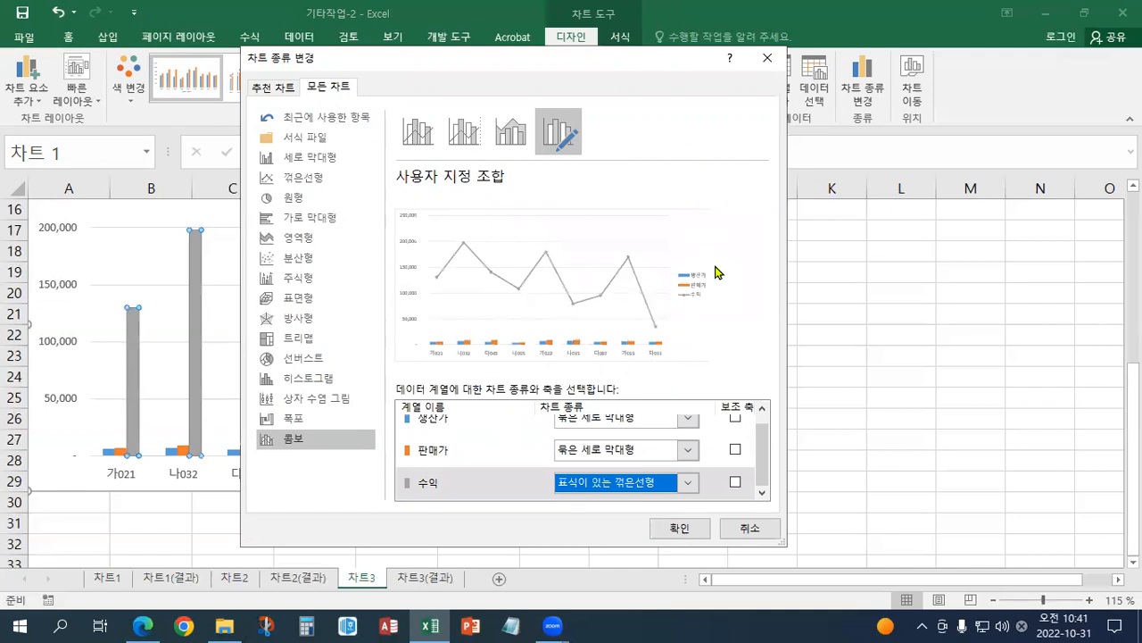
left_click(735, 483)
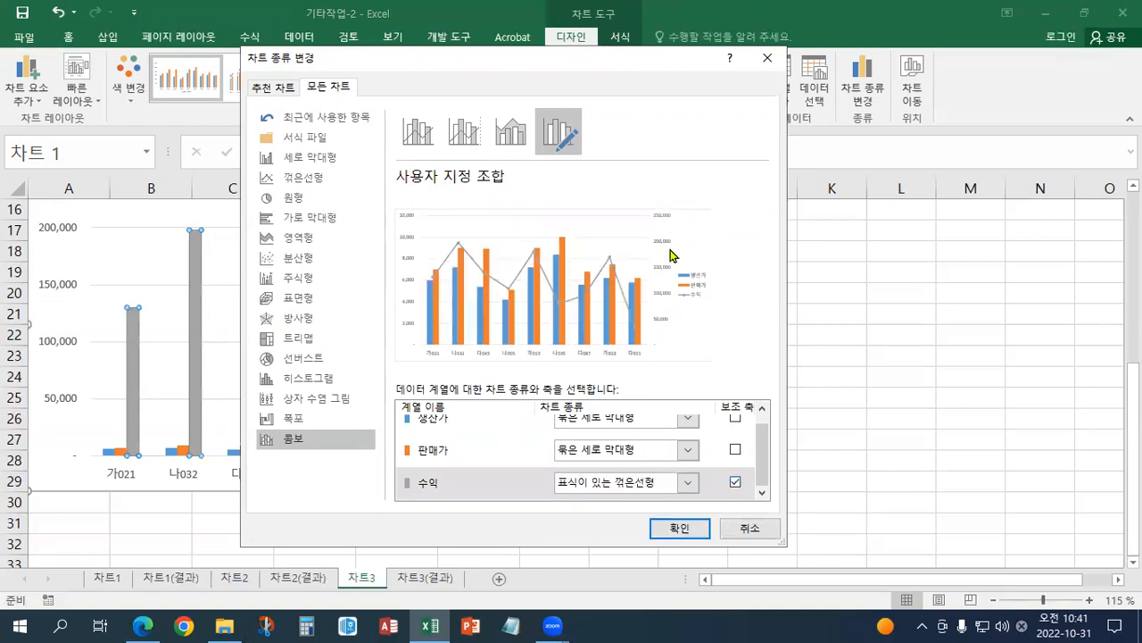
left_click(695, 530)
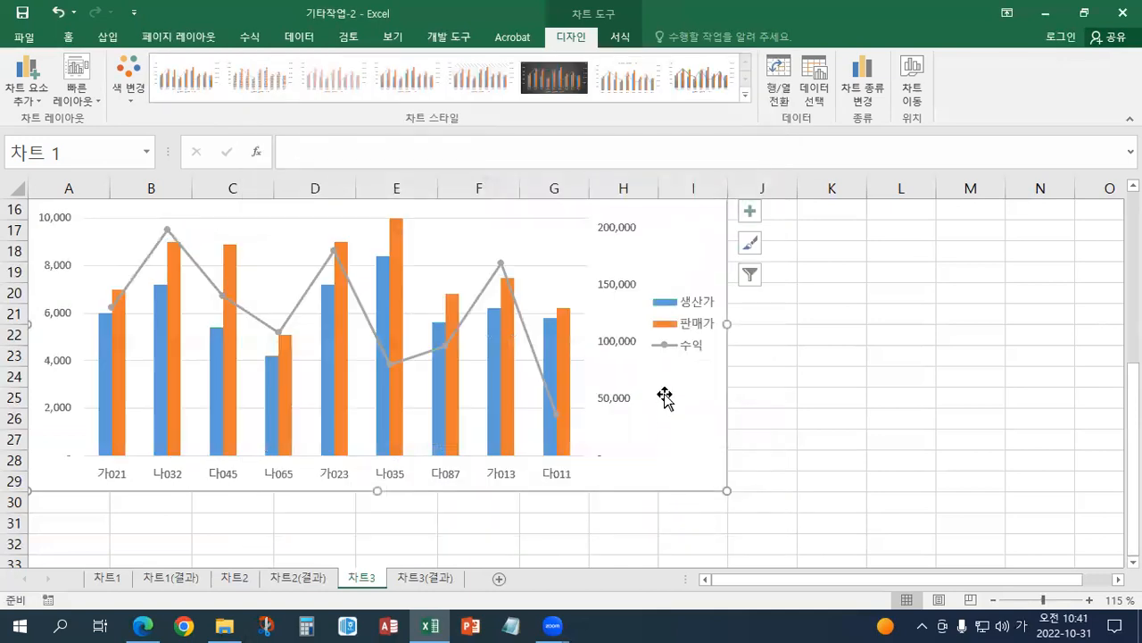
Set the maximum bound of the chart's secondary vertical axis to 200000
scroll(641, 357, "up", 1)
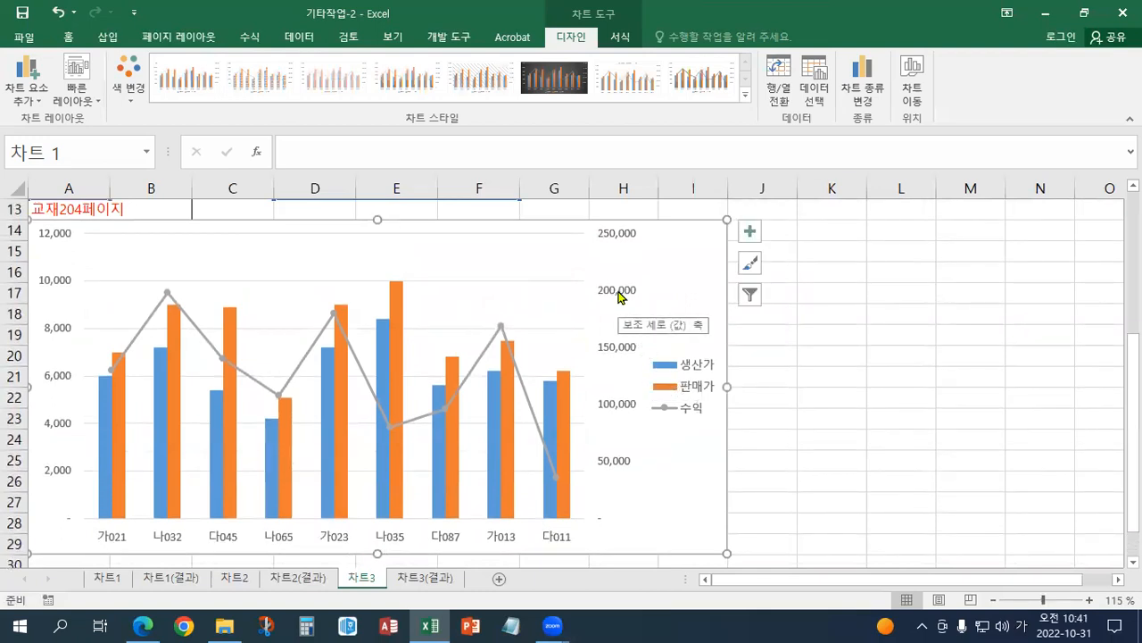
left_click(621, 297)
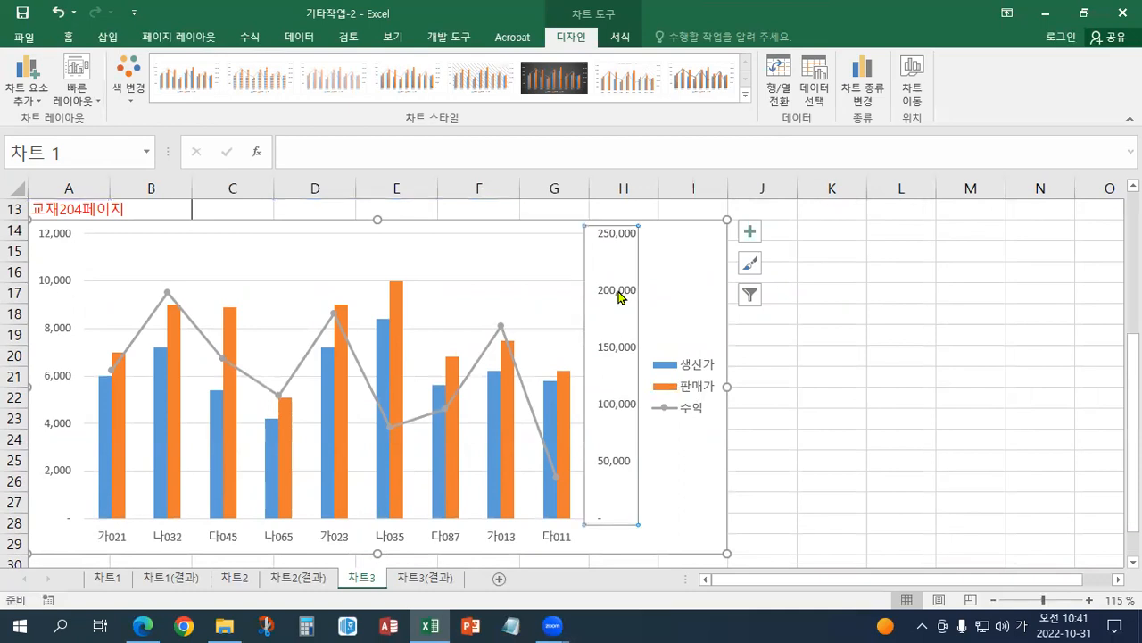
right_click(619, 292)
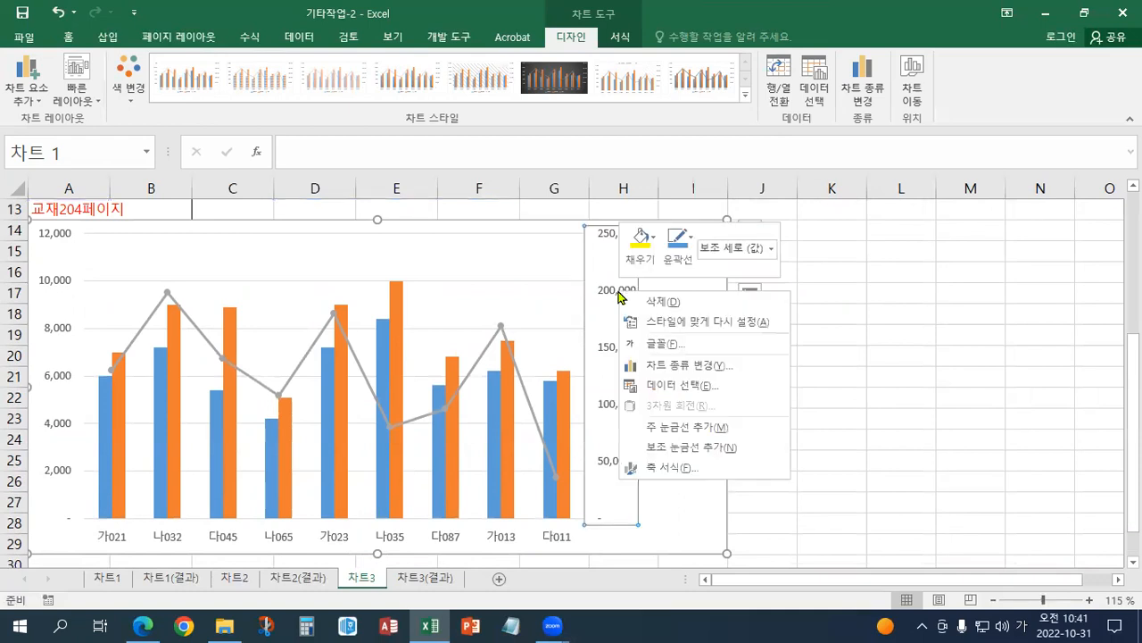
left_click(660, 468)
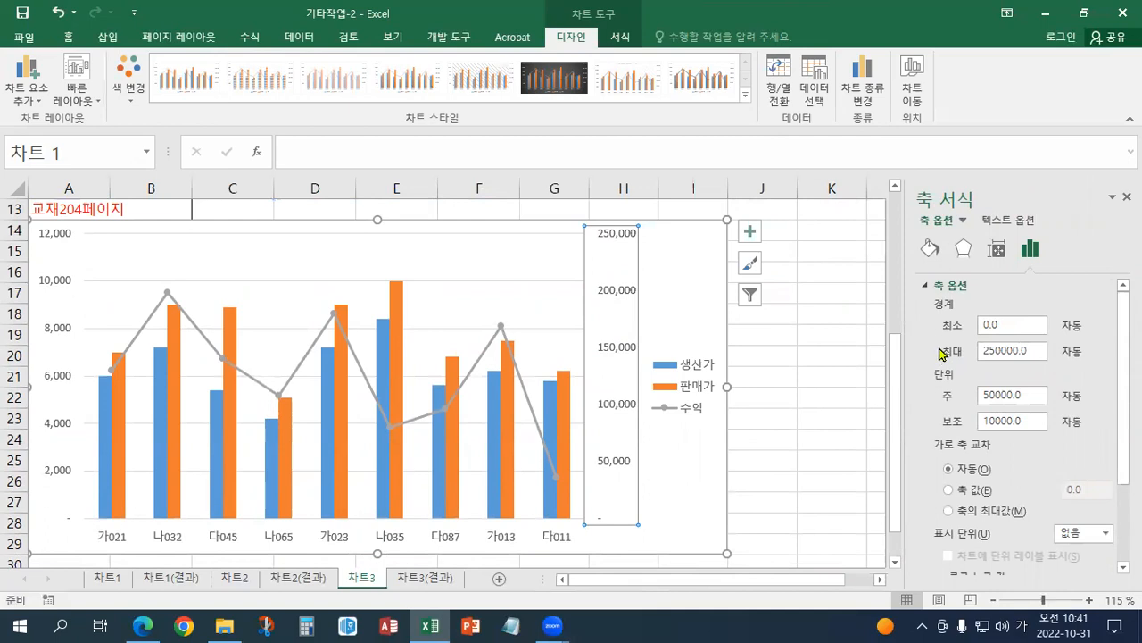
left_click_drag(1028, 350, 939, 357)
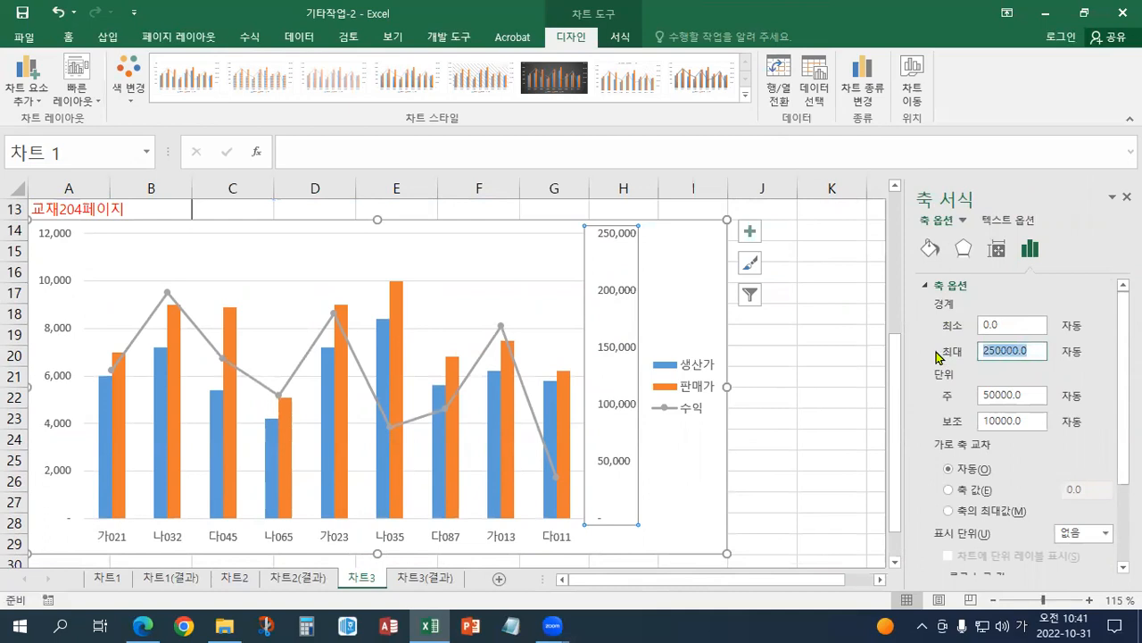
type("200000")
key("Return")
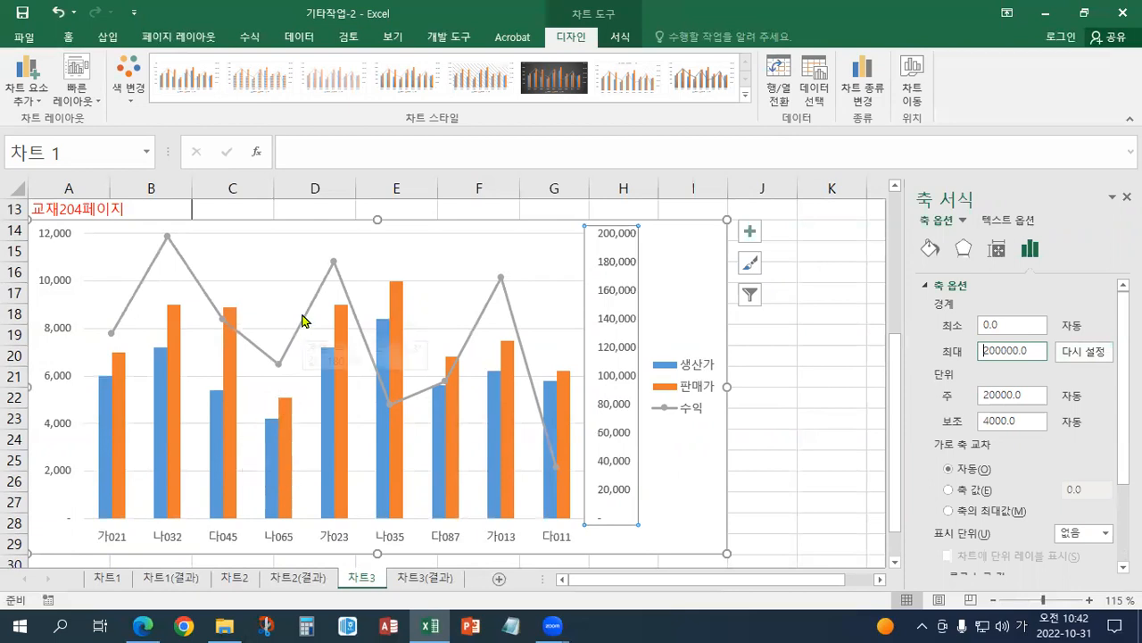
Add a data label above (위쪽) only the 가023 point of the 수익 series
mouse_move(302, 320)
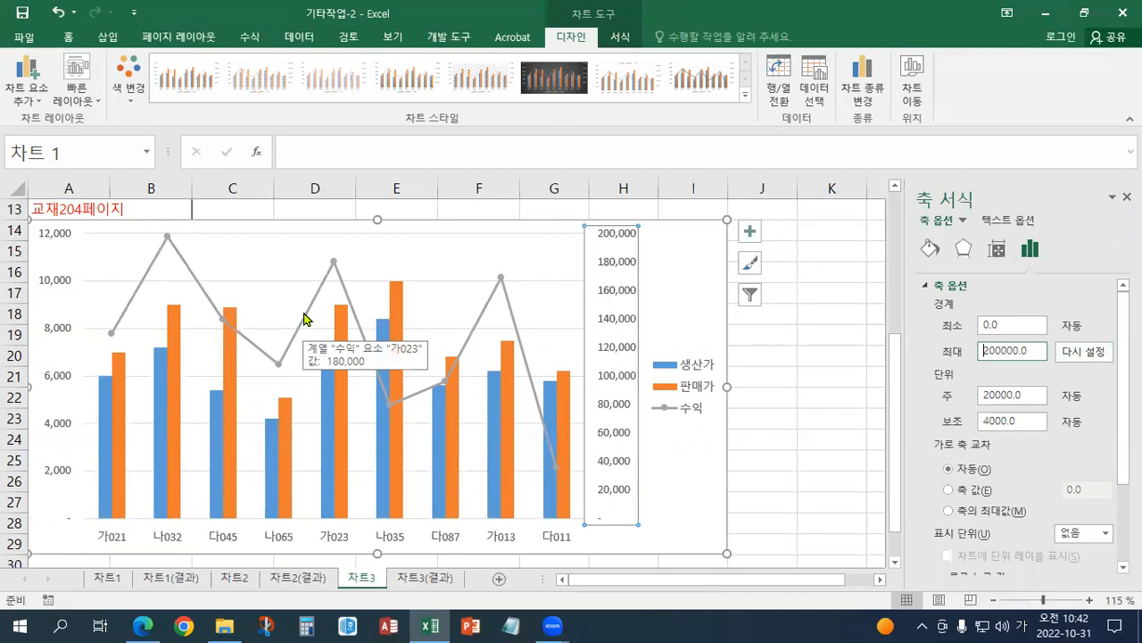
left_click(303, 319)
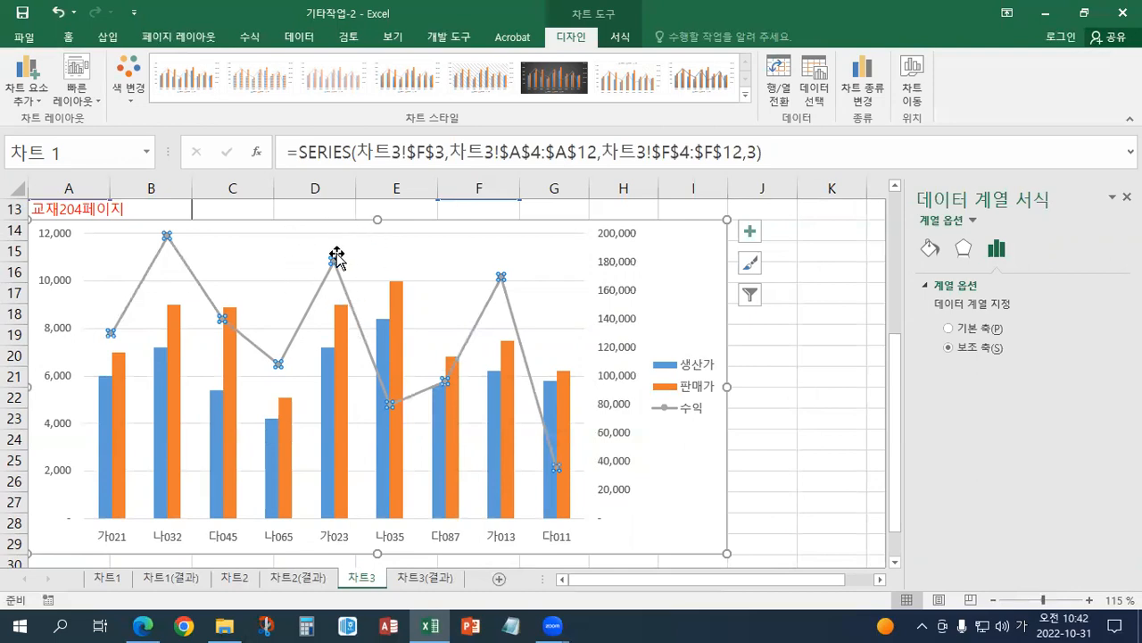
mouse_move(332, 259)
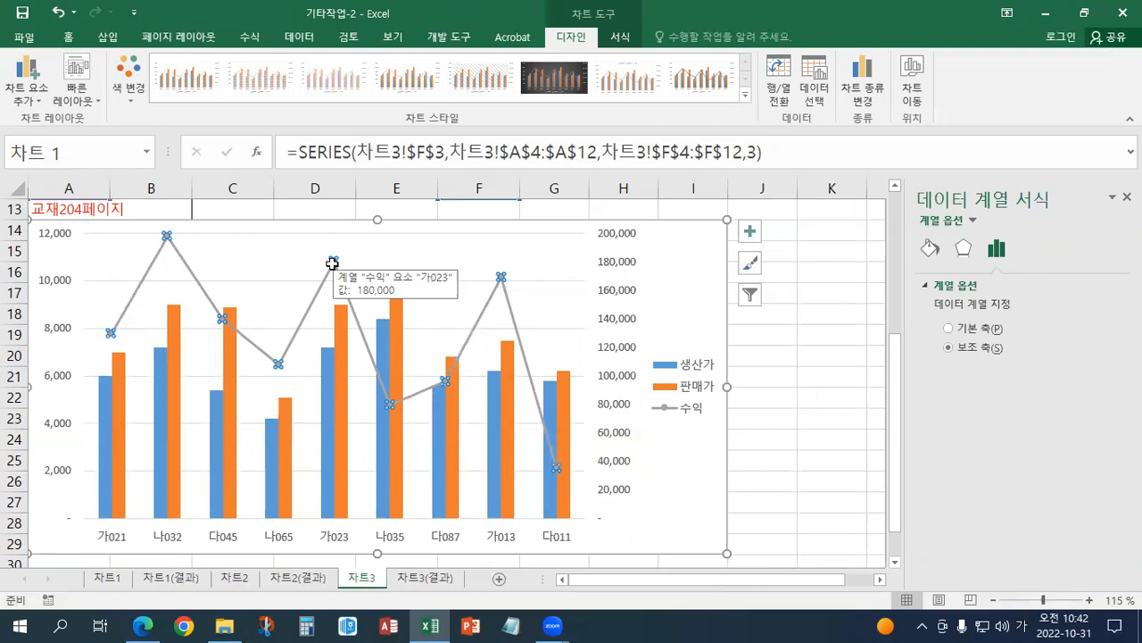
left_click(332, 262)
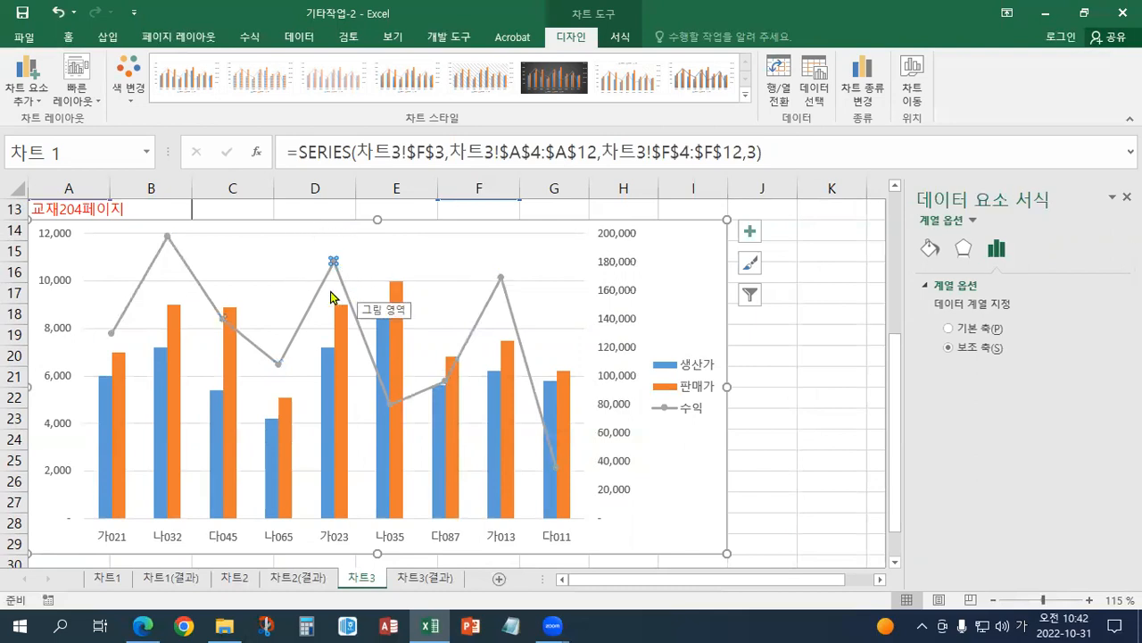
left_click(615, 44)
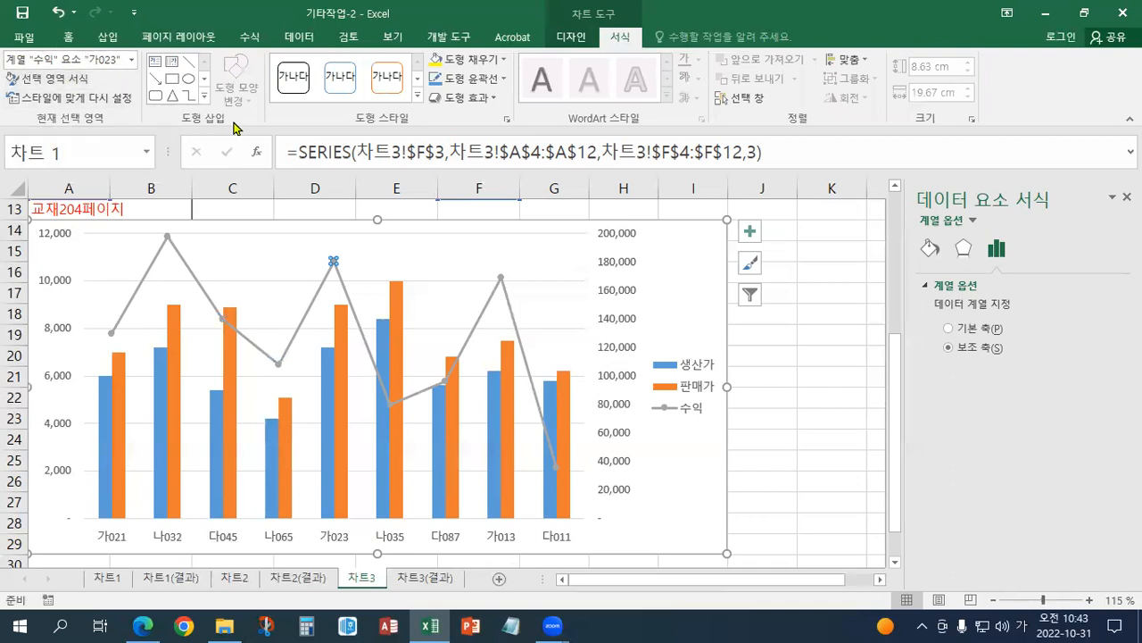
left_click(571, 37)
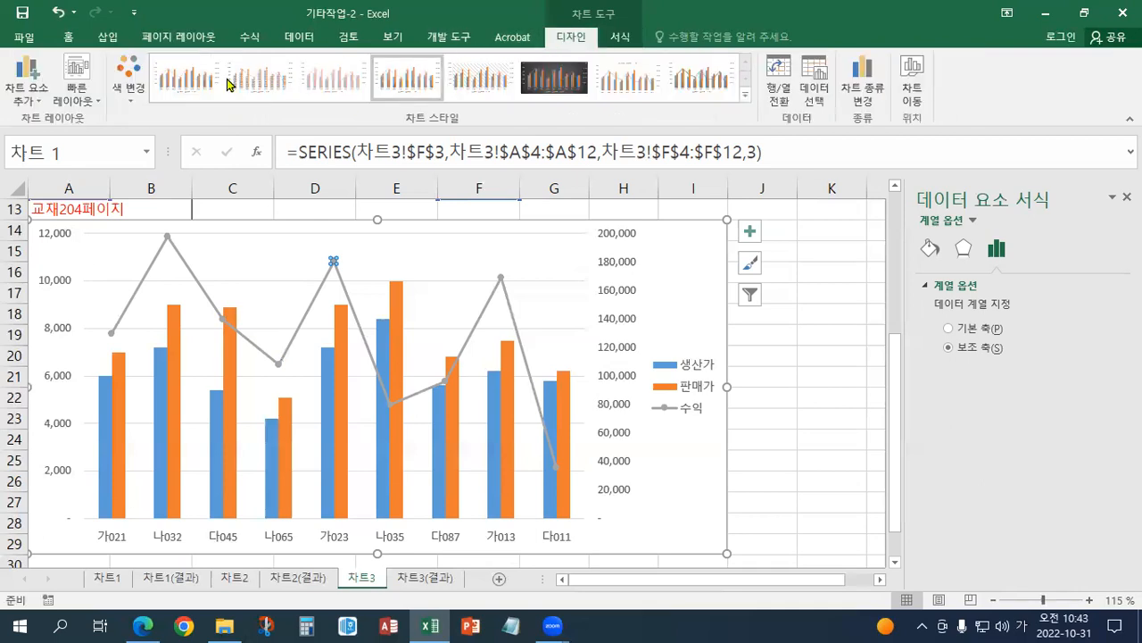
left_click(25, 105)
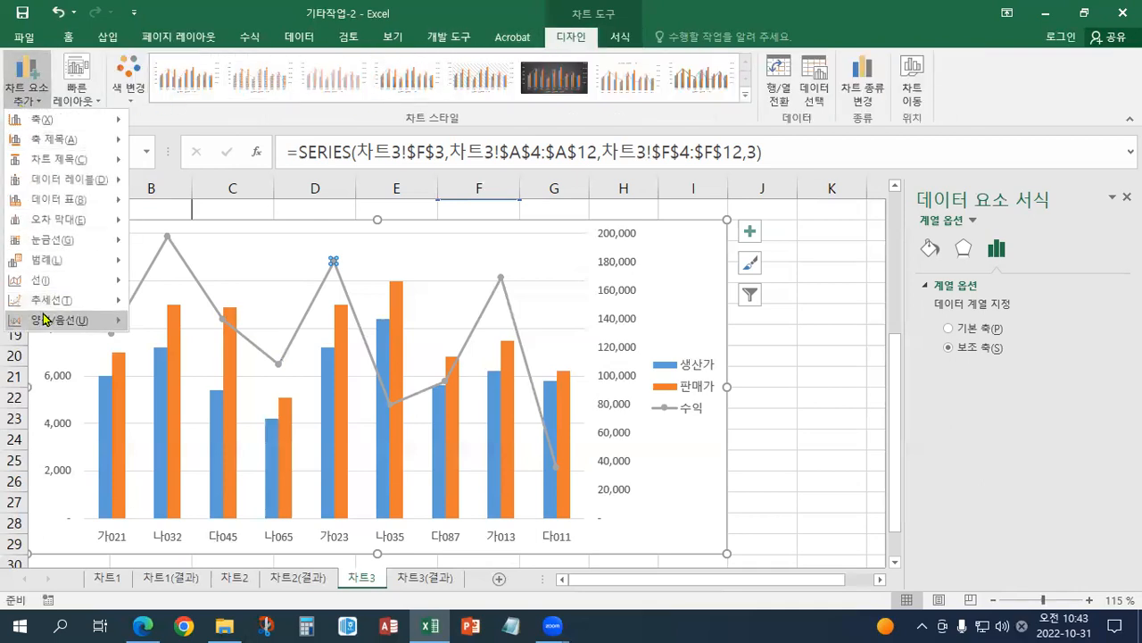
mouse_move(62, 180)
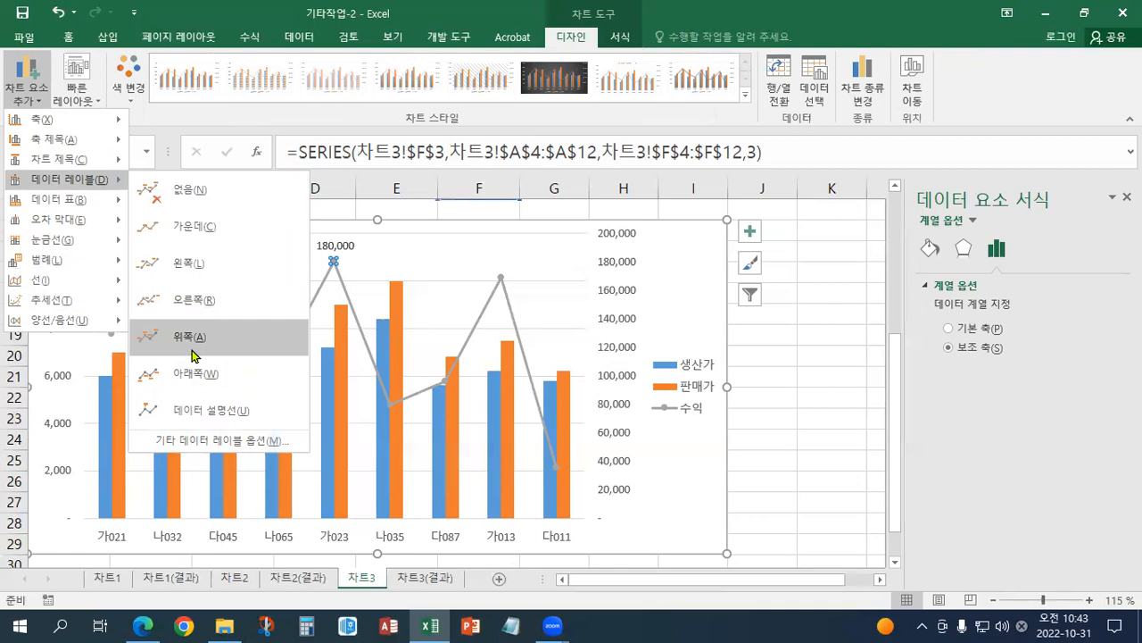
left_click(191, 352)
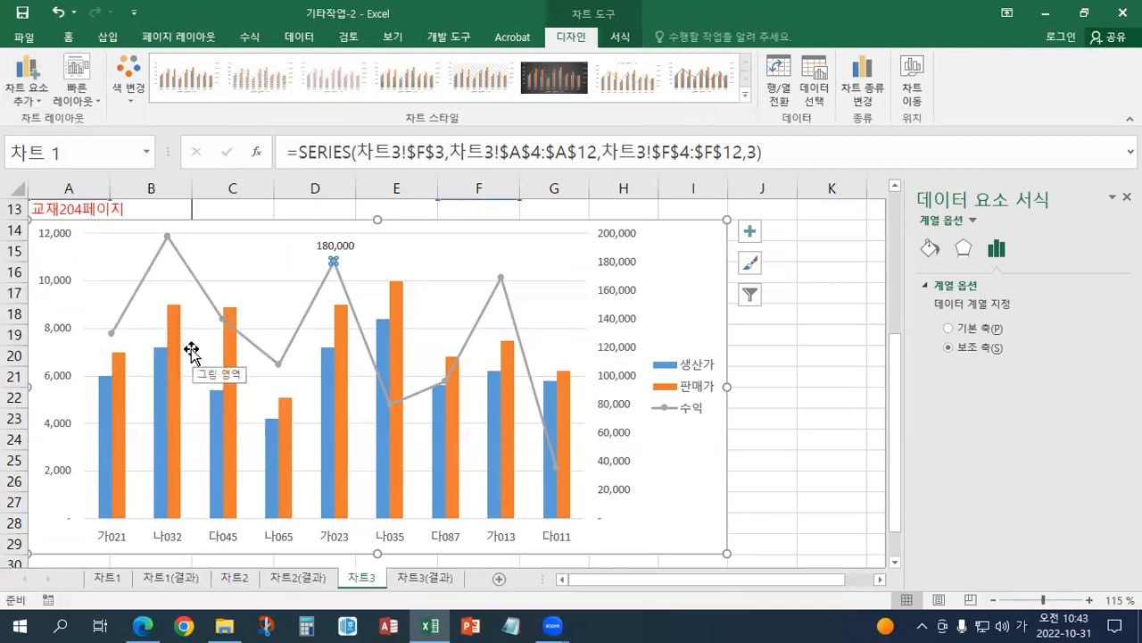
Add a primary vertical axis title (기본 세로) to the chart and set its text direction to horizontal
left_click(38, 105)
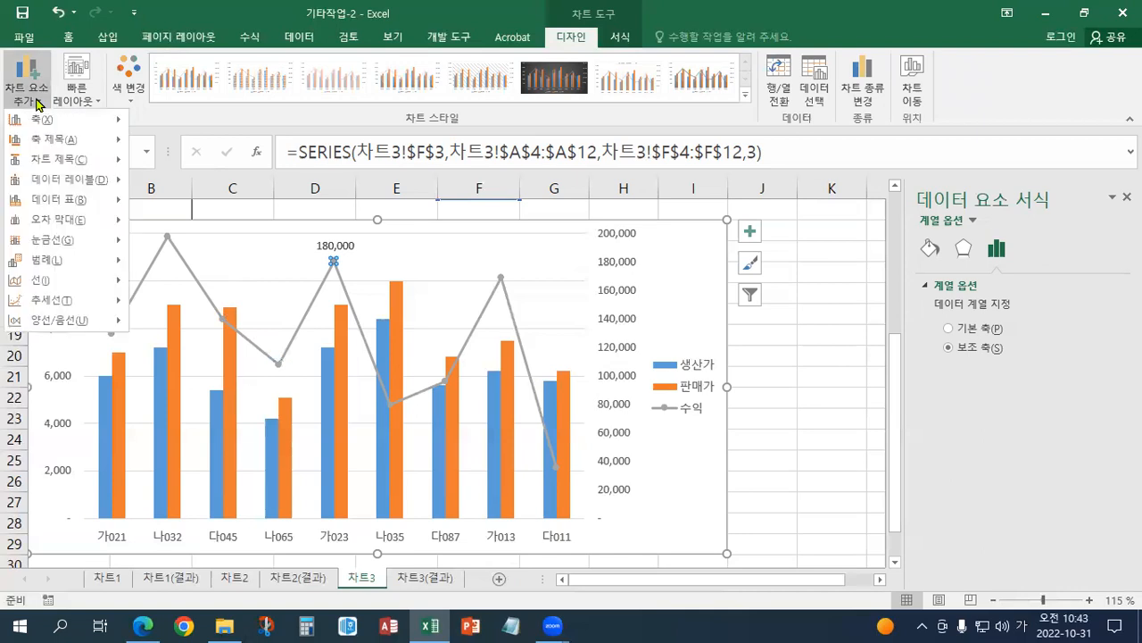
mouse_move(38, 147)
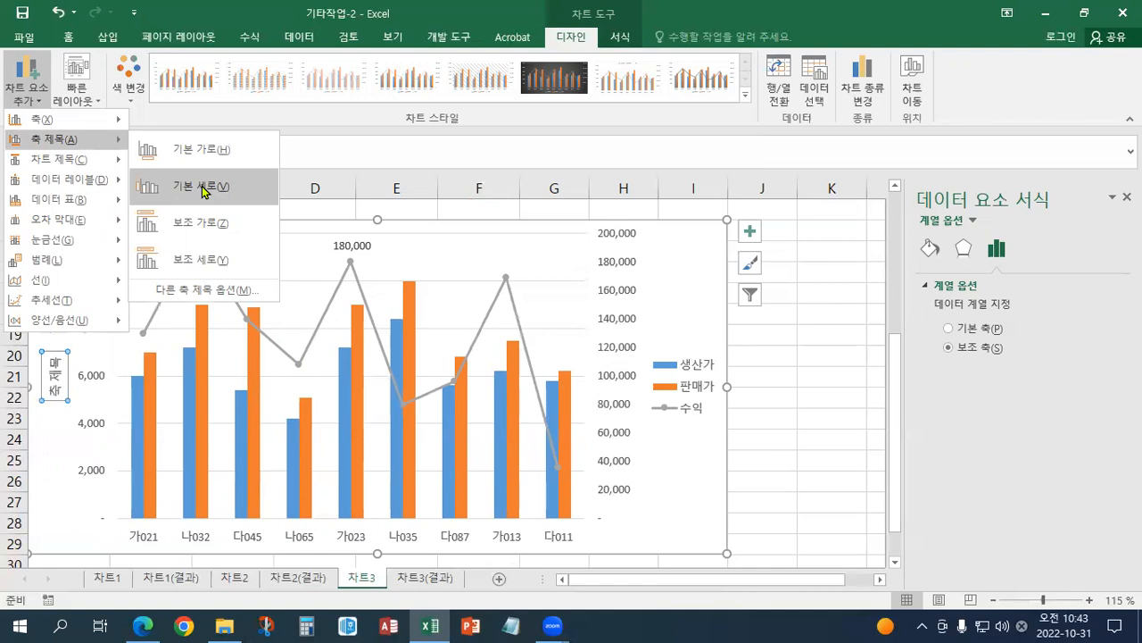
left_click(203, 190)
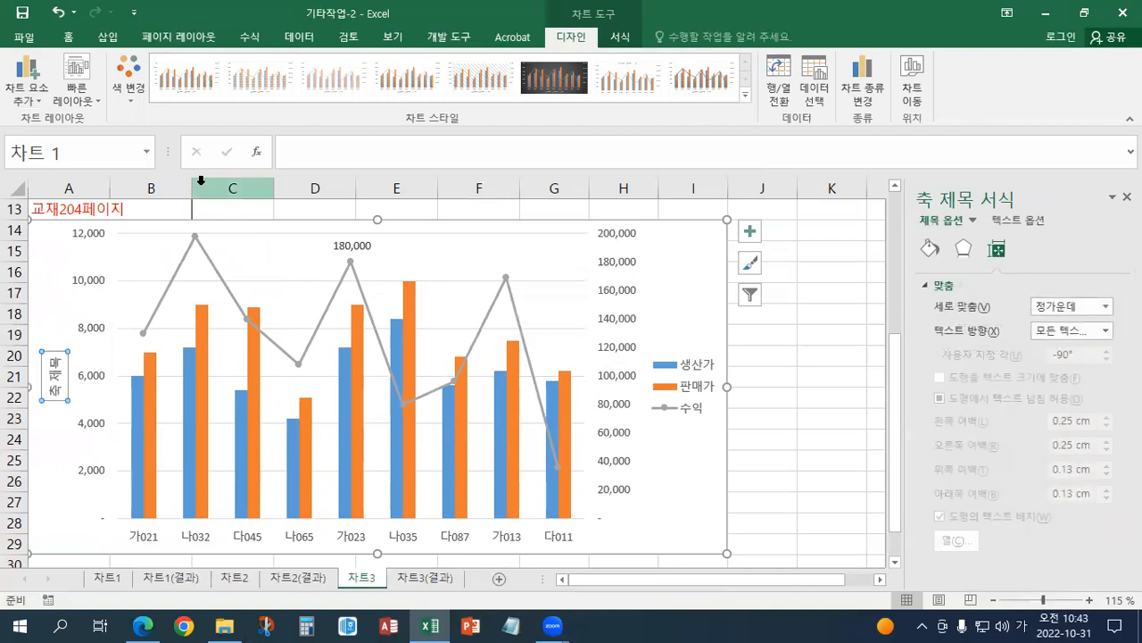
left_click(69, 40)
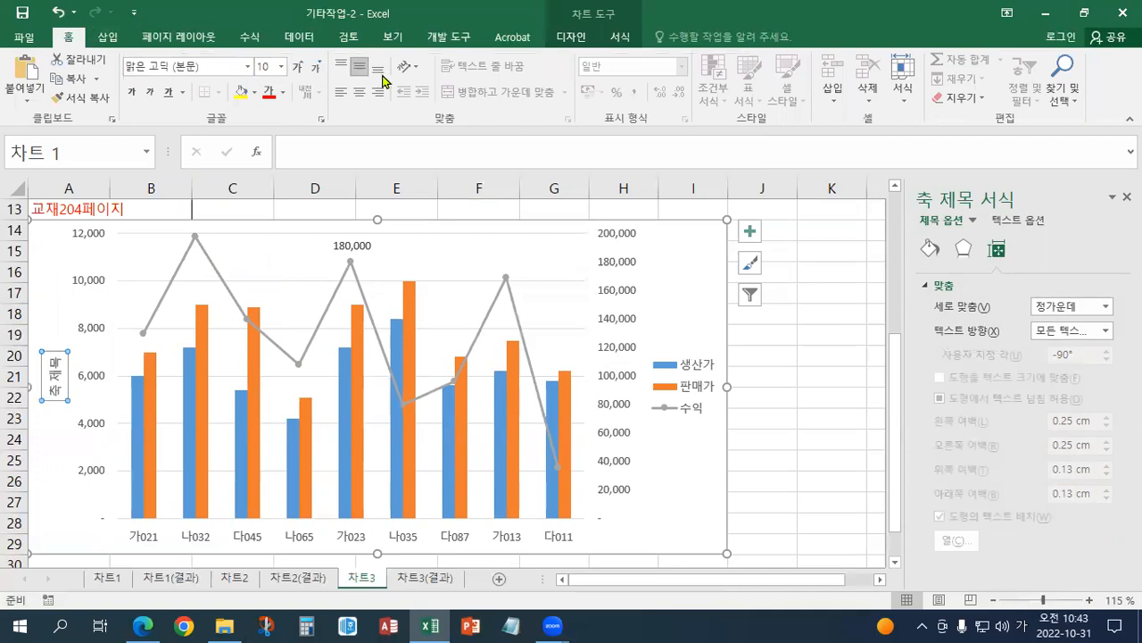
left_click(414, 76)
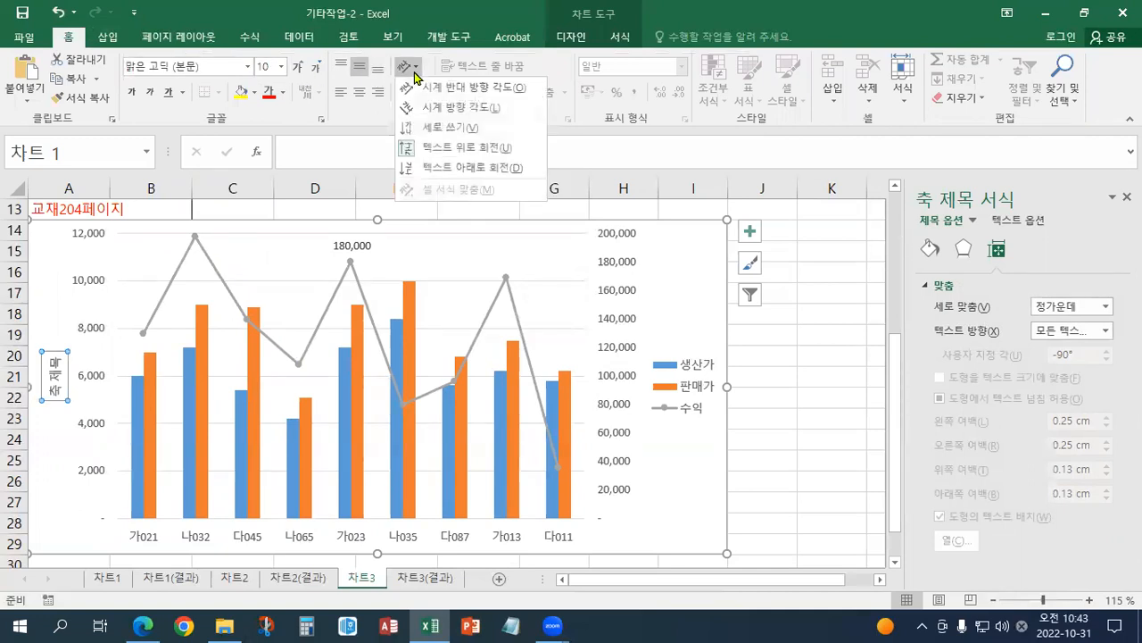
left_click(409, 154)
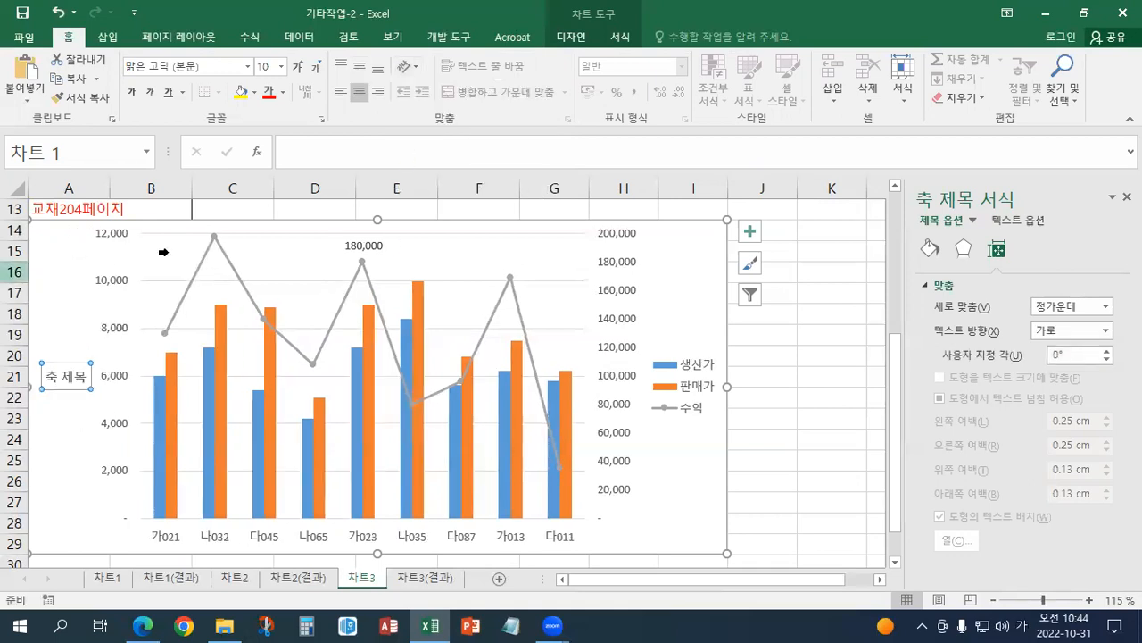
Replace the primary vertical axis title's text with 단가
left_click(415, 68)
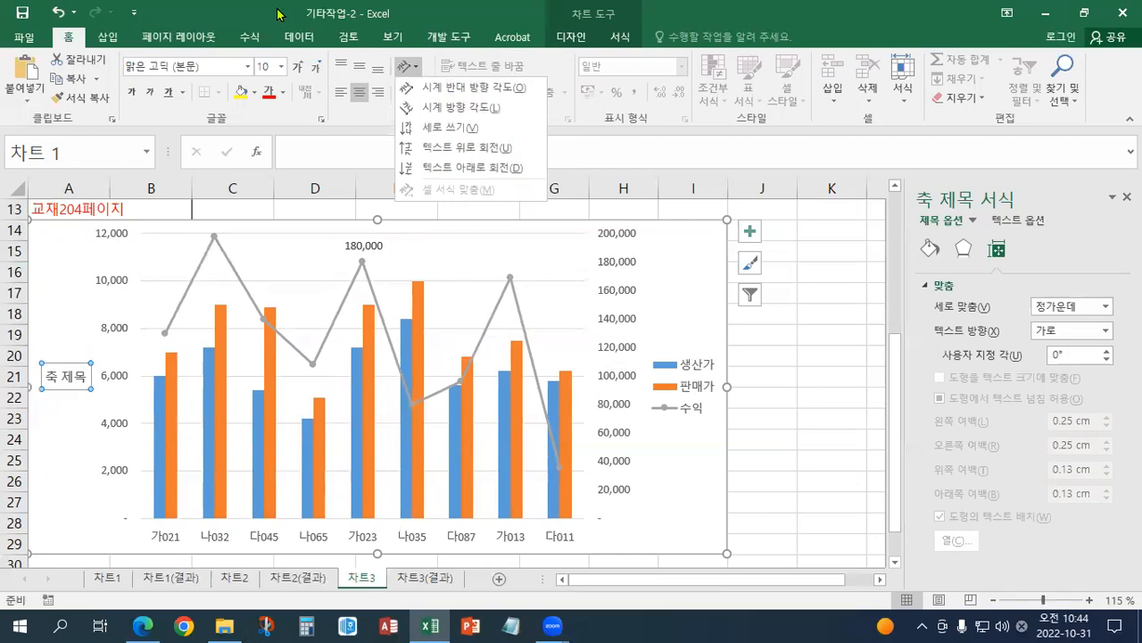
key("Escape")
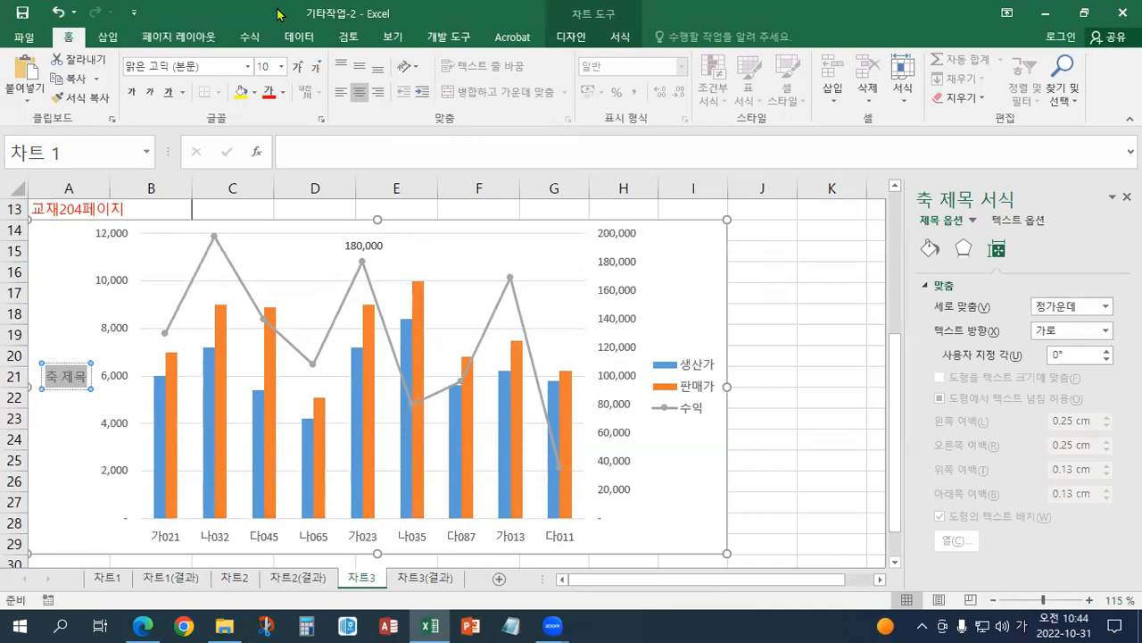
type("단가")
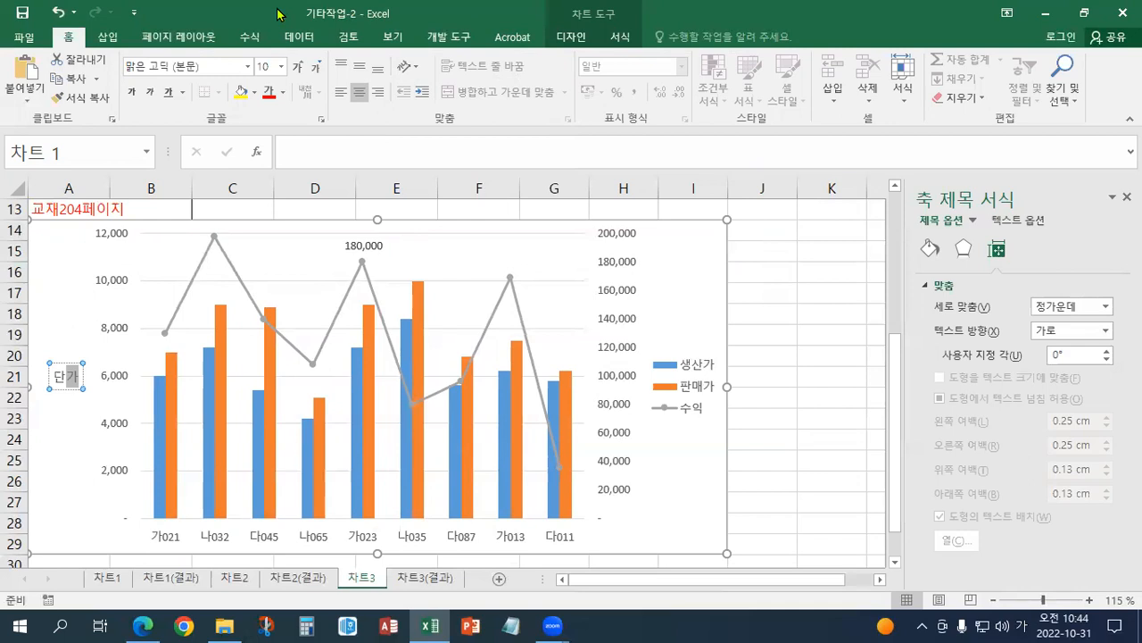
key("Escape")
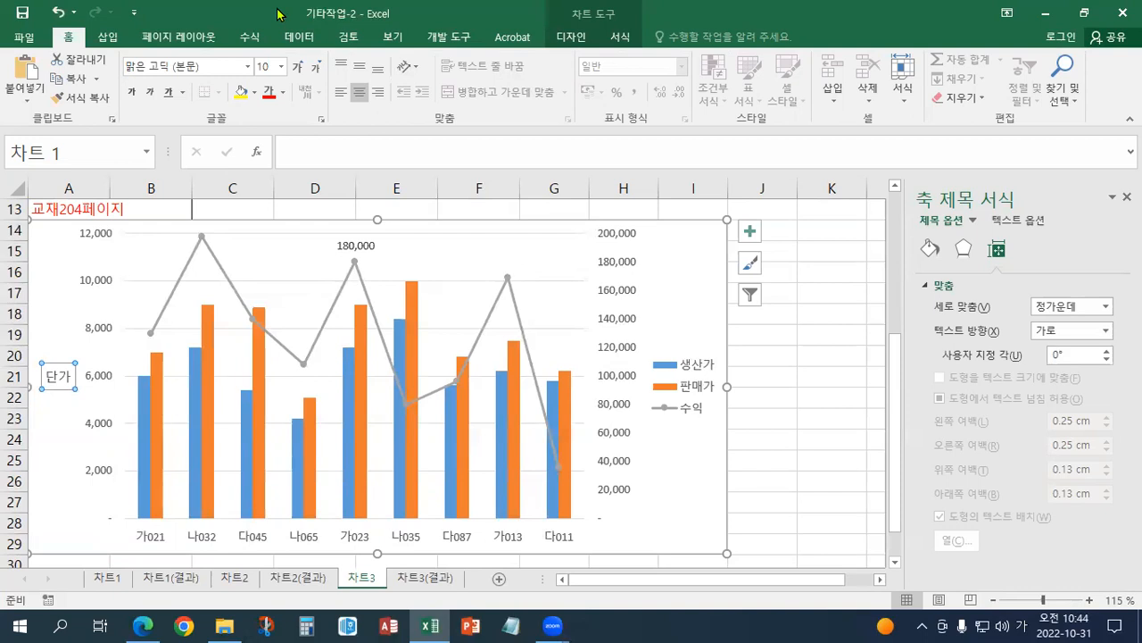
Close the axis title formatting settings and recolour the chart with the dark blue monochromatic (단색형) palette
left_click(572, 38)
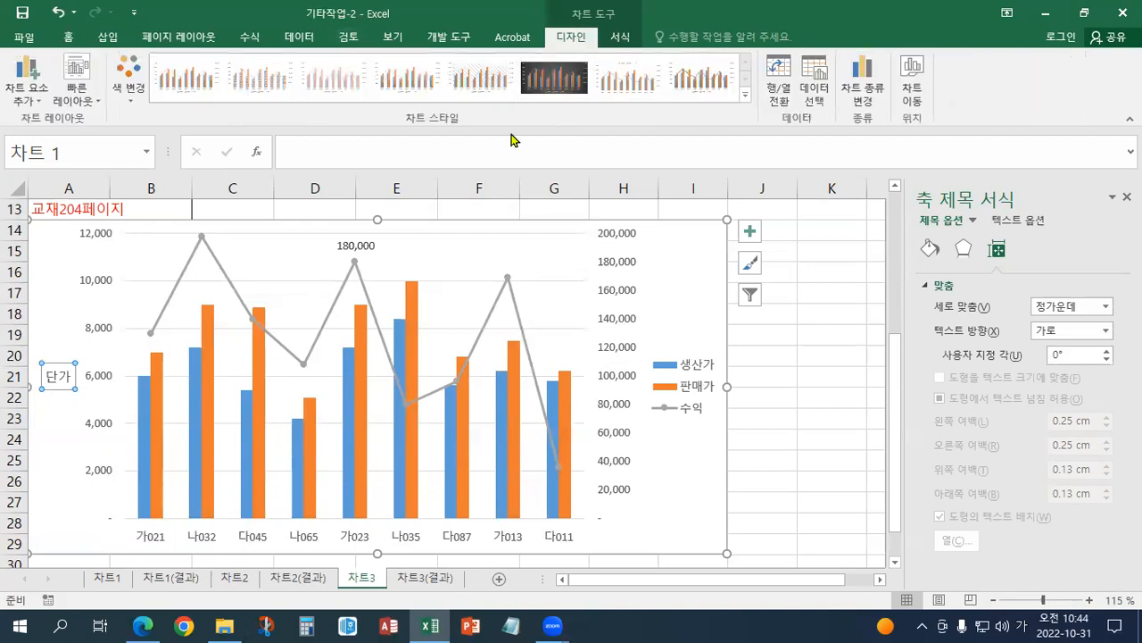
left_click(1126, 196)
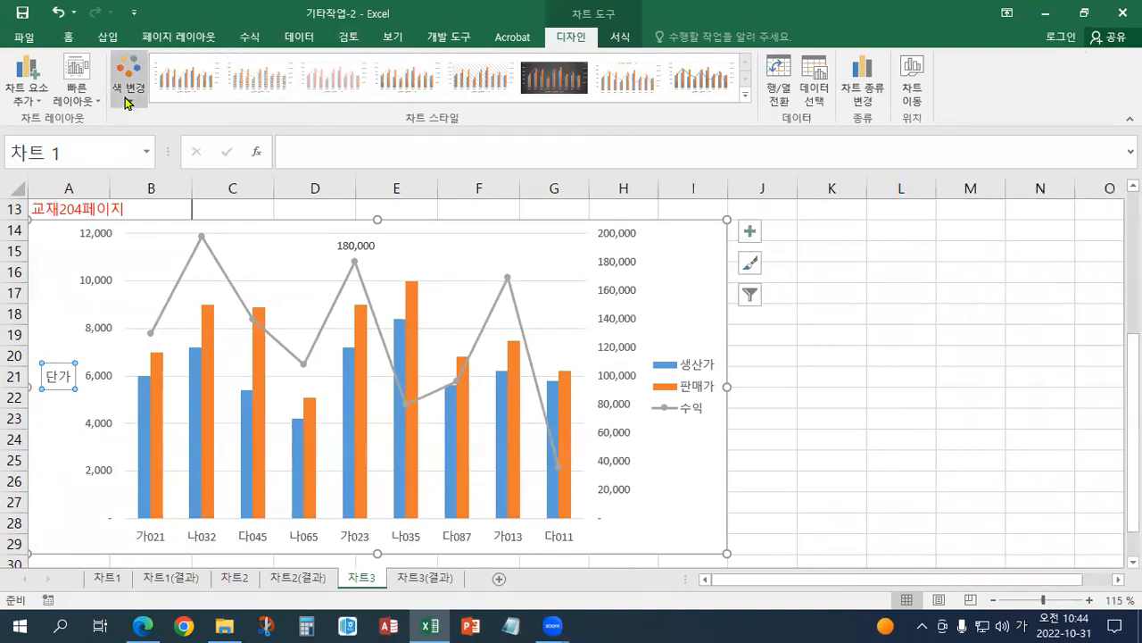
left_click(126, 98)
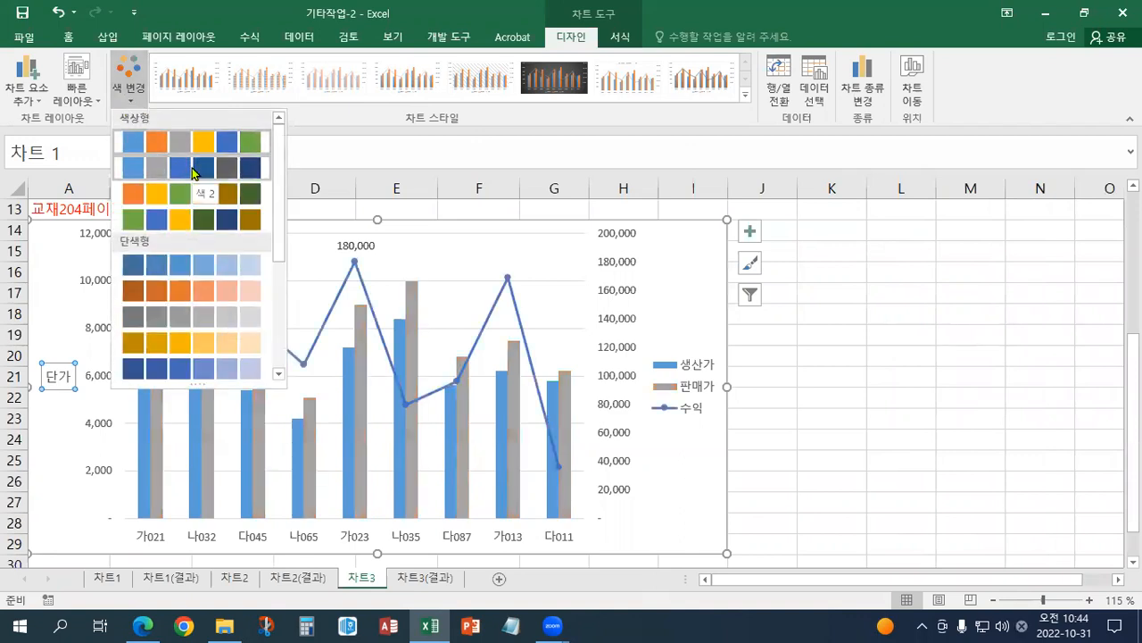
left_click(208, 362)
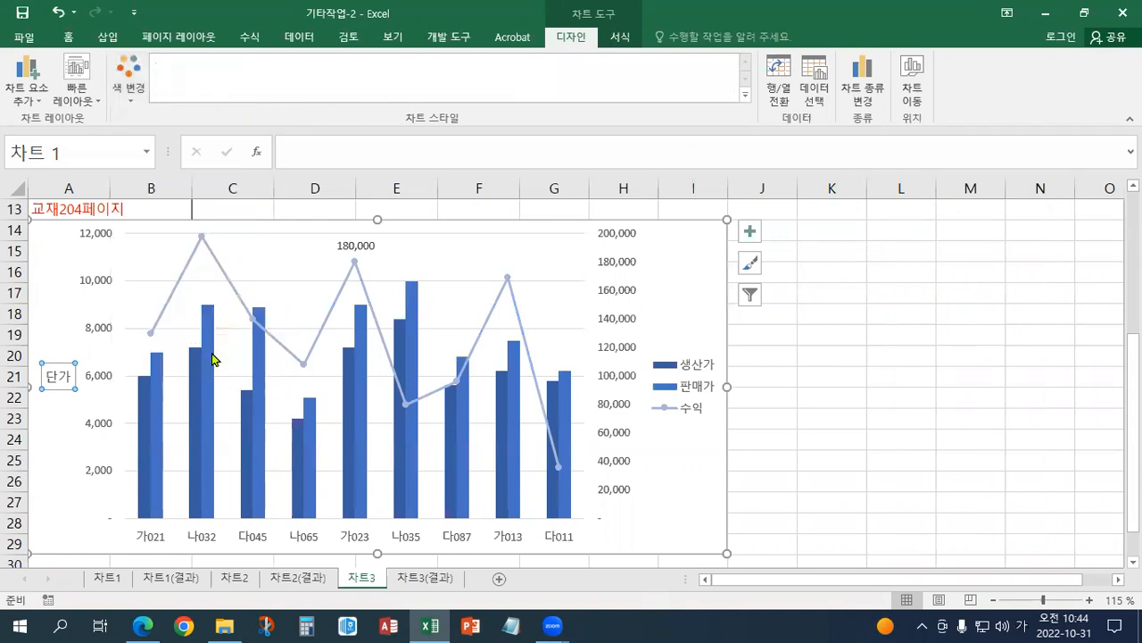
Save the workbook and switch to File Explorer
left_click(21, 15)
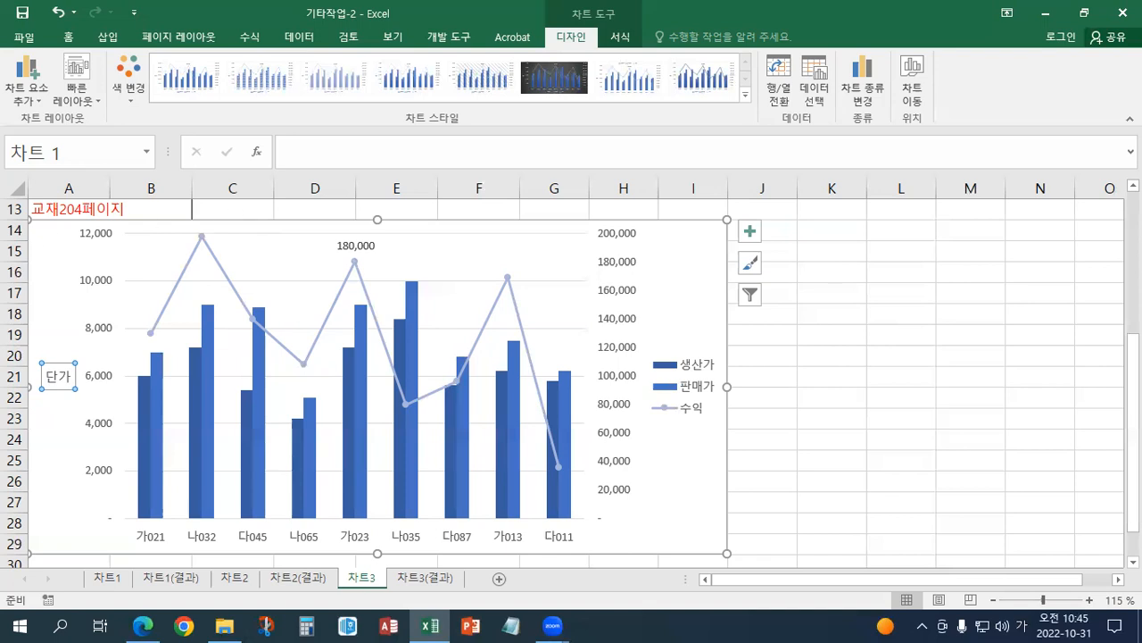
key("alt+Tab")
key("Hangul")
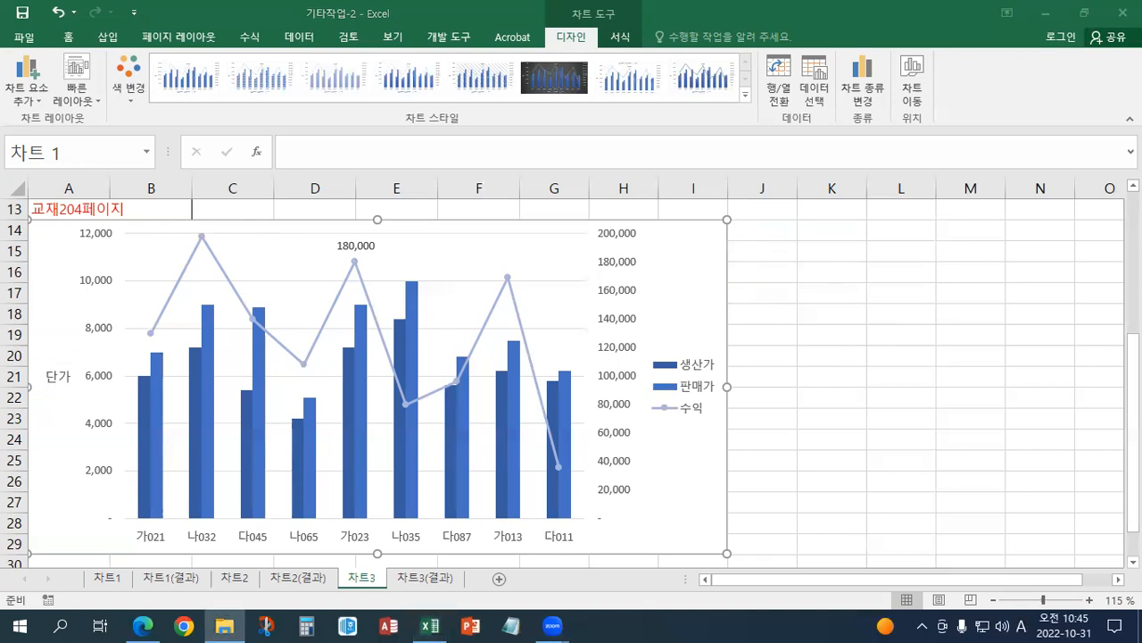